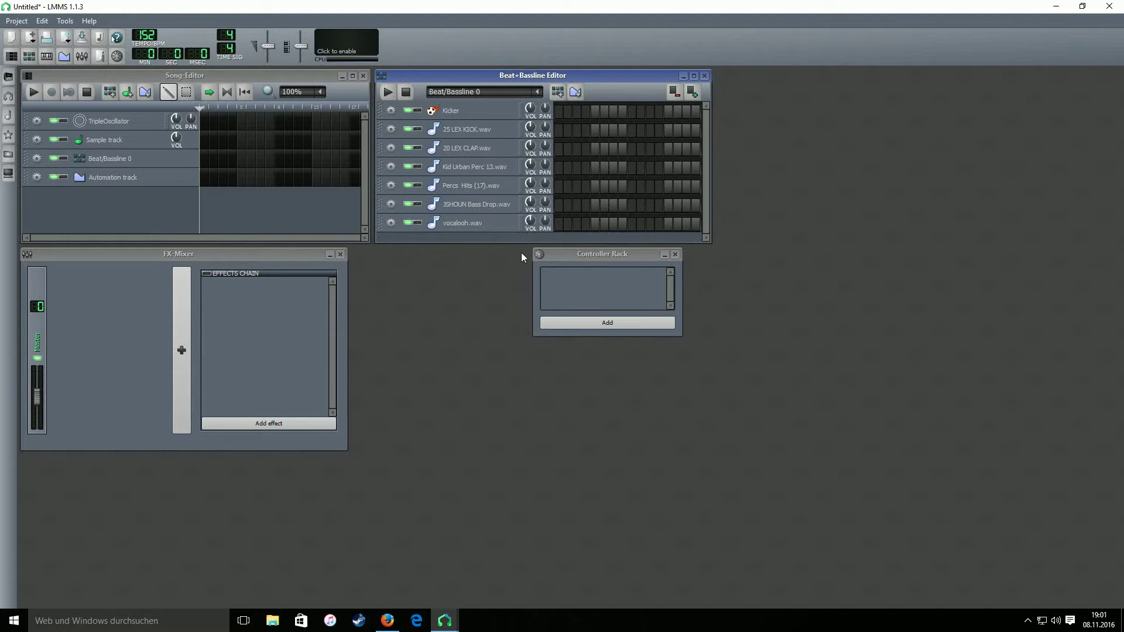
Step: Add a TripleOscillator track to the Beat+Bassline Editor and lower its instrument volume to about 70%
{"action": "left_click_drag", "start_coordinate": [522, 244], "coordinate": [523, 276]}
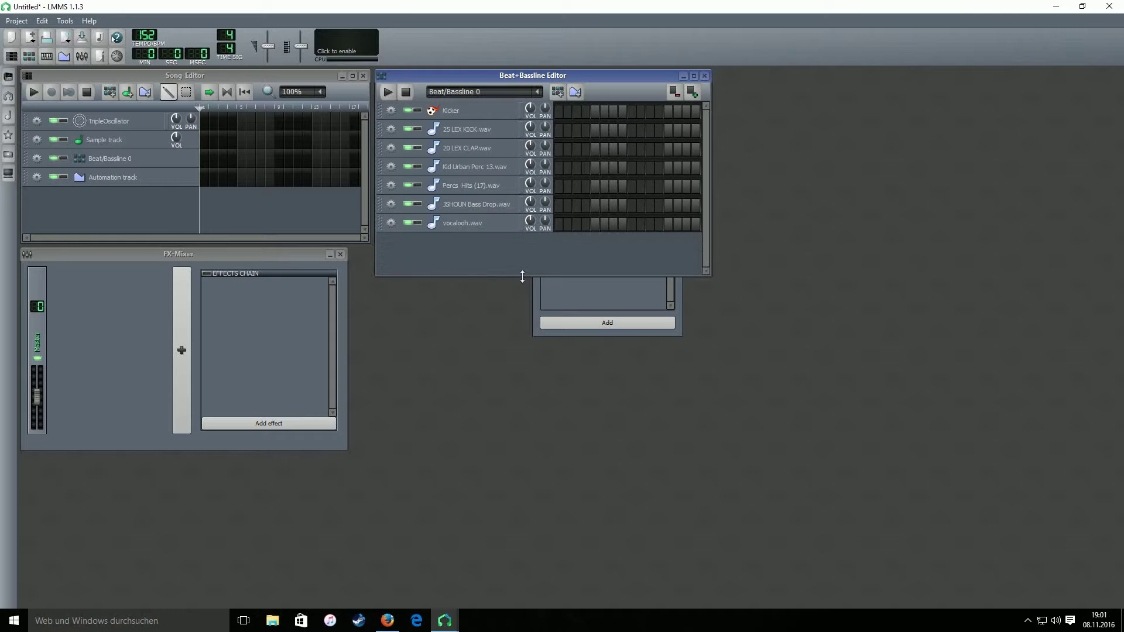
{"action": "left_click", "coordinate": [8, 77]}
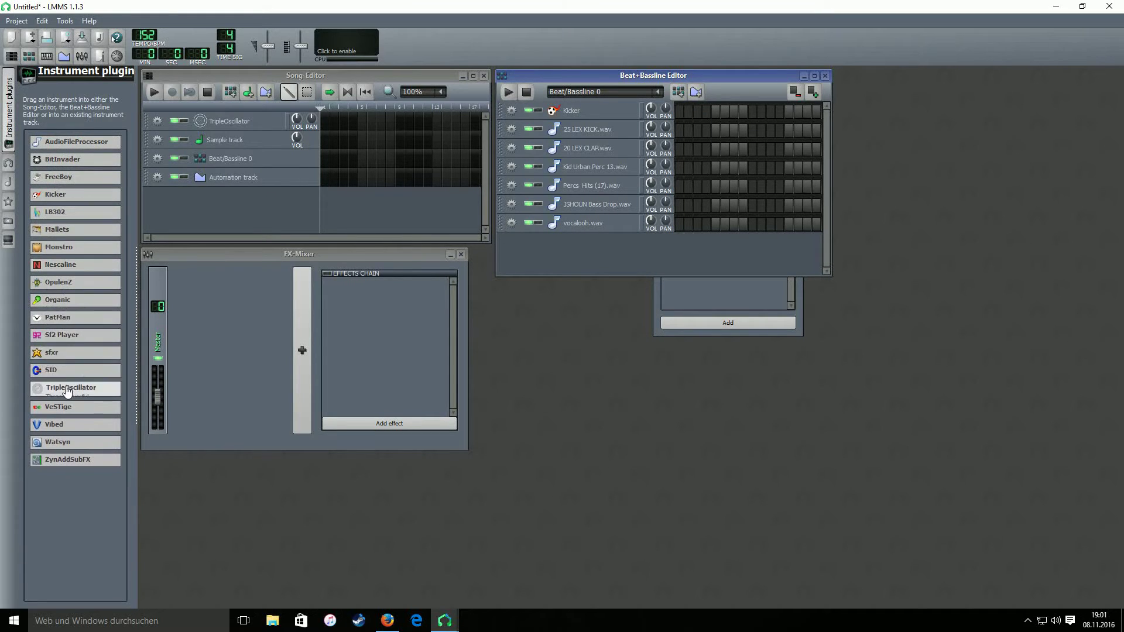
{"action": "left_click_drag", "start_coordinate": [66, 394], "coordinate": [563, 252]}
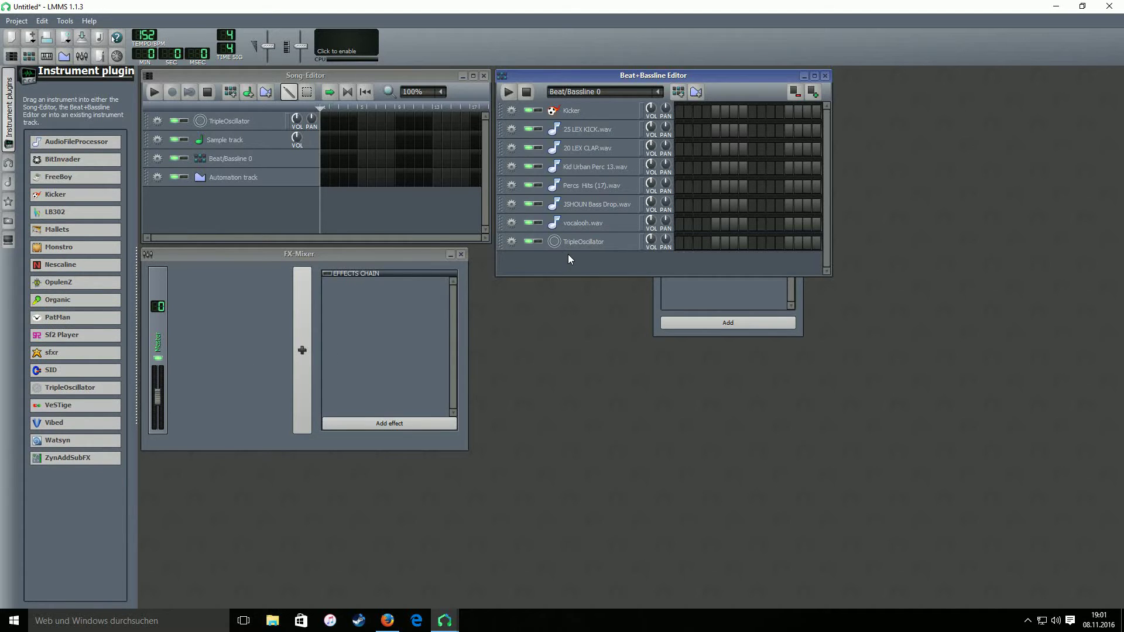
{"action": "left_click", "coordinate": [598, 248]}
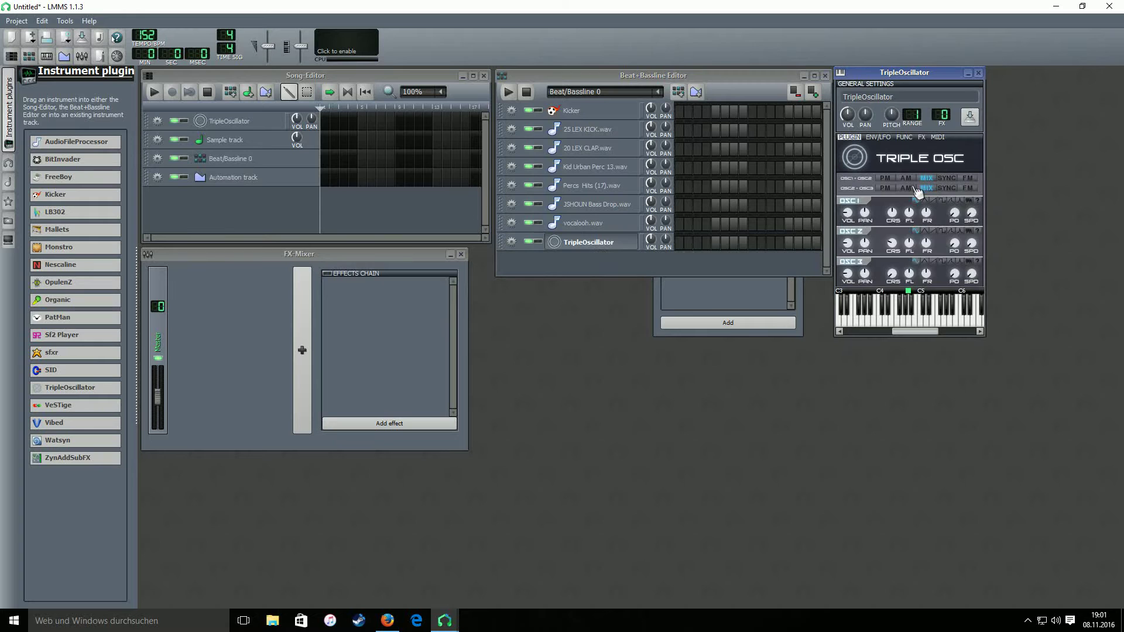
{"action": "left_click", "coordinate": [846, 248]}
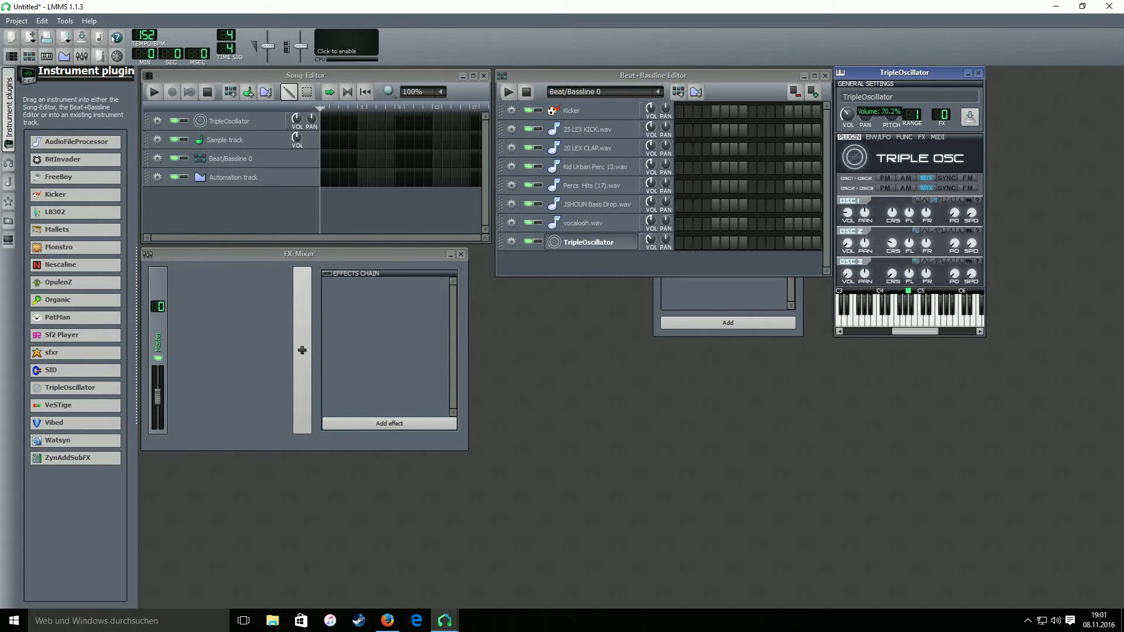
Step: Open the TripleOscillator track's pattern in the Piano-Roll and make that window taller
{"action": "left_click", "coordinate": [714, 247]}
{"action": "right_click", "coordinate": [711, 243]}
{"action": "left_click", "coordinate": [736, 251]}
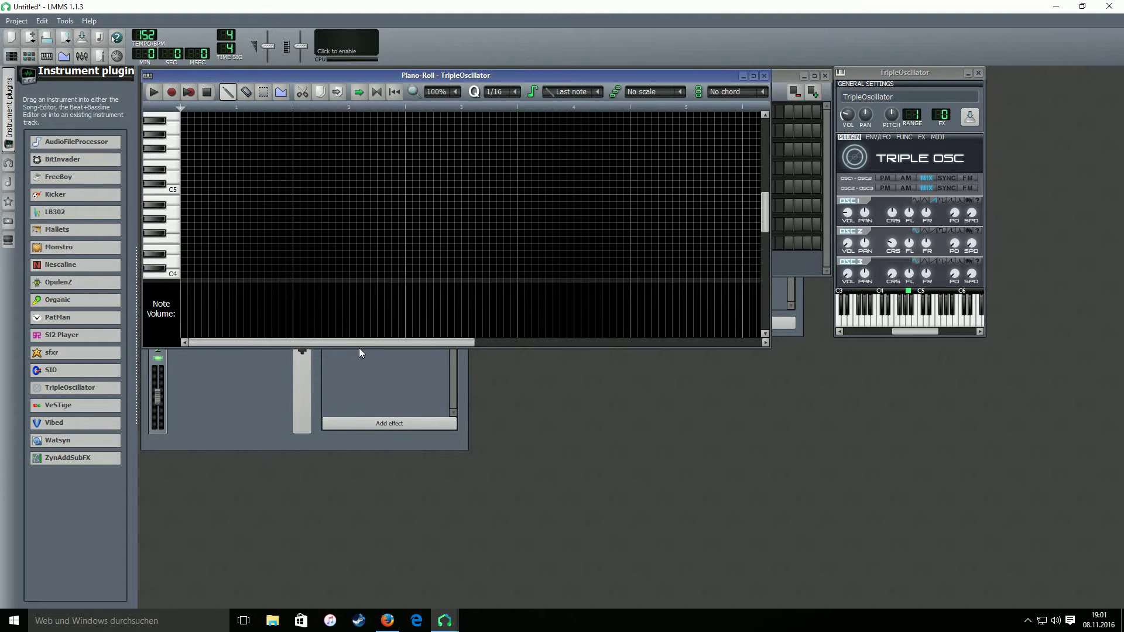
{"action": "left_click", "coordinate": [358, 377]}
{"action": "left_click_drag", "start_coordinate": [509, 348], "coordinate": [502, 472]}
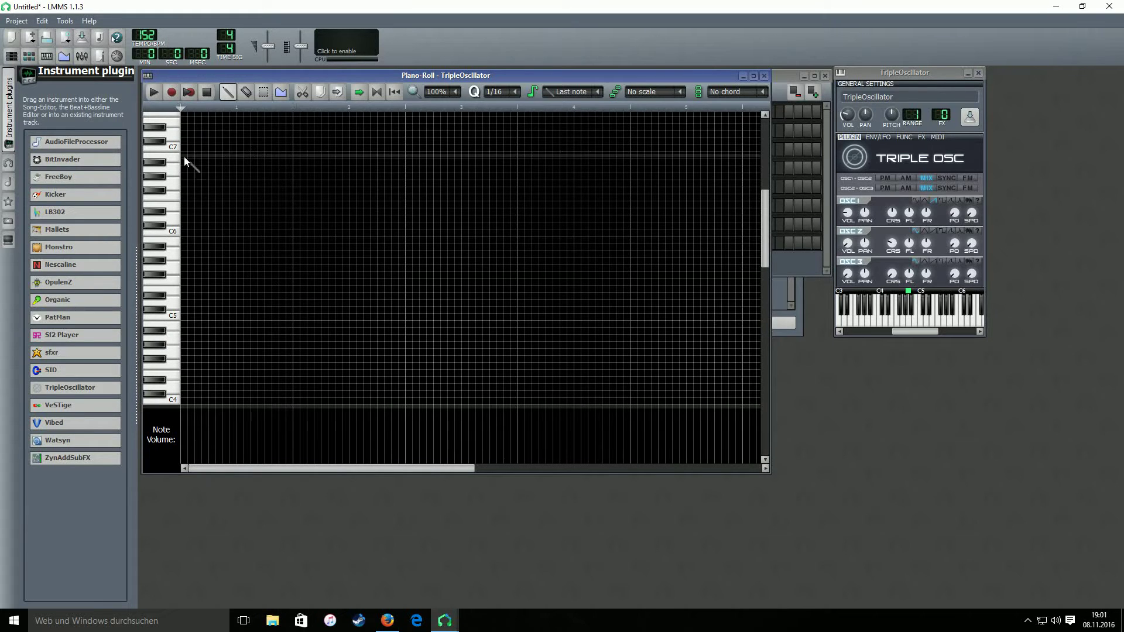
{"action": "scroll", "coordinate": [226, 275], "scroll_direction": "down", "scroll_amount": 2}
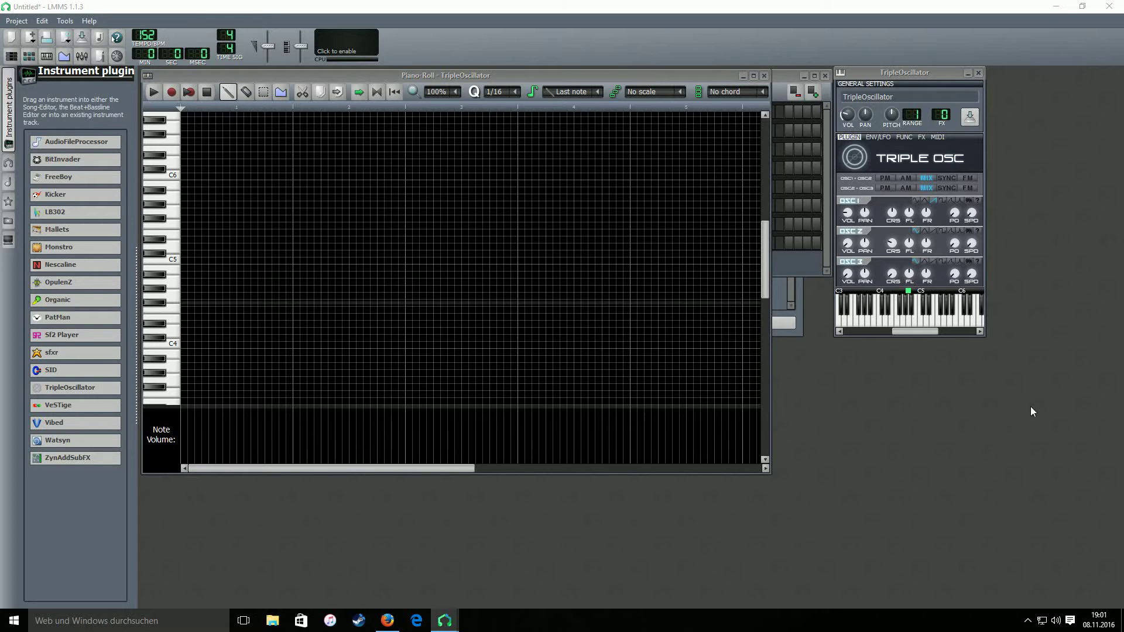
Step: Draw a one-bar E4 note at the start of the pattern and lower the TripleOscillator volume to about 16%
{"action": "left_click", "coordinate": [189, 318]}
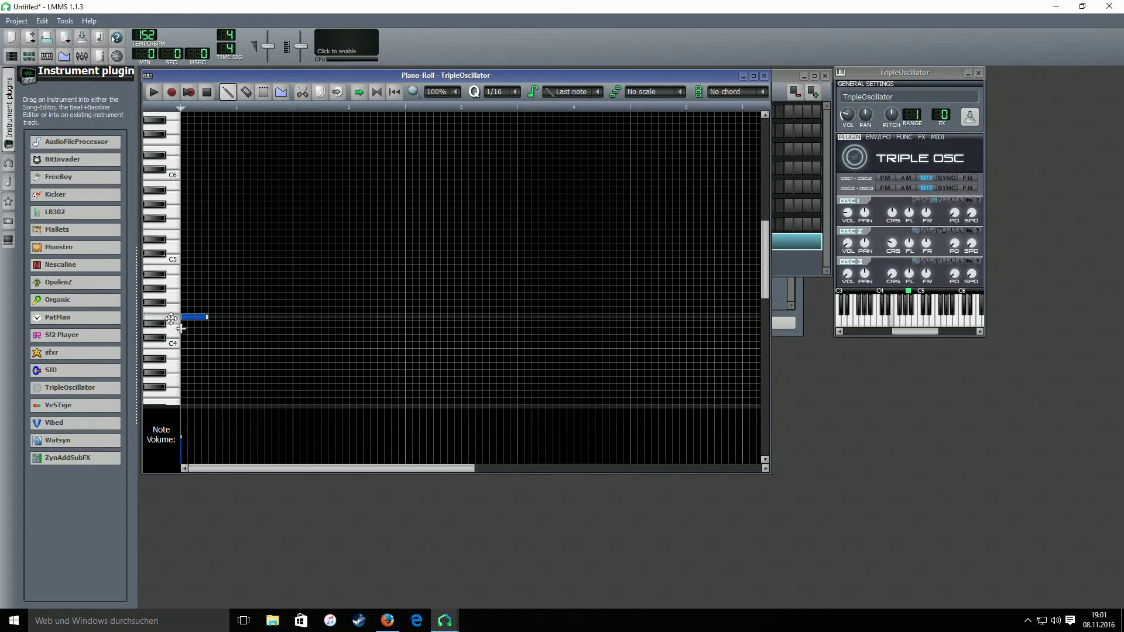
{"action": "left_click_drag", "start_coordinate": [207, 317], "coordinate": [291, 317]}
{"action": "left_click", "coordinate": [848, 114]}
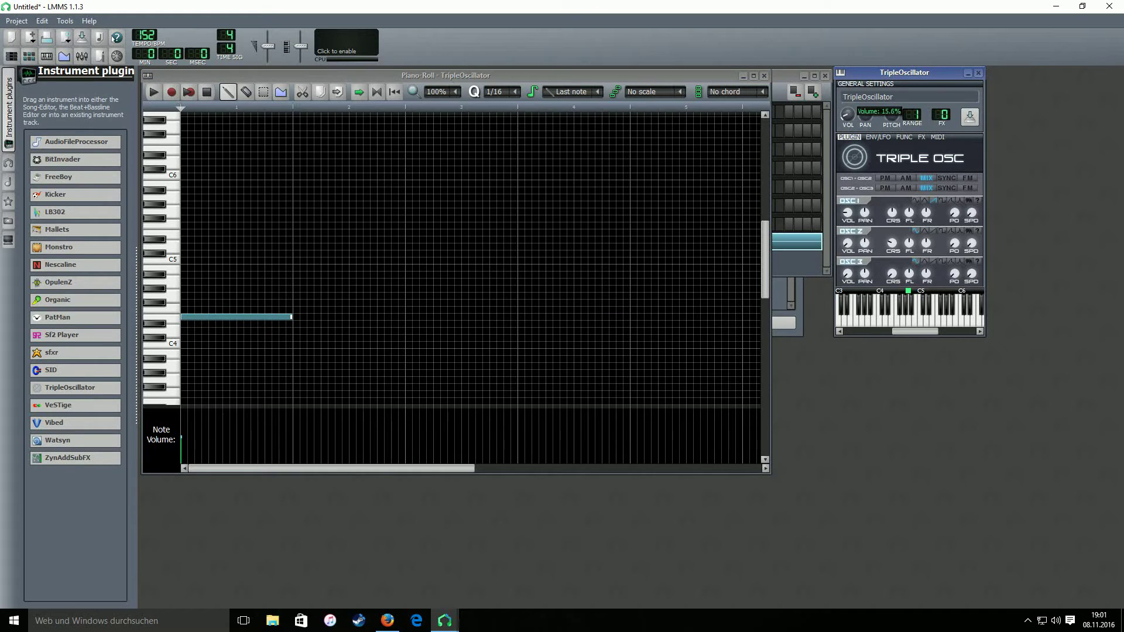
Step: Add a one-bar B4 note above the E4 note at the pattern's start and play the two notes
{"action": "left_click", "coordinate": [254, 317]}
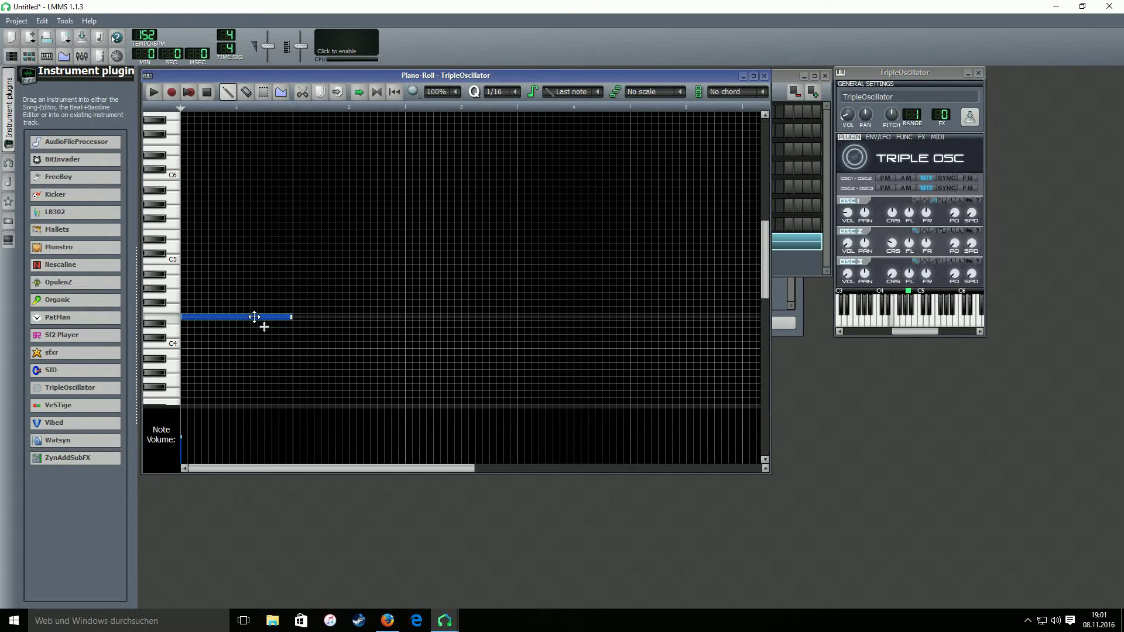
{"action": "left_click", "coordinate": [193, 268]}
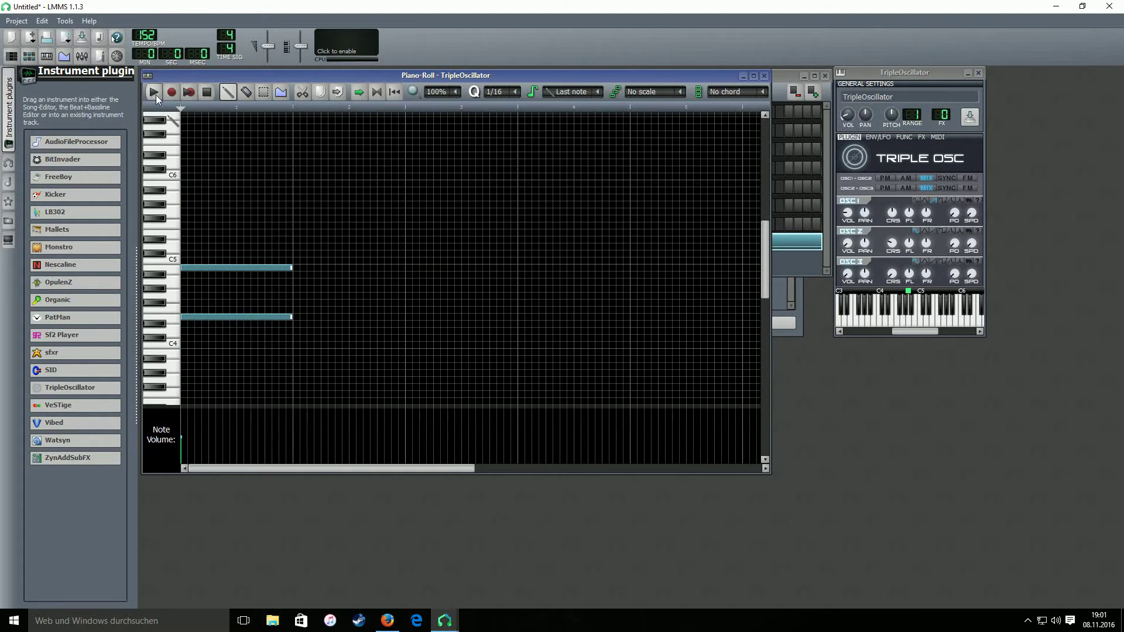
{"action": "left_click", "coordinate": [200, 267]}
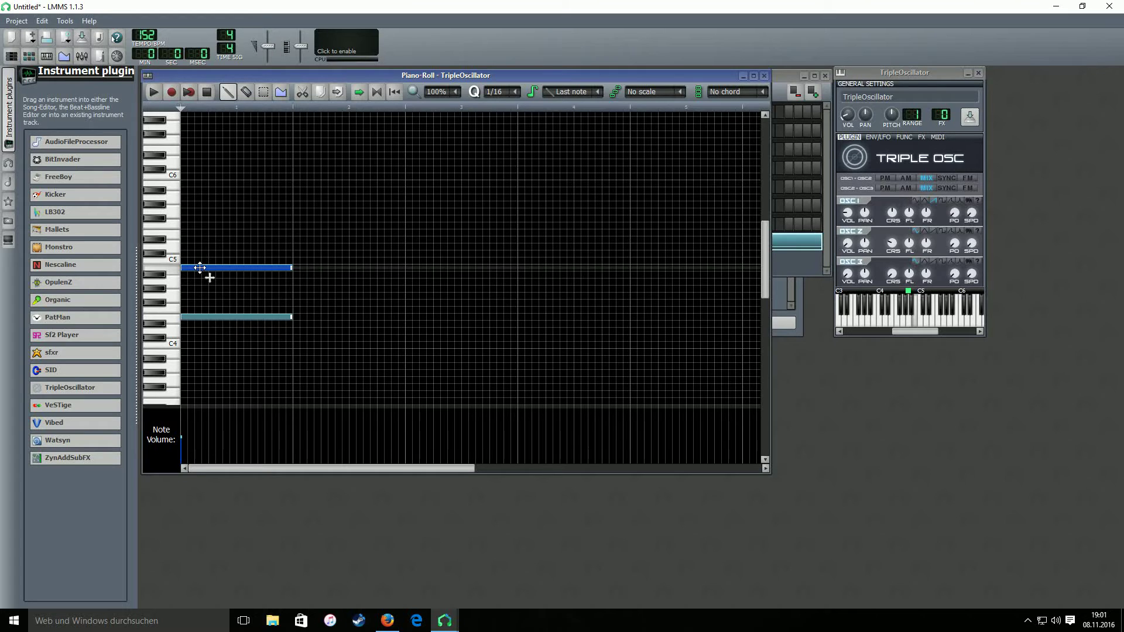
{"action": "left_click", "coordinate": [154, 94]}
{"action": "left_click", "coordinate": [206, 93]}
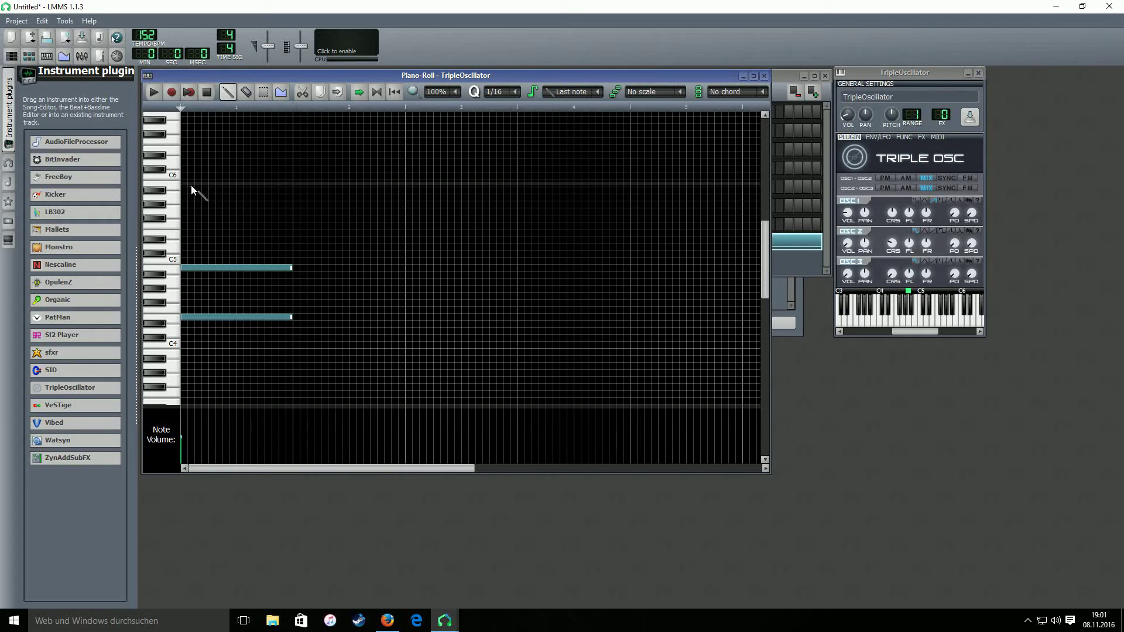
Step: Complete the first chord with one-bar B5 and G6 notes at the pattern's start and play it back
{"action": "left_click_drag", "start_coordinate": [192, 185], "coordinate": [169, 185]}
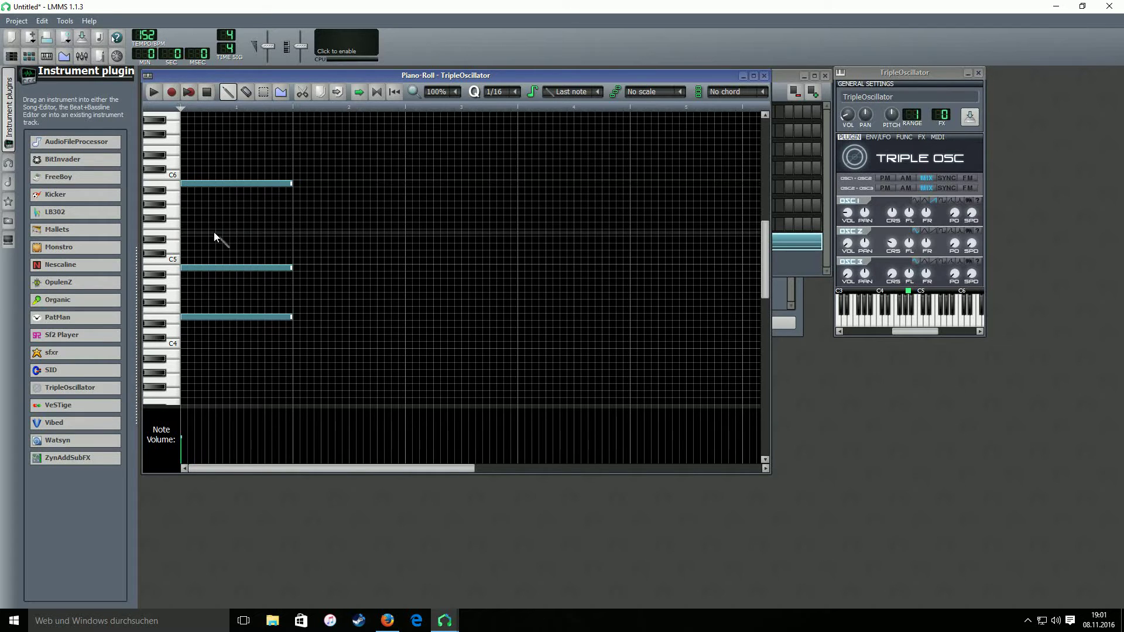
{"action": "scroll", "coordinate": [216, 237], "scroll_direction": "up", "scroll_amount": 2}
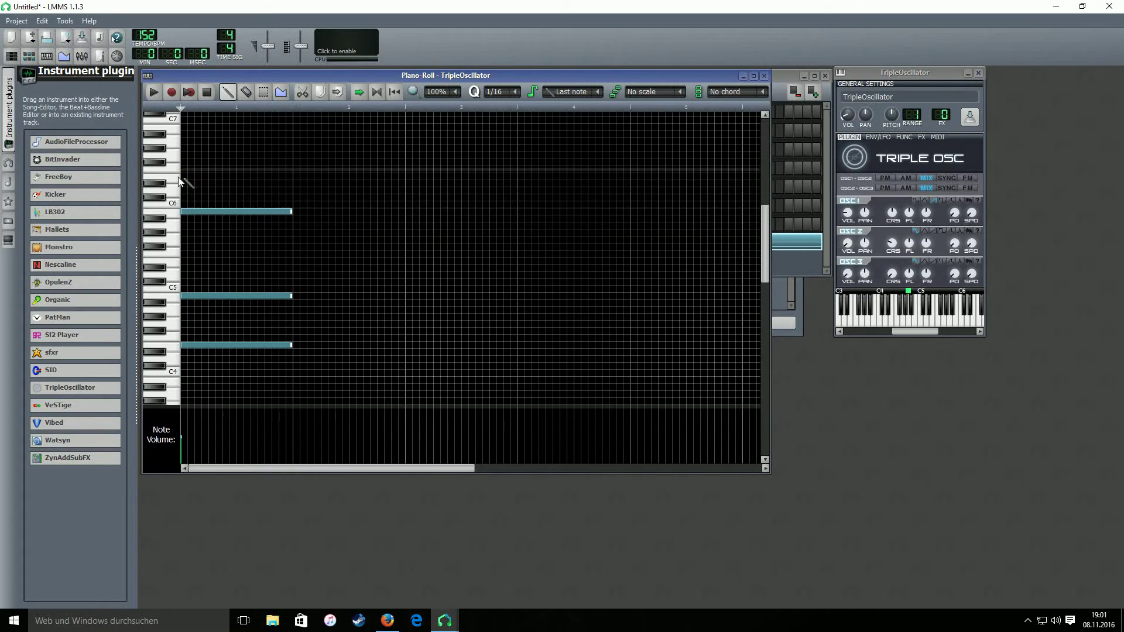
{"action": "left_click_drag", "start_coordinate": [191, 156], "coordinate": [166, 157]}
{"action": "left_click", "coordinate": [154, 92]}
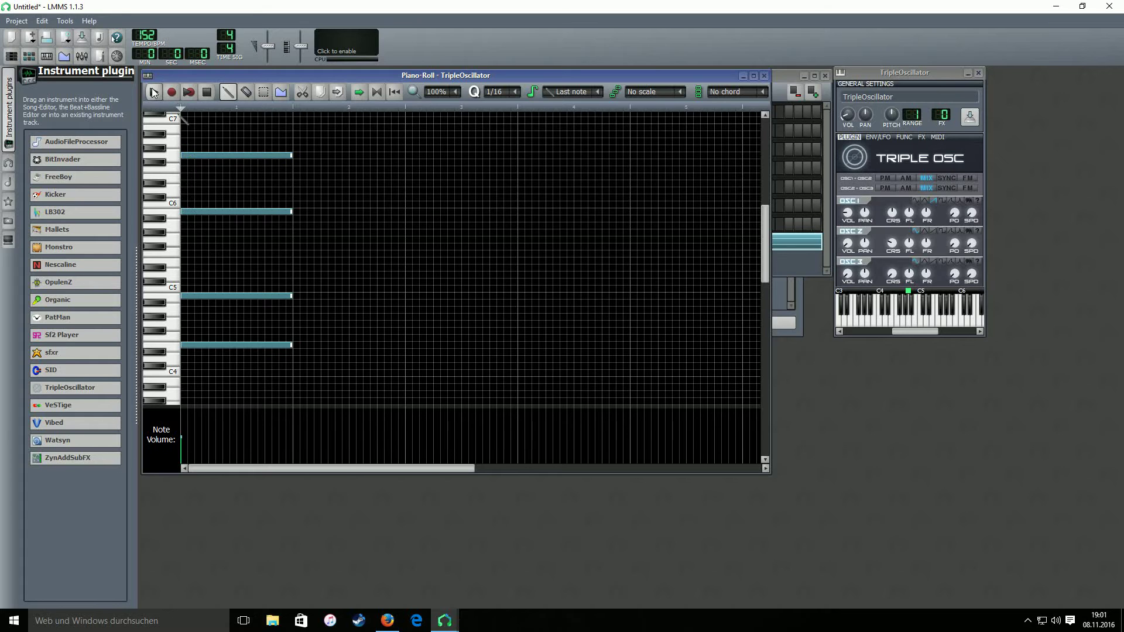
{"action": "left_click", "coordinate": [206, 93]}
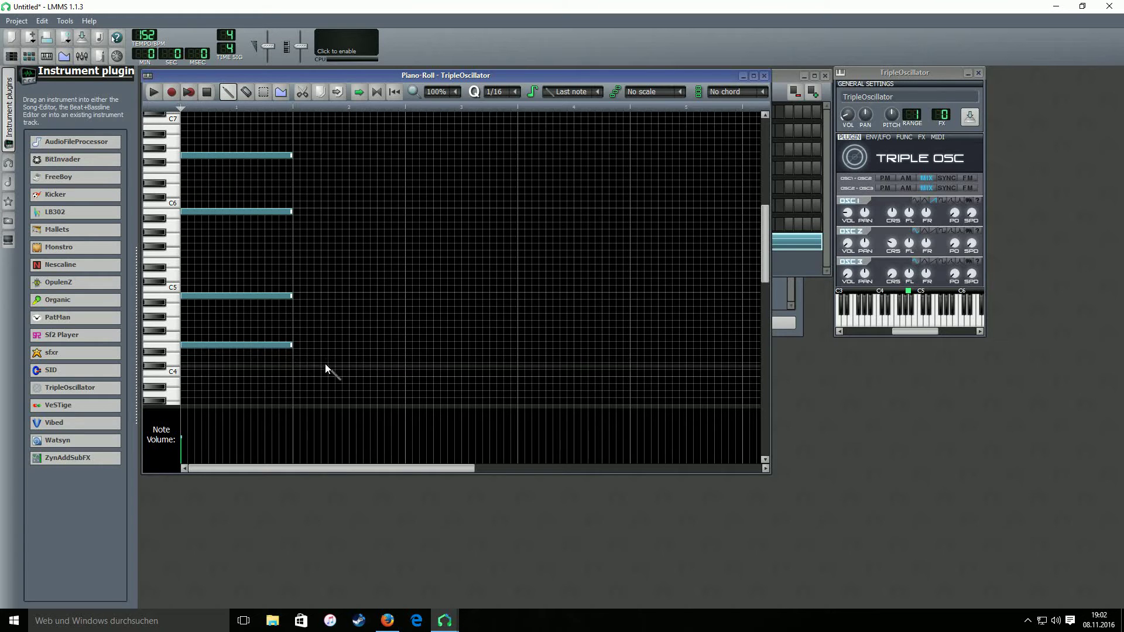
Step: Add a half-bar chord of C4, G4, G5 and E6 on the second beat of bar 2, and play the pattern
{"action": "mouse_move", "coordinate": [326, 373]}
{"action": "left_mouse_down"}
{"action": "mouse_move", "coordinate": [344, 380]}
{"action": "mouse_move", "coordinate": [329, 374]}
{"action": "left_mouse_up"}
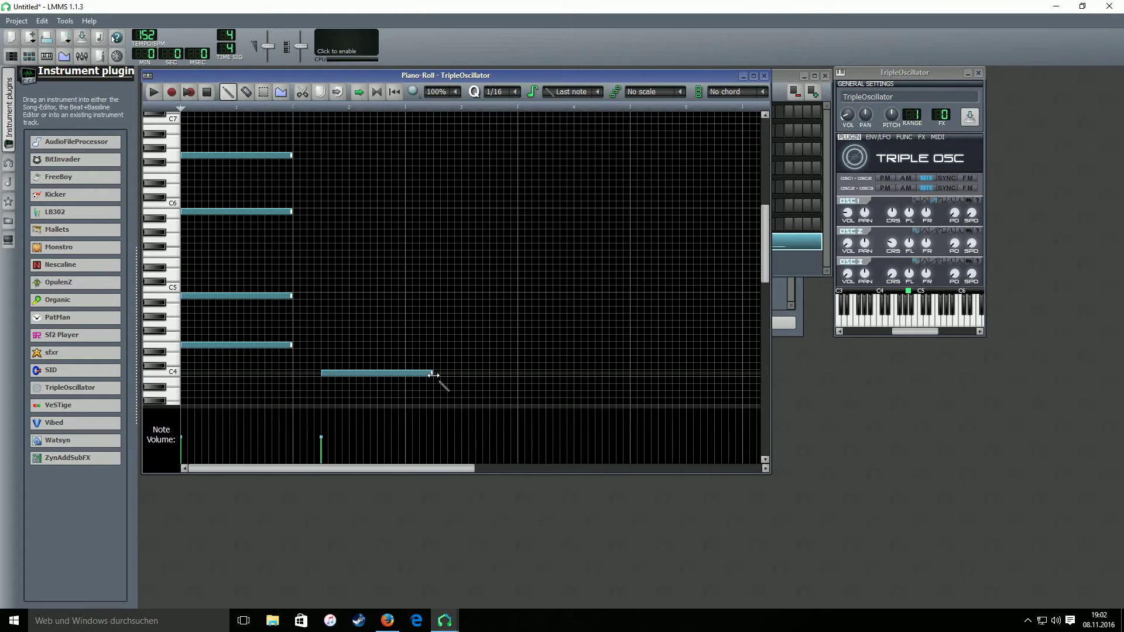
{"action": "left_click_drag", "start_coordinate": [433, 373], "coordinate": [378, 373]}
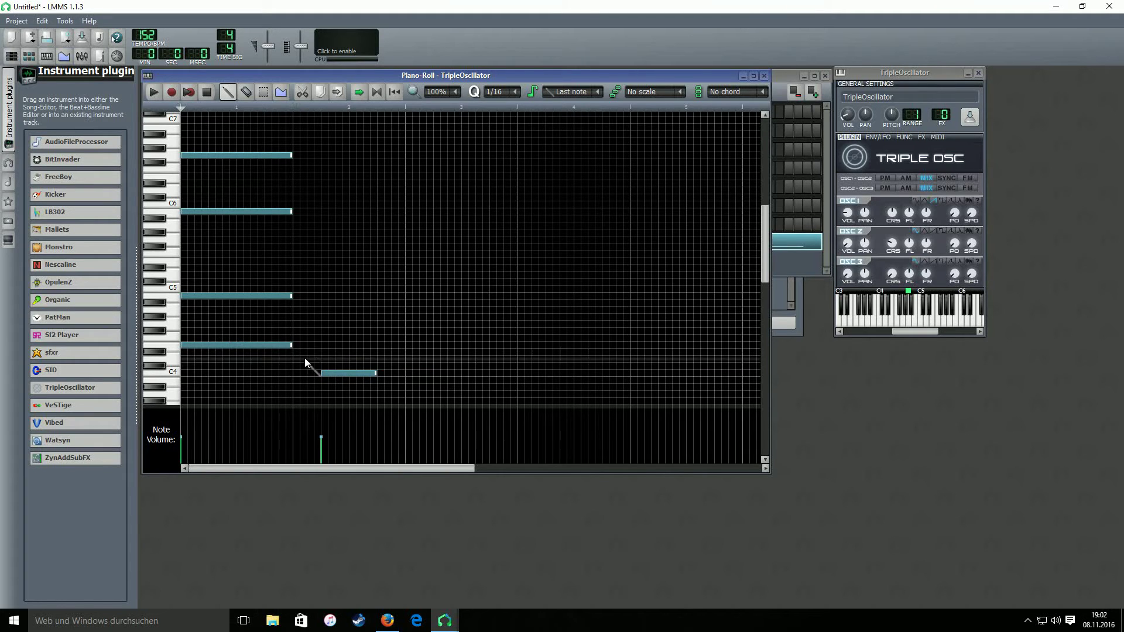
{"action": "left_click", "coordinate": [324, 325]}
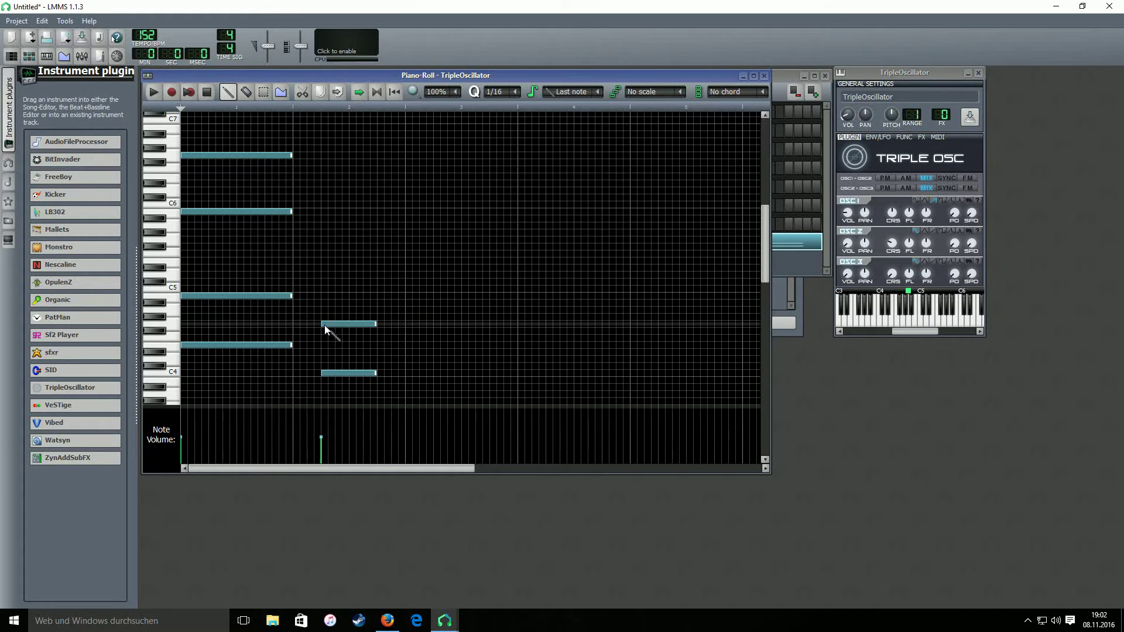
{"action": "left_click", "coordinate": [326, 240]}
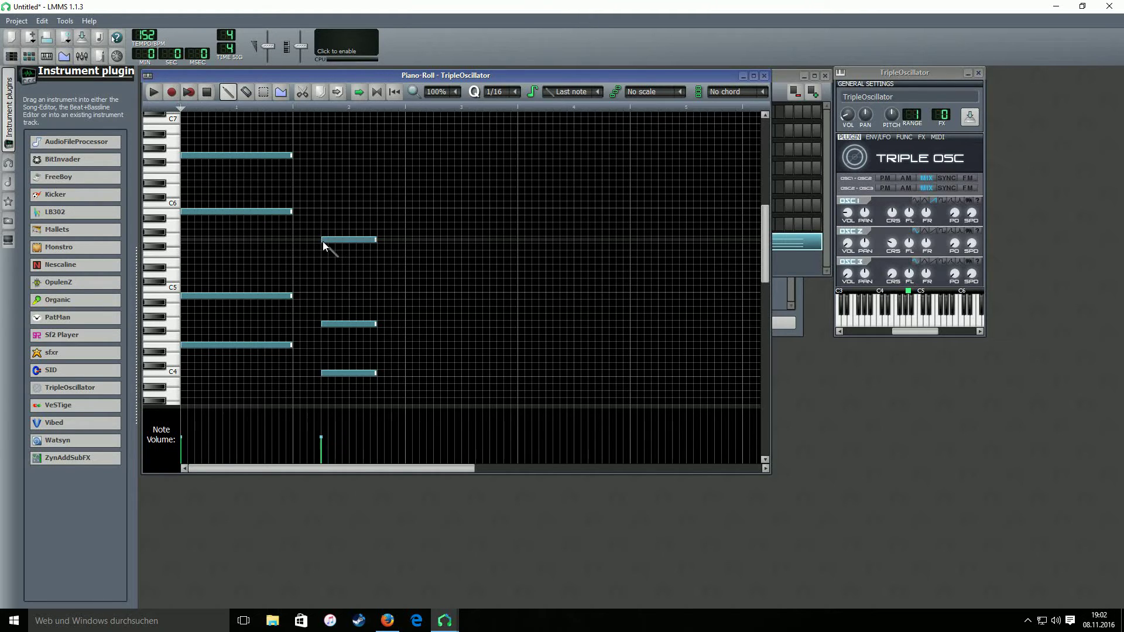
{"action": "left_click", "coordinate": [326, 178]}
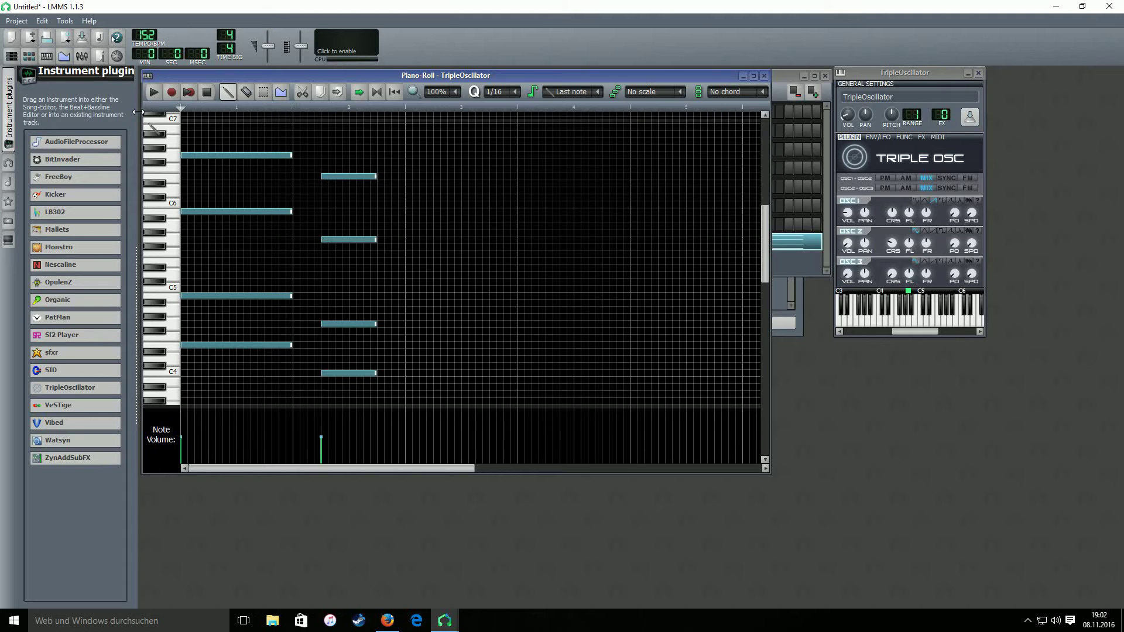
{"action": "left_click", "coordinate": [154, 92]}
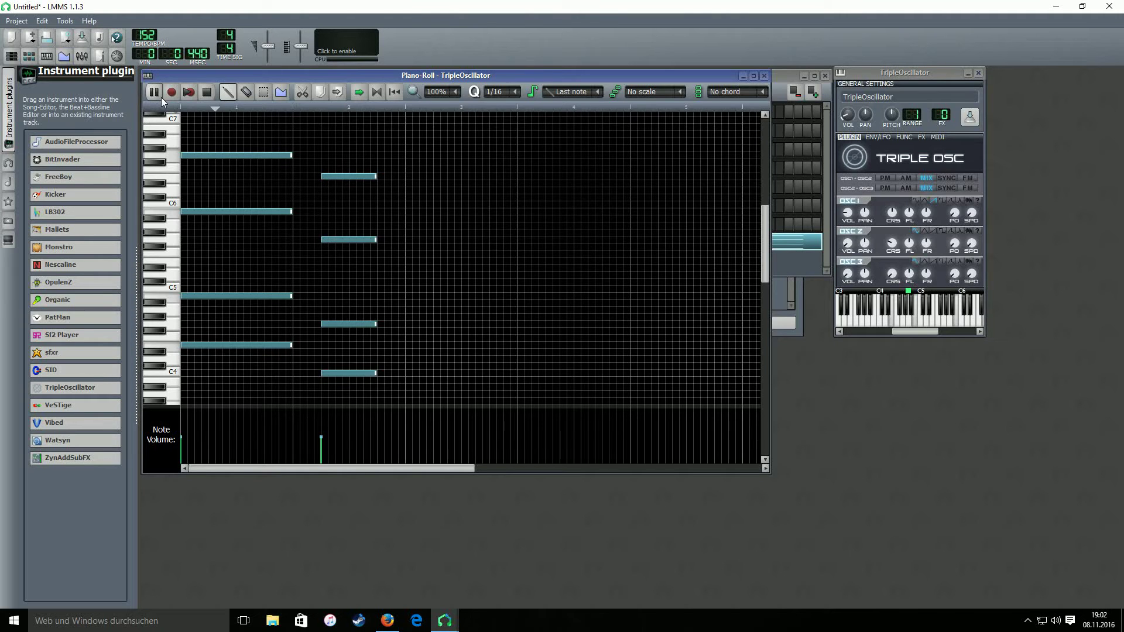
{"action": "left_click", "coordinate": [207, 95]}
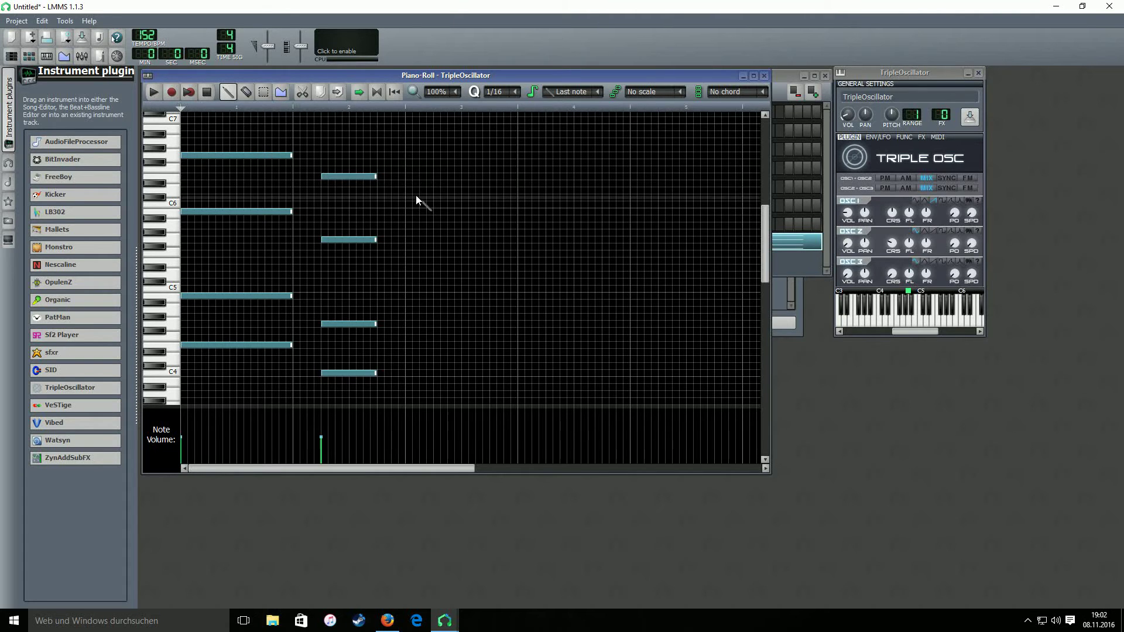
Step: Add a one-bar chord of A3, E4, G5 and D6 at the start of bar 3, and play the pattern
{"action": "left_click", "coordinate": [411, 395]}
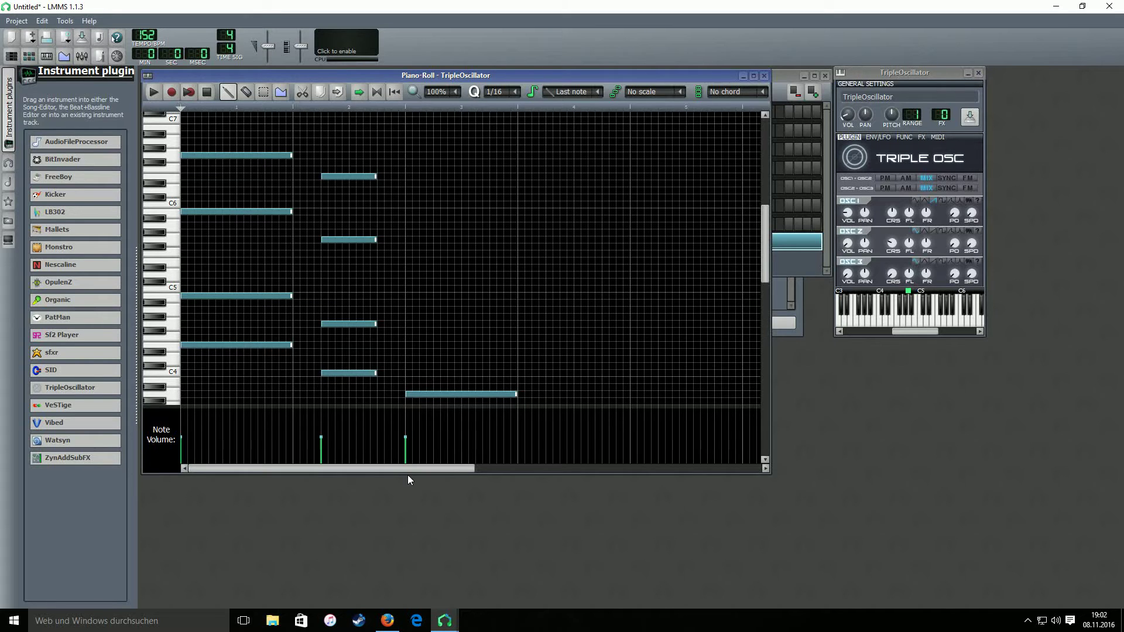
{"action": "left_click_drag", "start_coordinate": [408, 475], "coordinate": [409, 508]}
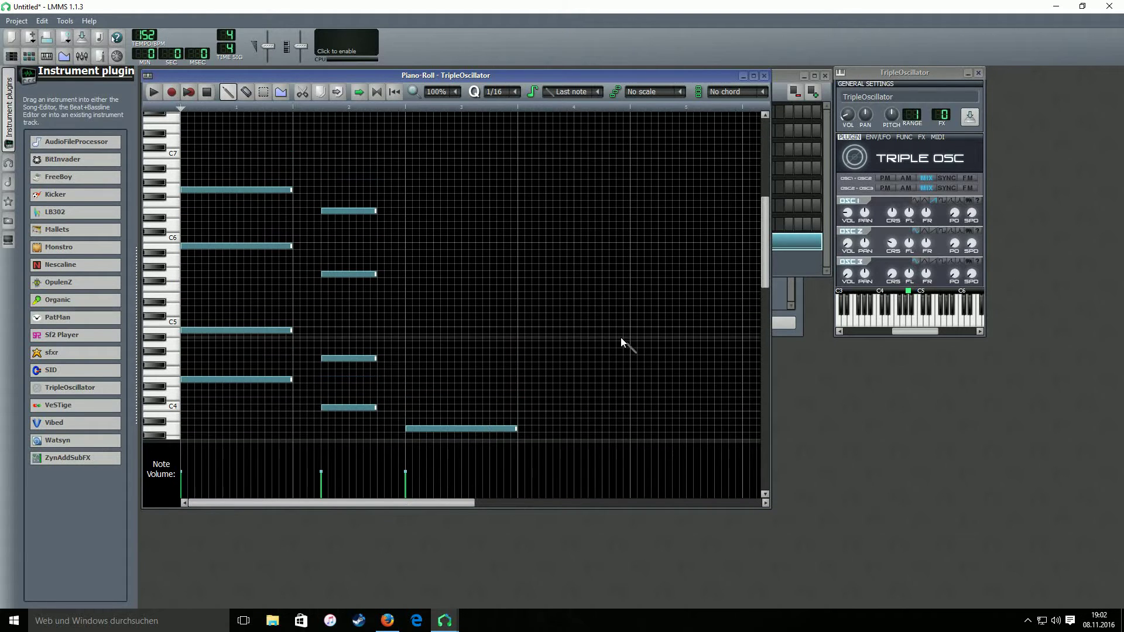
{"action": "scroll", "coordinate": [622, 340], "scroll_direction": "down", "scroll_amount": 1}
{"action": "left_click", "coordinate": [470, 400]}
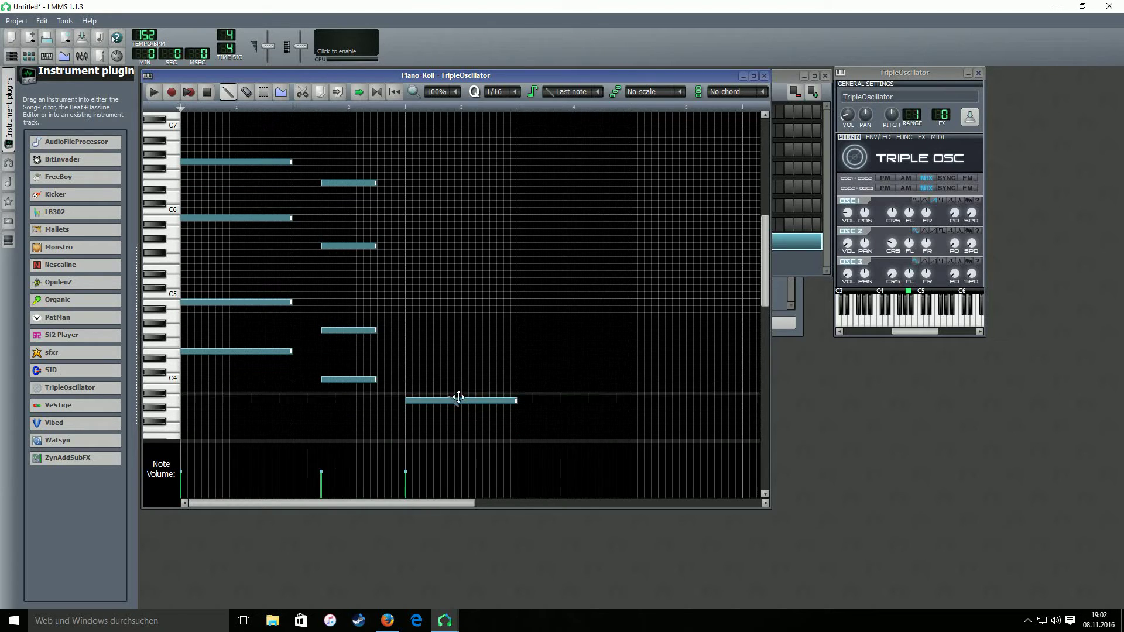
{"action": "left_click", "coordinate": [407, 350]}
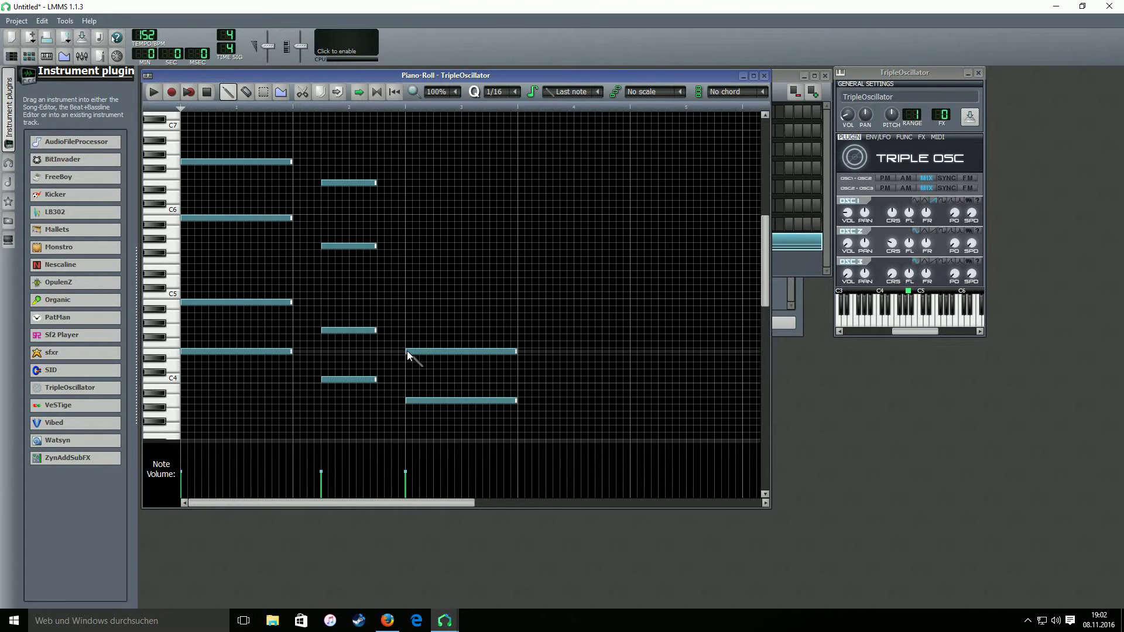
{"action": "left_click", "coordinate": [406, 246]}
{"action": "left_click_drag", "start_coordinate": [407, 246], "coordinate": [414, 248]}
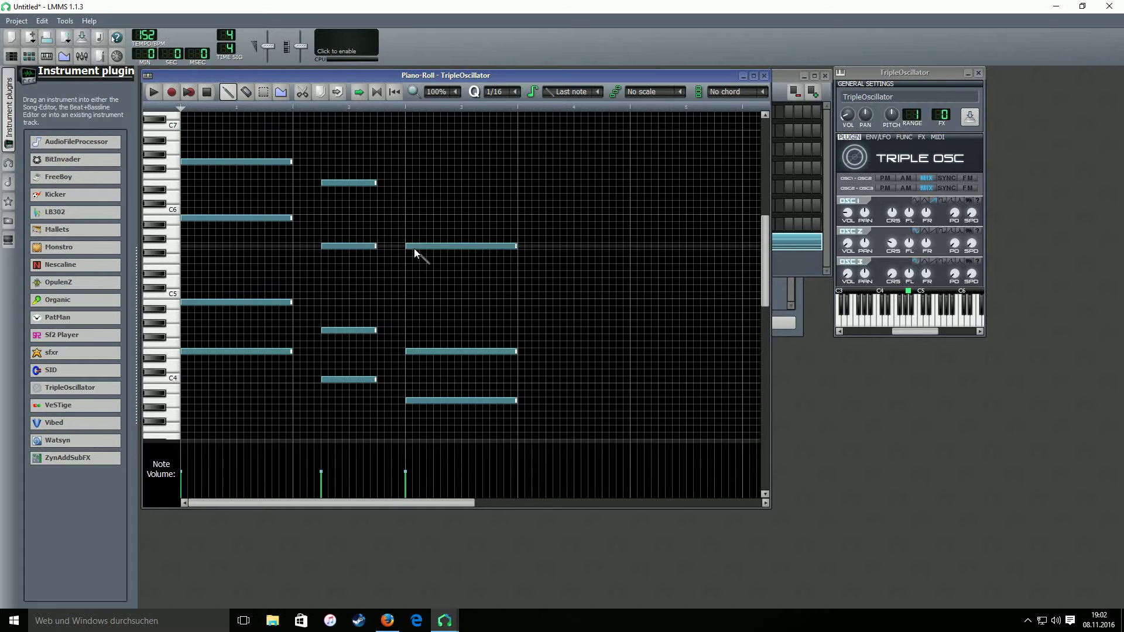
{"action": "left_click", "coordinate": [410, 197]}
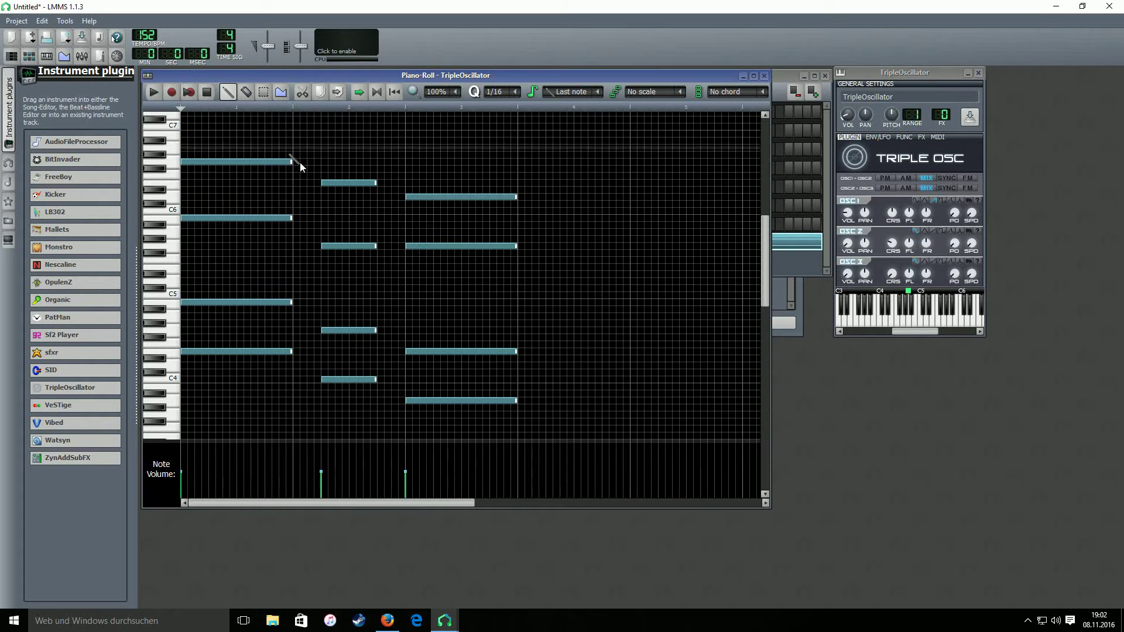
{"action": "left_click", "coordinate": [154, 93]}
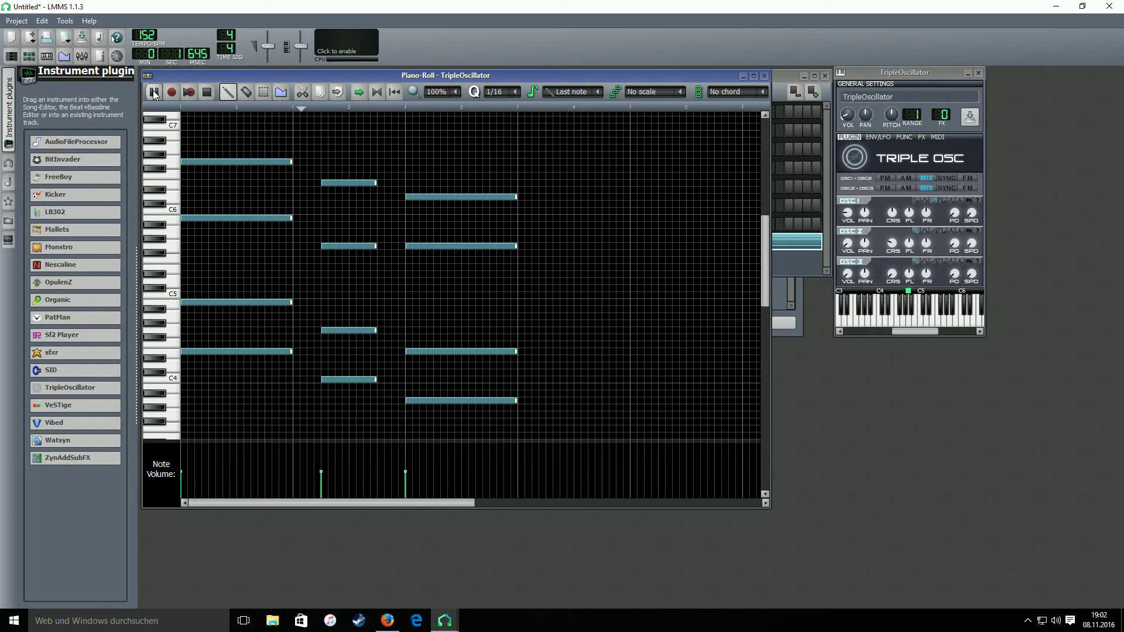
{"action": "left_click", "coordinate": [208, 94]}
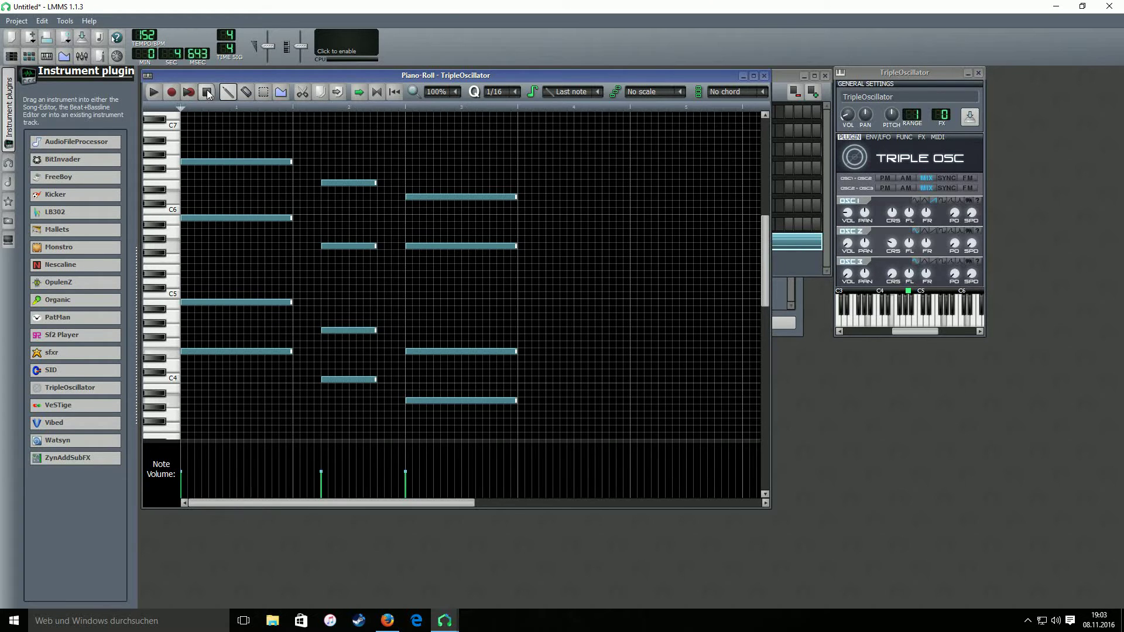
Step: Add a half-bar chord of G3, D4, A4 and A5 on the second beat of bar 4, and play the pattern
{"action": "left_click", "coordinate": [353, 380]}
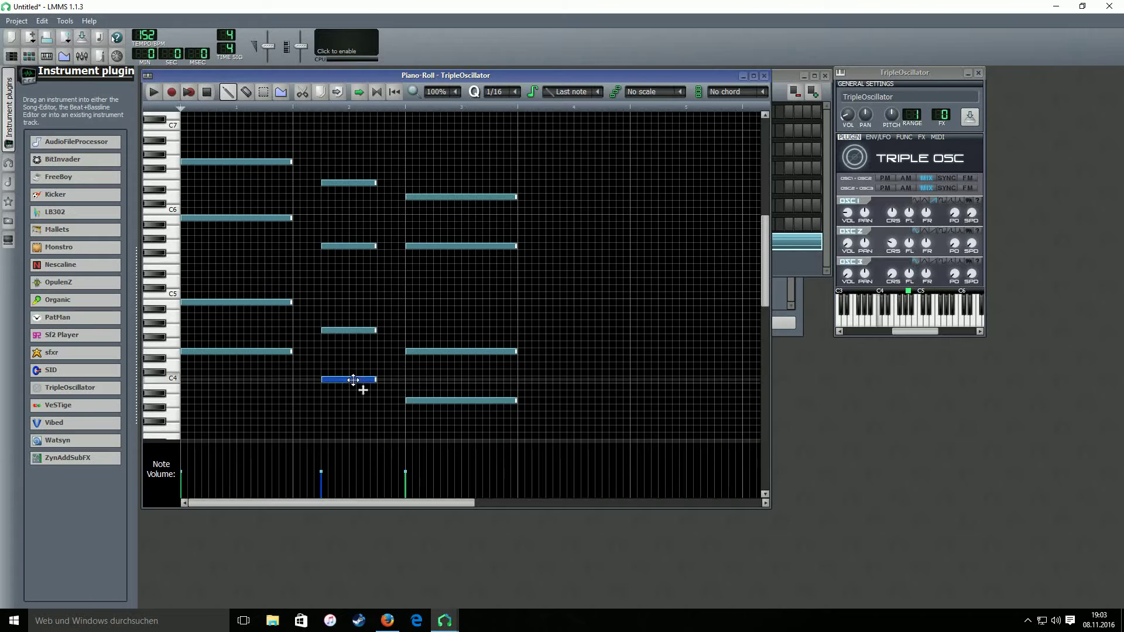
{"action": "left_click", "coordinate": [547, 415]}
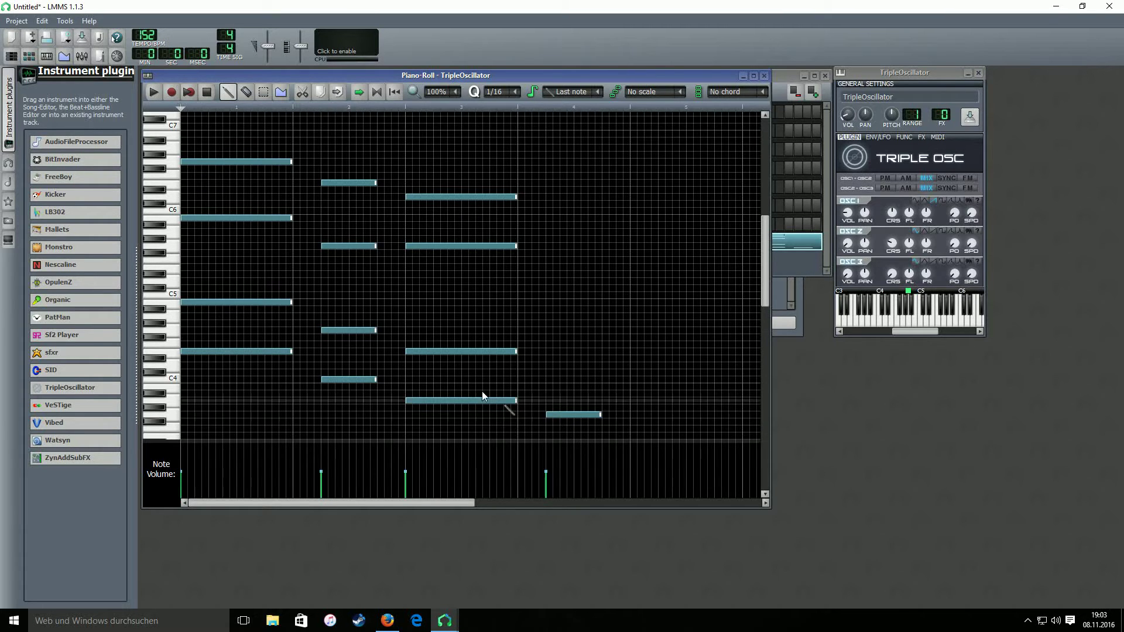
{"action": "left_click", "coordinate": [552, 365]}
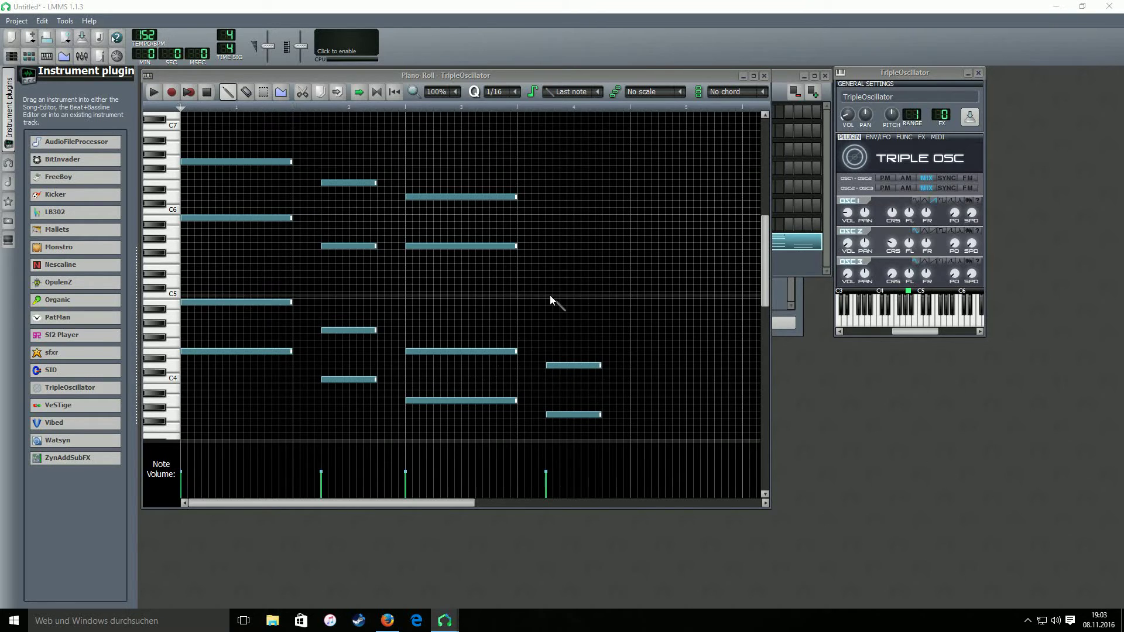
{"action": "left_click", "coordinate": [552, 317]}
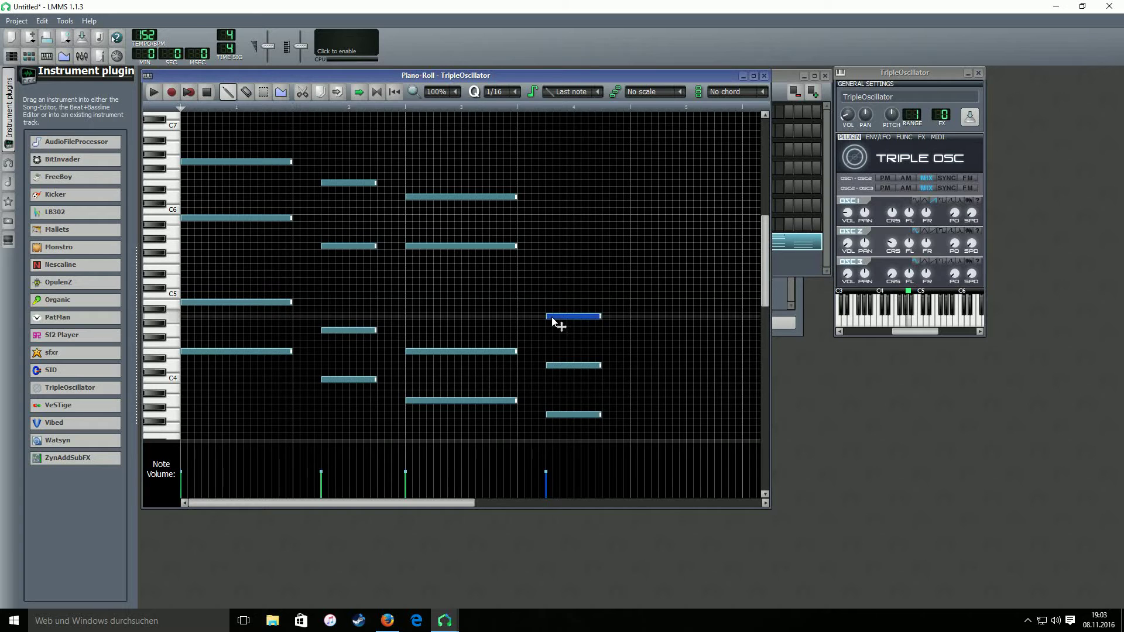
{"action": "left_click", "coordinate": [551, 232]}
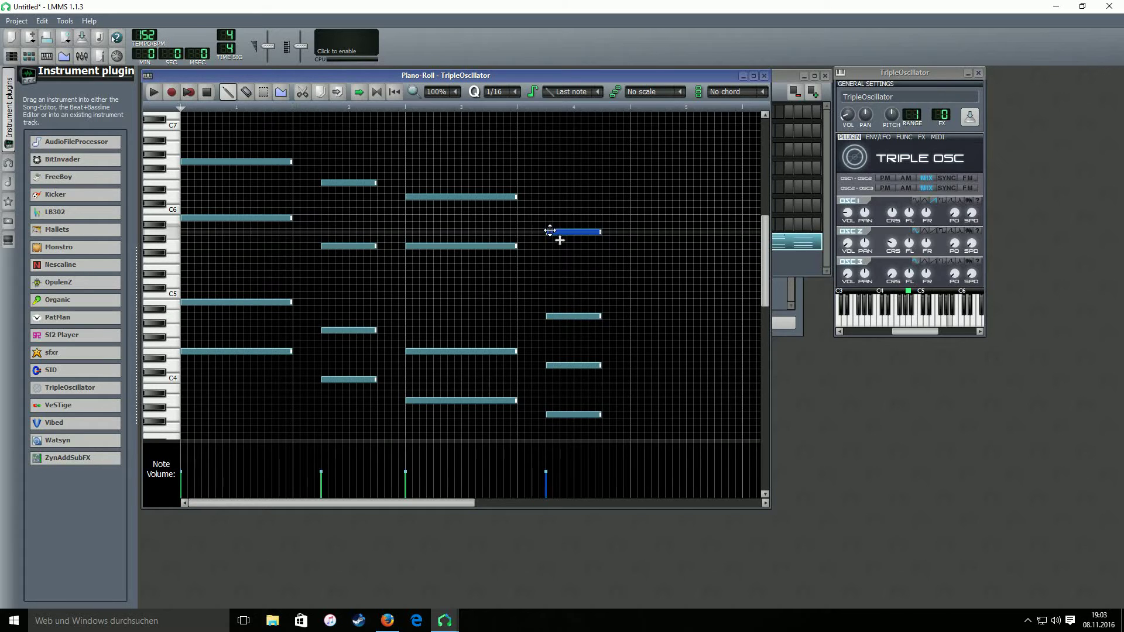
{"action": "left_click", "coordinate": [153, 92]}
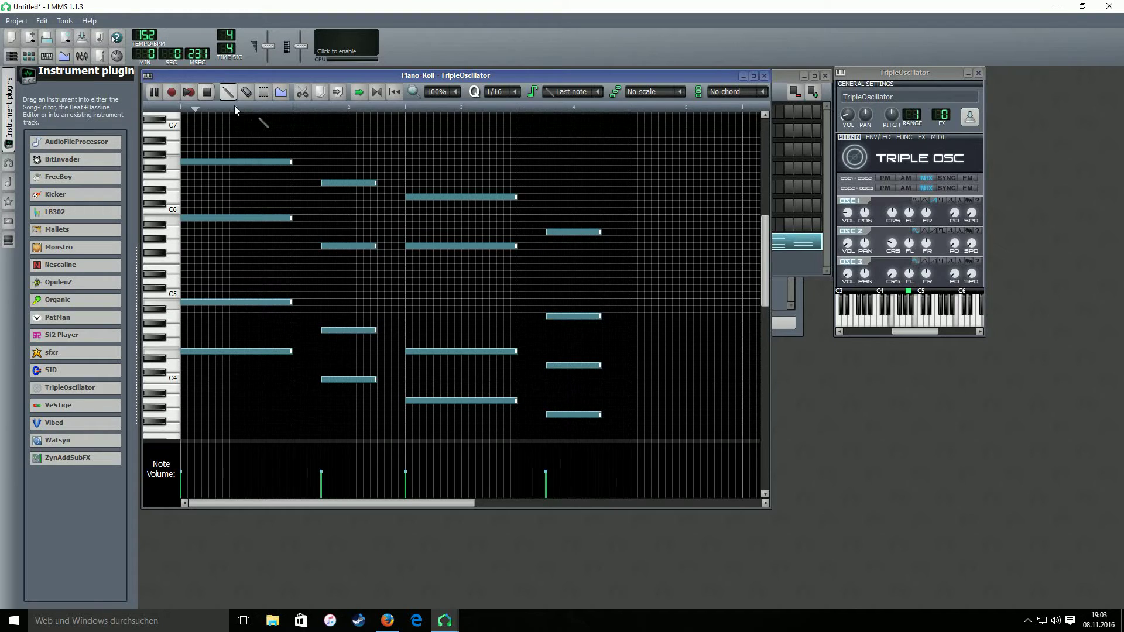
{"action": "key", "text": "space"}
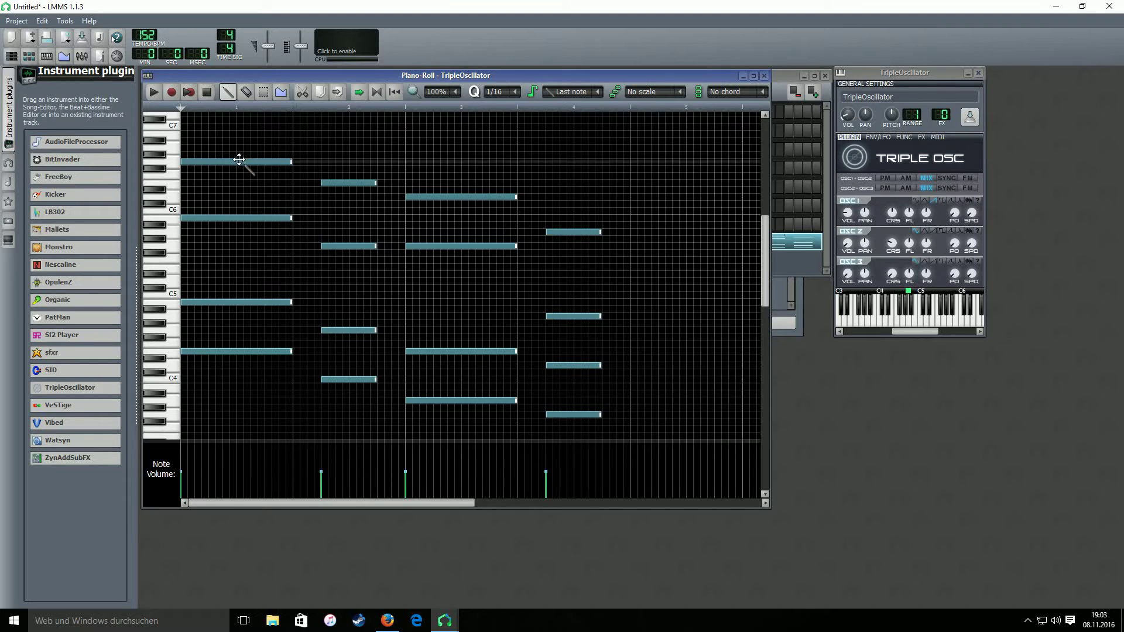
Step: Detune the first chord's G6 note to slide up over one beat from about 2 semitones below, and play it briefly
{"action": "left_click", "coordinate": [281, 93]}
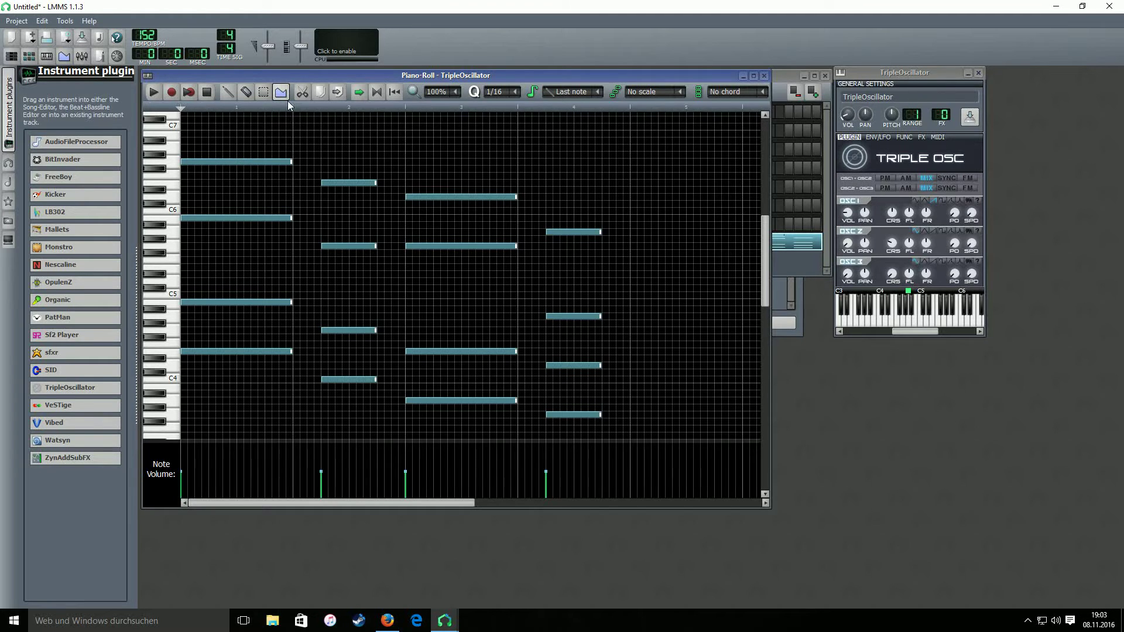
{"action": "left_click", "coordinate": [210, 162]}
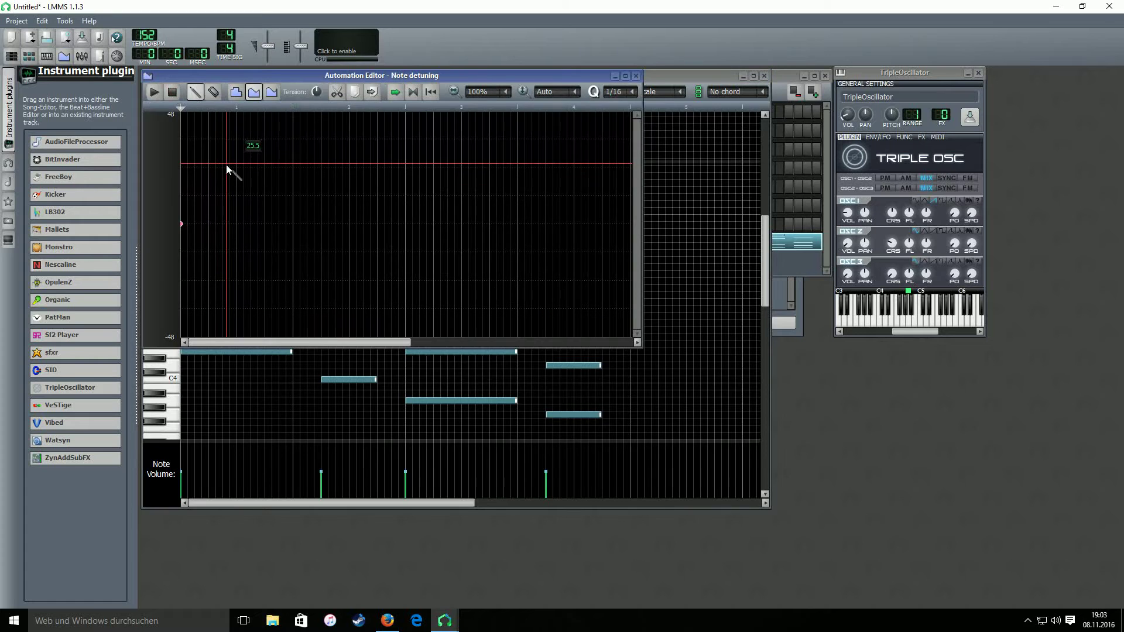
{"action": "left_click_drag", "start_coordinate": [351, 75], "coordinate": [580, 159]}
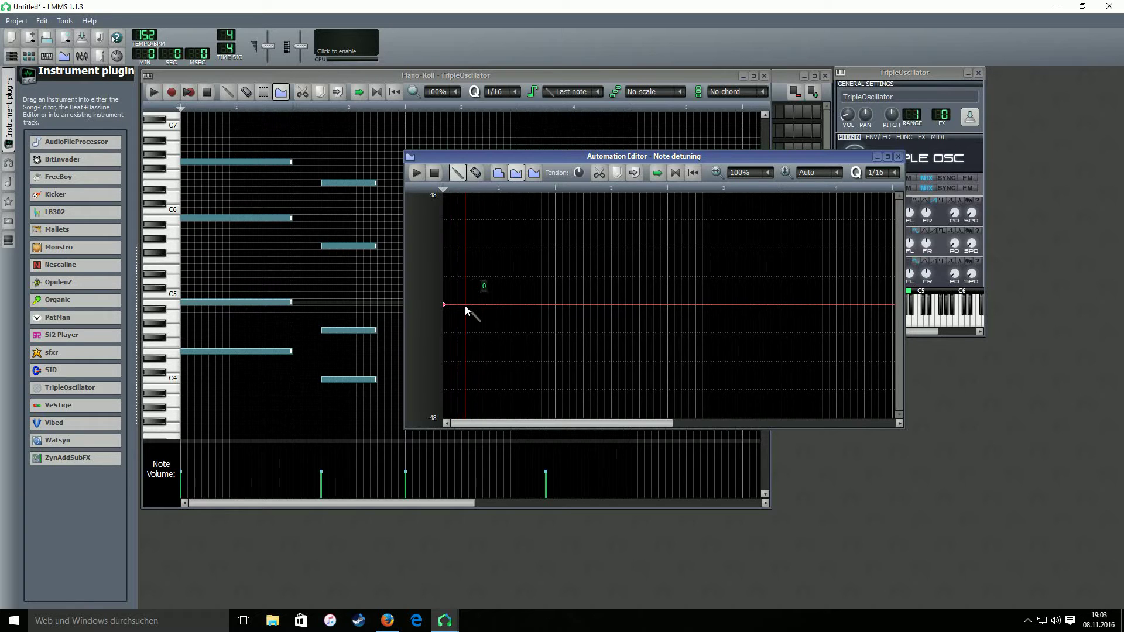
{"action": "left_click_drag", "start_coordinate": [470, 304], "coordinate": [446, 309]}
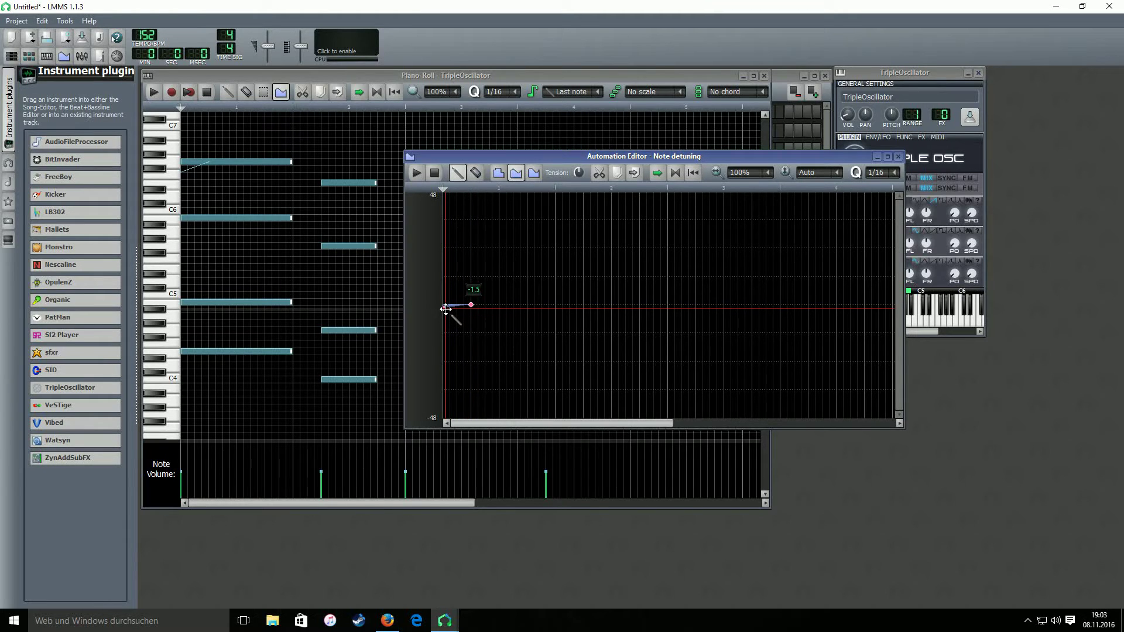
{"action": "left_click_drag", "start_coordinate": [446, 309], "coordinate": [447, 311]}
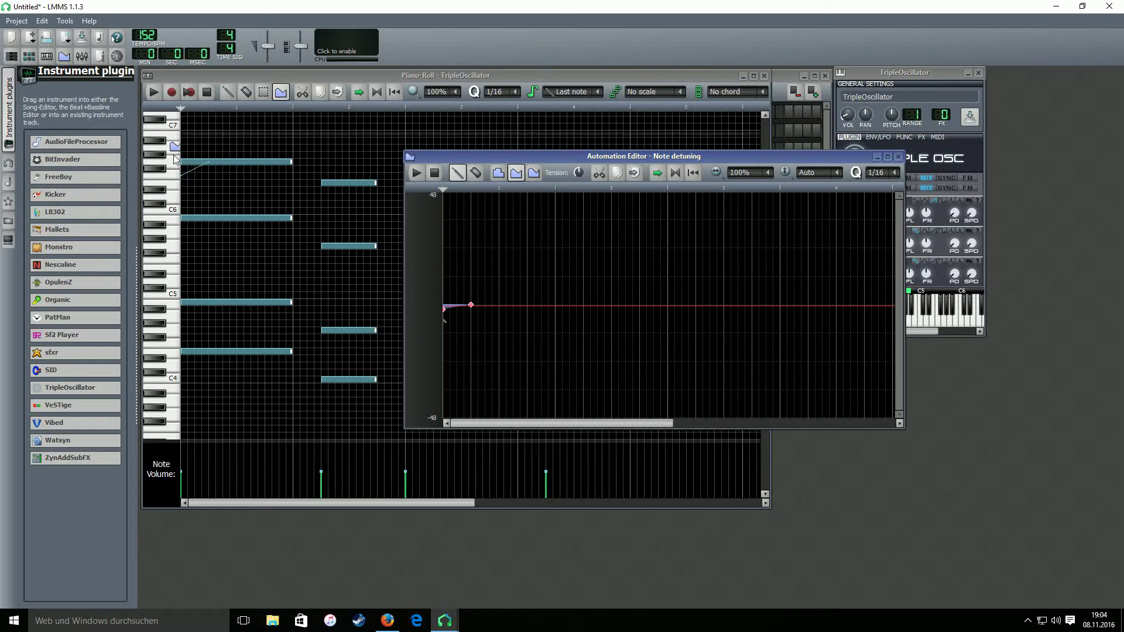
{"action": "left_click", "coordinate": [197, 98]}
{"action": "key", "text": "space"}
{"action": "left_click", "coordinate": [206, 92]}
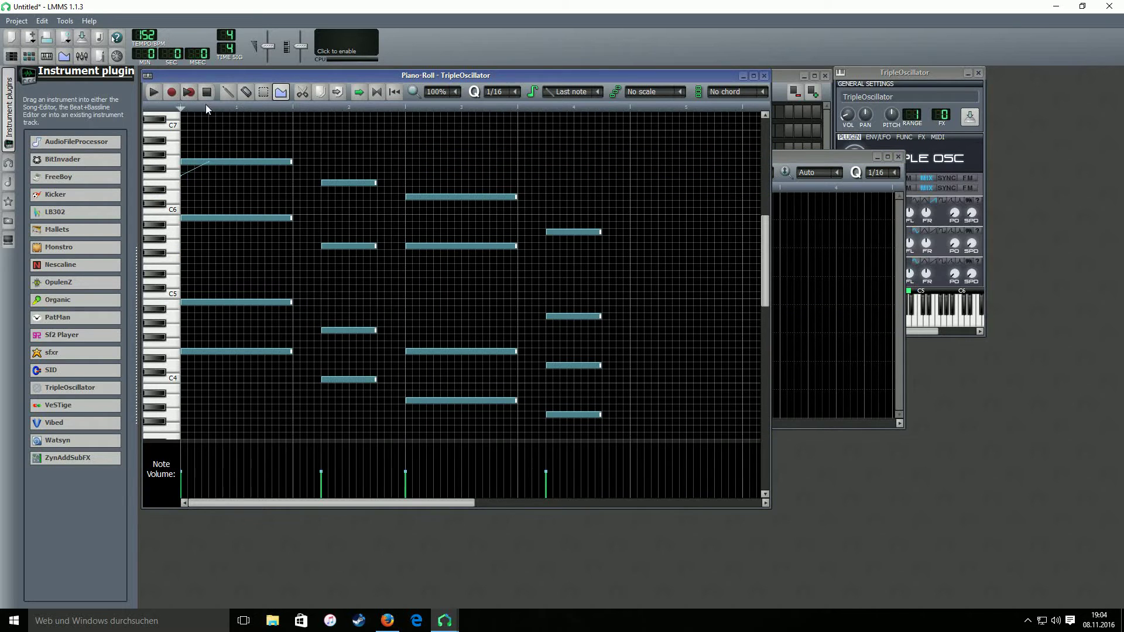
Step: Give the first chord's B5 and B4 notes one-beat detuning slides rising from about 2 semitones below to 0
{"action": "left_click", "coordinate": [806, 158]}
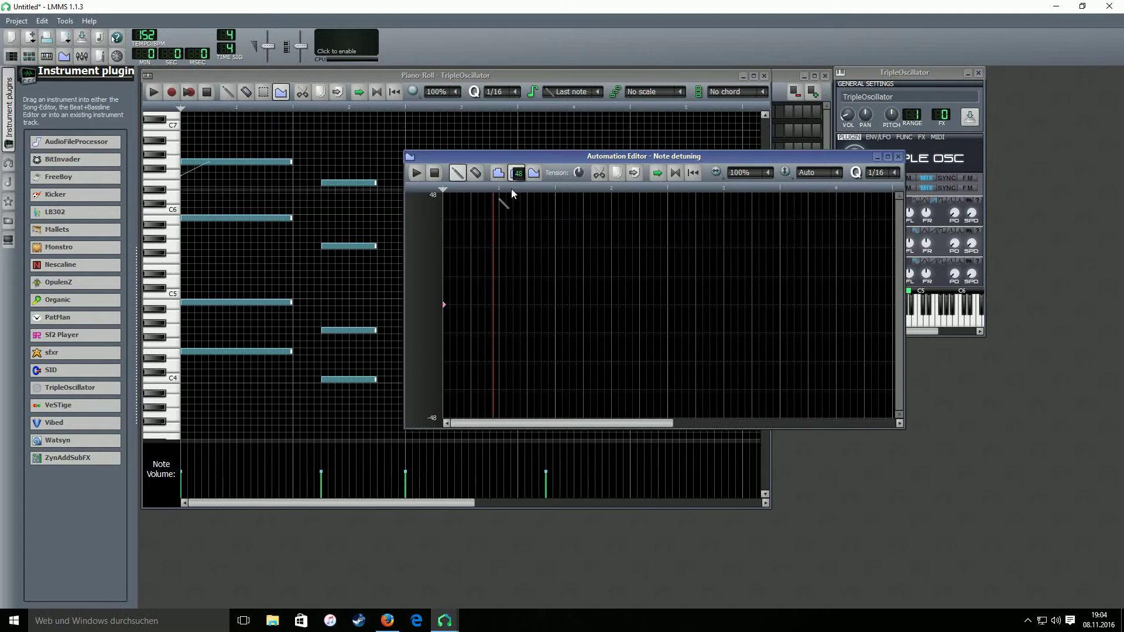
{"action": "left_click", "coordinate": [470, 305]}
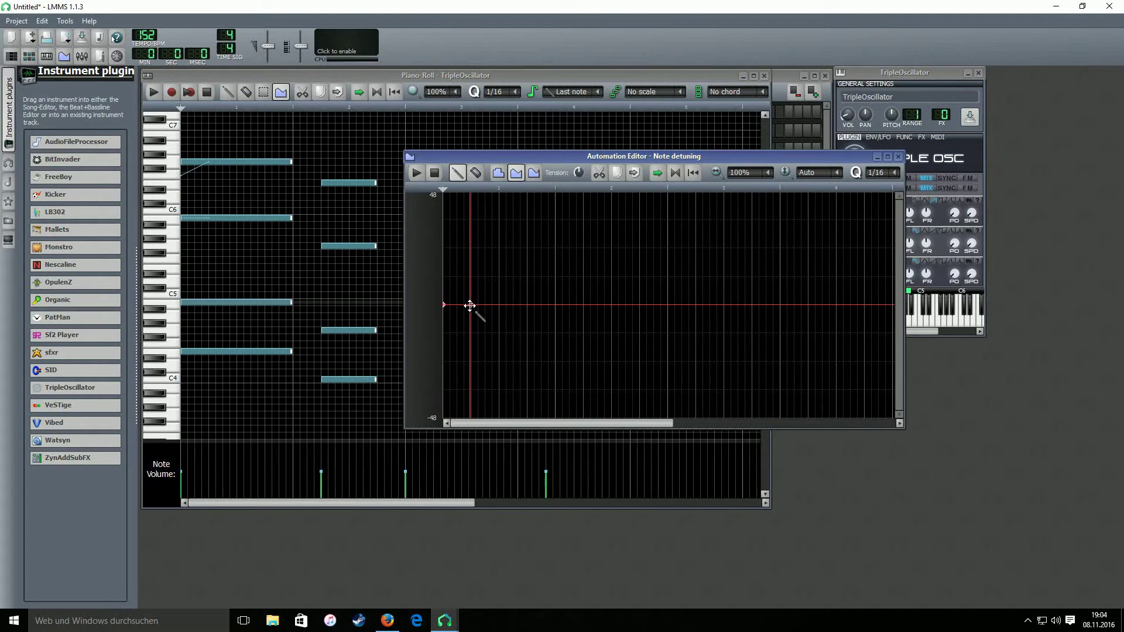
{"action": "left_click_drag", "start_coordinate": [445, 305], "coordinate": [445, 310]}
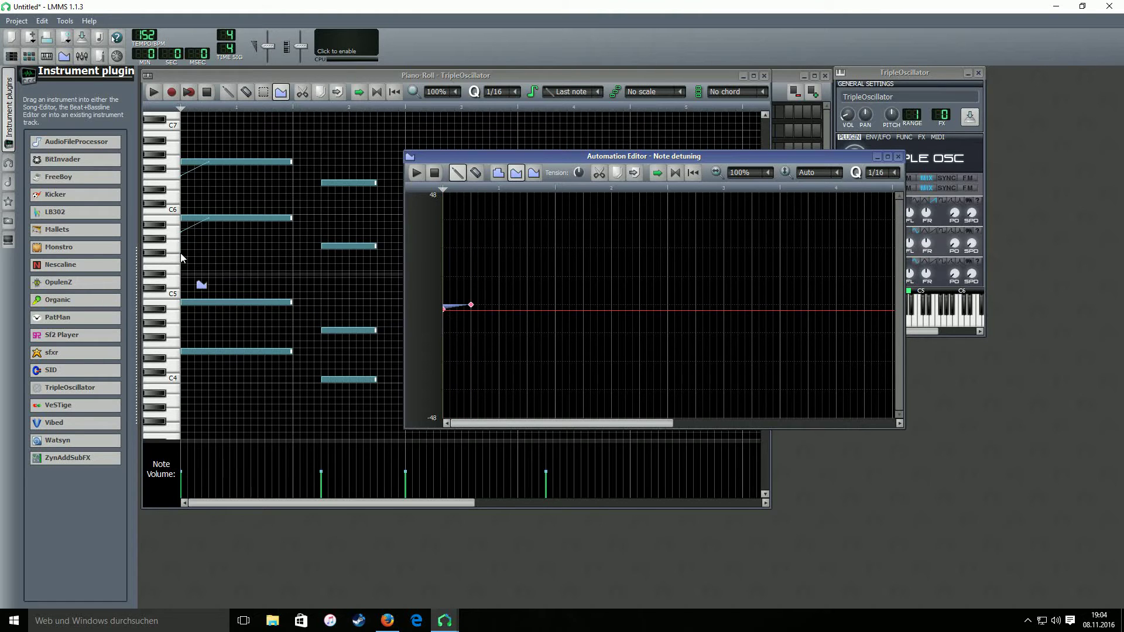
{"action": "left_click", "coordinate": [200, 303]}
{"action": "left_click", "coordinate": [470, 304]}
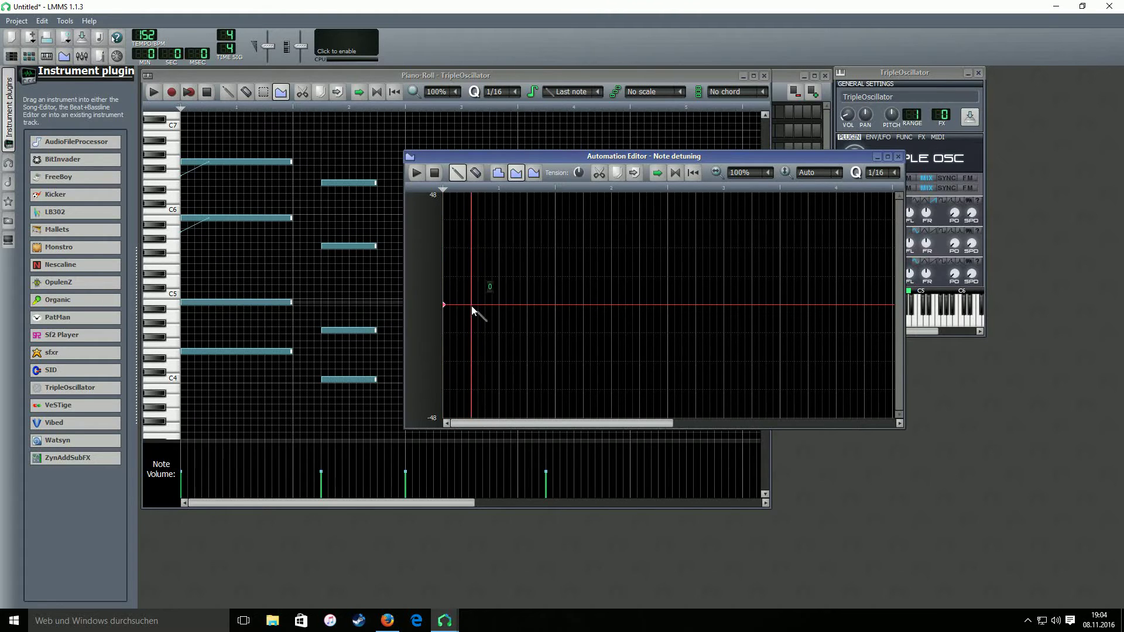
{"action": "left_click_drag", "start_coordinate": [445, 306], "coordinate": [445, 309]}
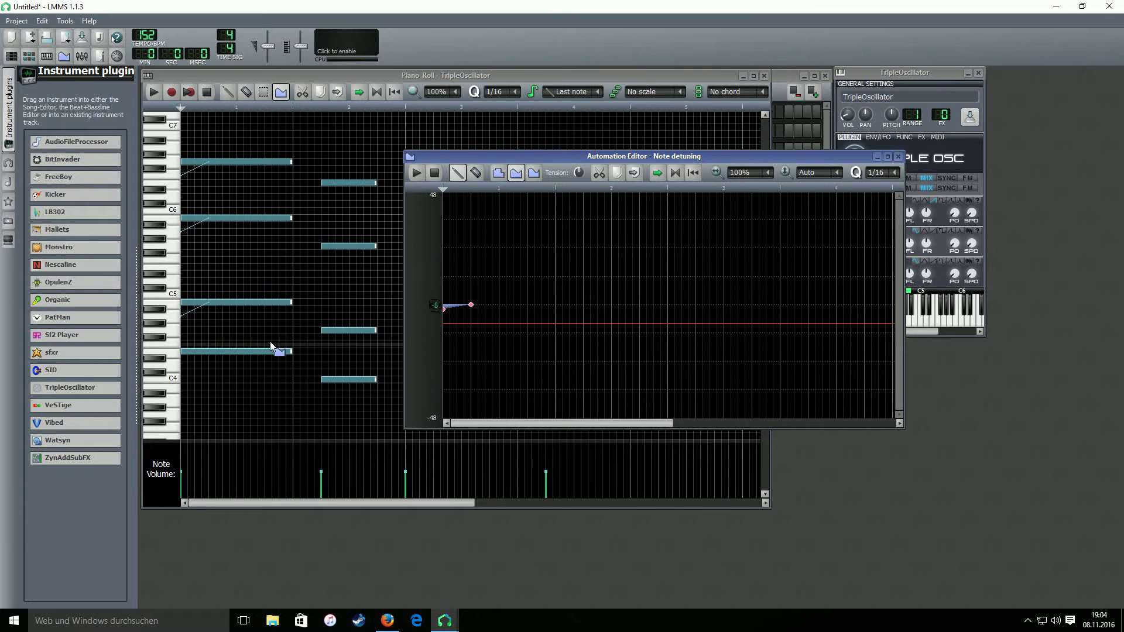
Step: Give the first chord's E4 note the same one-beat detuning slide up to 0, and play the pattern
{"action": "left_click", "coordinate": [260, 352]}
{"action": "left_click", "coordinate": [471, 306]}
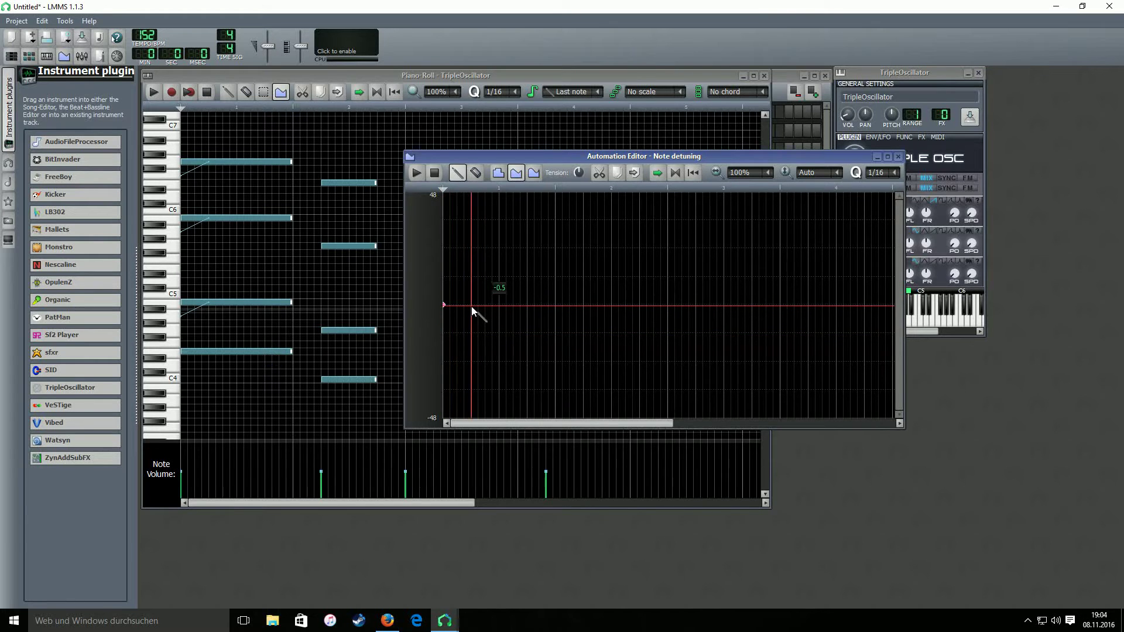
{"action": "left_click_drag", "start_coordinate": [472, 306], "coordinate": [471, 304]}
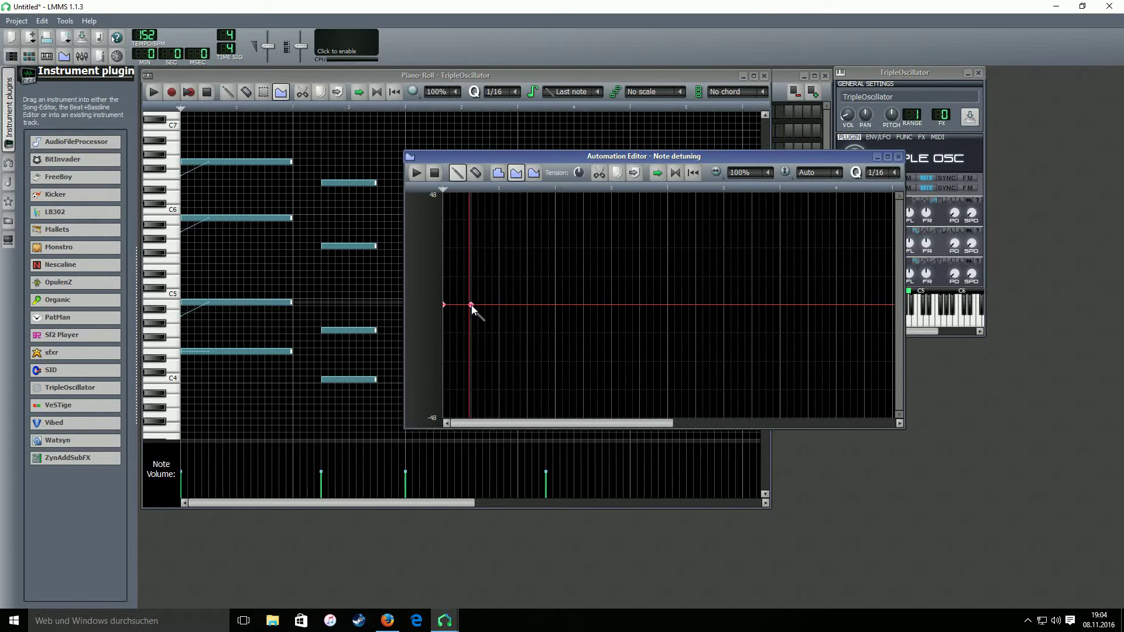
{"action": "left_click", "coordinate": [155, 96]}
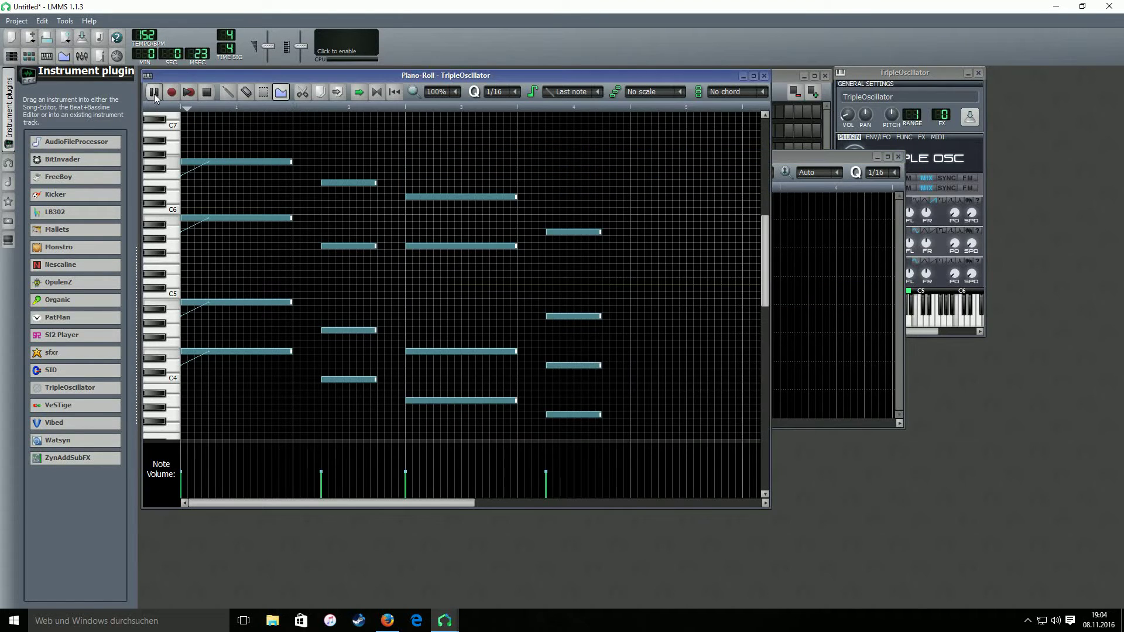
{"action": "left_click", "coordinate": [209, 94]}
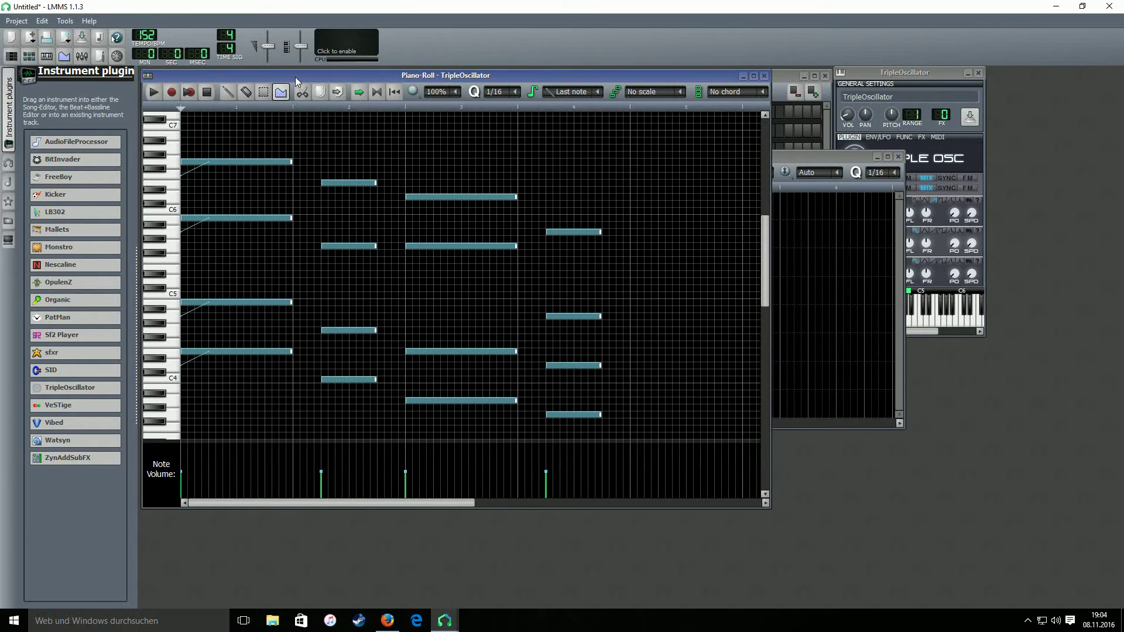
Step: Reposition the Piano-Roll window and set TripleOscillator's oscillator 2 to a square wave at about 28% volume
{"action": "left_click_drag", "start_coordinate": [302, 74], "coordinate": [540, 128]}
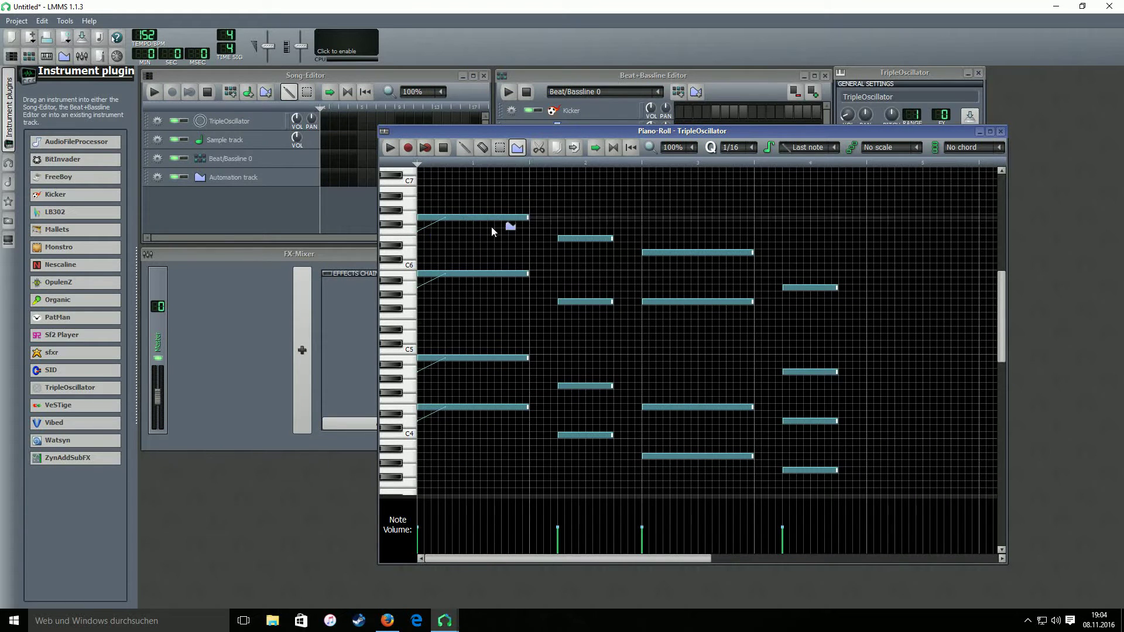
{"action": "left_click_drag", "start_coordinate": [646, 131], "coordinate": [491, 116]}
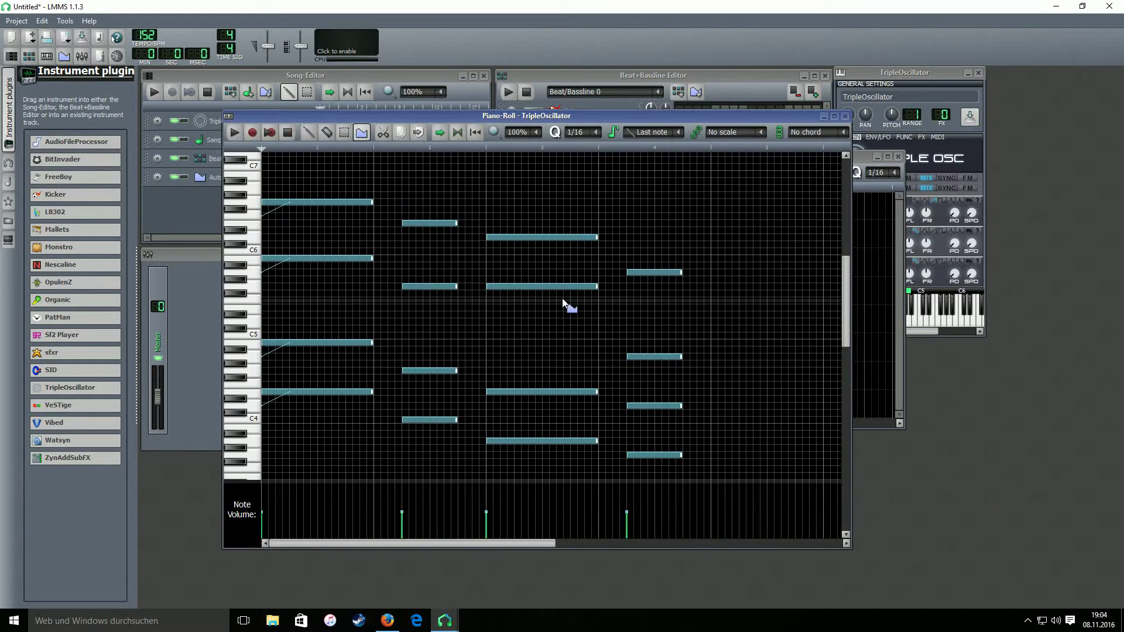
{"action": "left_click", "coordinate": [876, 74]}
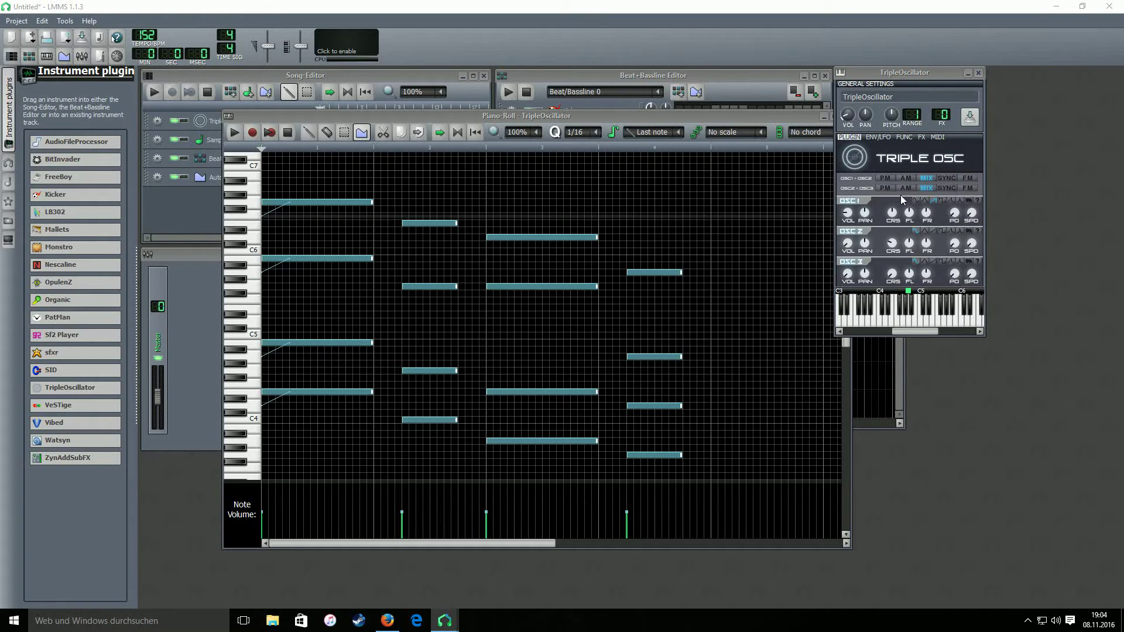
{"action": "left_click", "coordinate": [943, 232]}
{"action": "left_click_drag", "start_coordinate": [848, 244], "coordinate": [850, 251]}
{"action": "mouse_move", "coordinate": [896, 248]}
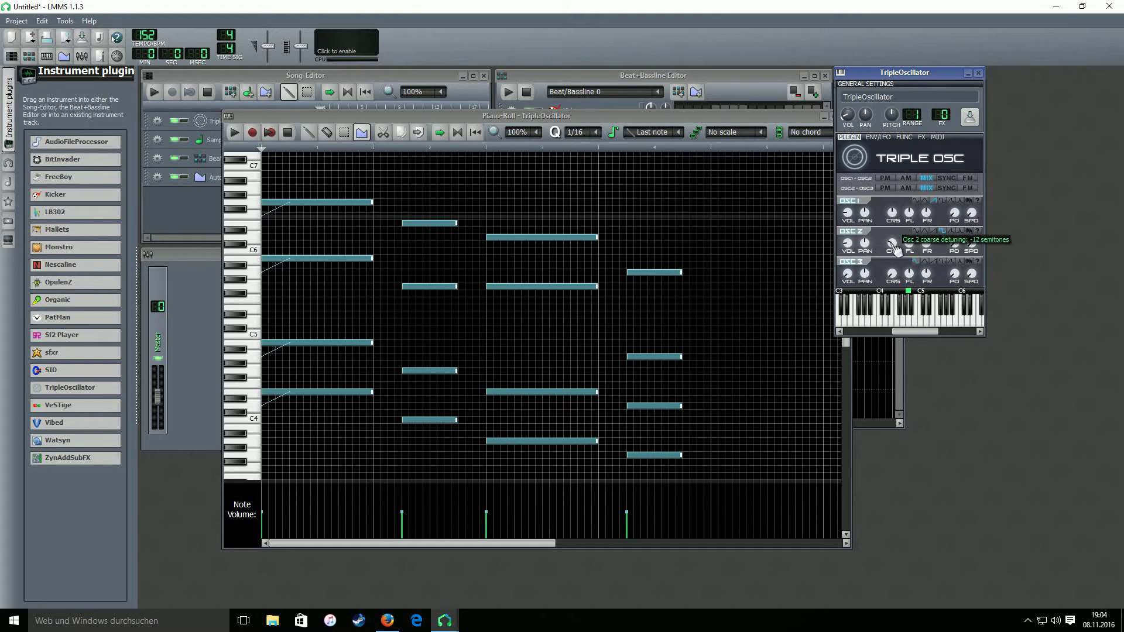
{"action": "mouse_move", "coordinate": [848, 249]}
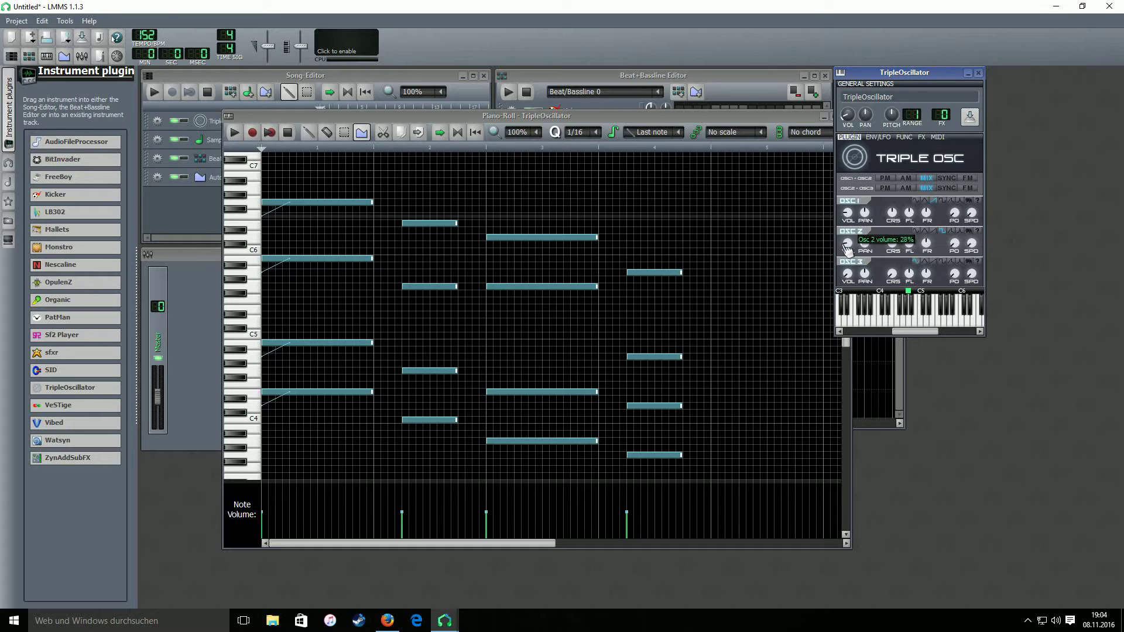
{"action": "left_click_drag", "start_coordinate": [848, 249], "coordinate": [848, 249]}
Step: Play the pattern with the changed oscillator 2 and move the TripleOscillator window clear of the Piano-Roll
{"action": "left_click", "coordinate": [236, 135]}
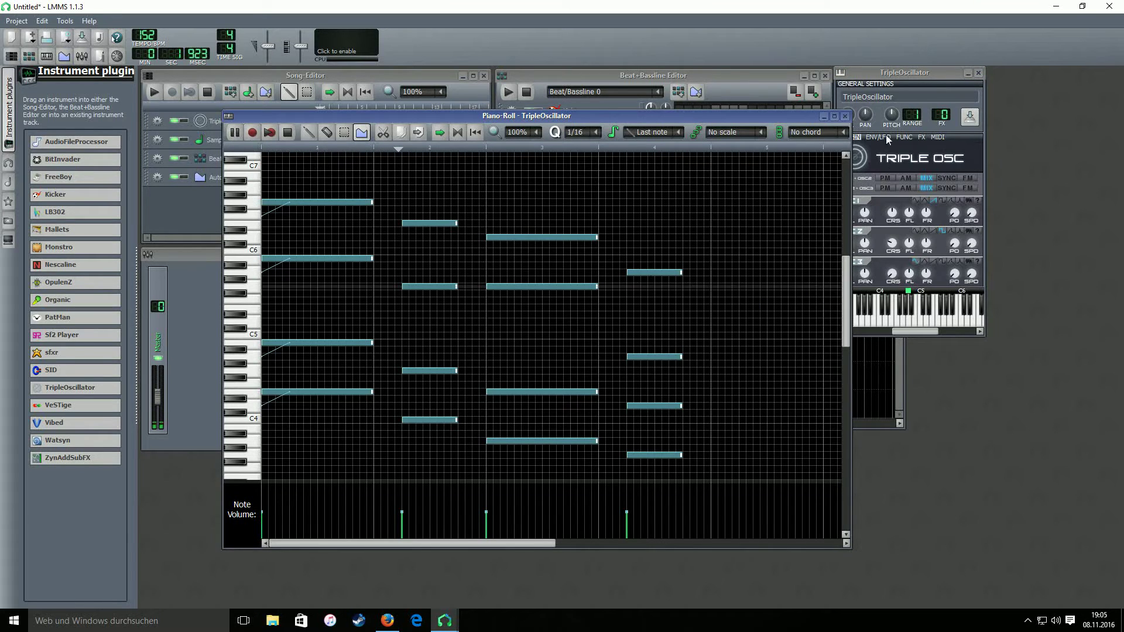
{"action": "left_click_drag", "start_coordinate": [896, 72], "coordinate": [932, 94]}
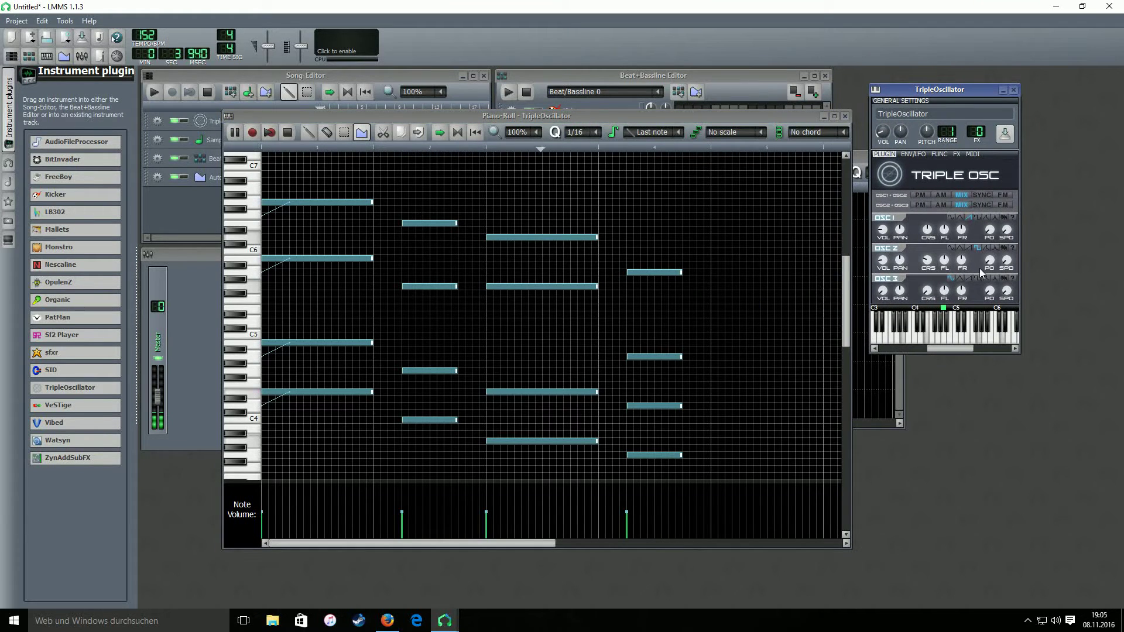
{"action": "left_click", "coordinate": [286, 134]}
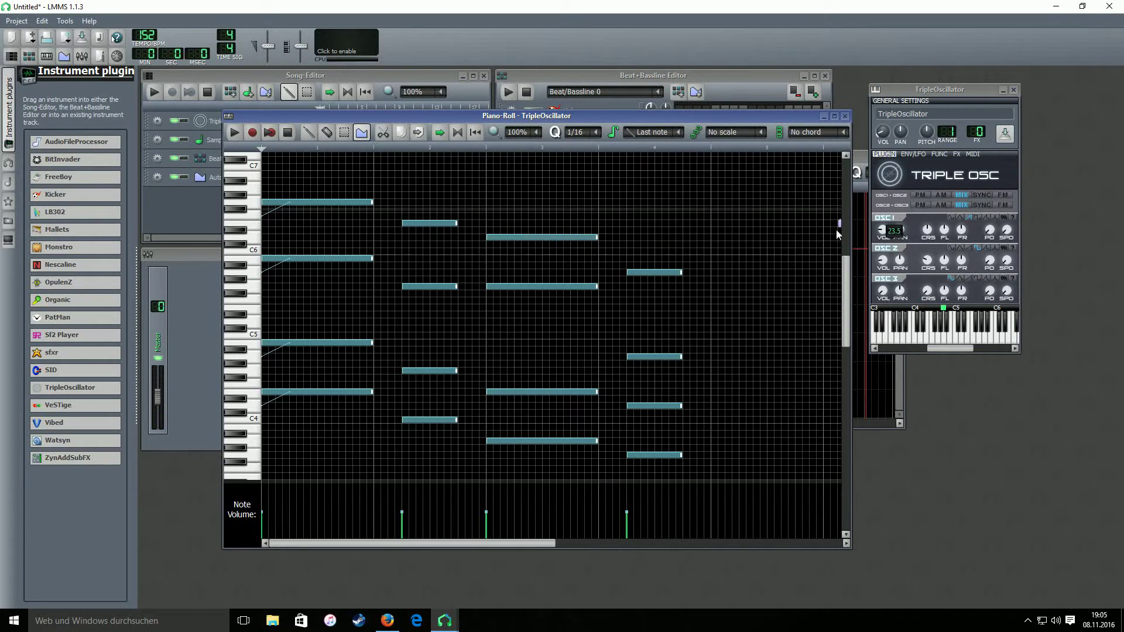
Step: Adjust oscillator 2's right fine detuning and play the start of the pattern
{"action": "left_click", "coordinate": [965, 266]}
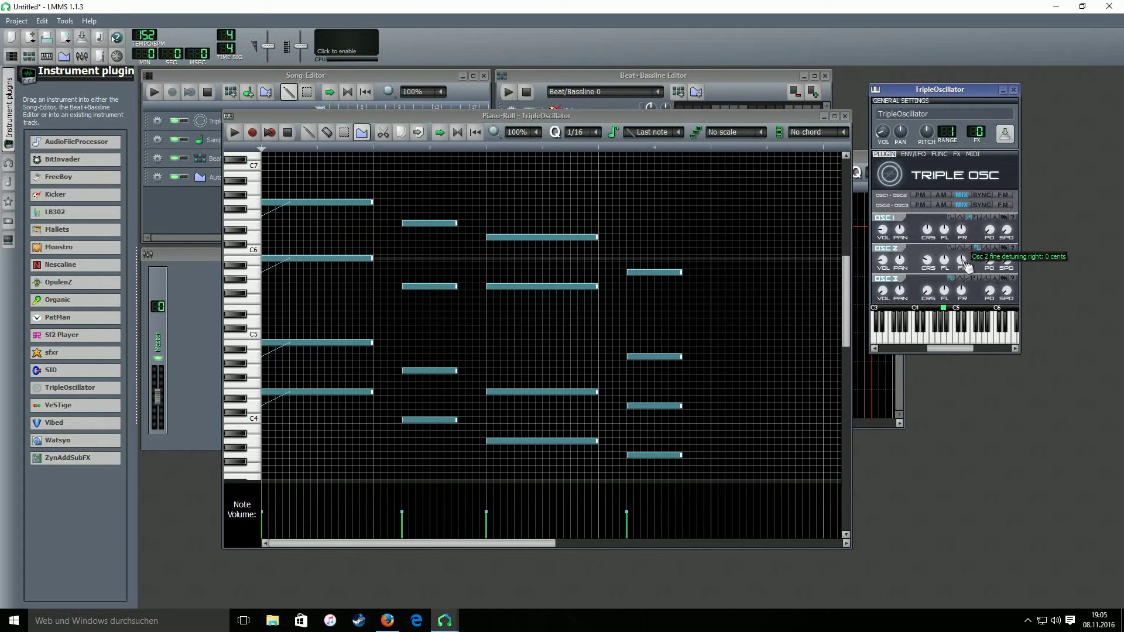
{"action": "left_click_drag", "start_coordinate": [967, 267], "coordinate": [966, 270]}
{"action": "left_click_drag", "start_coordinate": [965, 267], "coordinate": [964, 265]}
{"action": "left_click", "coordinate": [964, 266]}
{"action": "left_click", "coordinate": [234, 132]}
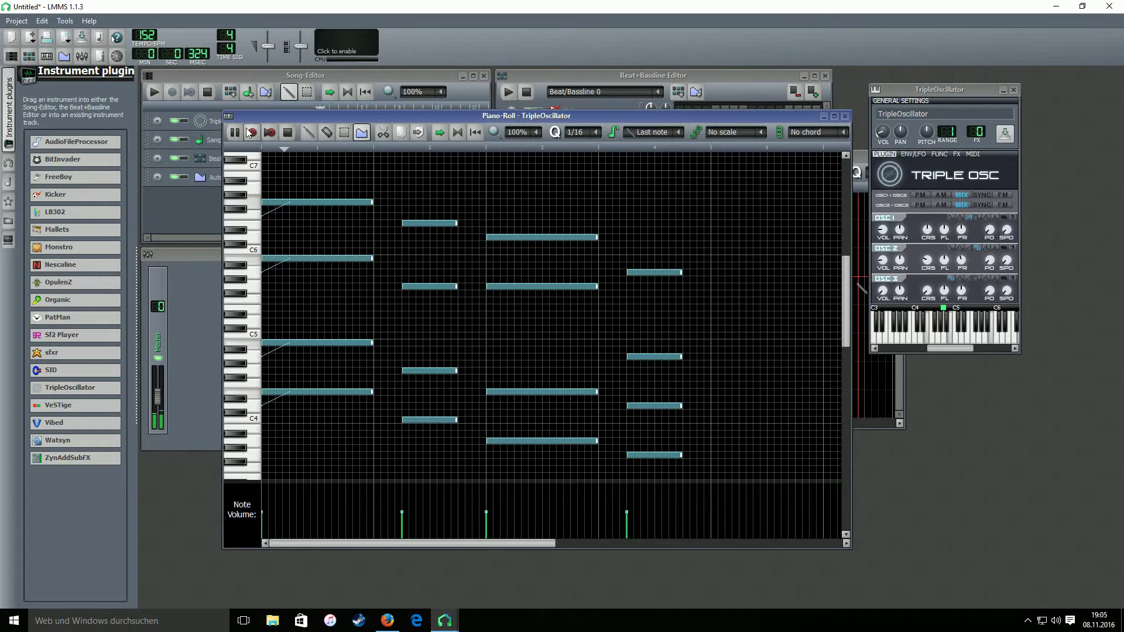
{"action": "left_click", "coordinate": [287, 133]}
Step: Adjust oscillator 1's detuning and volume in TripleOscillator while playing the pattern
{"action": "left_click", "coordinate": [945, 230]}
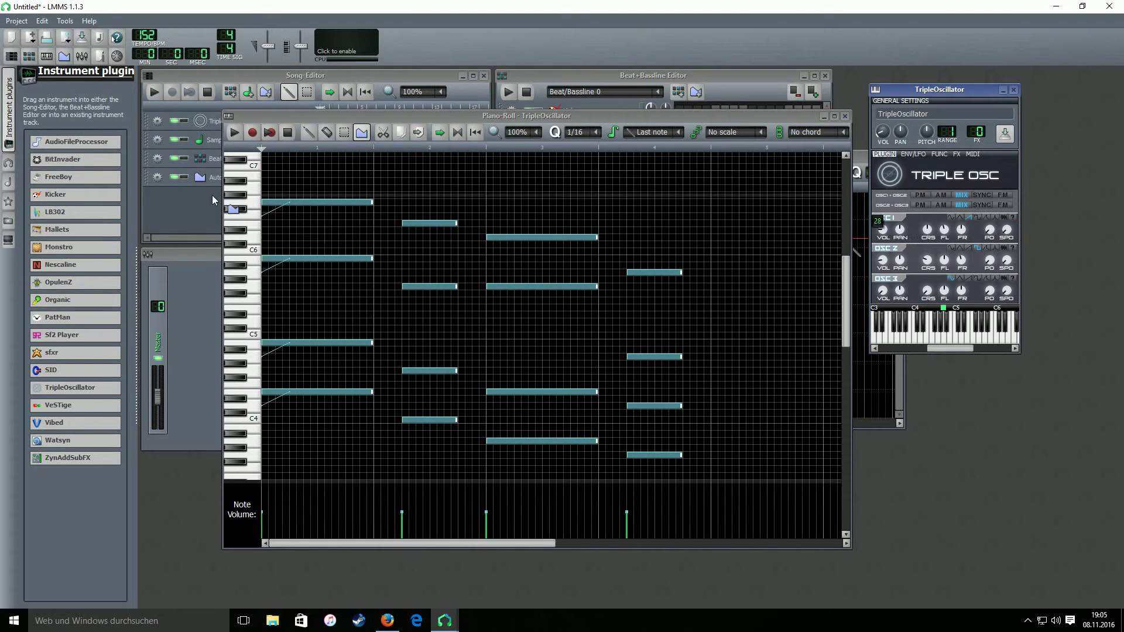
{"action": "left_click", "coordinate": [236, 133]}
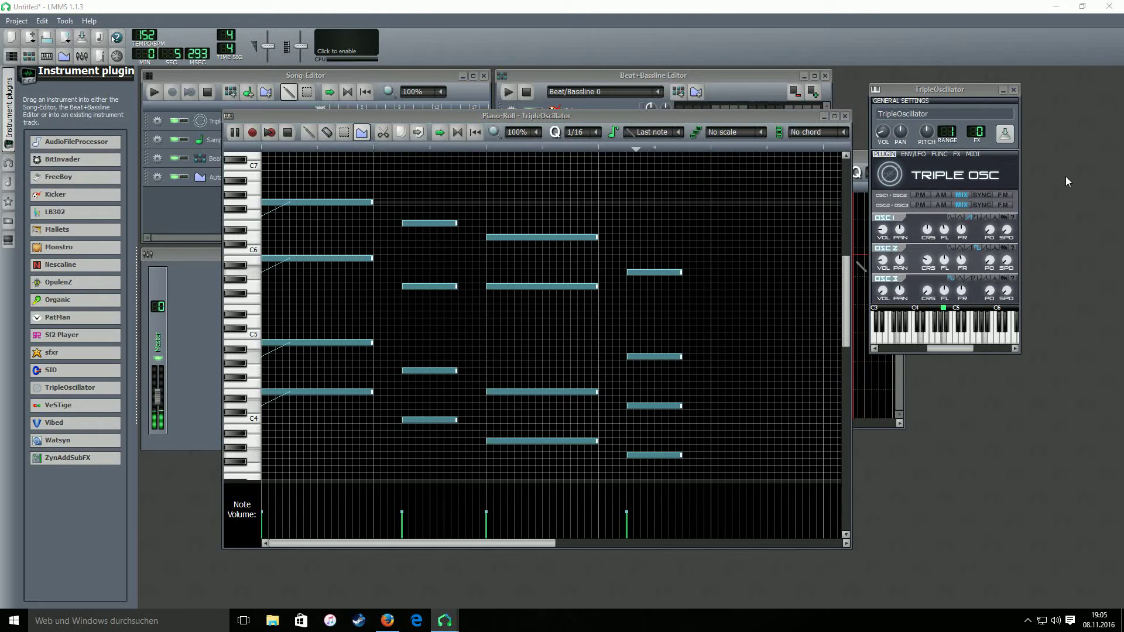
{"action": "left_click_drag", "start_coordinate": [883, 229], "coordinate": [778, 200]}
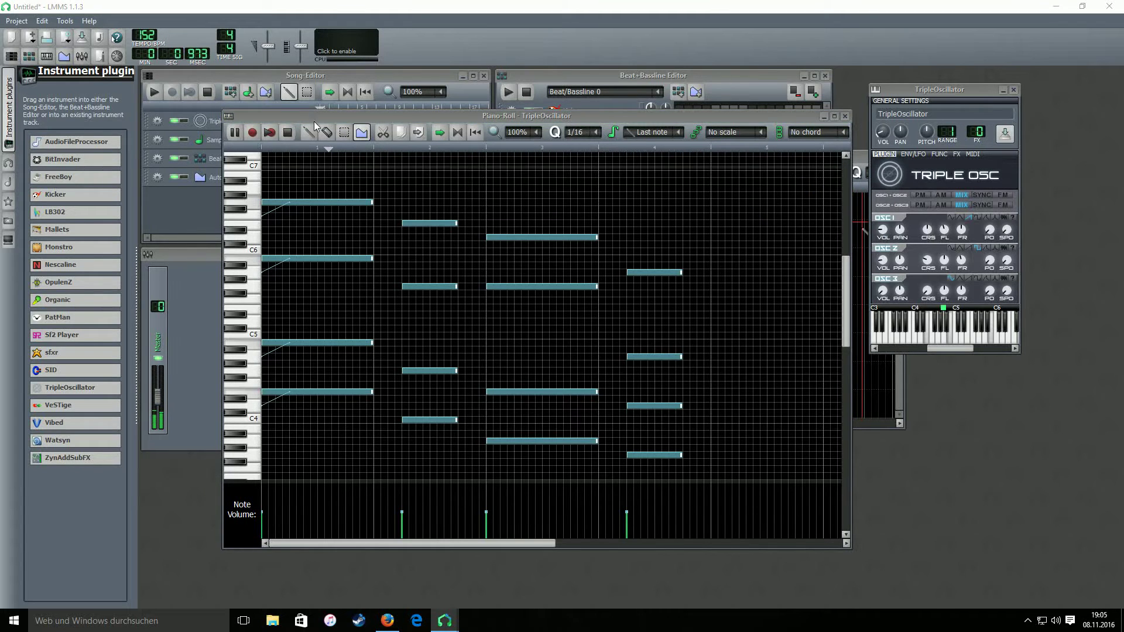
{"action": "key", "text": "space"}
Step: Enable TripleOscillator's filter as HiPass, lower its cutoff frequency, and play the pattern briefly
{"action": "left_click", "coordinate": [907, 156]}
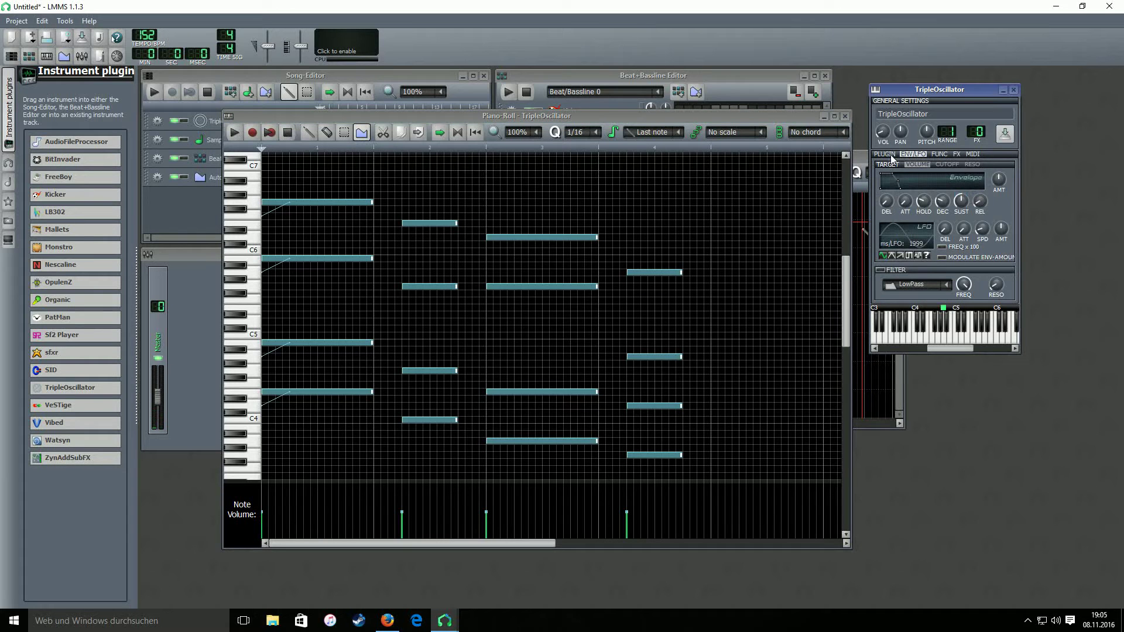
{"action": "left_click_drag", "start_coordinate": [952, 285], "coordinate": [900, 288]}
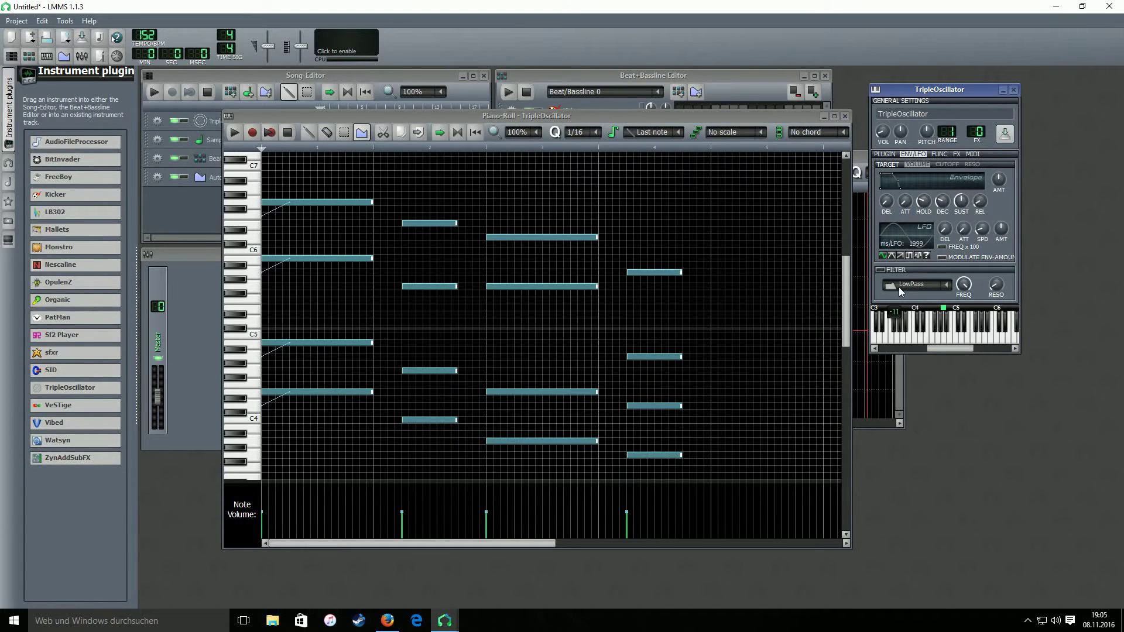
{"action": "left_click", "coordinate": [947, 287]}
{"action": "left_click", "coordinate": [929, 315]}
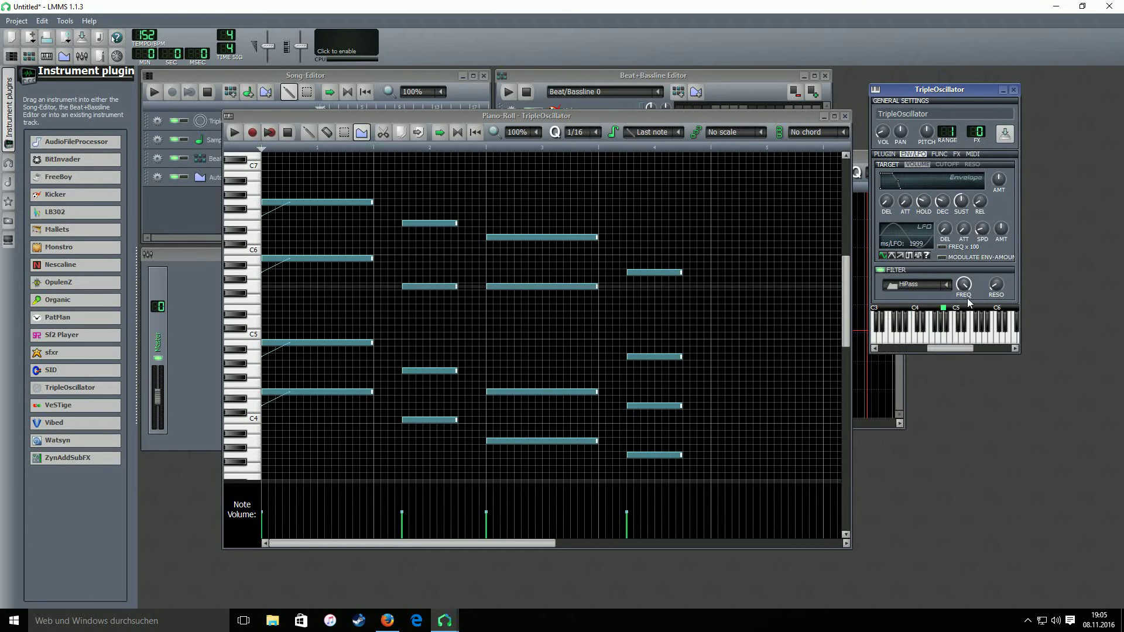
{"action": "left_click_drag", "start_coordinate": [964, 289], "coordinate": [964, 291]}
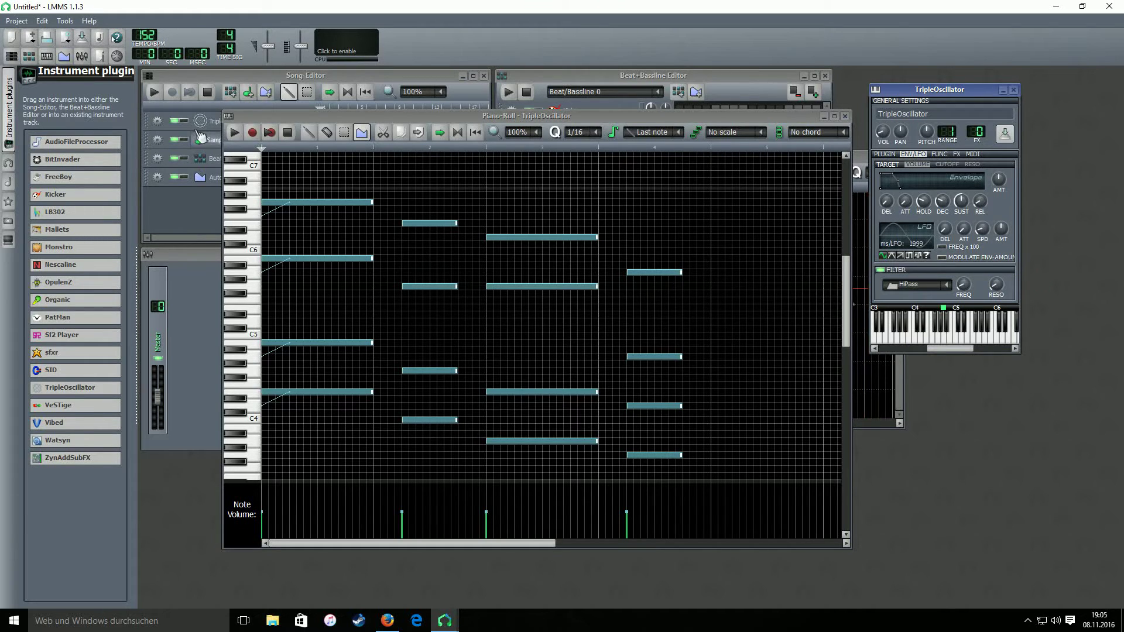
{"action": "left_click", "coordinate": [234, 132]}
{"action": "left_click", "coordinate": [283, 134]}
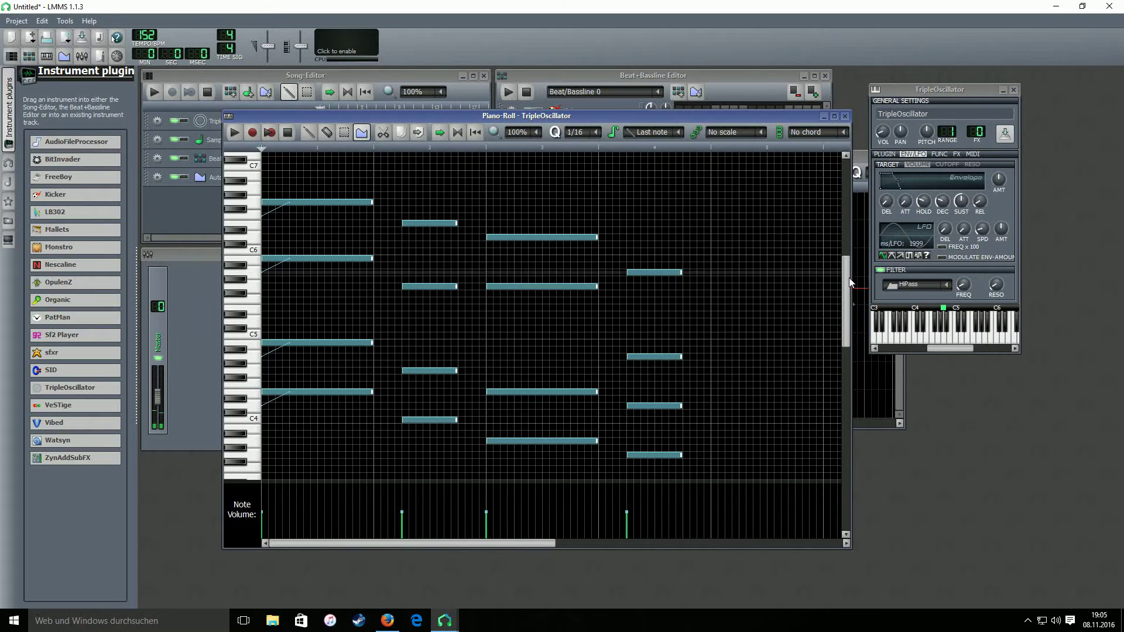
Step: Set the filter's resonance to about 0.93, play the pattern and return to the oscillator settings
{"action": "left_click", "coordinate": [1001, 292]}
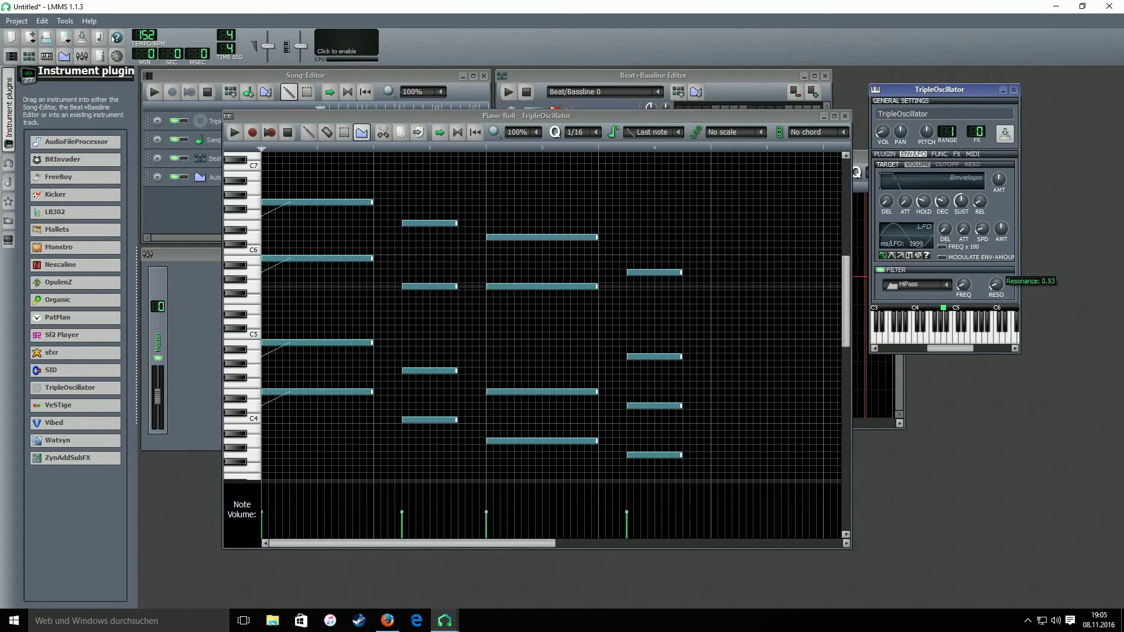
{"action": "left_click", "coordinate": [234, 132]}
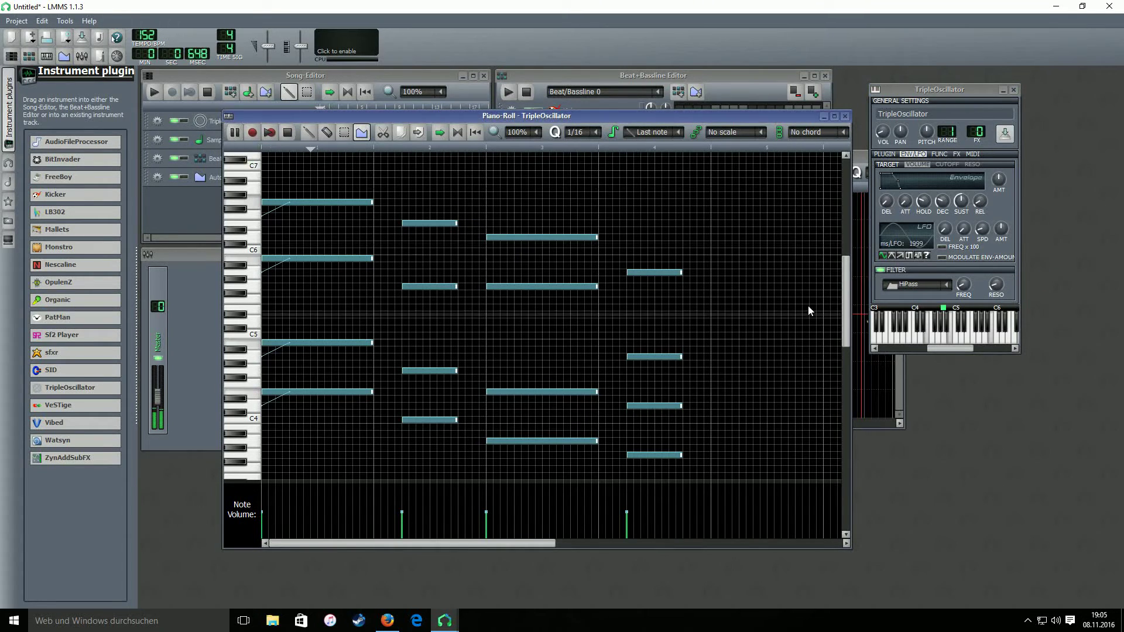
{"action": "left_click", "coordinate": [886, 155]}
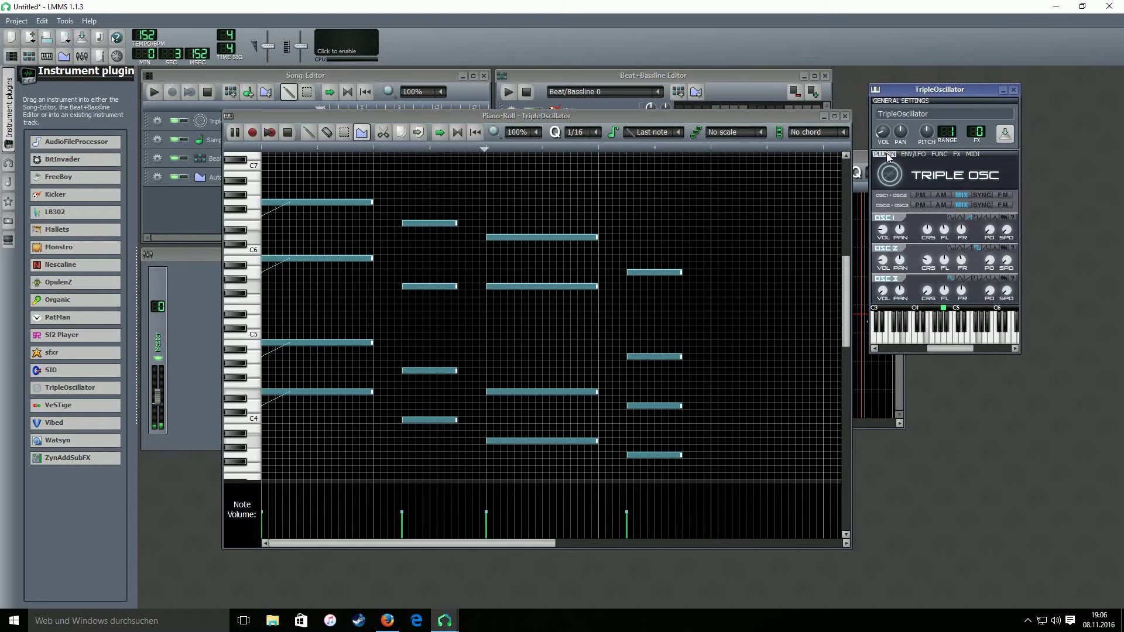
{"action": "left_click", "coordinate": [283, 133]}
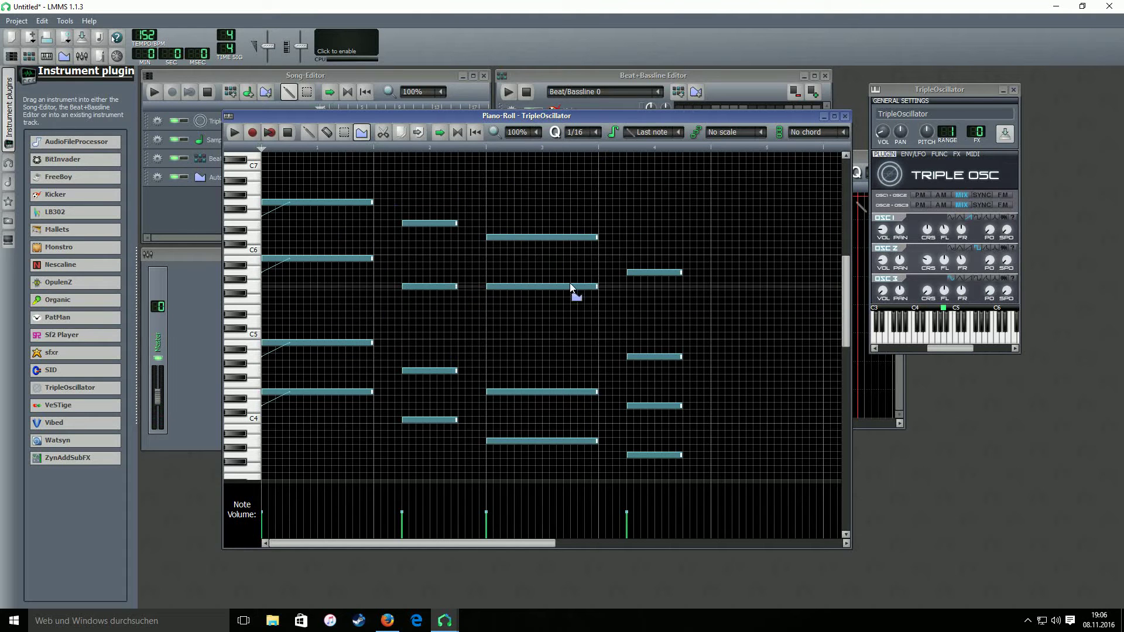
Step: Set oscillator 3 to white noise at about 4% volume and fine-tune that volume while playing the pattern
{"action": "left_click", "coordinate": [1005, 278]}
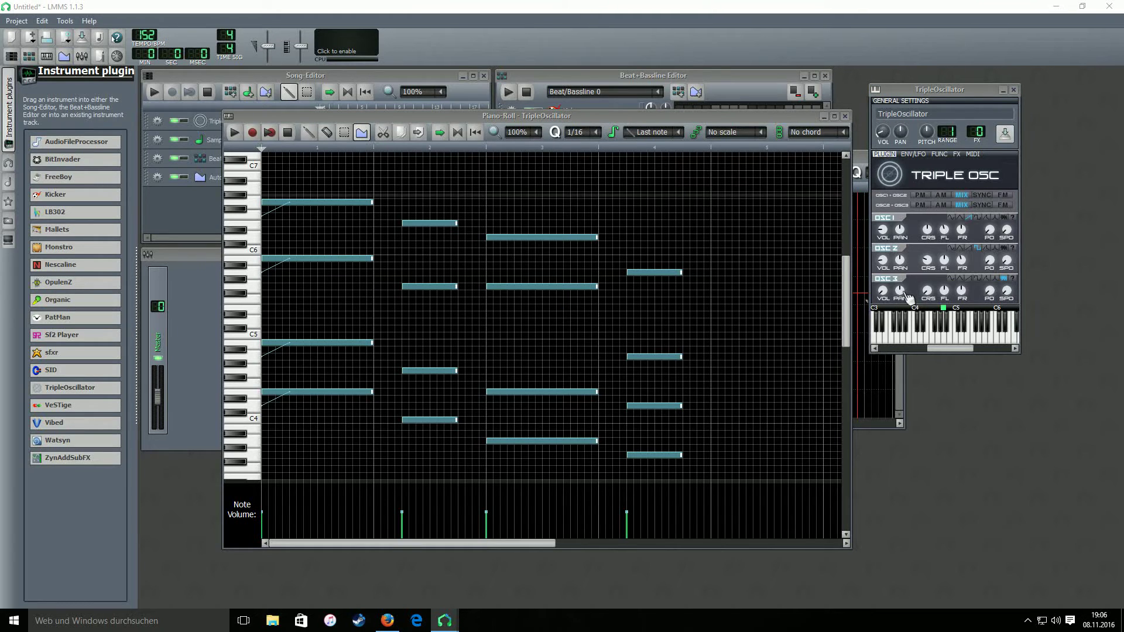
{"action": "left_click", "coordinate": [883, 291]}
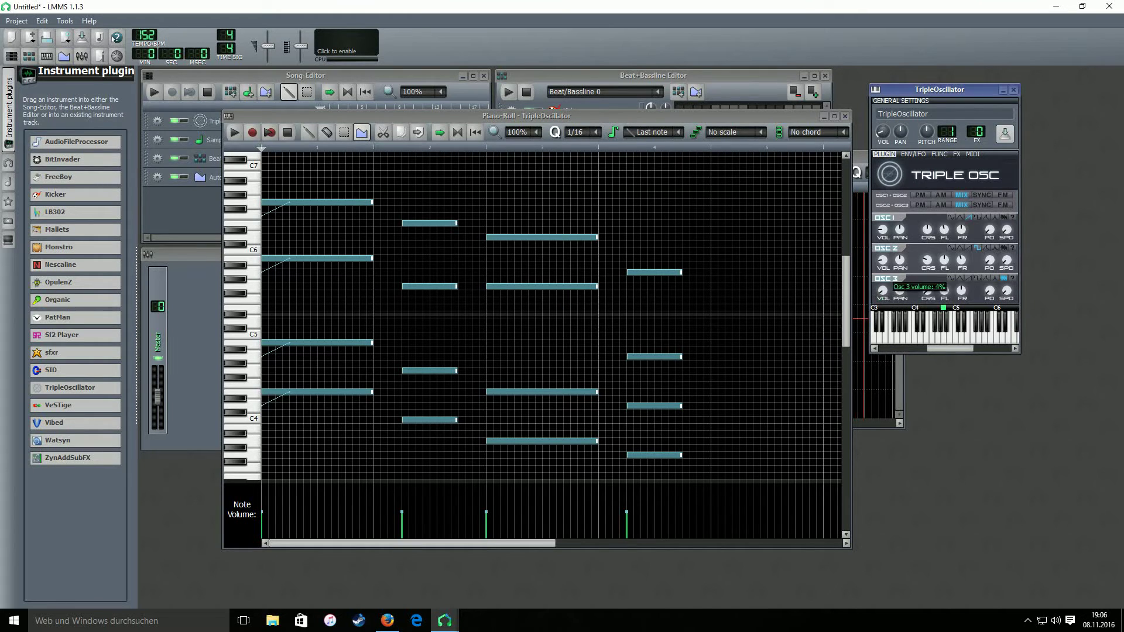
{"action": "left_click", "coordinate": [234, 132]}
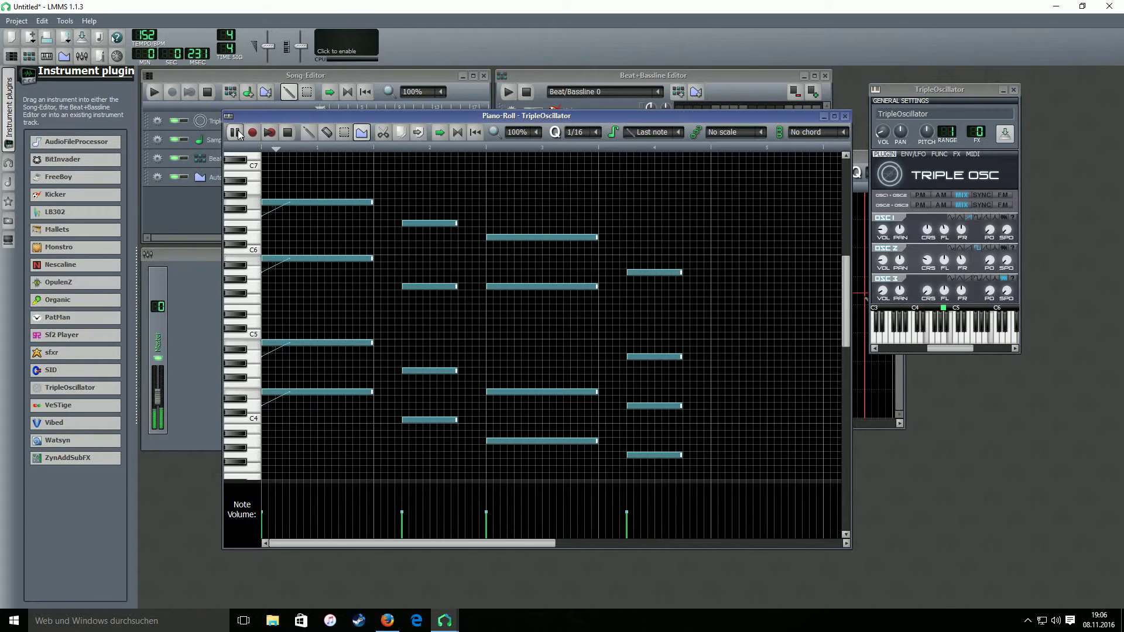
{"action": "left_click_drag", "start_coordinate": [882, 291], "coordinate": [883, 286]}
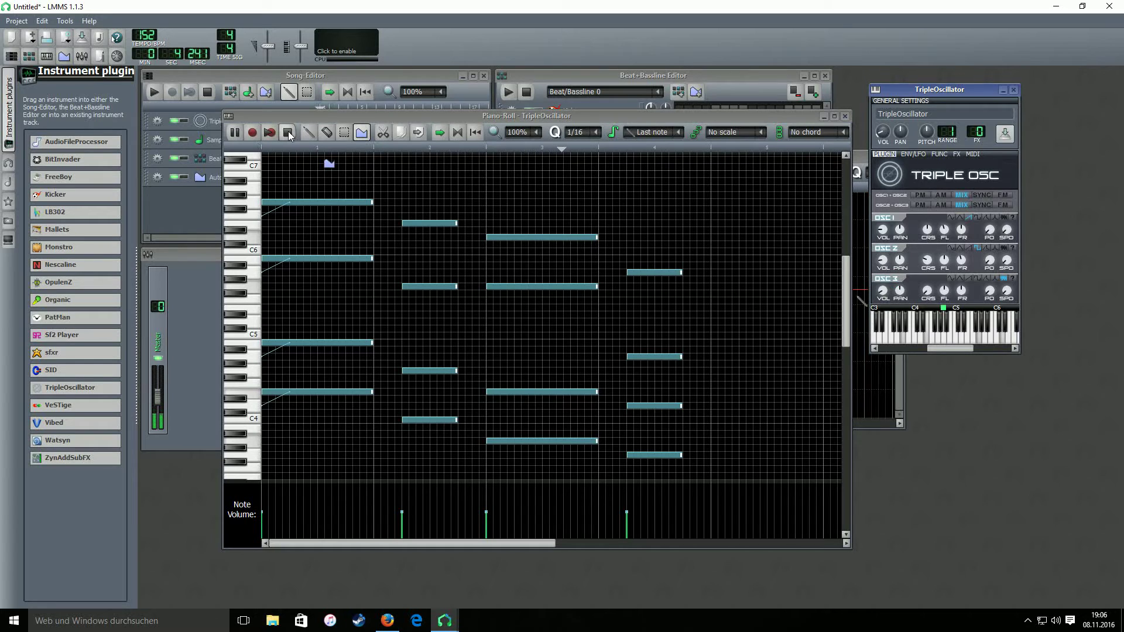
{"action": "key", "text": "space"}
Step: Add the Calf Reverb LADSPA effect to TripleOscillator's effects chain
{"action": "left_click", "coordinate": [958, 155]}
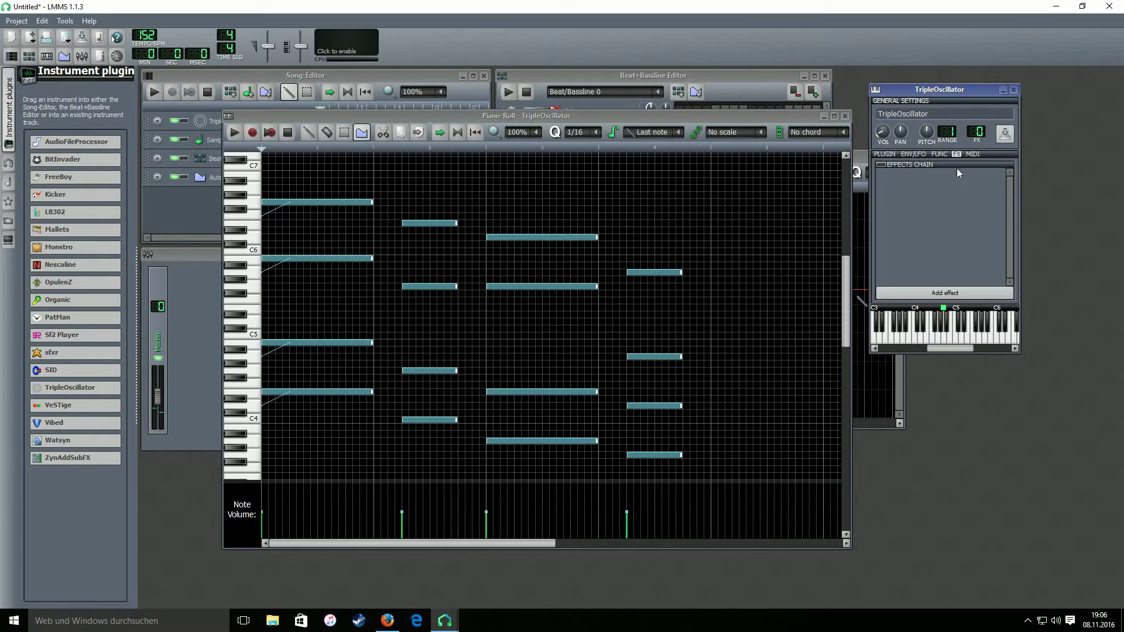
{"action": "left_click", "coordinate": [950, 292]}
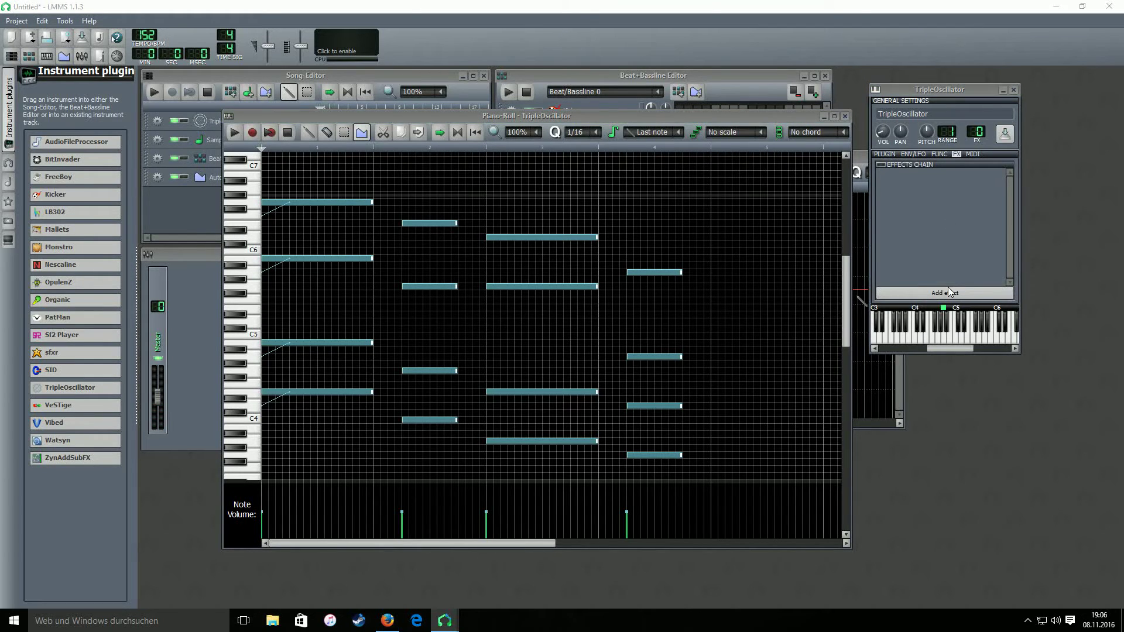
{"action": "left_click", "coordinate": [910, 291]}
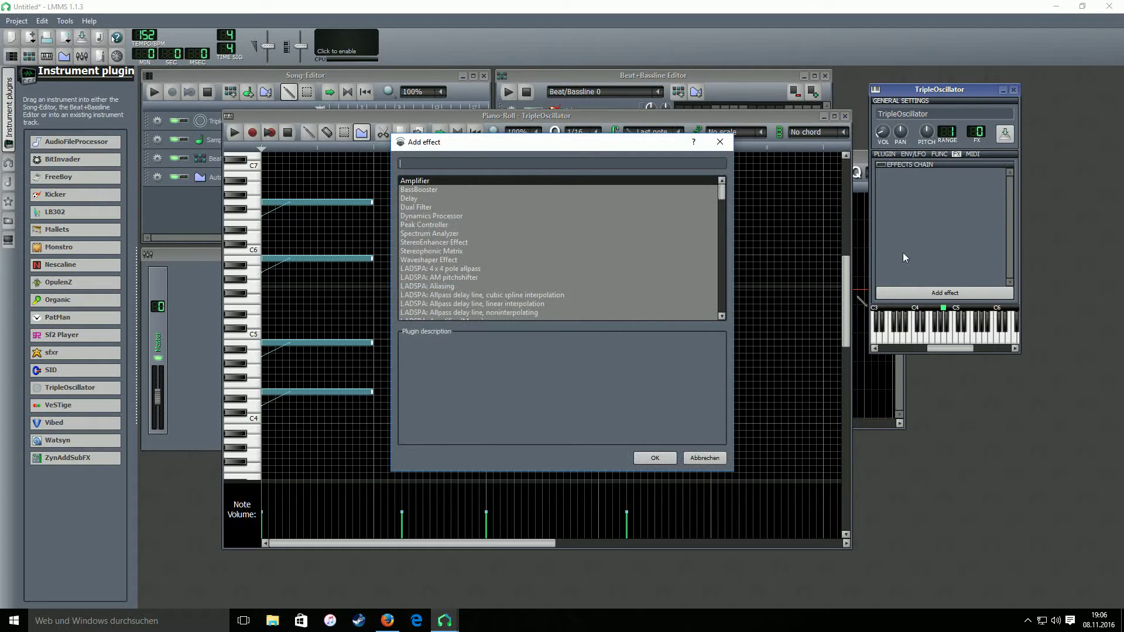
{"action": "type", "text": "rever"}
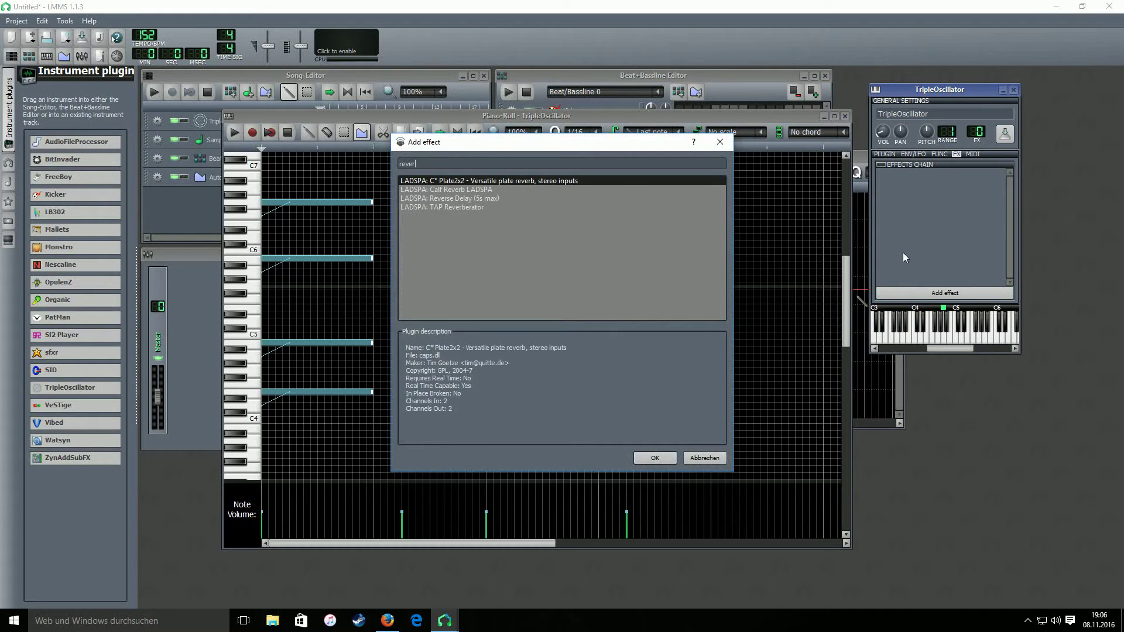
{"action": "double_click", "coordinate": [448, 190]}
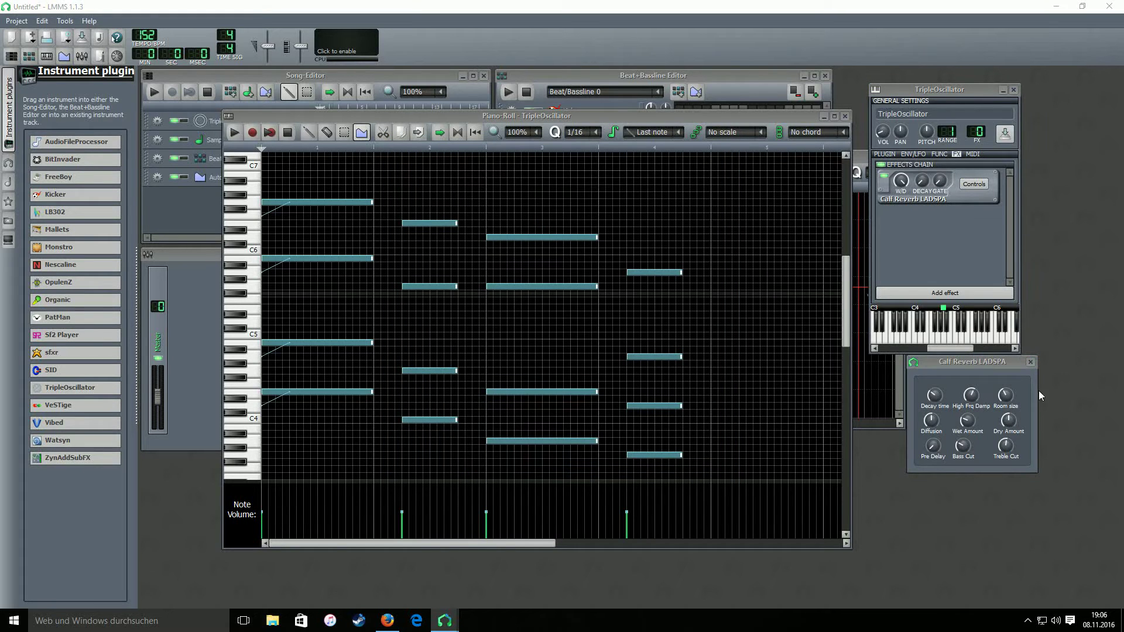
Step: Set Calf Reverb's dry amount to about 0.6875 and treble cut to about 1323.67 while playing the pattern
{"action": "left_click", "coordinate": [233, 134]}
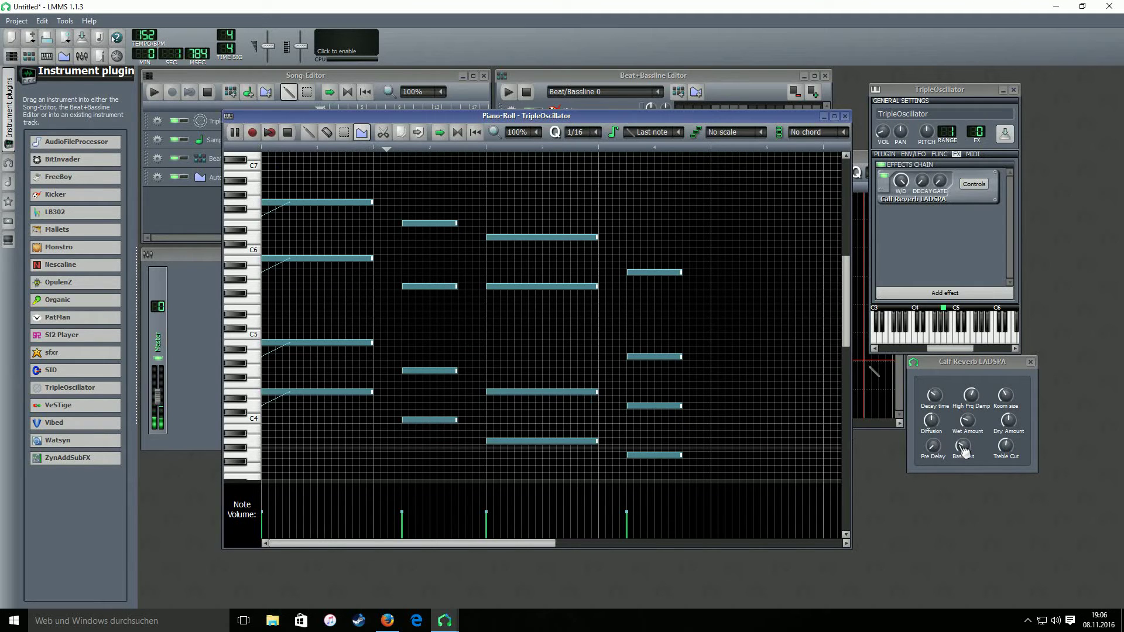
{"action": "left_click", "coordinate": [1008, 419]}
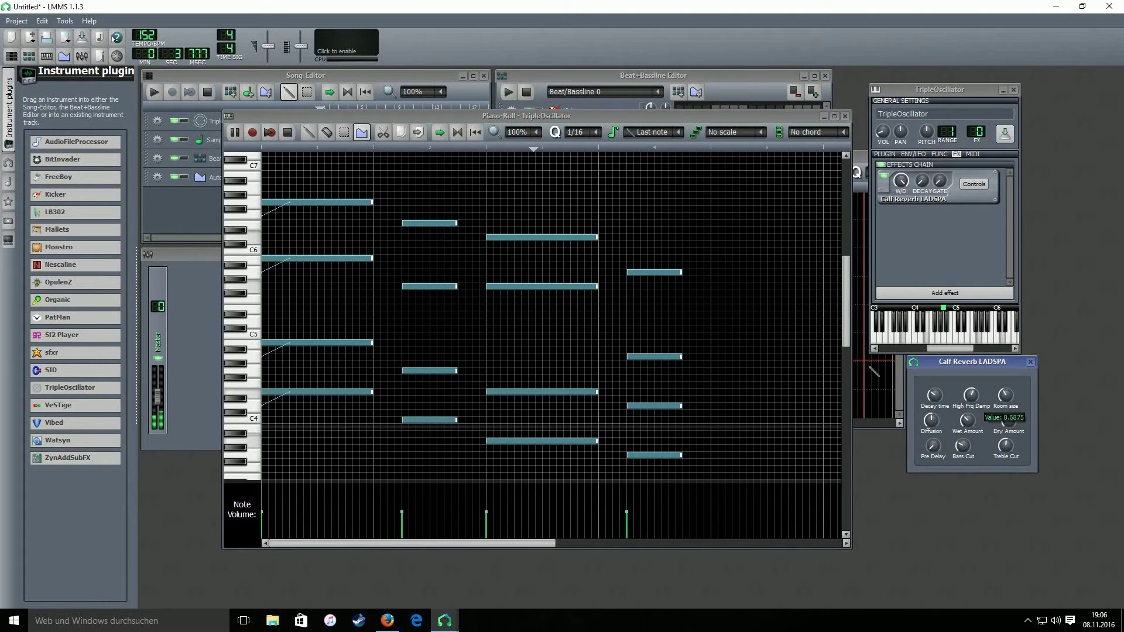
{"action": "left_click_drag", "start_coordinate": [1007, 446], "coordinate": [1006, 436]}
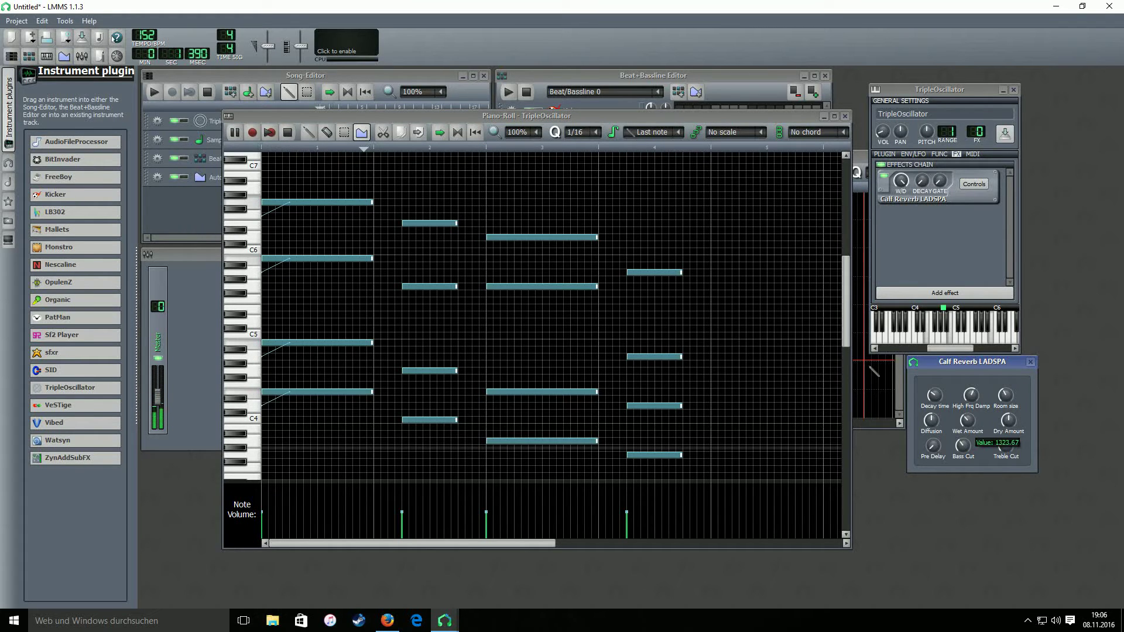
{"action": "left_click", "coordinate": [288, 132]}
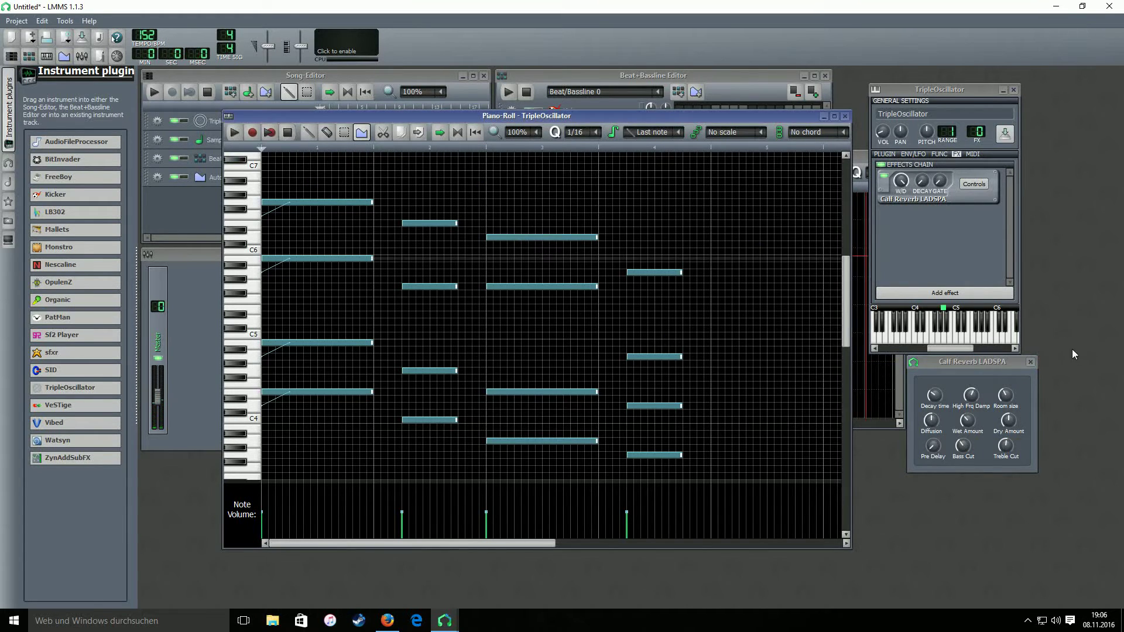
Step: Add the StereoEnhancer effect to TripleOscillator's effects chain and move its control window onto the instrument window
{"action": "left_click", "coordinate": [949, 294]}
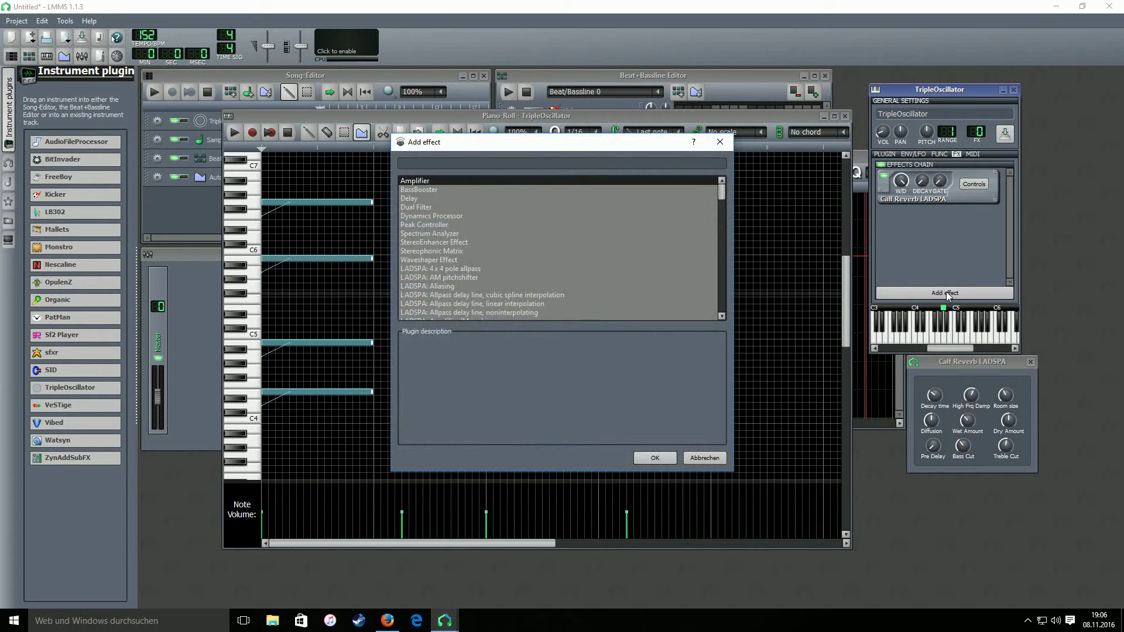
{"action": "type", "text": "stere"}
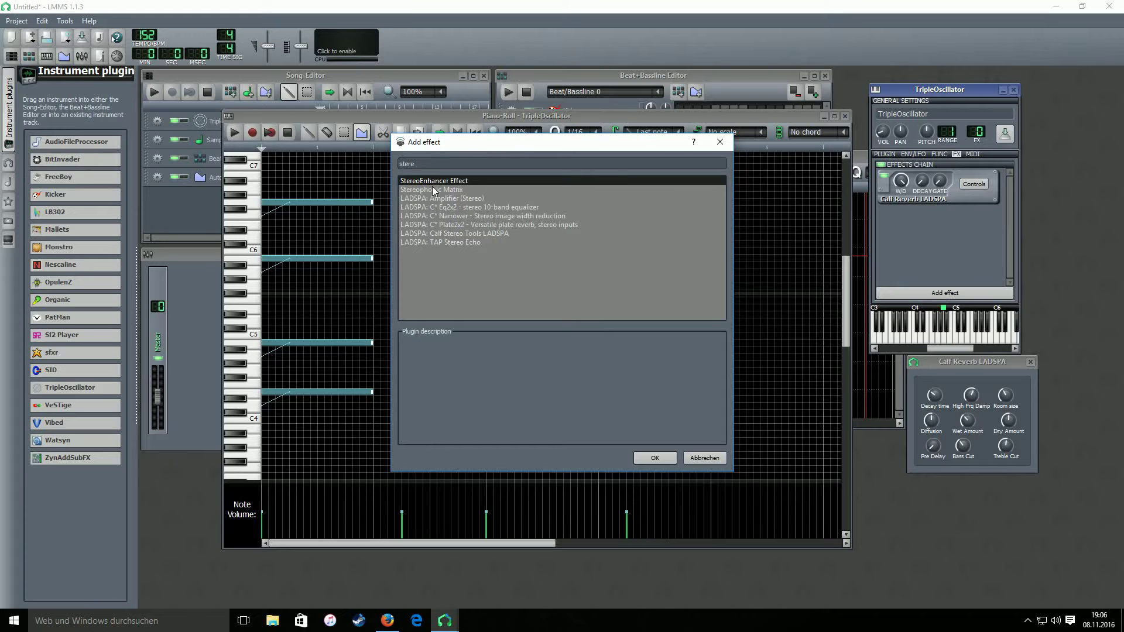
{"action": "double_click", "coordinate": [441, 183]}
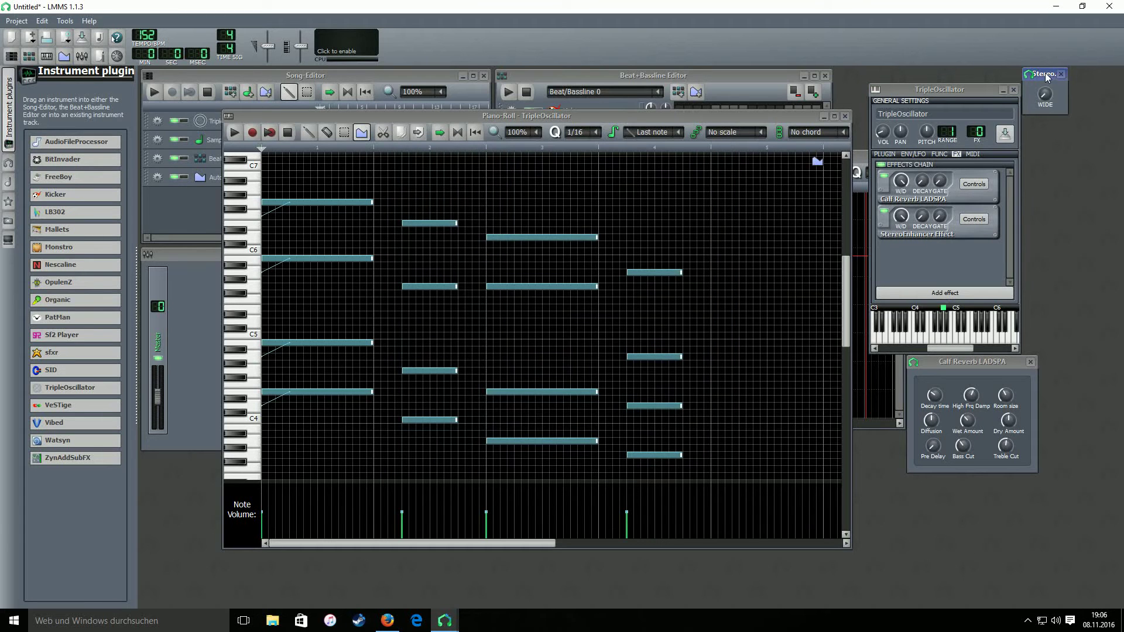
{"action": "left_click_drag", "start_coordinate": [1052, 74], "coordinate": [912, 304]}
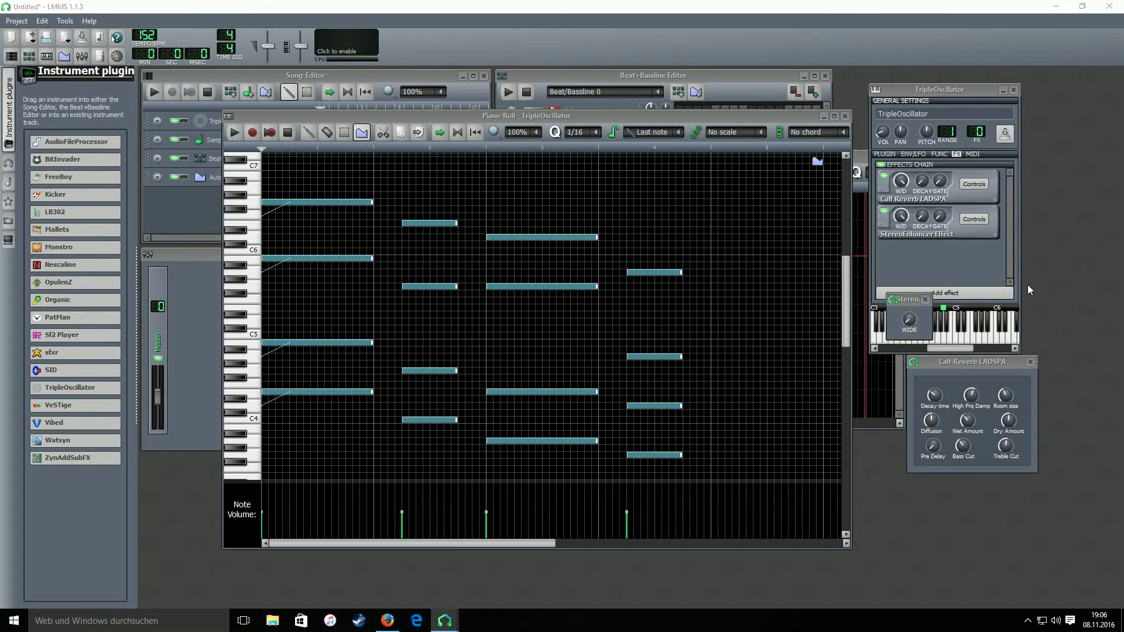
Step: Set the StereoEnhancer's width to about 104 samples and fine-tune it while playing the pattern
{"action": "left_click", "coordinate": [909, 319]}
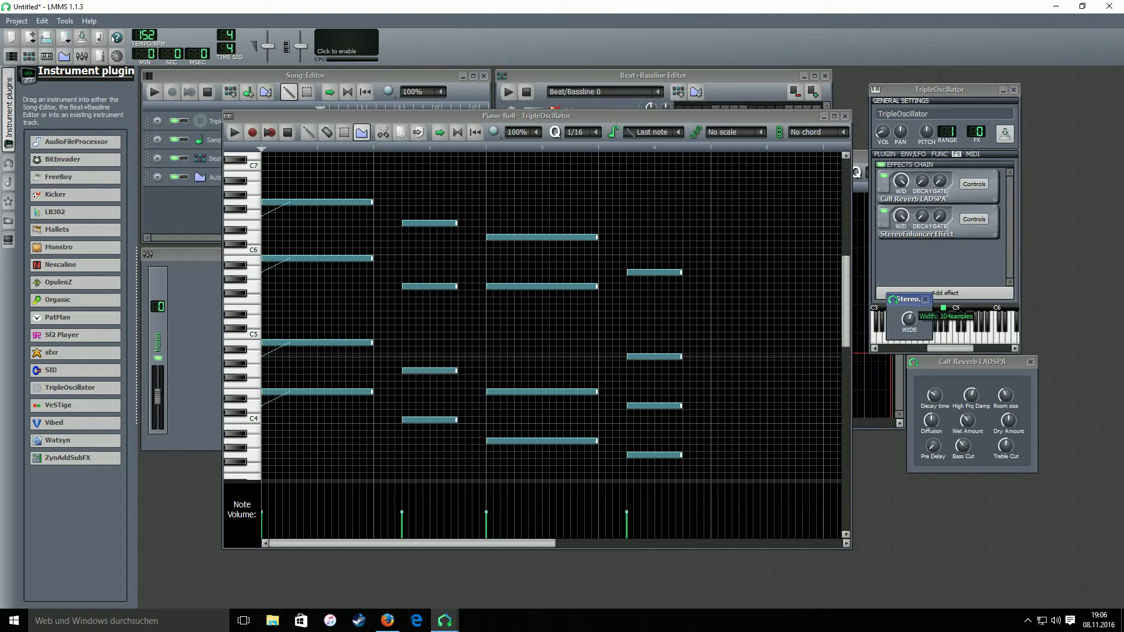
{"action": "left_click", "coordinate": [234, 132]}
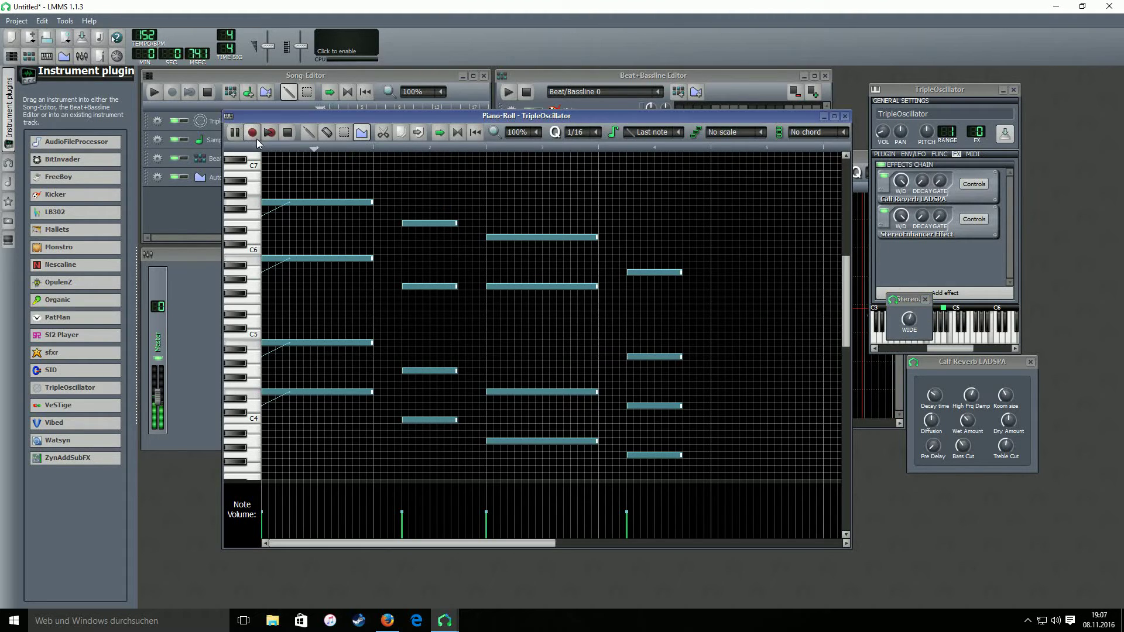
{"action": "mouse_move", "coordinate": [909, 319]}
{"action": "left_mouse_down"}
{"action": "mouse_move", "coordinate": [909, 305]}
{"action": "mouse_move", "coordinate": [915, 327]}
{"action": "left_mouse_up"}
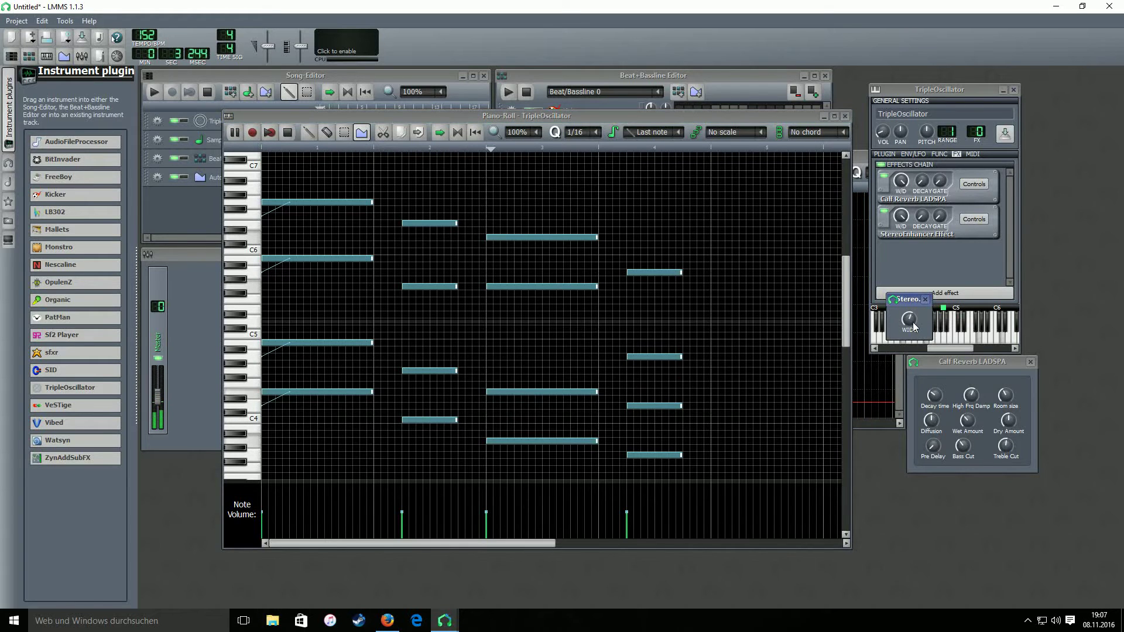
{"action": "left_click", "coordinate": [291, 133]}
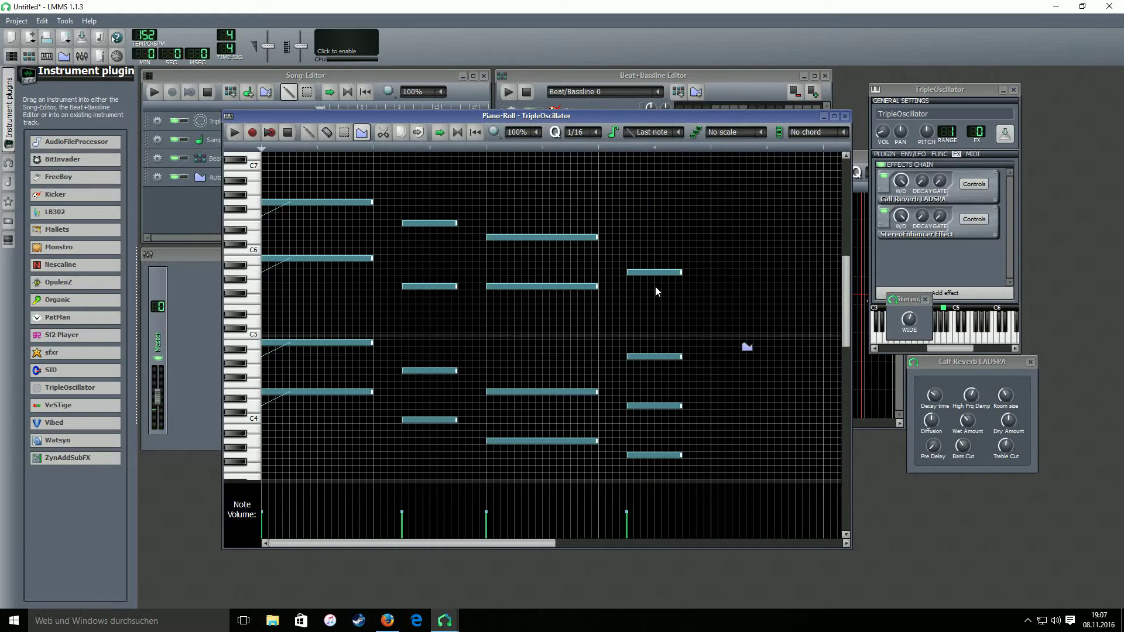
Step: Add the Glame Lowpass Filter effect to TripleOscillator's effects chain
{"action": "left_click", "coordinate": [969, 293]}
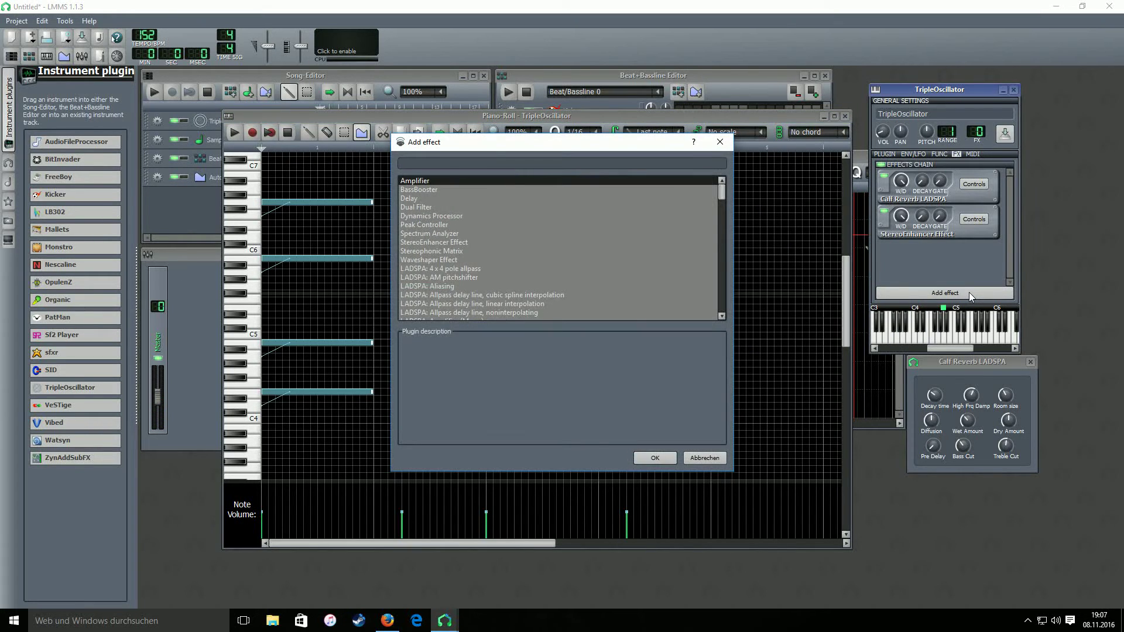
{"action": "type", "text": "lowp"}
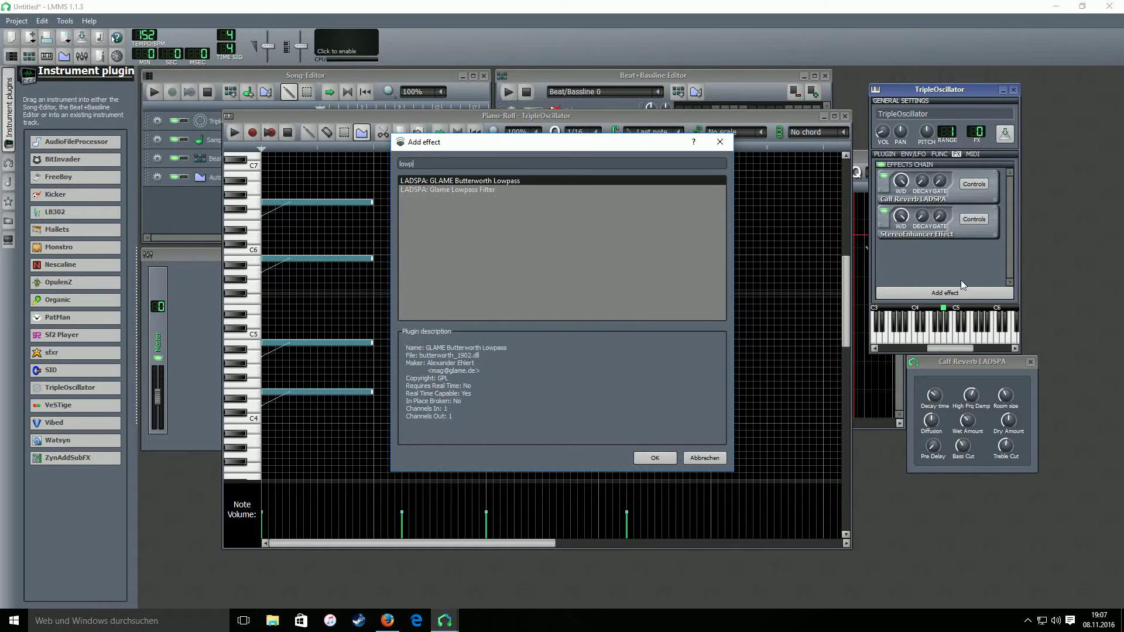
{"action": "double_click", "coordinate": [483, 191]}
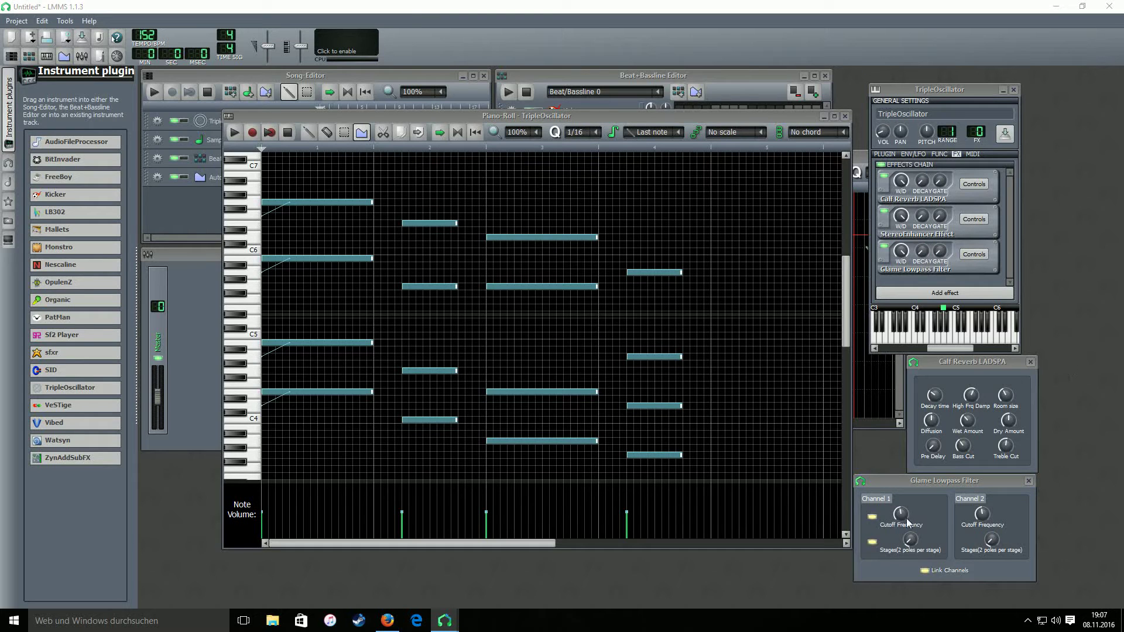
Step: Raise the Glame Lowpass Filter's linked cutoff frequency slightly, play the pattern, and close the piano roll
{"action": "left_click_drag", "start_coordinate": [896, 523], "coordinate": [896, 517]}
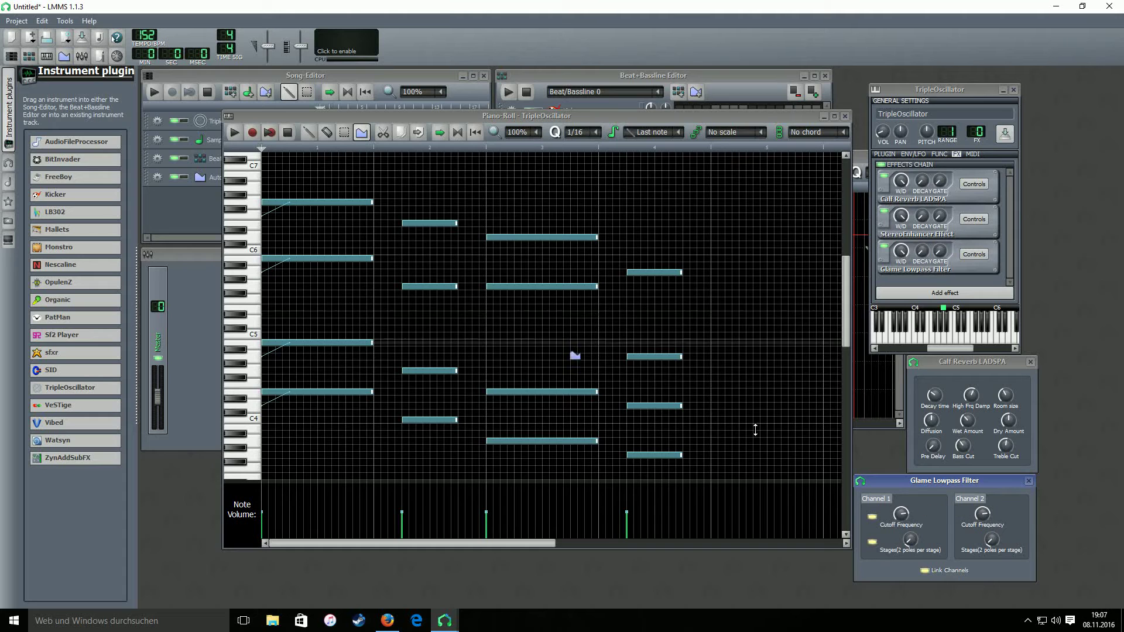
{"action": "left_click", "coordinate": [234, 133]}
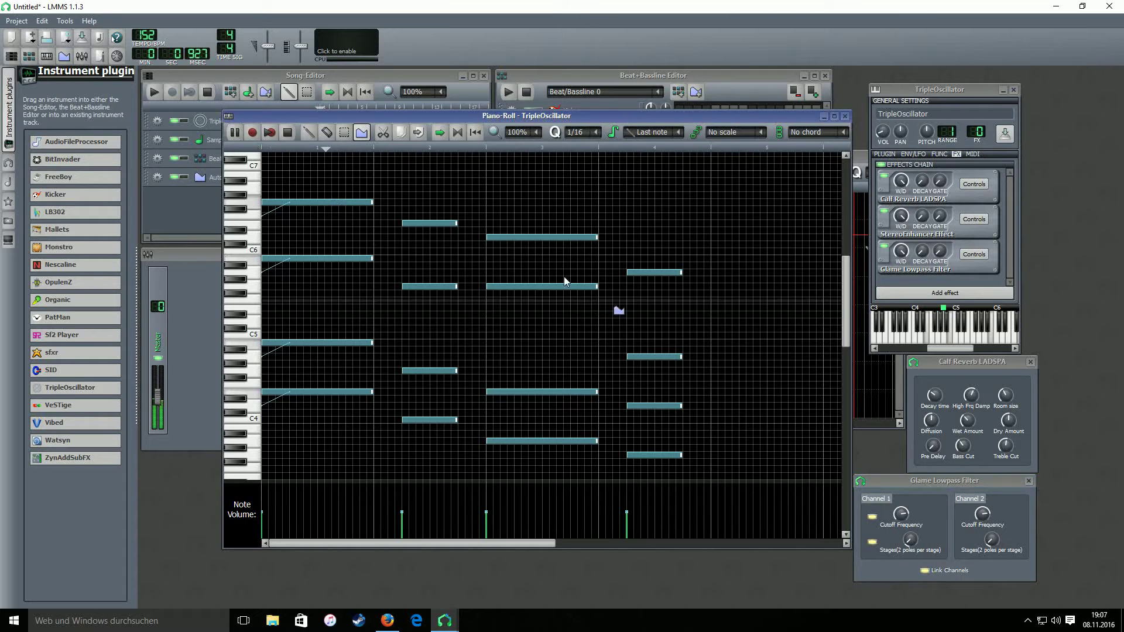
{"action": "left_click", "coordinate": [845, 116]}
{"action": "left_click", "coordinate": [527, 96]}
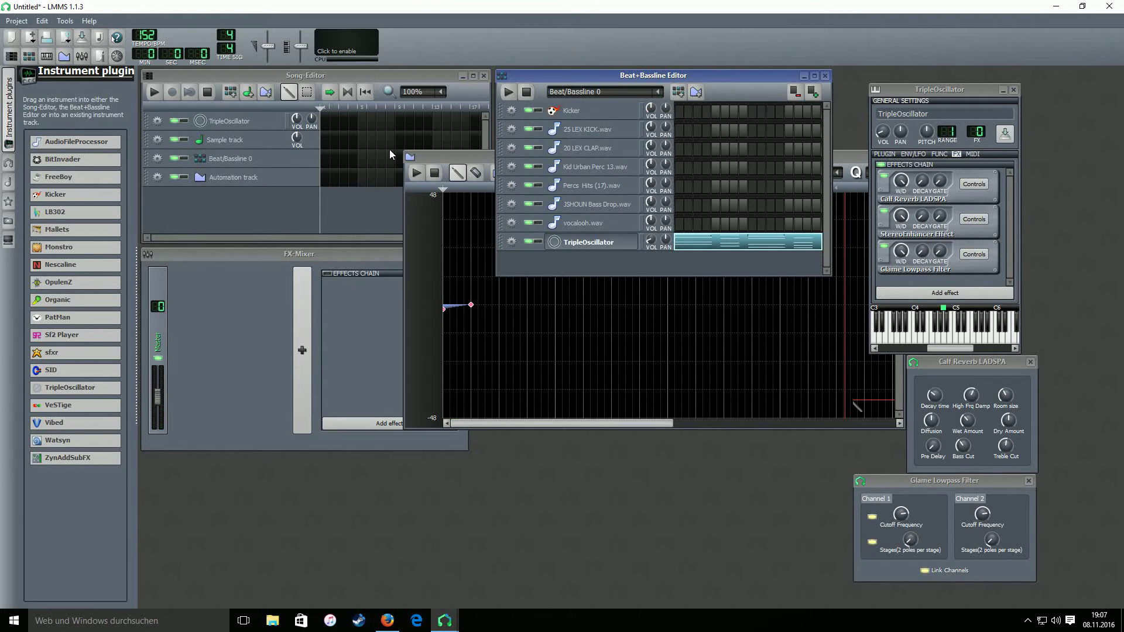
Step: Place a Beat/Bassline 0 block at the start of the song and extend it to four times its length
{"action": "left_click", "coordinate": [326, 157]}
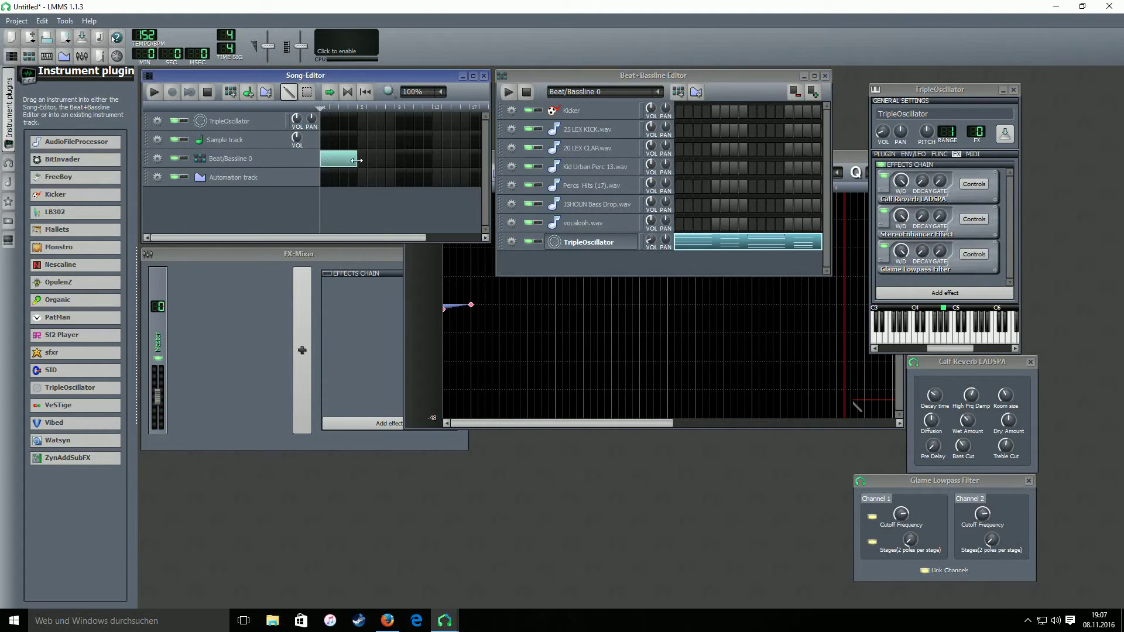
{"action": "left_click_drag", "start_coordinate": [353, 158], "coordinate": [471, 160]}
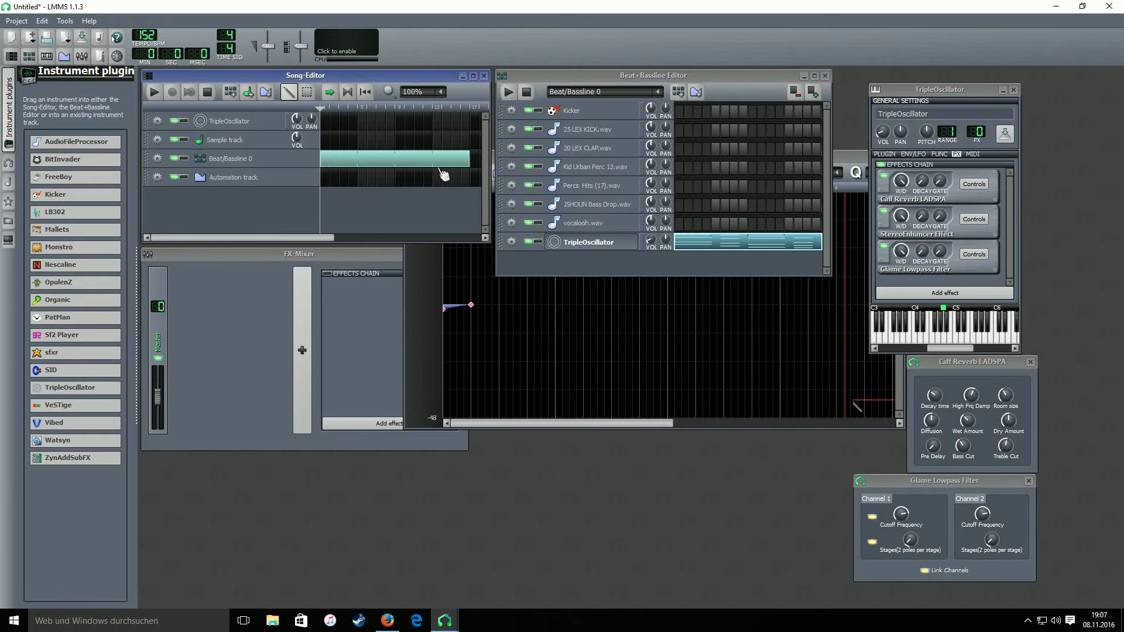
Step: Add a second beat/bassline track and add a second TripleOscillator instrument to the Beat+Bassline Editor
{"action": "left_click", "coordinate": [233, 97]}
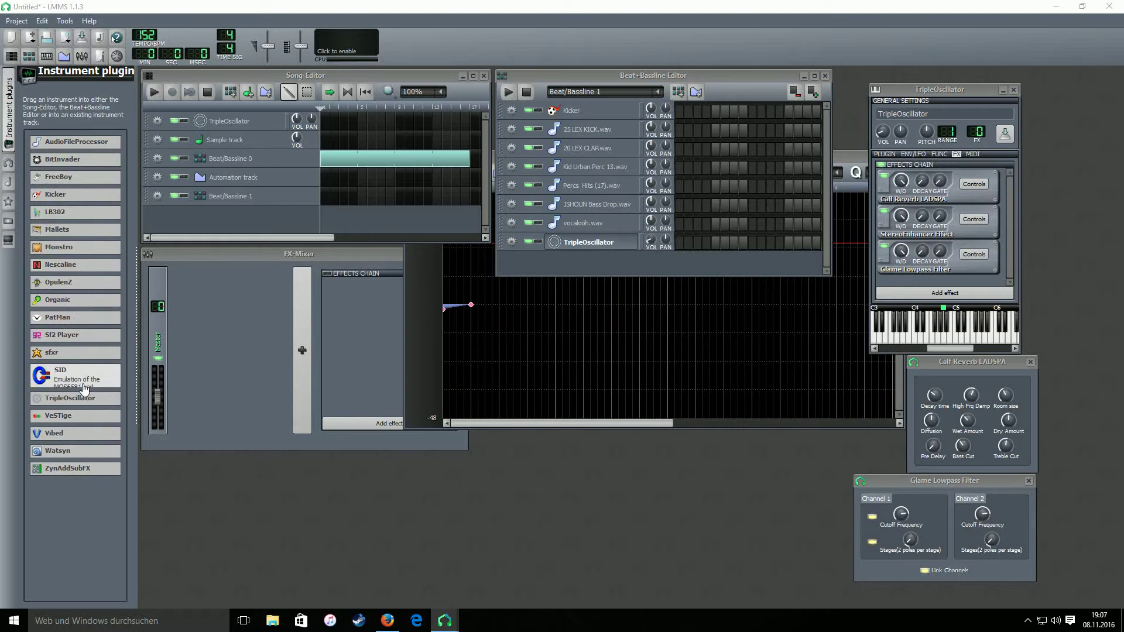
{"action": "left_click_drag", "start_coordinate": [60, 404], "coordinate": [572, 263]}
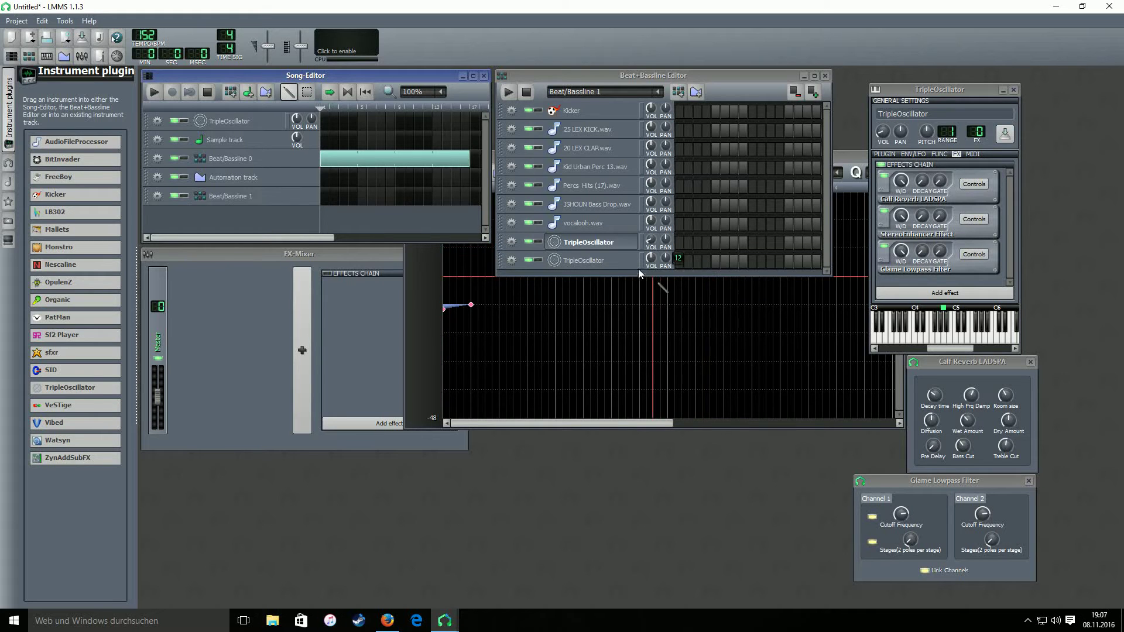
Step: Copy the TripleOscillator chord pattern from Beat/Bassline 0 and paste it into the second TripleOscillator in Beat/Bassline 1
{"action": "left_click", "coordinate": [233, 159]}
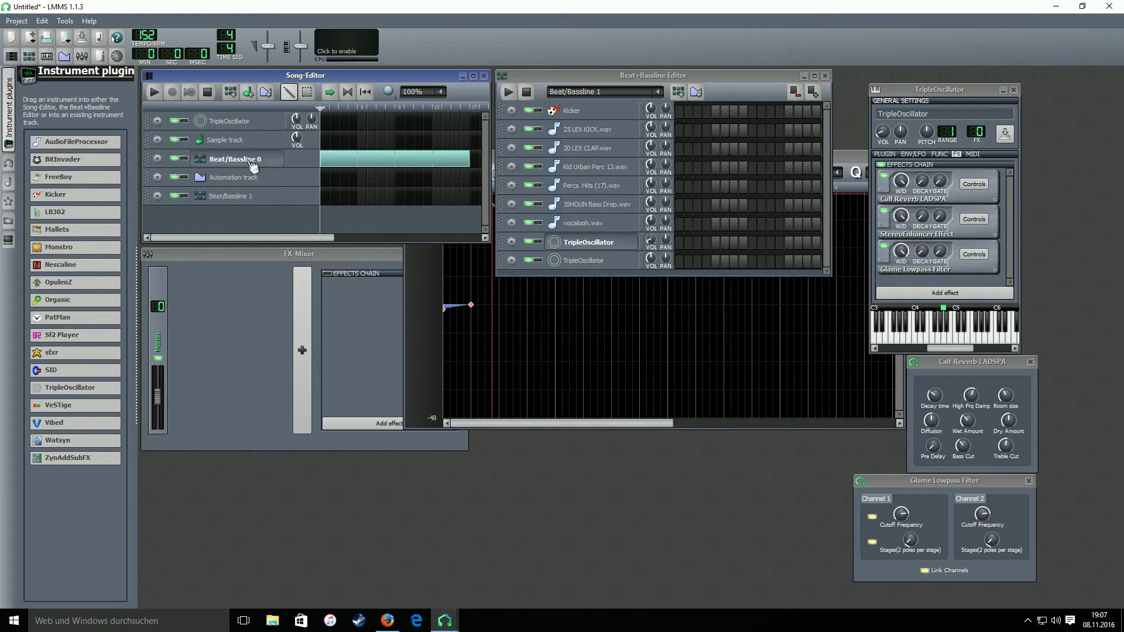
{"action": "right_click", "coordinate": [732, 247]}
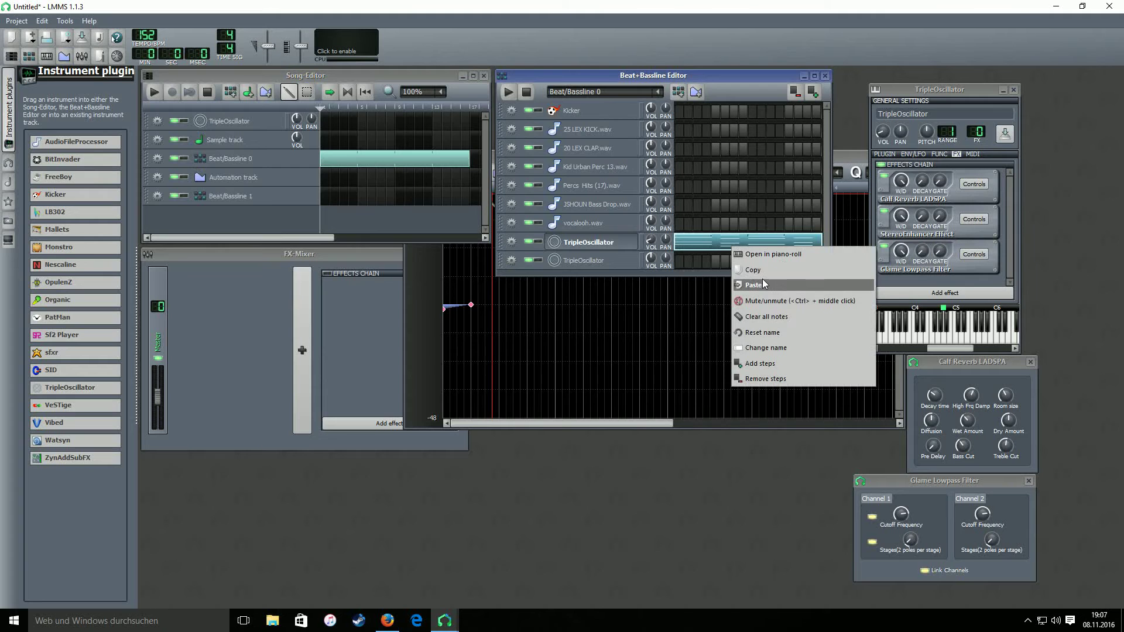
{"action": "left_click", "coordinate": [761, 272]}
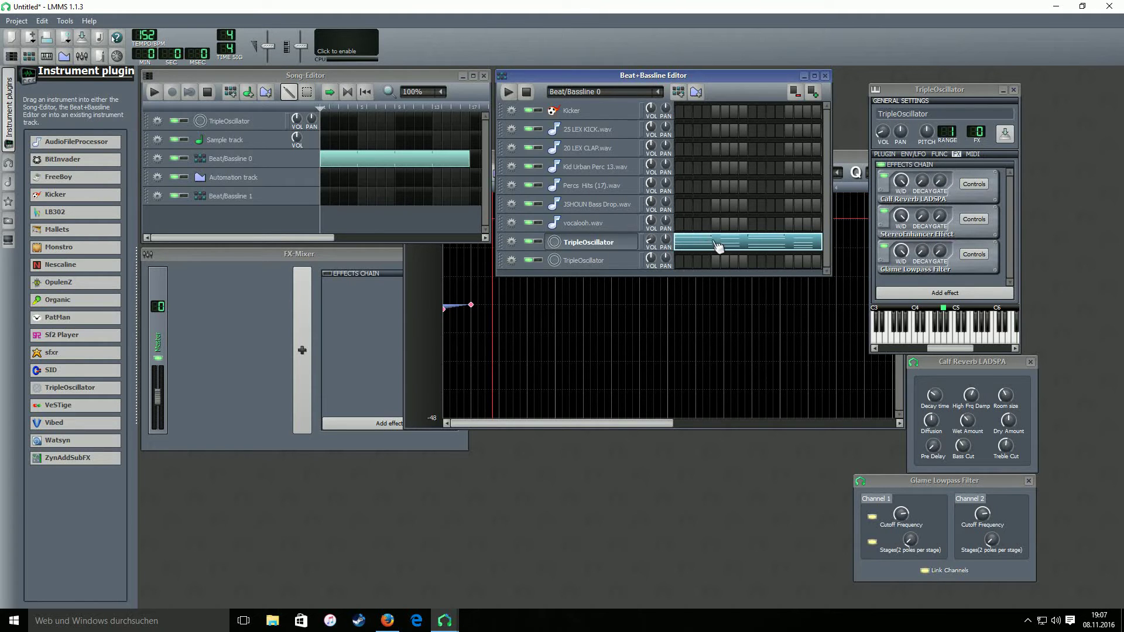
{"action": "left_click", "coordinate": [233, 196]}
{"action": "right_click", "coordinate": [719, 262]}
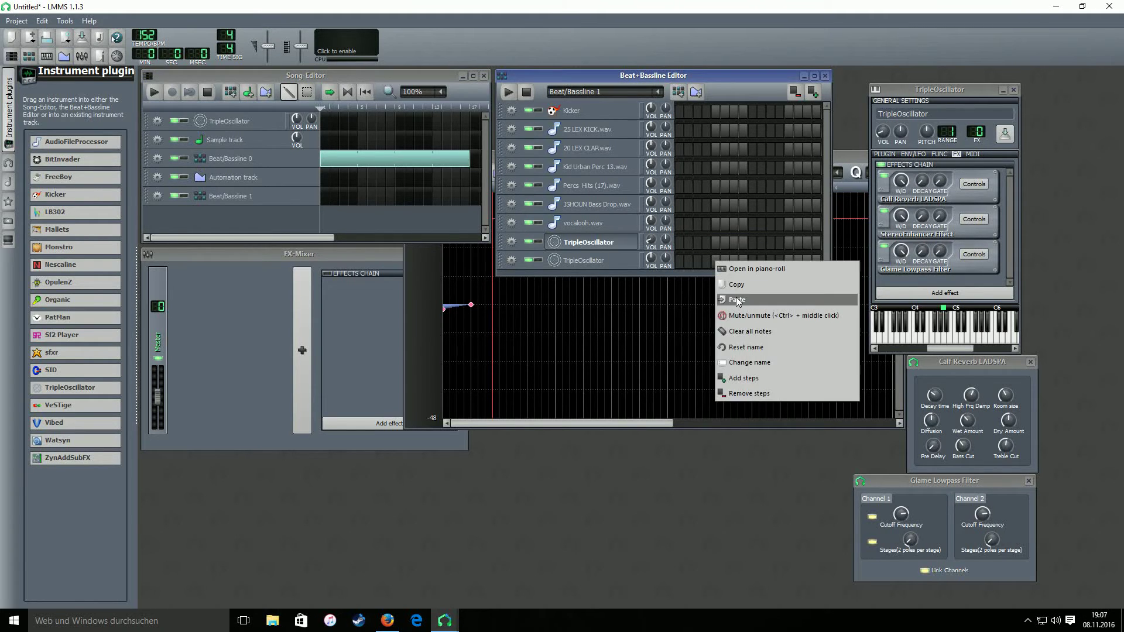
{"action": "left_click", "coordinate": [736, 300]}
Step: Open the pasted pattern in the piano roll and delete all notes except the lowest one of each chord
{"action": "right_click", "coordinate": [724, 261]}
{"action": "left_click", "coordinate": [732, 268]}
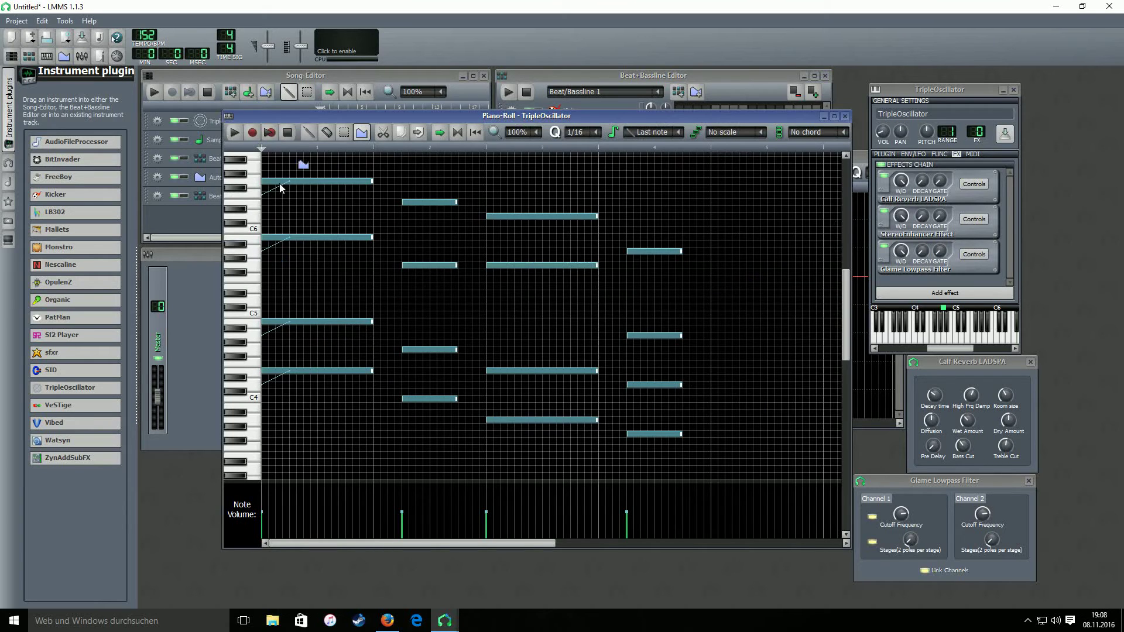
{"action": "left_click", "coordinate": [344, 131]}
{"action": "left_click_drag", "start_coordinate": [746, 177], "coordinate": [291, 356]}
{"action": "key", "text": "Delete"}
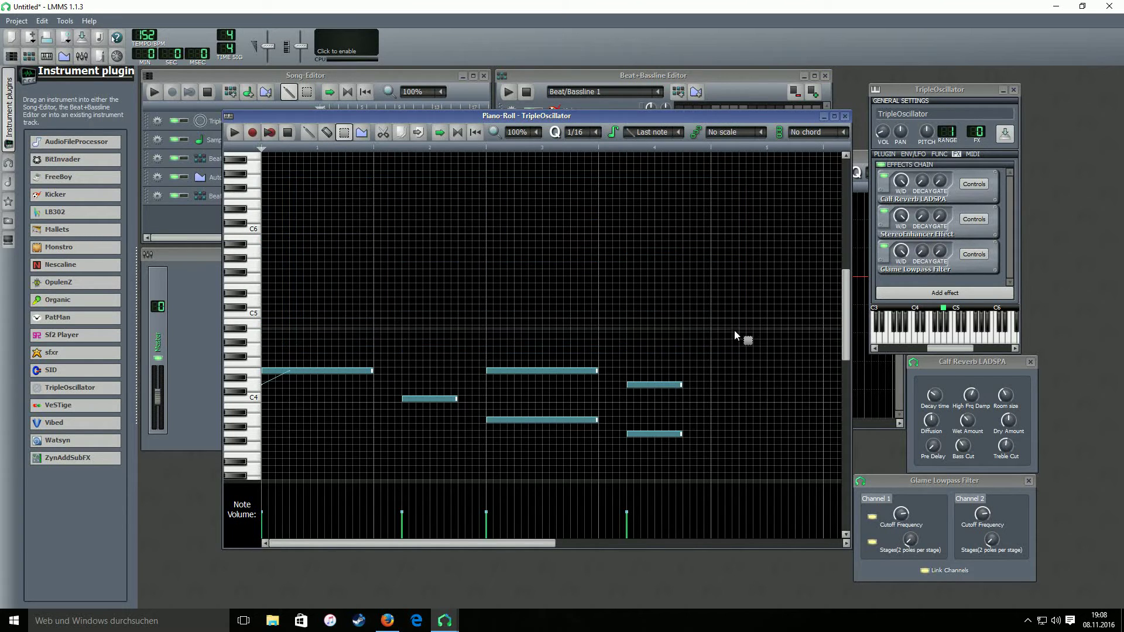
{"action": "left_click_drag", "start_coordinate": [740, 334], "coordinate": [533, 396]}
{"action": "key", "text": "Delete"}
Step: Replace the first long bass note with five short back-to-back notes at the same pitch, reaching the C4 note
{"action": "key", "text": "shift+d"}
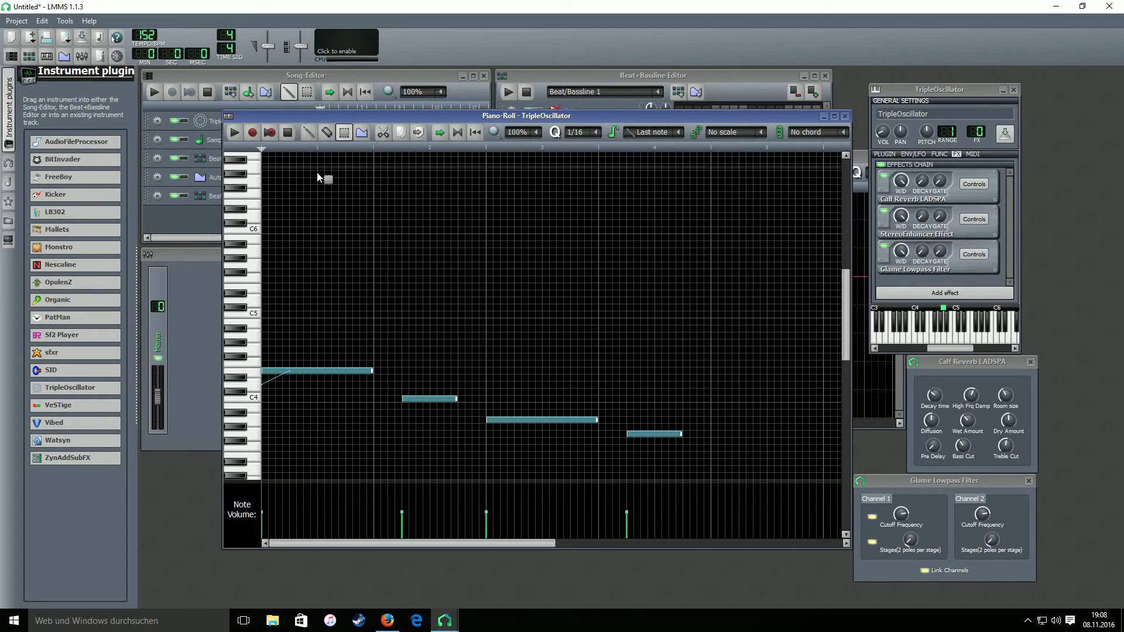
{"action": "right_click", "coordinate": [270, 374]}
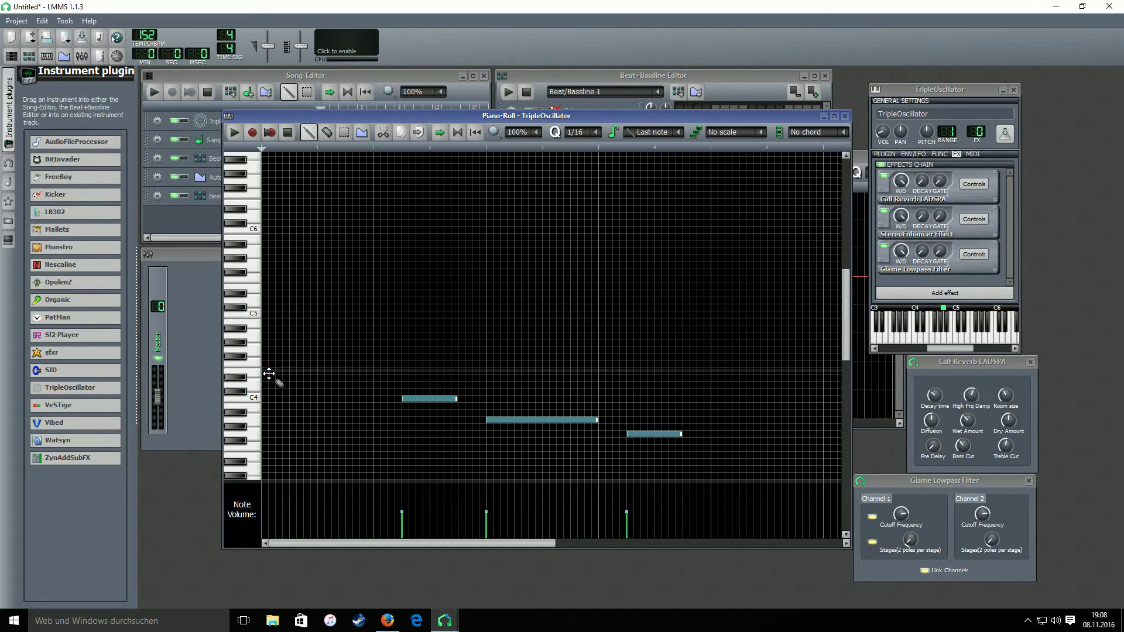
{"action": "left_click", "coordinate": [269, 373]}
{"action": "left_click_drag", "start_coordinate": [312, 371], "coordinate": [284, 377]}
{"action": "left_click", "coordinate": [293, 374]}
{"action": "left_click", "coordinate": [322, 375]}
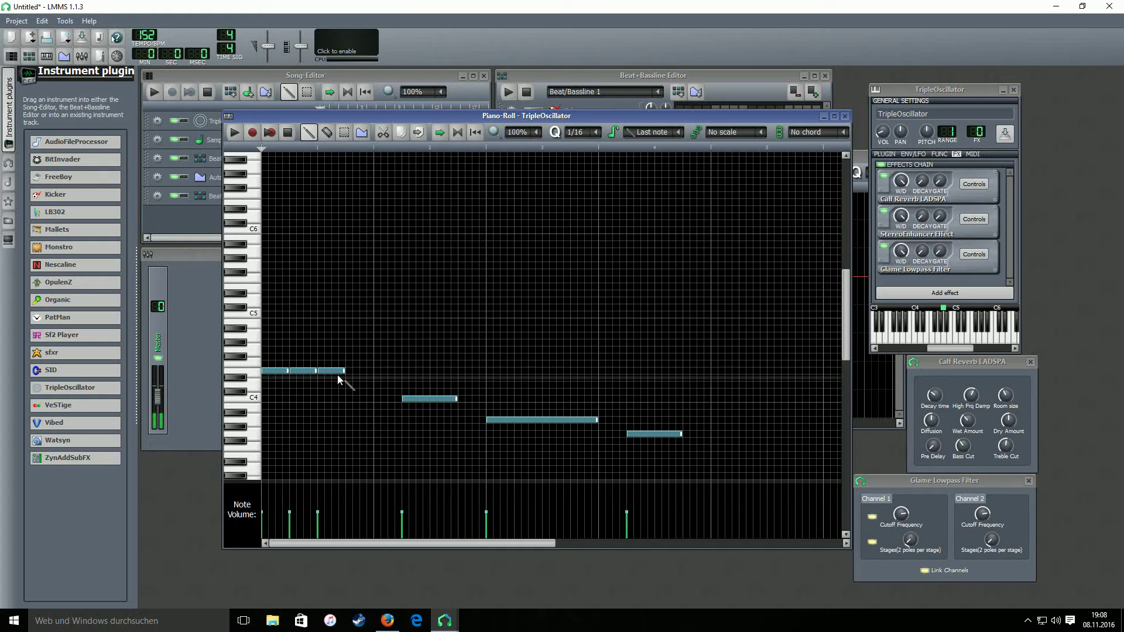
{"action": "left_click", "coordinate": [347, 374]}
{"action": "left_click", "coordinate": [378, 372]}
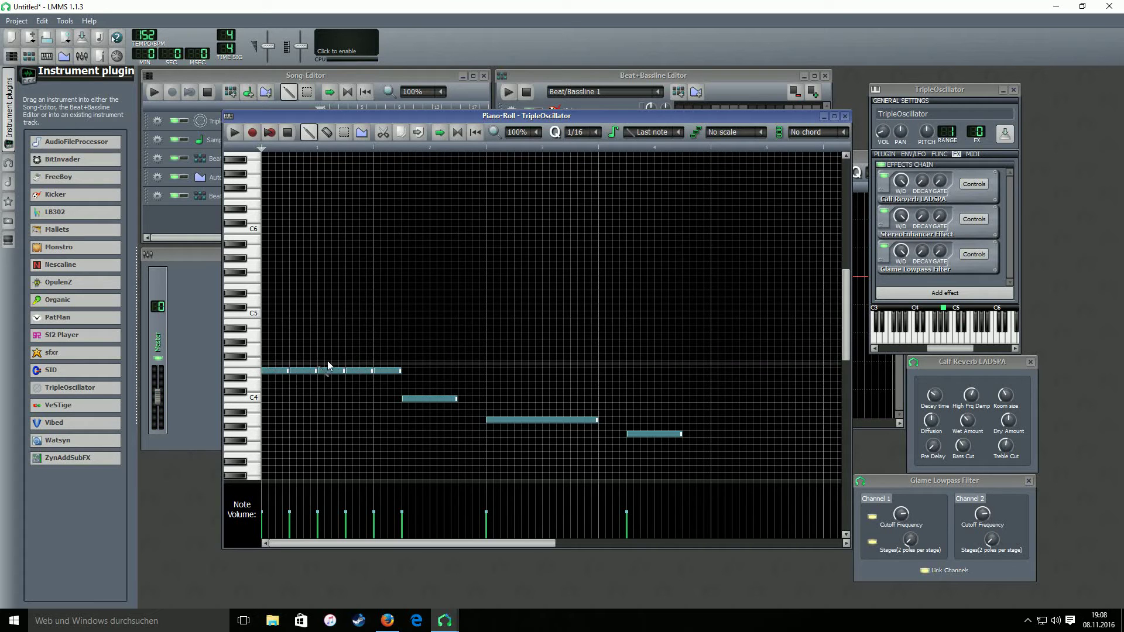
Step: Replace the C4 note with three short back-to-back notes at the same pitch
{"action": "right_click", "coordinate": [409, 400]}
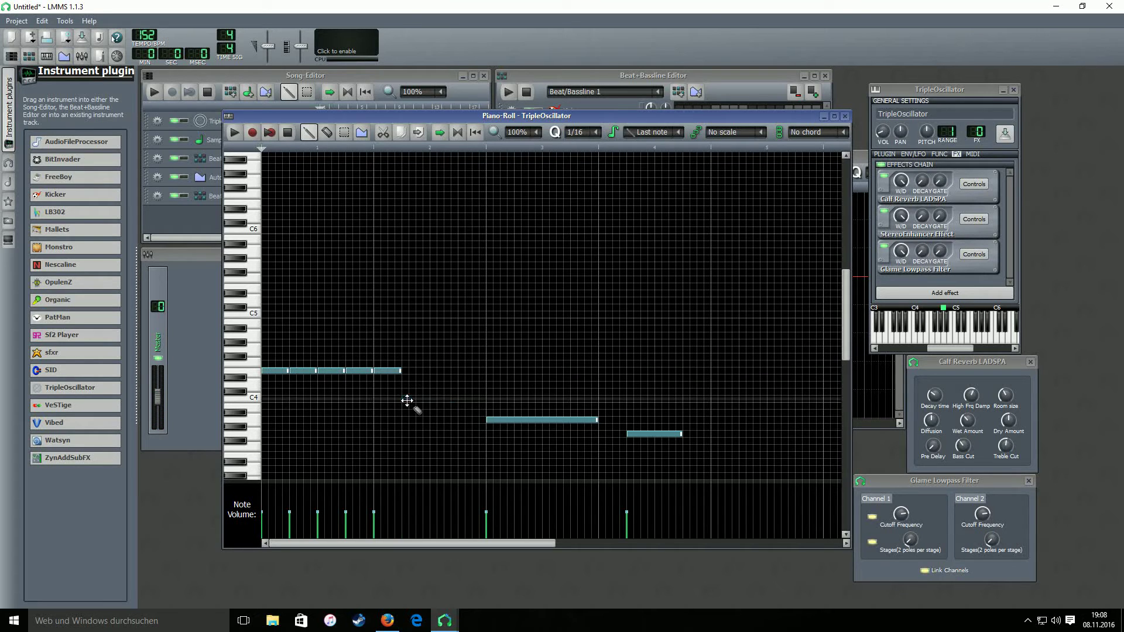
{"action": "left_click", "coordinate": [410, 399]}
{"action": "left_click", "coordinate": [435, 400]}
{"action": "left_click", "coordinate": [465, 399]}
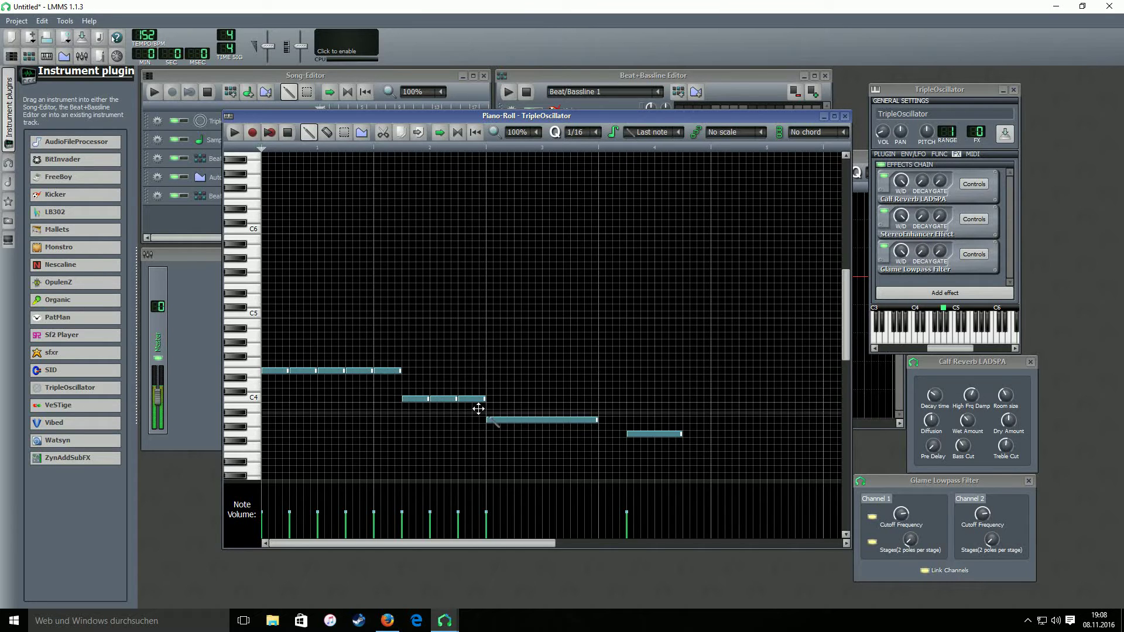
Step: Replace the third long bass note with four short back-to-back notes at the same pitch
{"action": "right_click", "coordinate": [492, 420]}
{"action": "left_click", "coordinate": [491, 420]}
{"action": "left_click", "coordinate": [519, 420]}
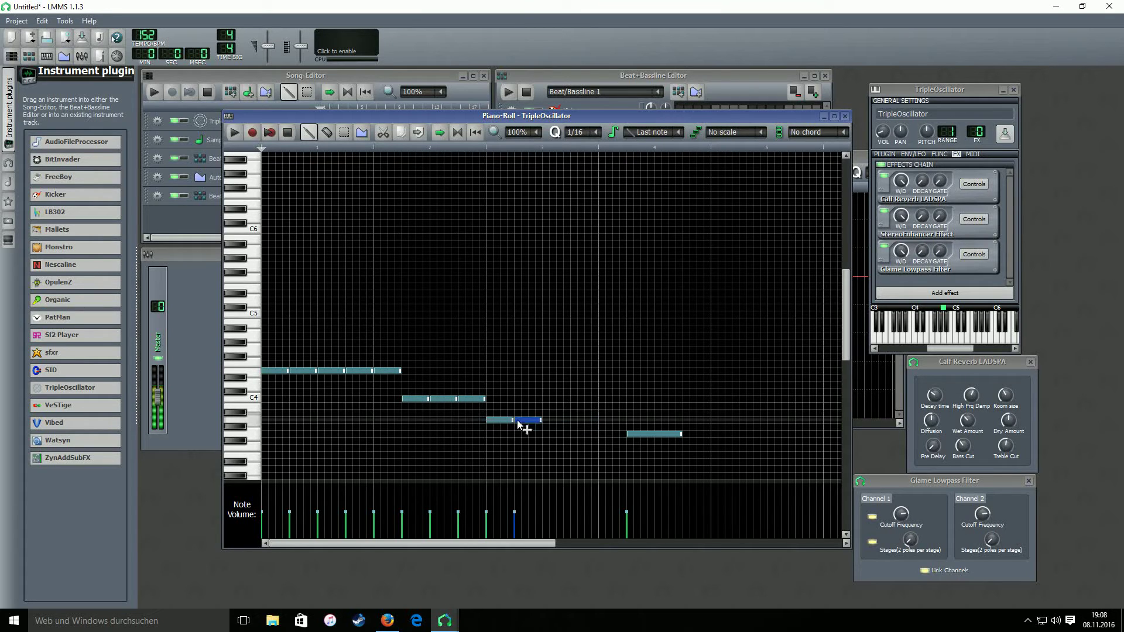
{"action": "left_click", "coordinate": [548, 421]}
{"action": "left_click", "coordinate": [577, 420]}
Step: Replace the last bass note with four short notes at the same pitch, starting right after the third group, and play the pattern briefly
{"action": "left_click", "coordinate": [603, 434]}
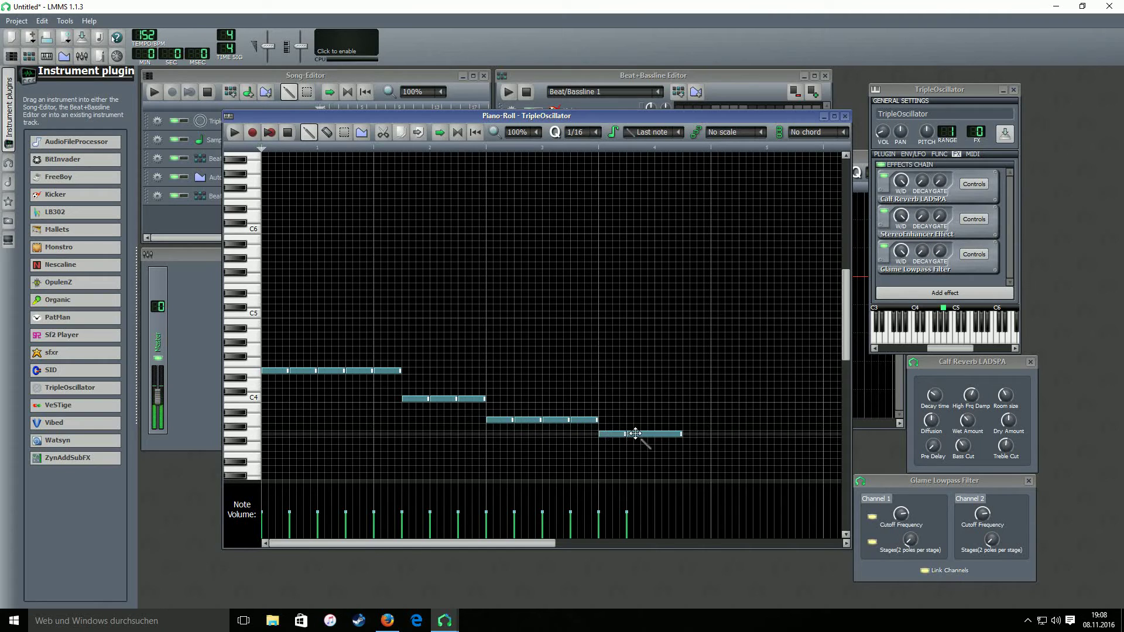
{"action": "right_click", "coordinate": [633, 434]}
{"action": "left_click", "coordinate": [634, 434]}
{"action": "left_click", "coordinate": [667, 434]}
{"action": "left_click", "coordinate": [689, 434]}
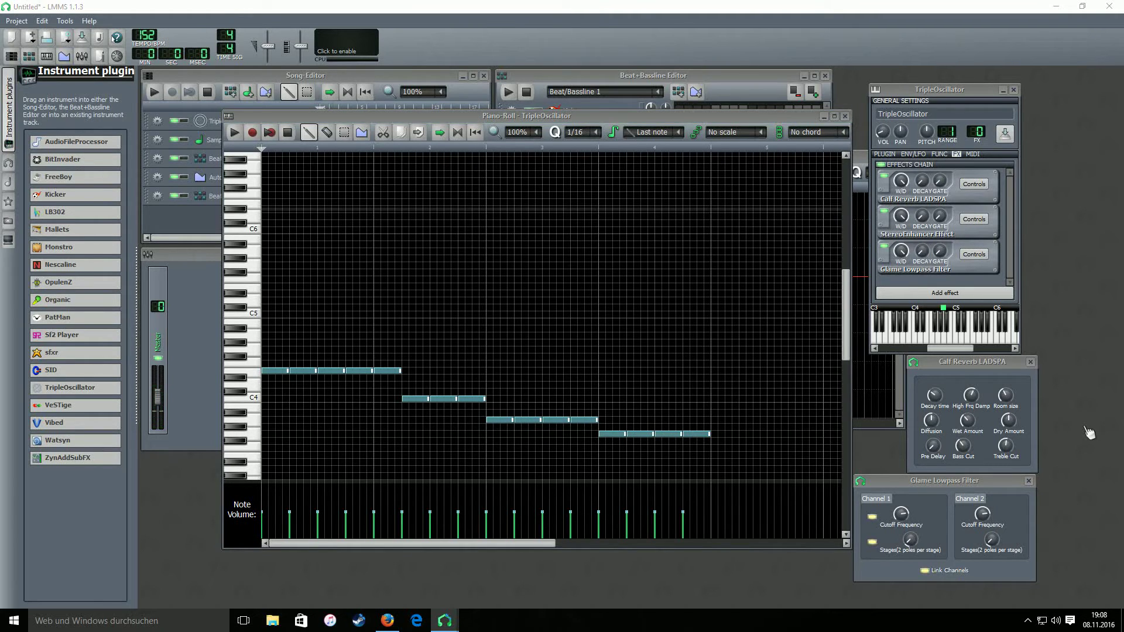
{"action": "left_click", "coordinate": [234, 133]}
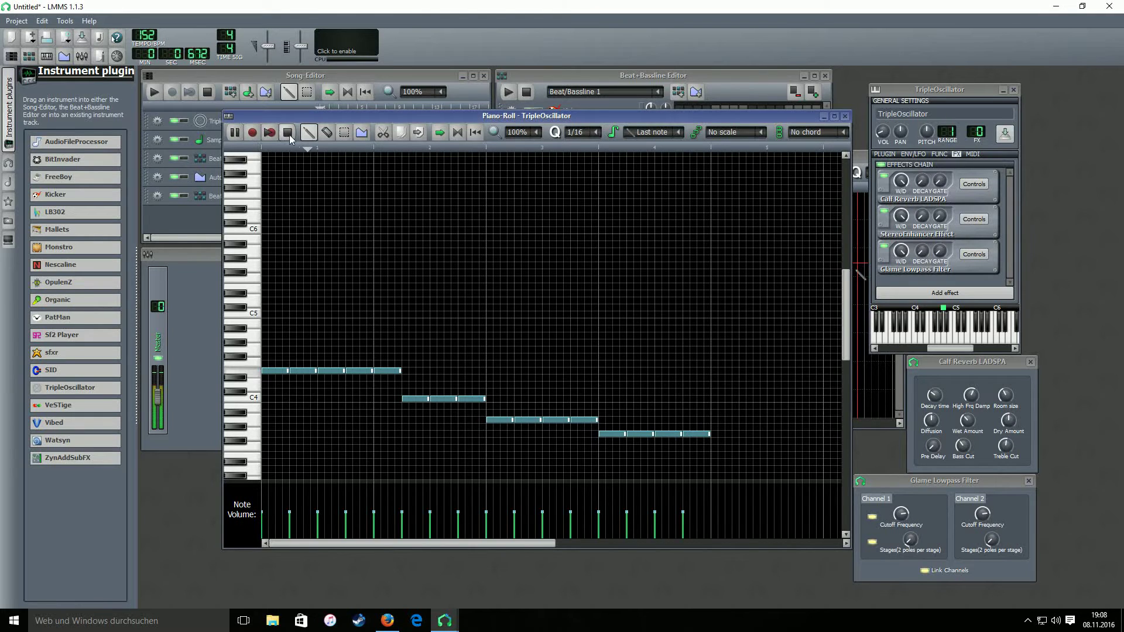
{"action": "left_click", "coordinate": [288, 132]}
Step: Open the second TripleOscillator's settings, lower its volume, and set oscillator 3's volume to 0%
{"action": "left_click", "coordinate": [603, 75]}
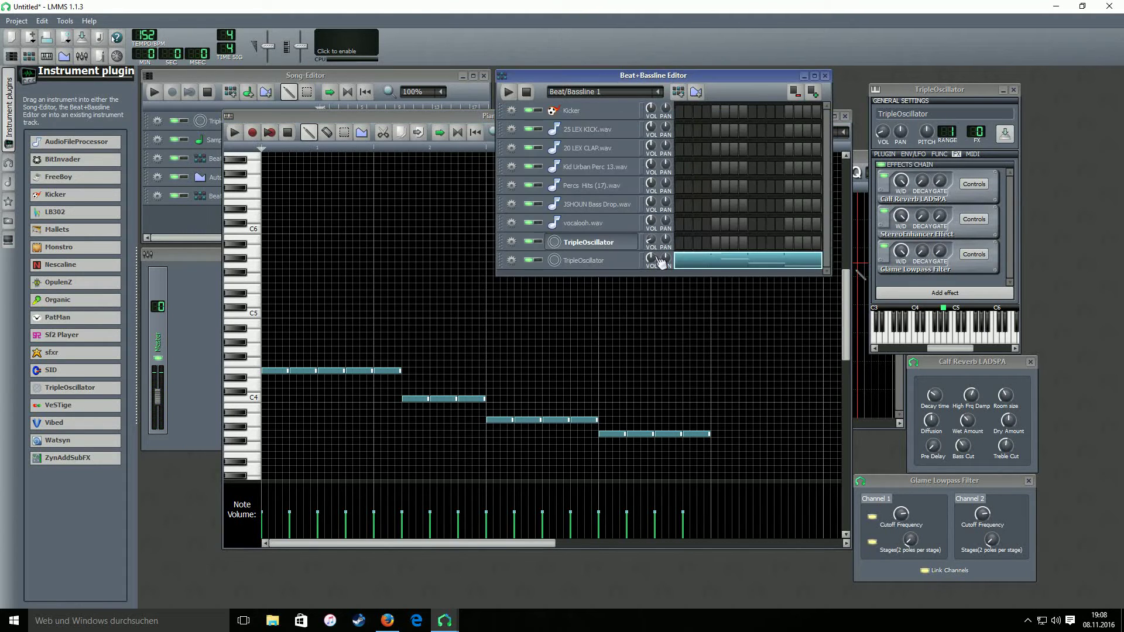
{"action": "left_click", "coordinate": [584, 261]}
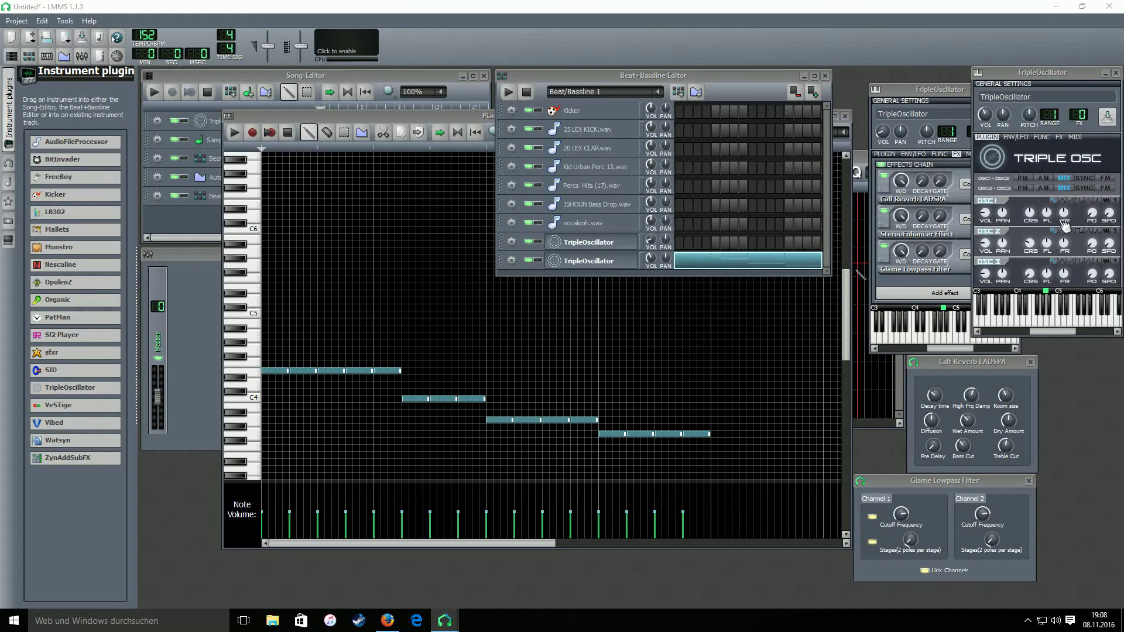
{"action": "left_click", "coordinate": [986, 116]}
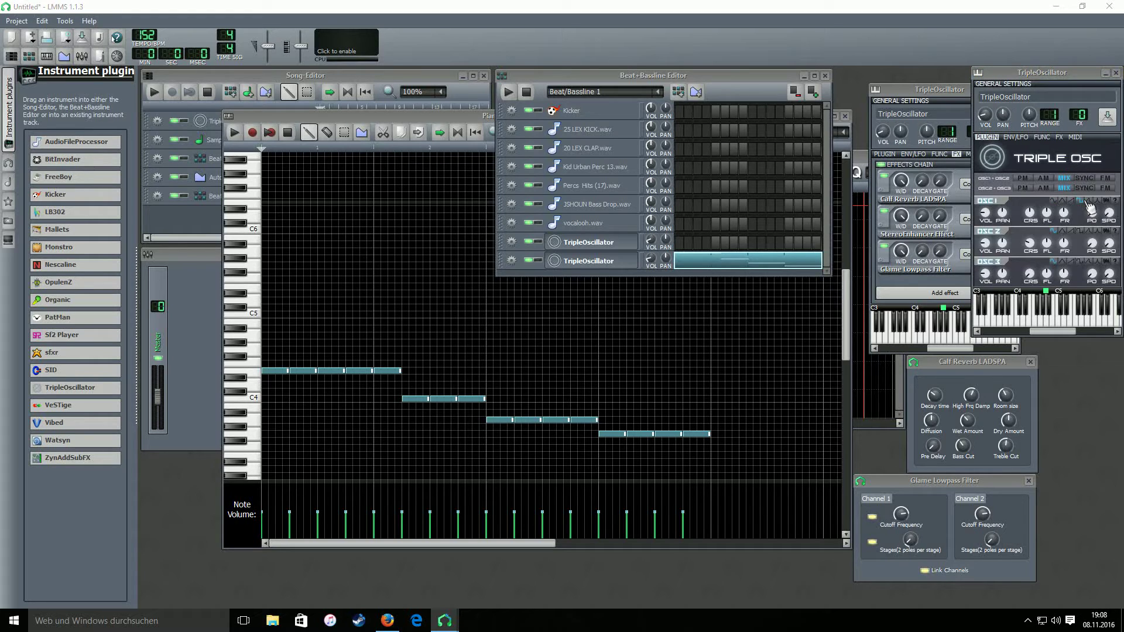
{"action": "left_click", "coordinate": [402, 119]}
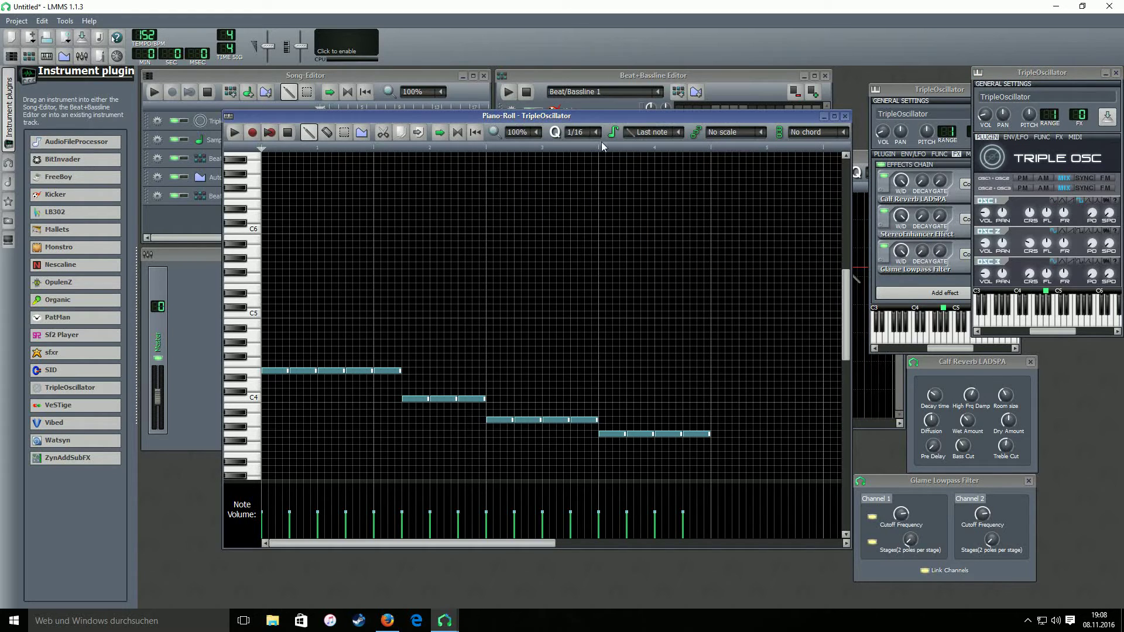
{"action": "left_click", "coordinate": [1016, 91]}
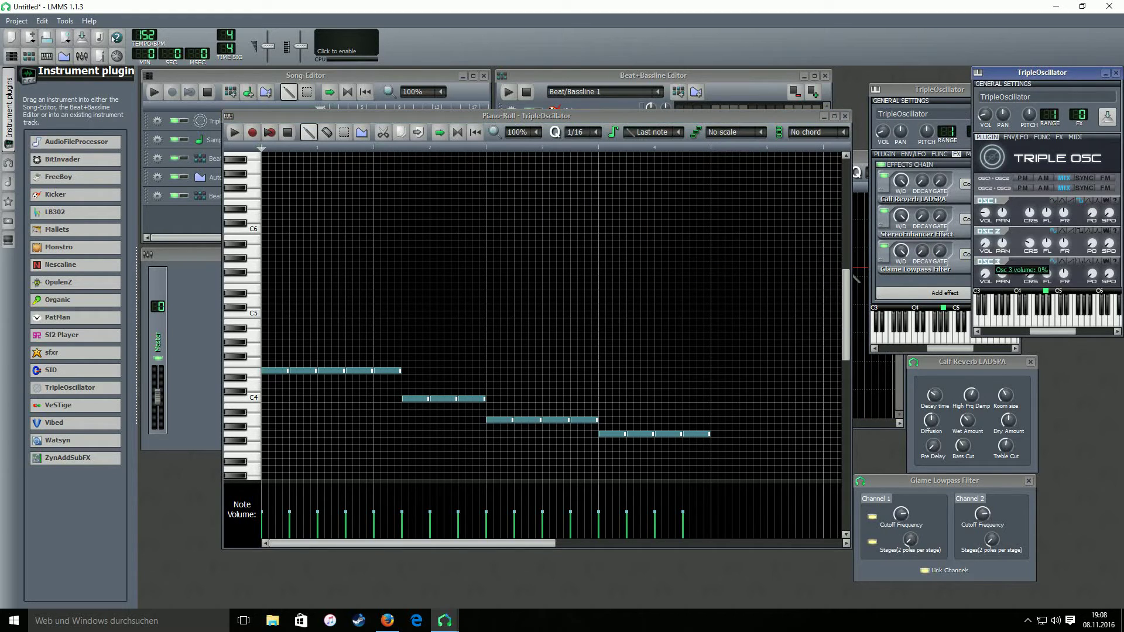
Step: Transpose all the bass notes down two octaves and play the pattern
{"action": "left_click", "coordinate": [702, 139]}
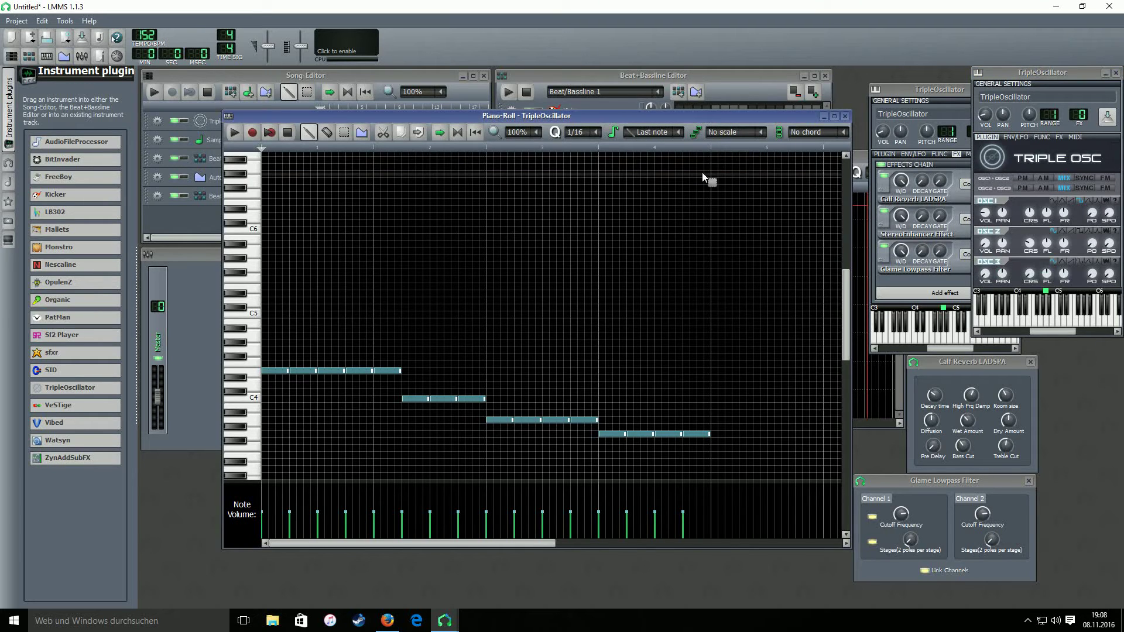
{"action": "key", "text": "ctrl+Down"}
{"action": "key", "text": "ctrl+Down"}
{"action": "scroll", "coordinate": [673, 219], "scroll_direction": "down", "scroll_amount": 3}
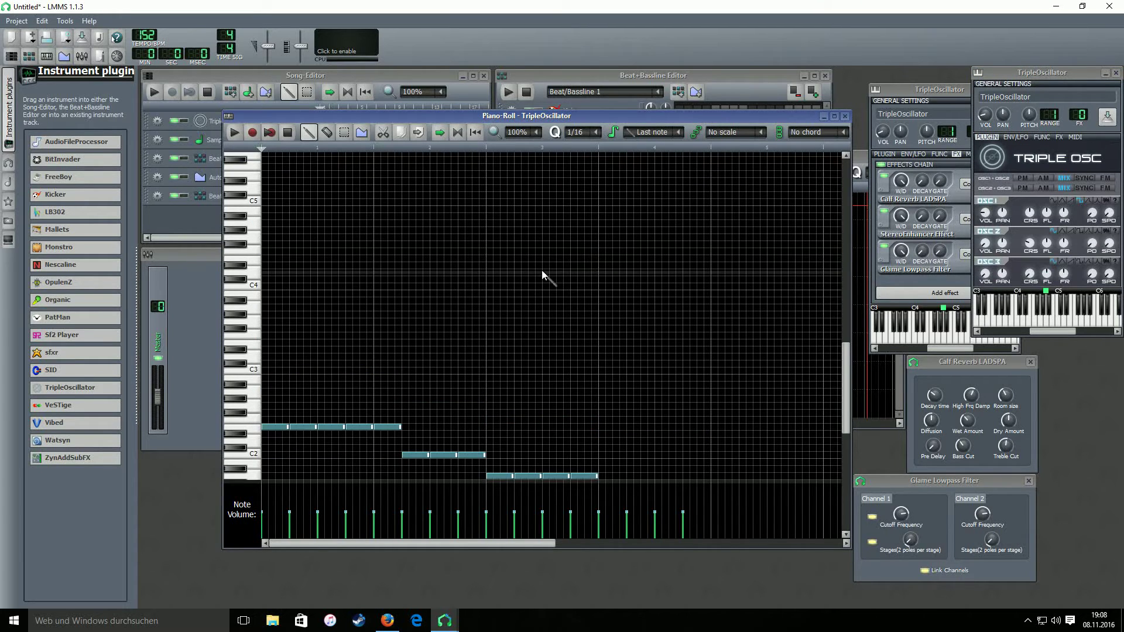
{"action": "scroll", "coordinate": [527, 281], "scroll_direction": "up", "scroll_amount": 1}
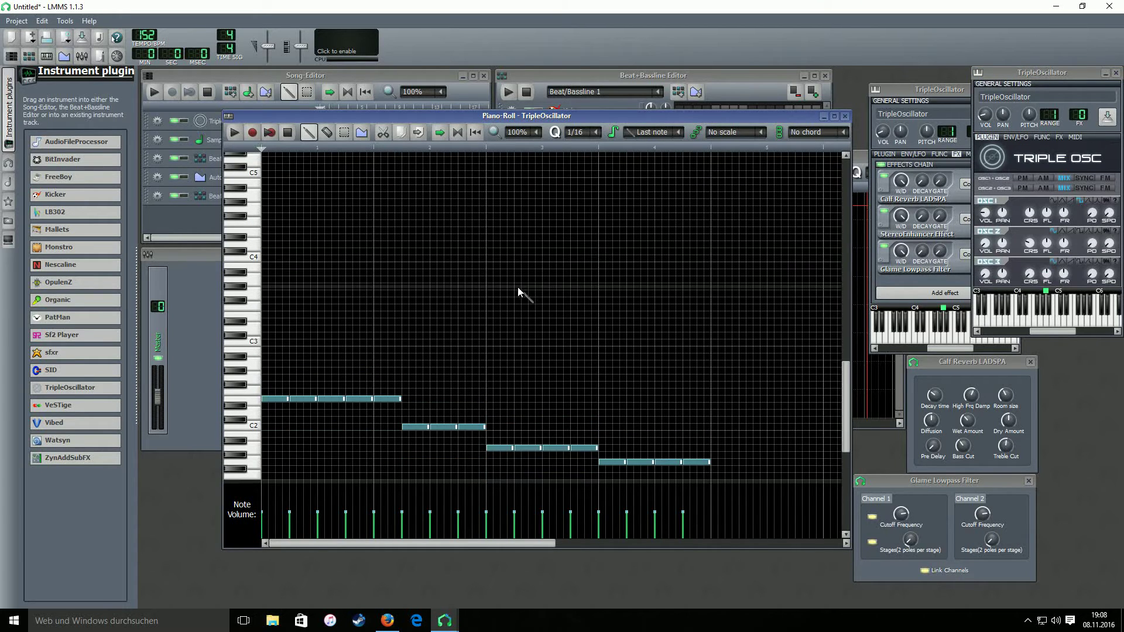
{"action": "left_click", "coordinate": [235, 132]}
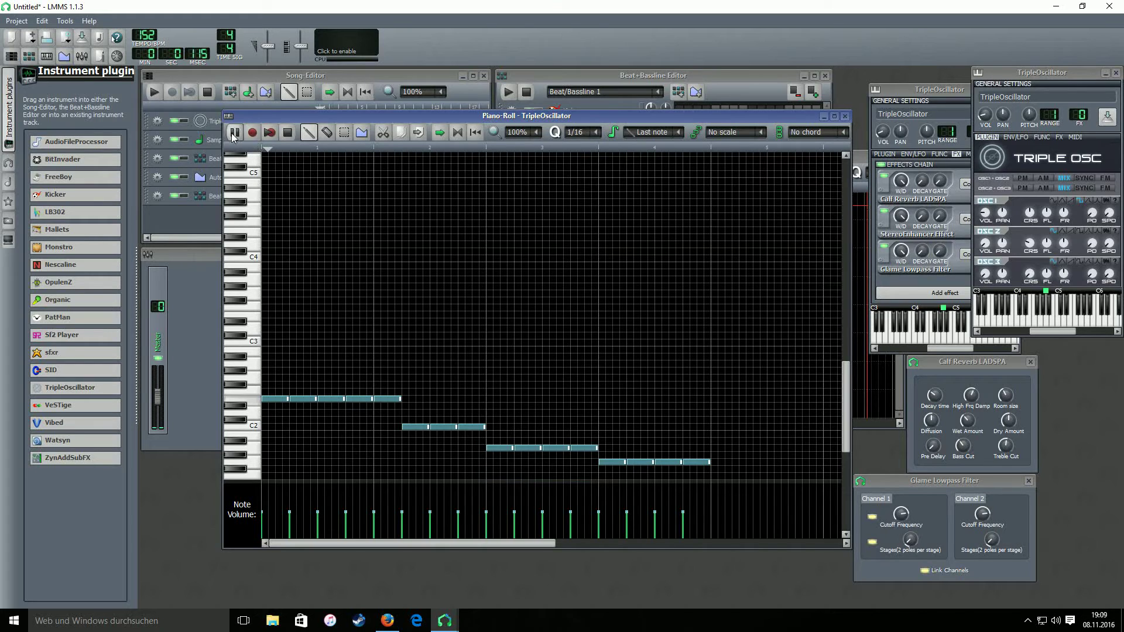
Step: Adjust the second TripleOscillator's main volume to about 22% and play the bass pattern briefly
{"action": "left_click", "coordinate": [287, 133]}
{"action": "left_click", "coordinate": [987, 117]}
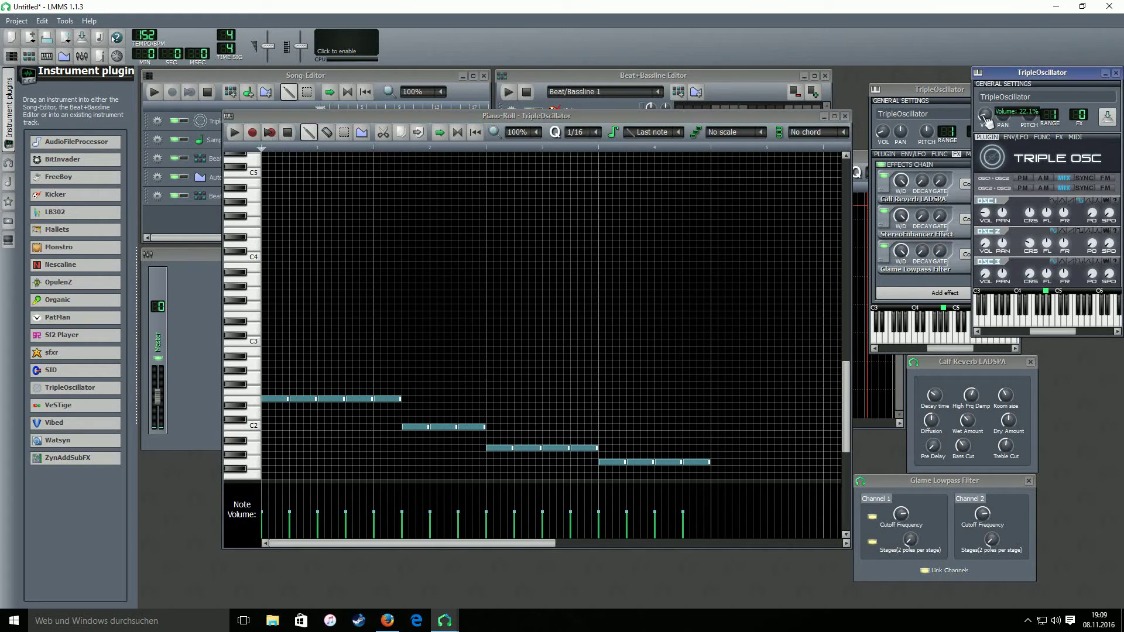
{"action": "left_click_drag", "start_coordinate": [987, 116], "coordinate": [1117, 133]}
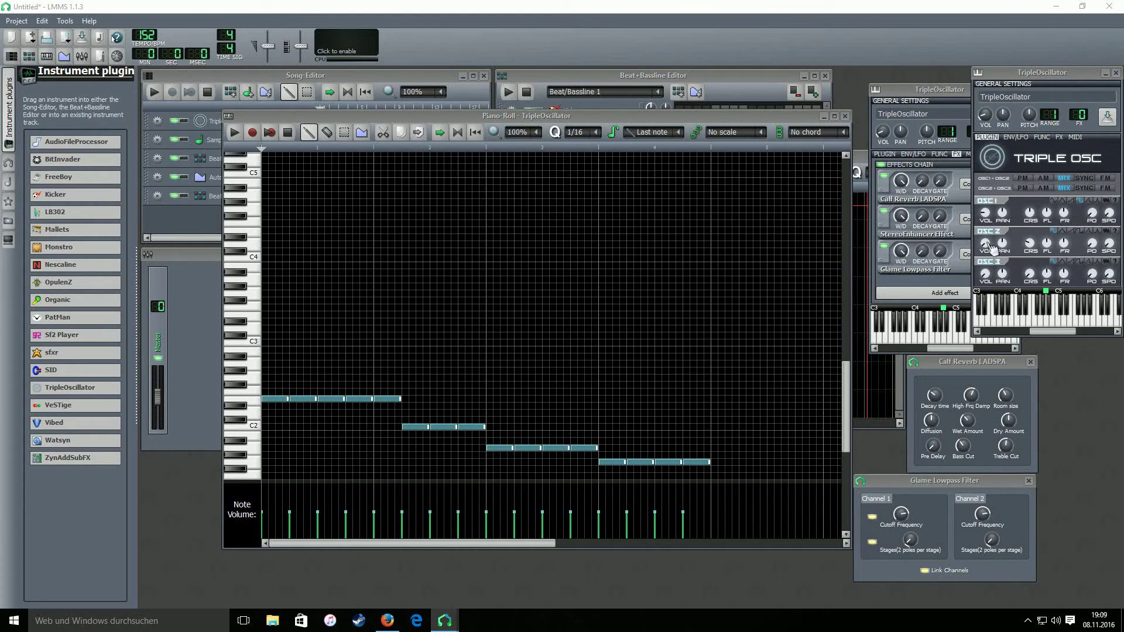
{"action": "left_click_drag", "start_coordinate": [993, 250], "coordinate": [1040, 249]}
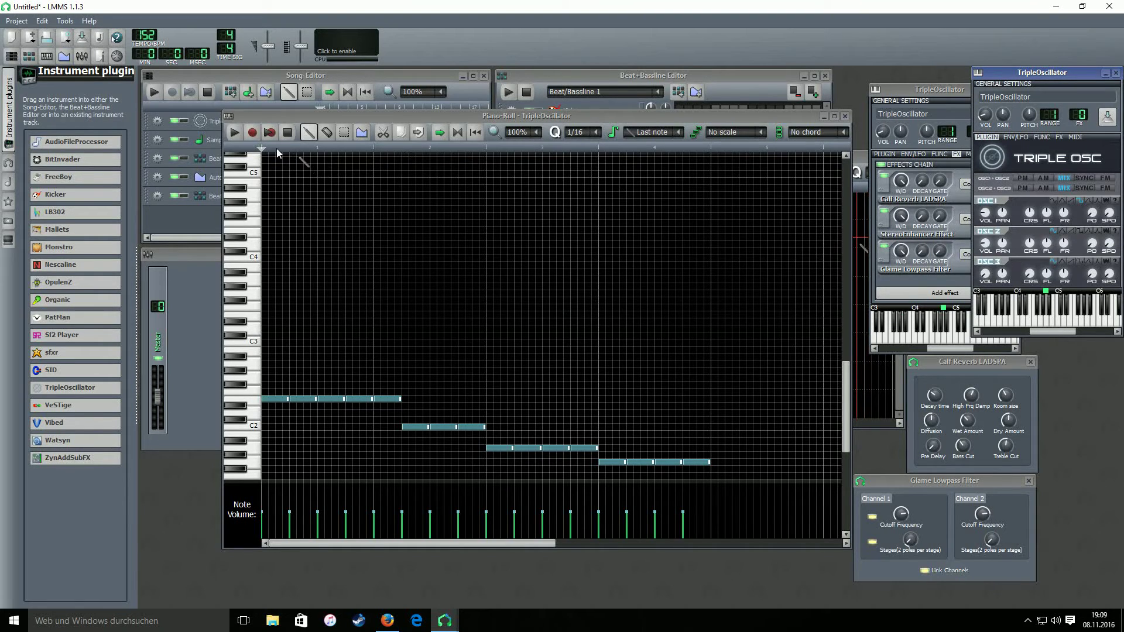
{"action": "left_click", "coordinate": [234, 132]}
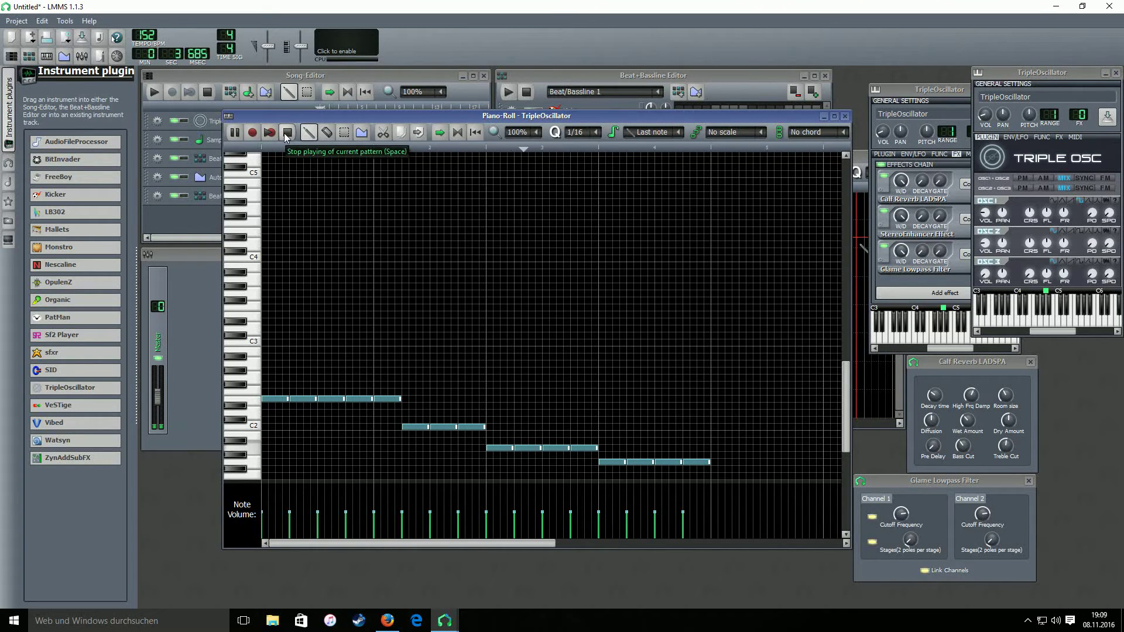
{"action": "left_click", "coordinate": [287, 132]}
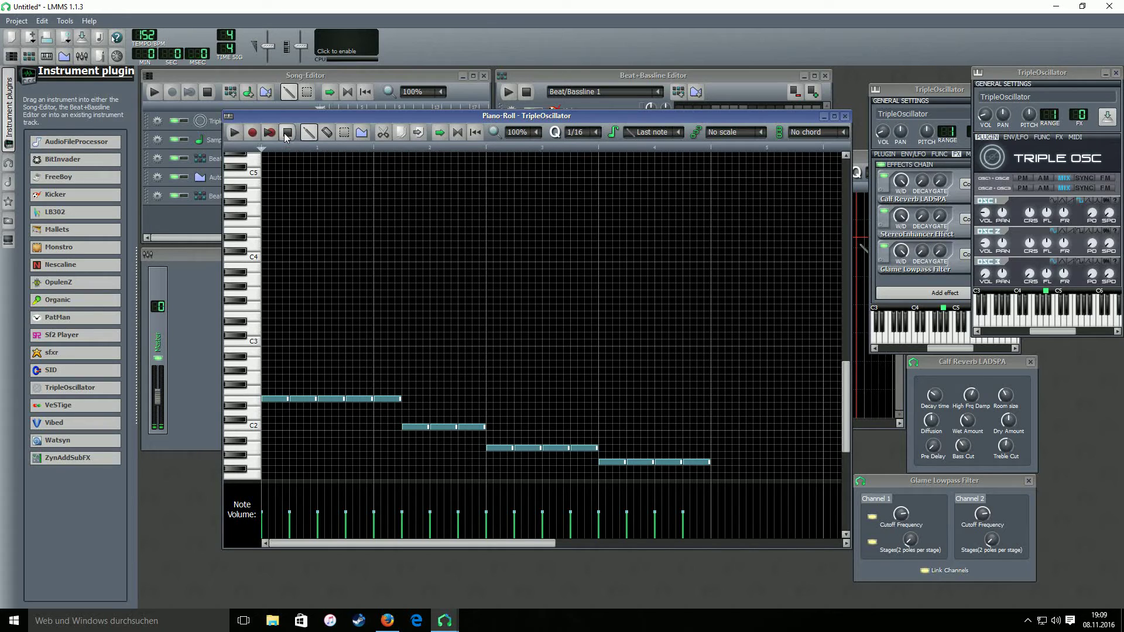
Step: Fine-detune oscillator 1 by -12 cents on the left and about 11 cents on the right, and play the pattern
{"action": "left_click", "coordinate": [1049, 215]}
{"action": "left_click_drag", "start_coordinate": [1042, 72], "coordinate": [895, 71]}
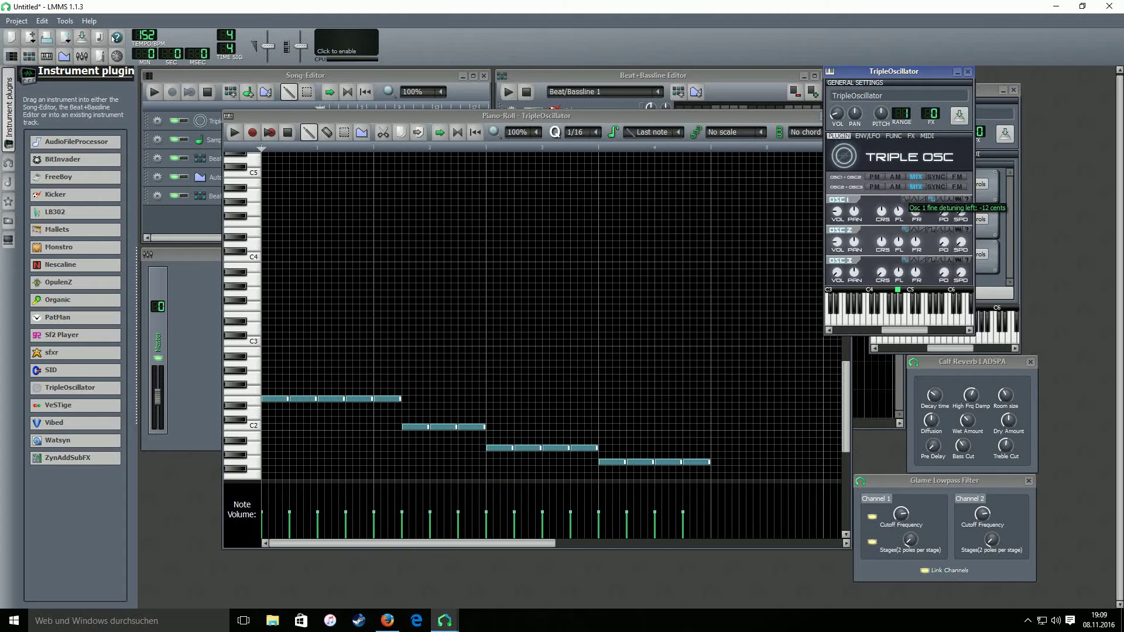
{"action": "mouse_move", "coordinate": [918, 214]}
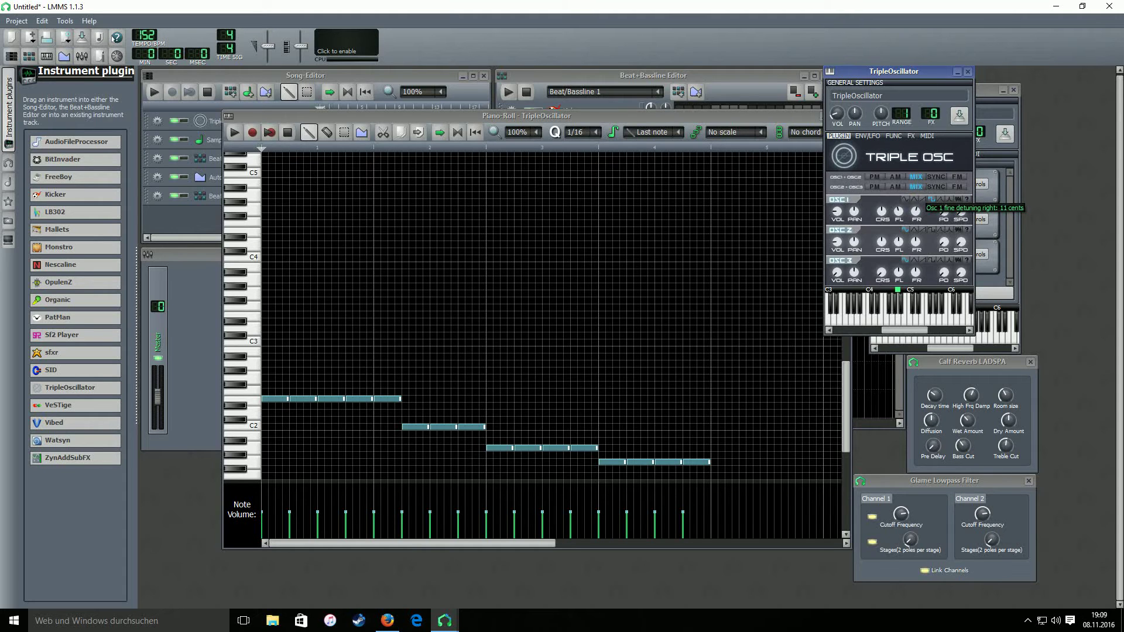
{"action": "left_click_drag", "start_coordinate": [917, 212], "coordinate": [917, 202]}
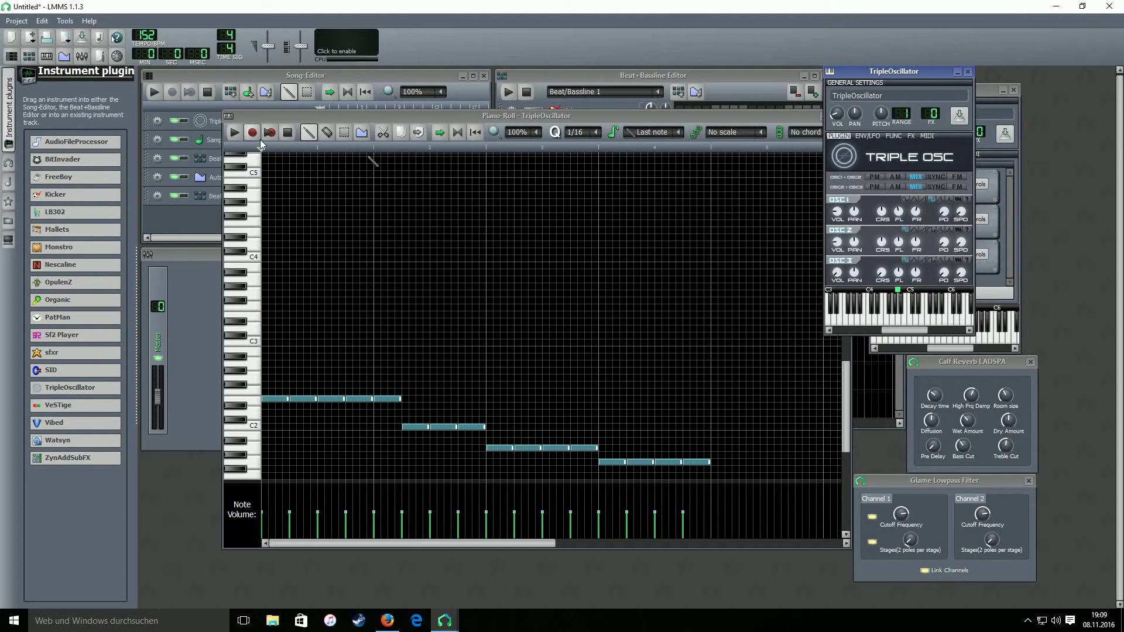
{"action": "left_click", "coordinate": [237, 135]}
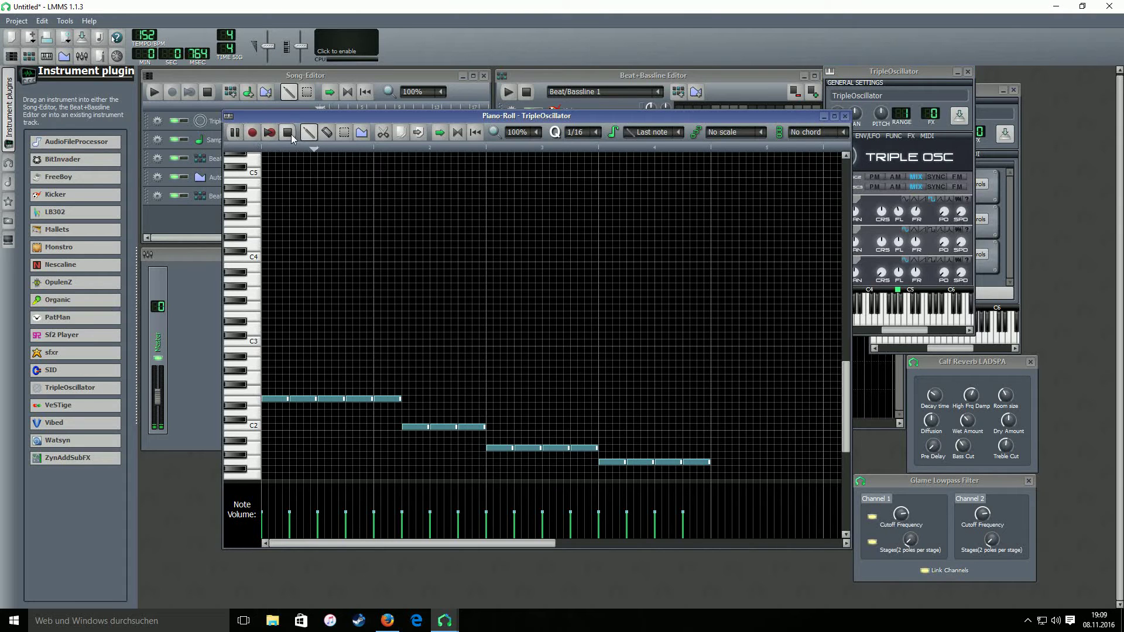
{"action": "left_click", "coordinate": [896, 199]}
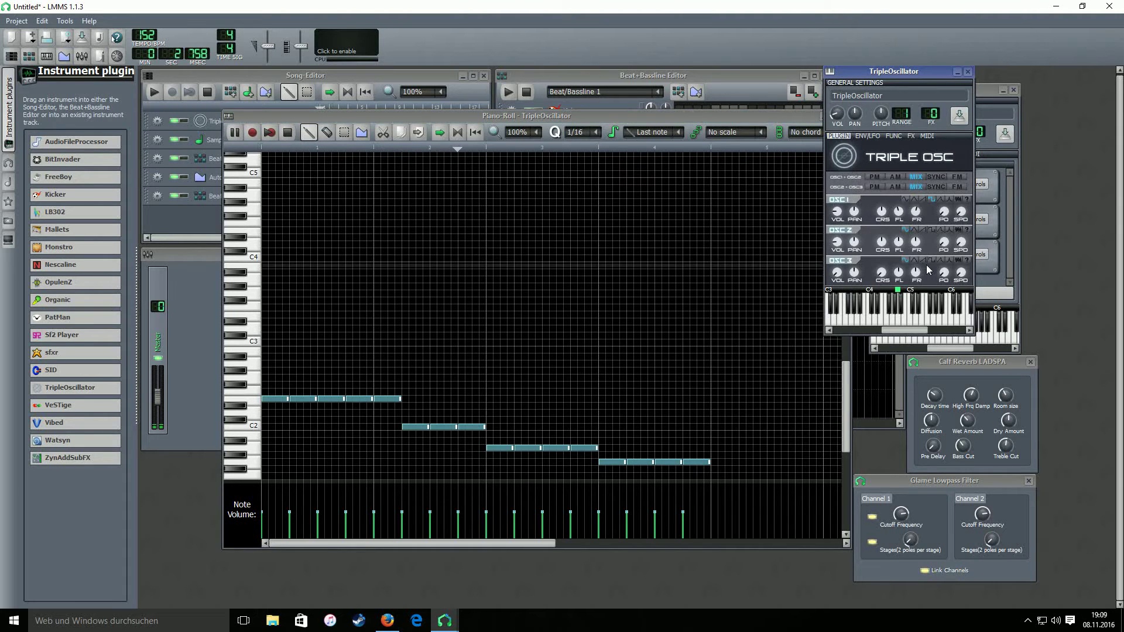
{"action": "left_click", "coordinate": [287, 133]}
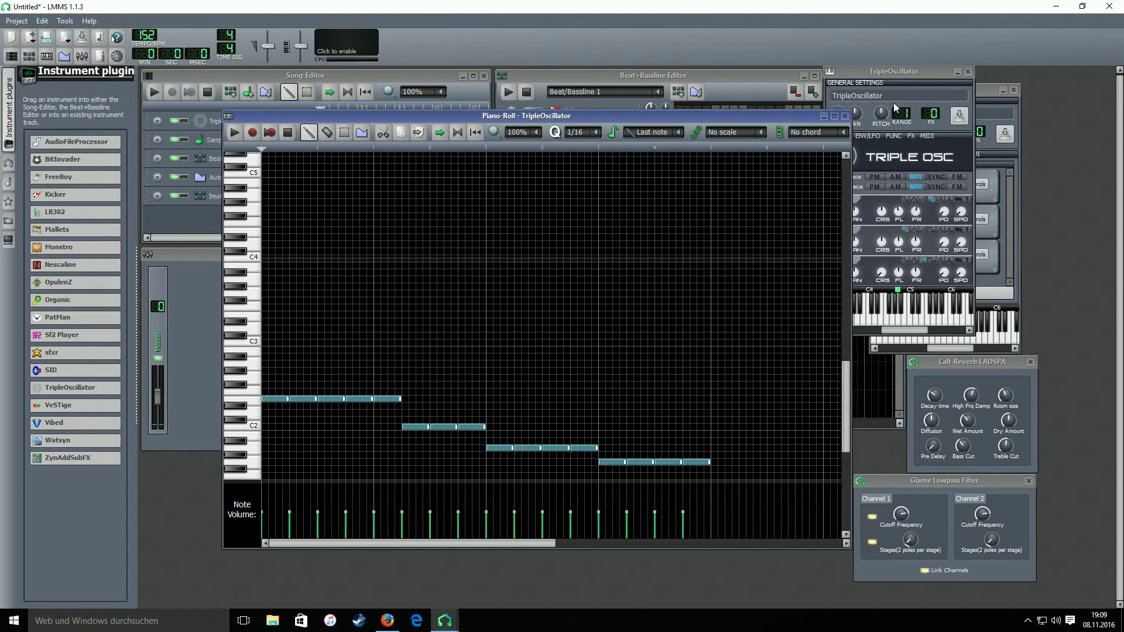
Step: Raise oscillator 3's volume to about 11% while checking the sound by playing the bass pattern
{"action": "left_click", "coordinate": [905, 76]}
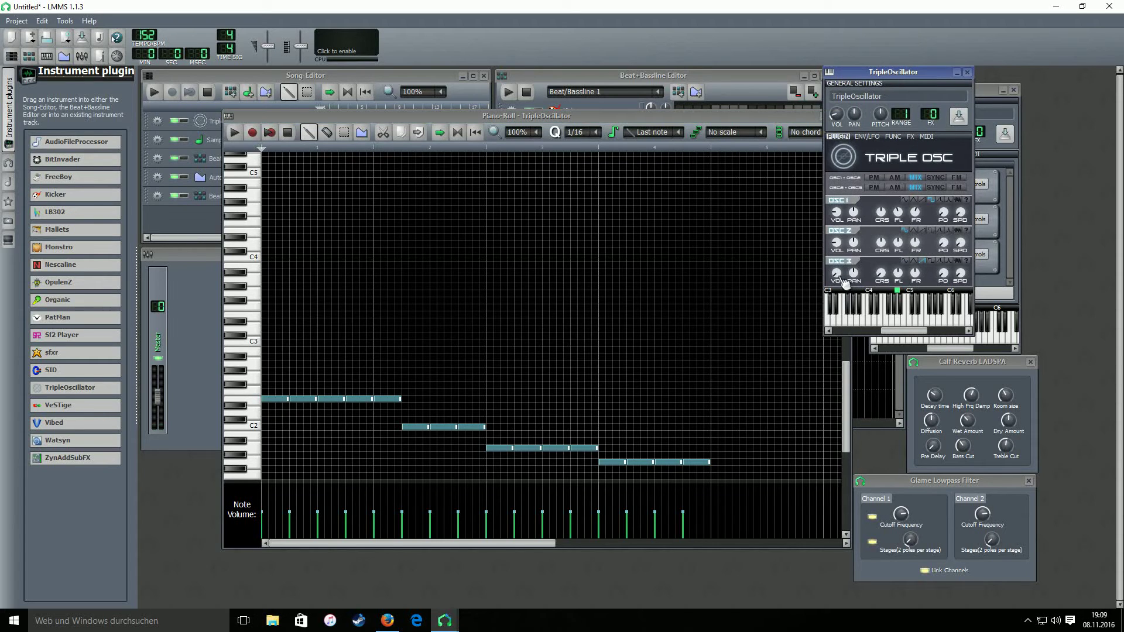
{"action": "left_click_drag", "start_coordinate": [842, 279], "coordinate": [842, 299]}
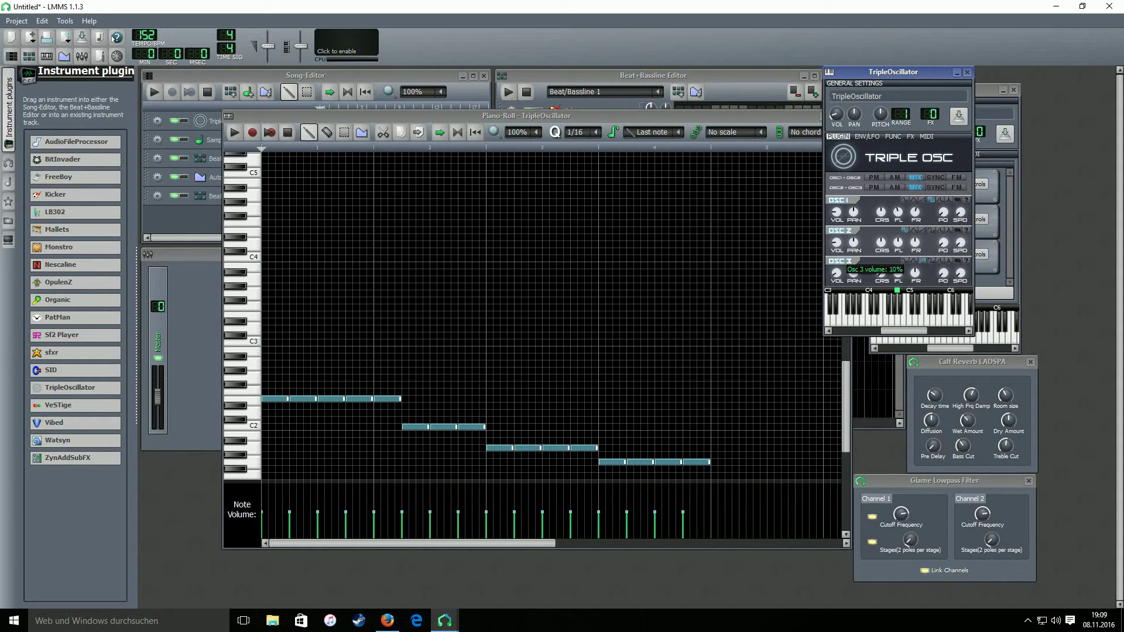
{"action": "left_click", "coordinate": [235, 132]}
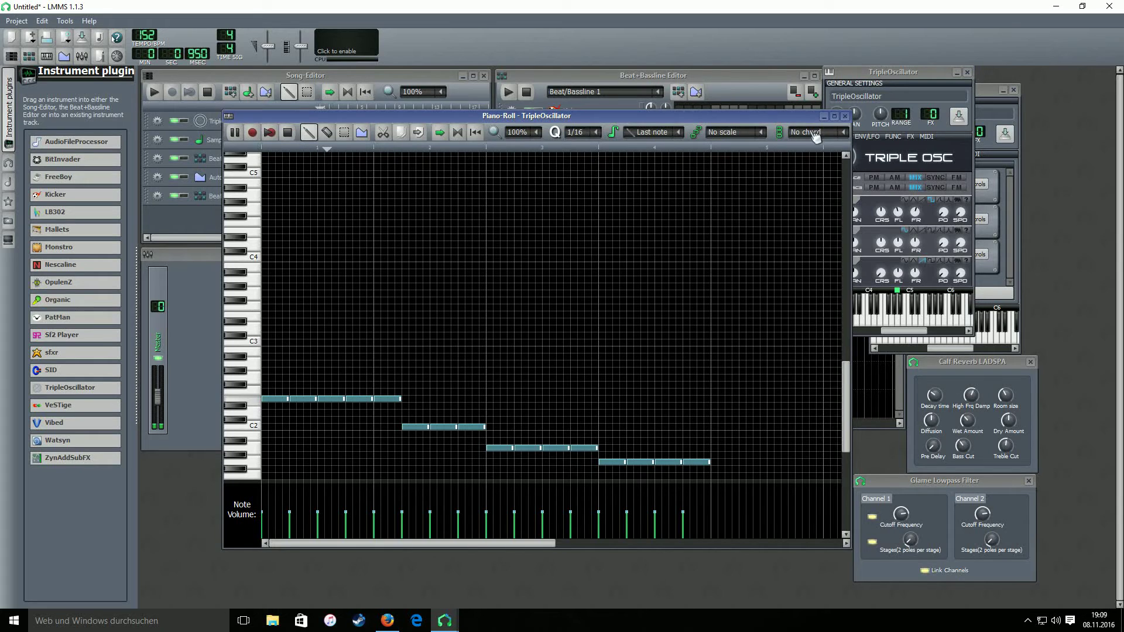
{"action": "left_click", "coordinate": [884, 76]}
{"action": "left_click_drag", "start_coordinate": [881, 272], "coordinate": [836, 280]}
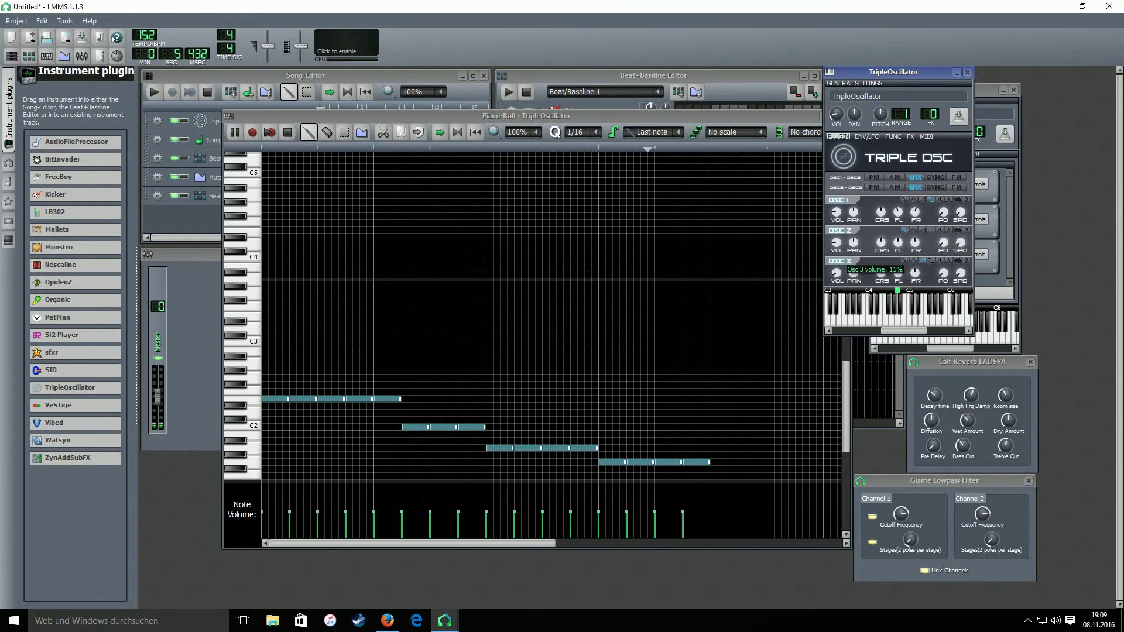
{"action": "left_click", "coordinate": [285, 132]}
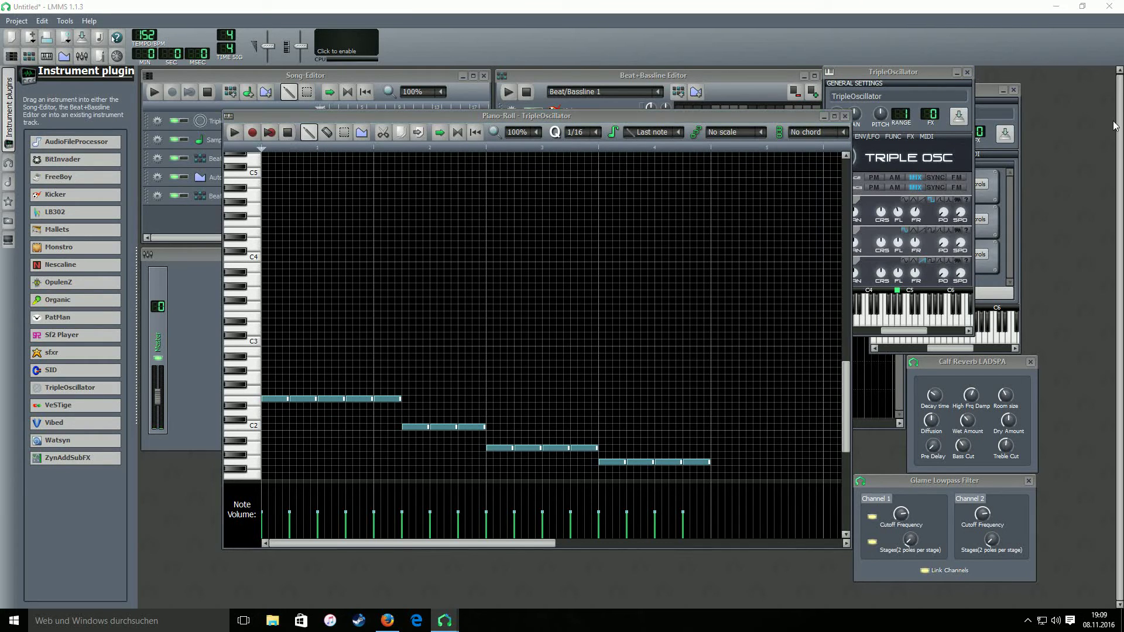
Step: Shape the bass volume envelope with full amount, maximum hold, and lowered decay and sustain, and play the pattern
{"action": "left_click", "coordinate": [863, 81]}
{"action": "left_click", "coordinate": [863, 138]}
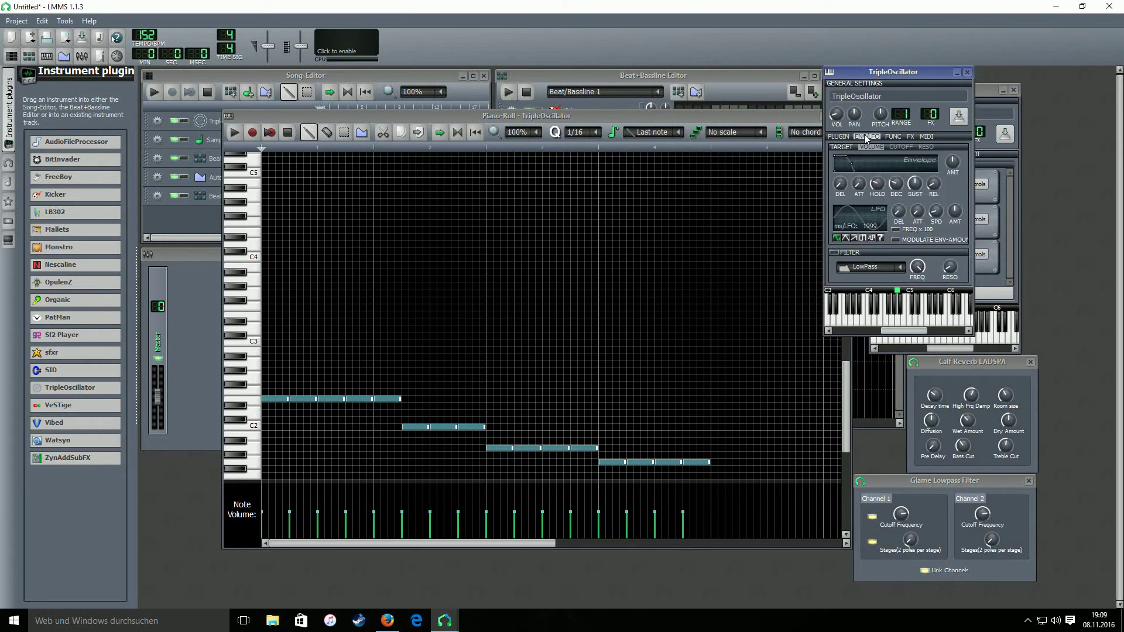
{"action": "left_click_drag", "start_coordinate": [962, 166], "coordinate": [961, 153]}
{"action": "left_click_drag", "start_coordinate": [882, 200], "coordinate": [882, 199]}
{"action": "left_click", "coordinate": [911, 185]}
{"action": "left_click", "coordinate": [859, 190]}
{"action": "left_click", "coordinate": [235, 132]}
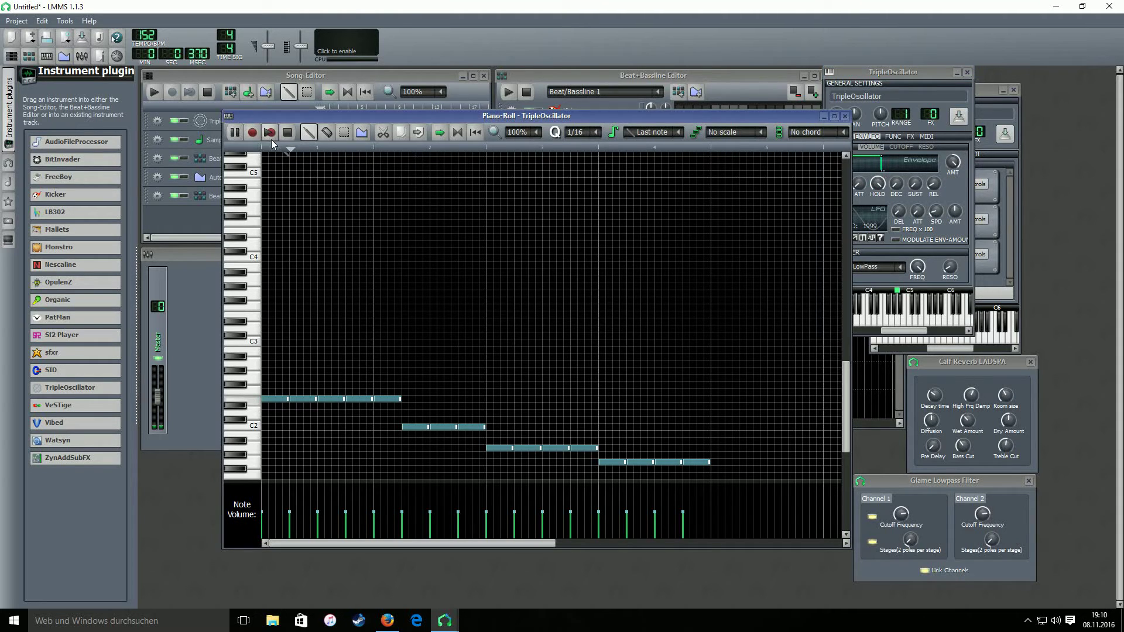
{"action": "left_click_drag", "start_coordinate": [859, 185], "coordinate": [859, 176]}
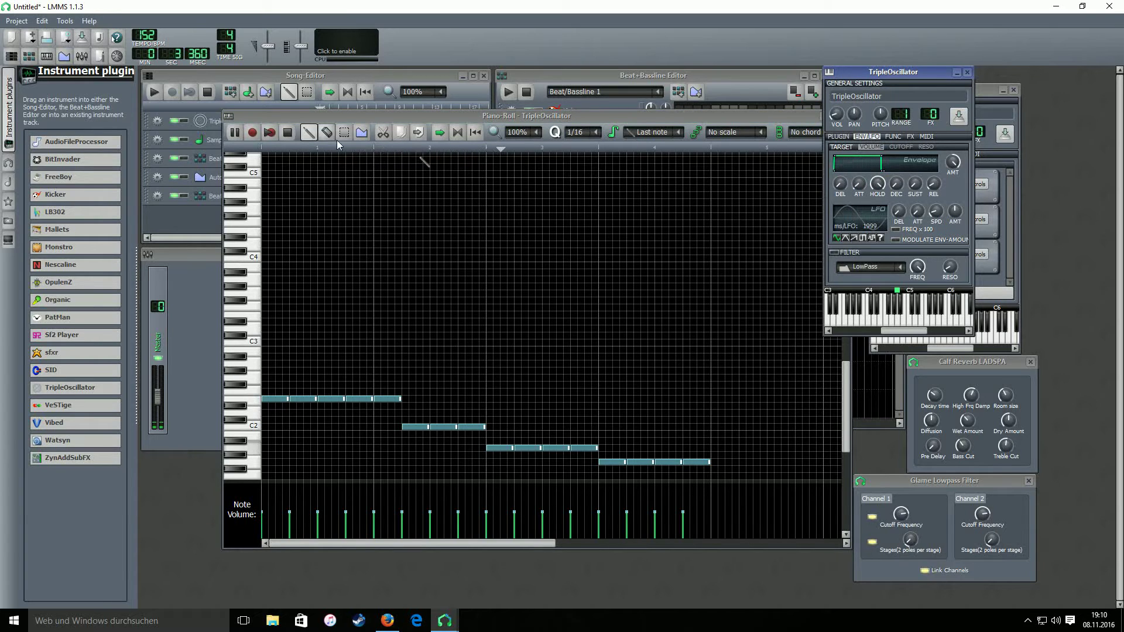
Step: Stop playback and raise the first note of the last bass group to the third group's pitch
{"action": "left_click", "coordinate": [287, 132]}
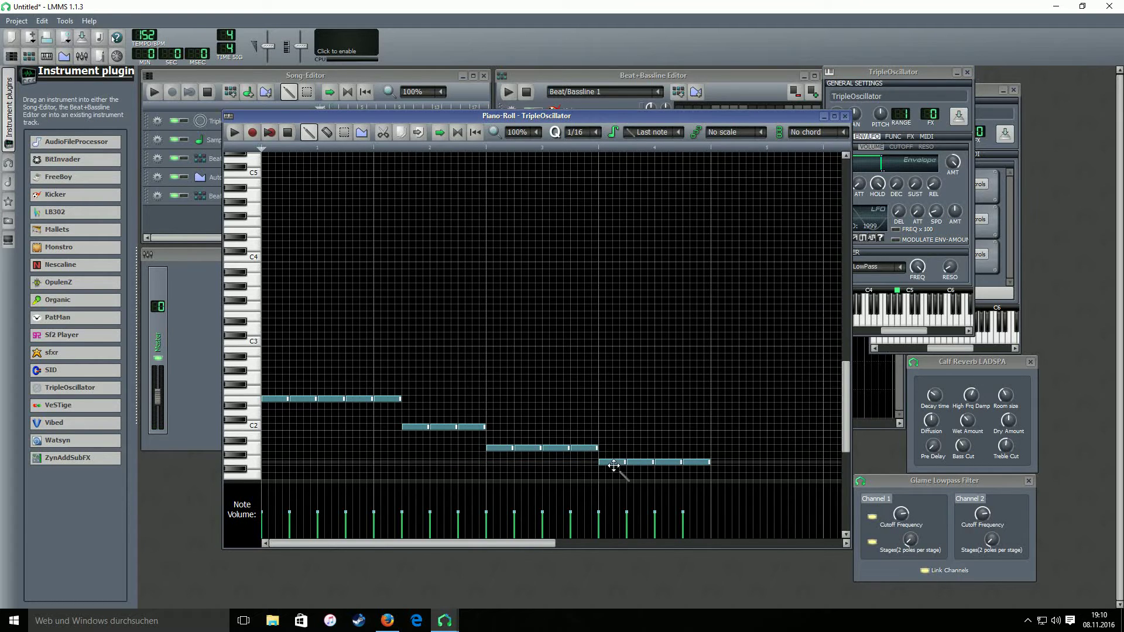
{"action": "left_click_drag", "start_coordinate": [613, 465], "coordinate": [614, 450]}
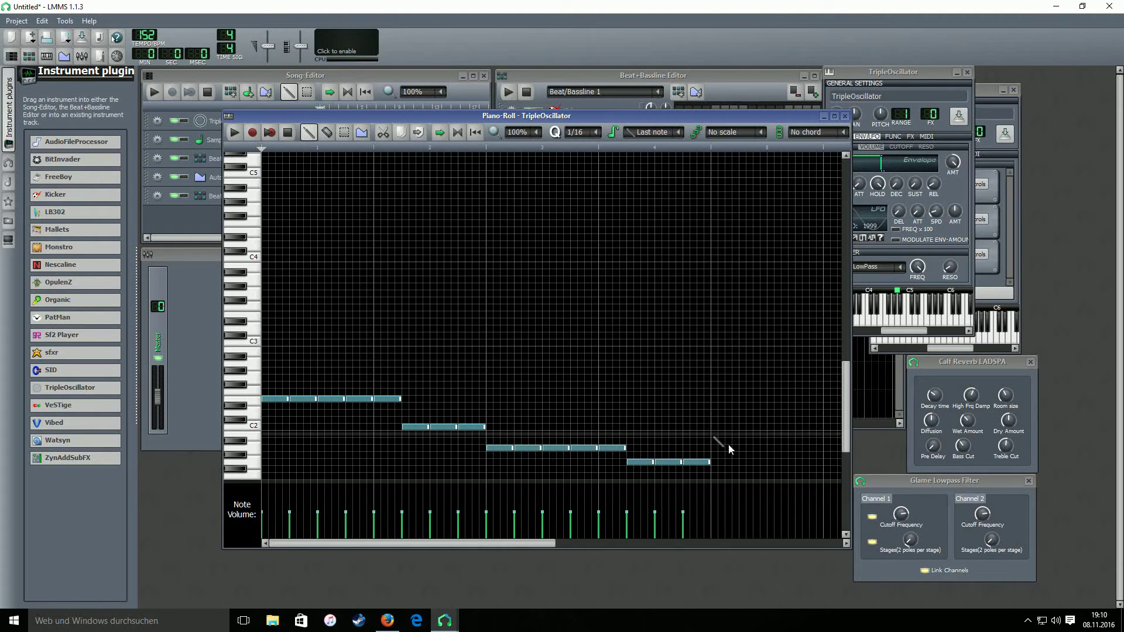
Step: Enable the bass filter as 2x LowPass with a cutoff of about 295 Hz, and raise its resonance during playback
{"action": "left_click", "coordinate": [898, 73]}
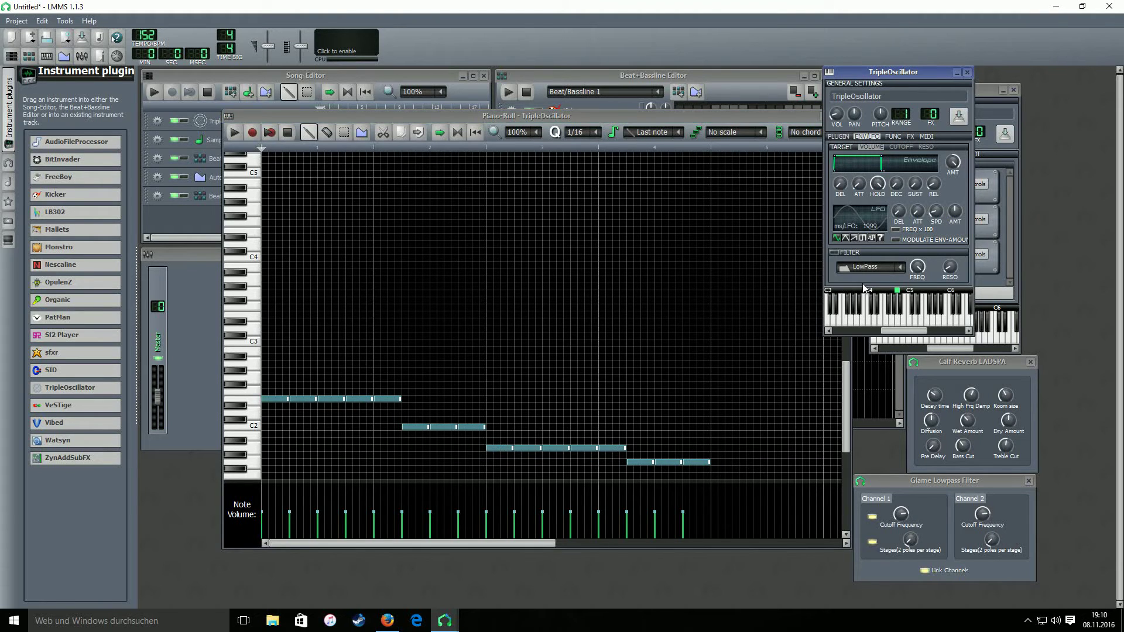
{"action": "left_click", "coordinate": [872, 267]}
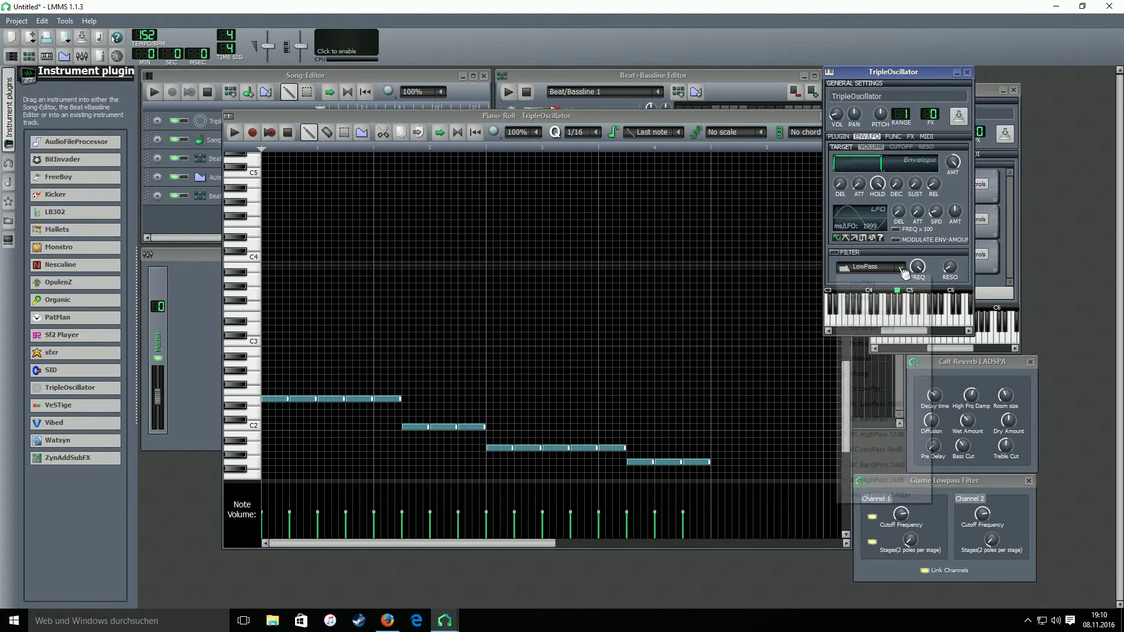
{"action": "left_click", "coordinate": [879, 389]}
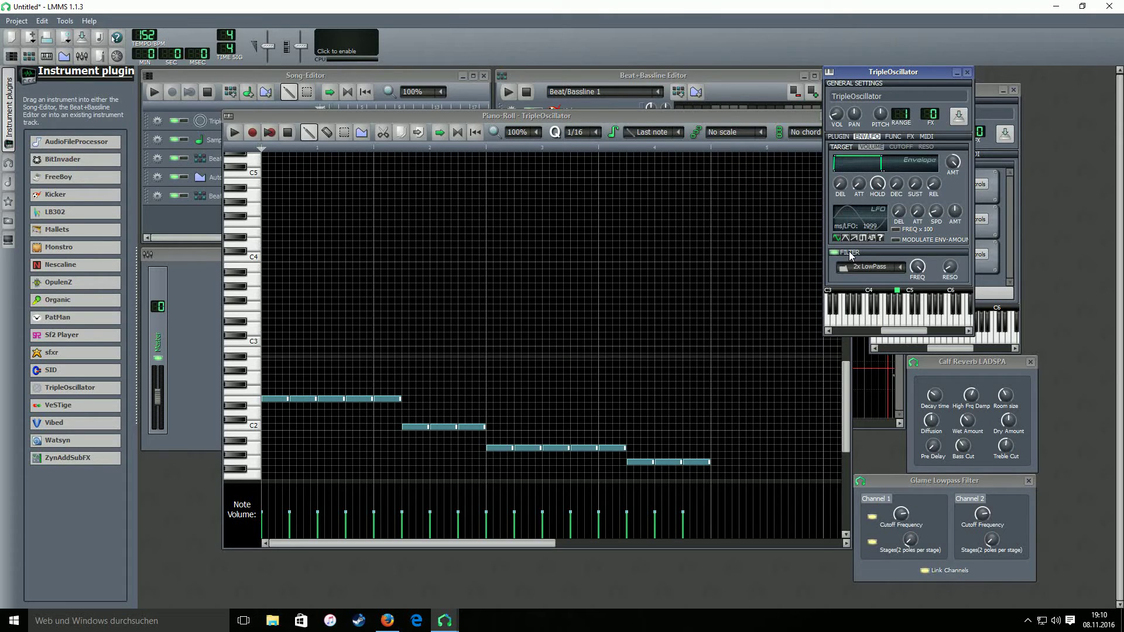
{"action": "left_click_drag", "start_coordinate": [923, 277], "coordinate": [923, 279]}
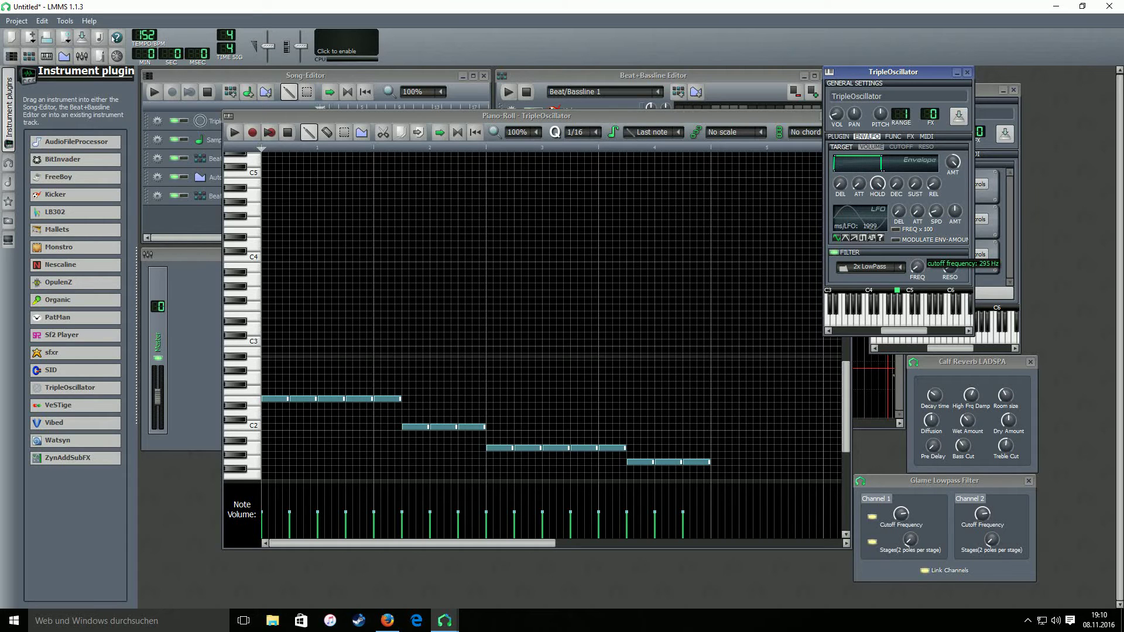
{"action": "key", "text": "space"}
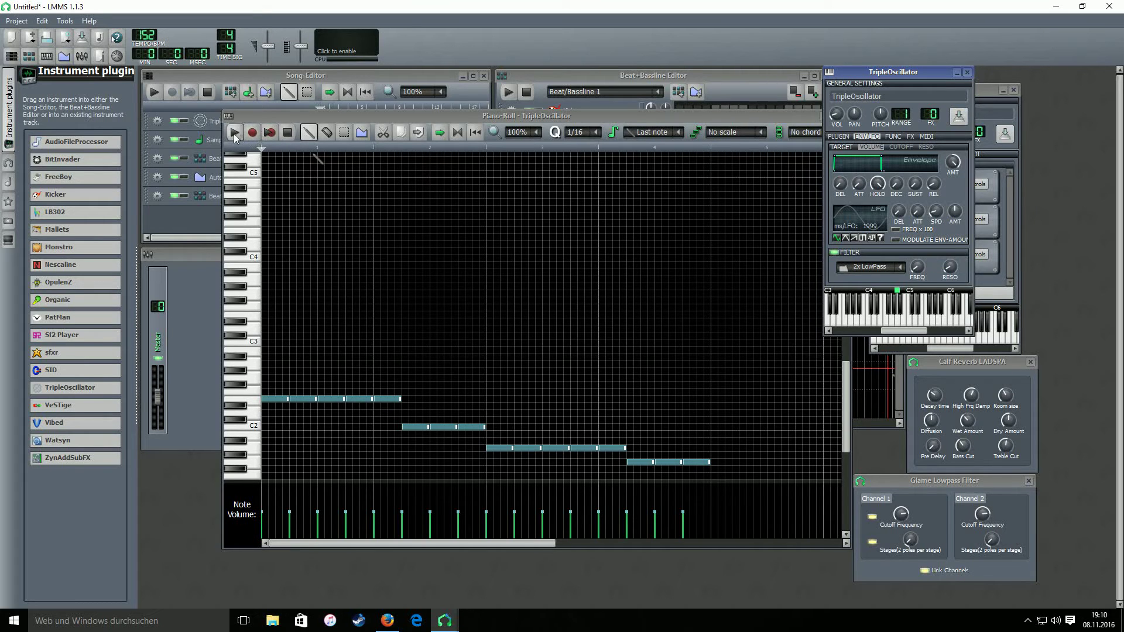
{"action": "left_click", "coordinate": [950, 266]}
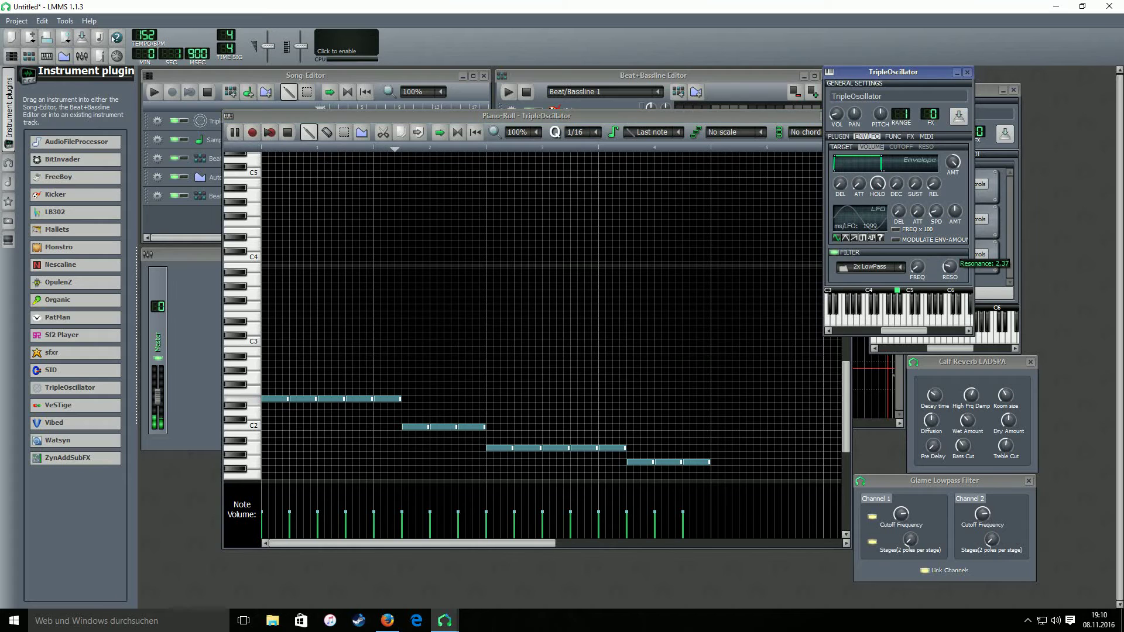
{"action": "left_click_drag", "start_coordinate": [950, 266], "coordinate": [950, 270]}
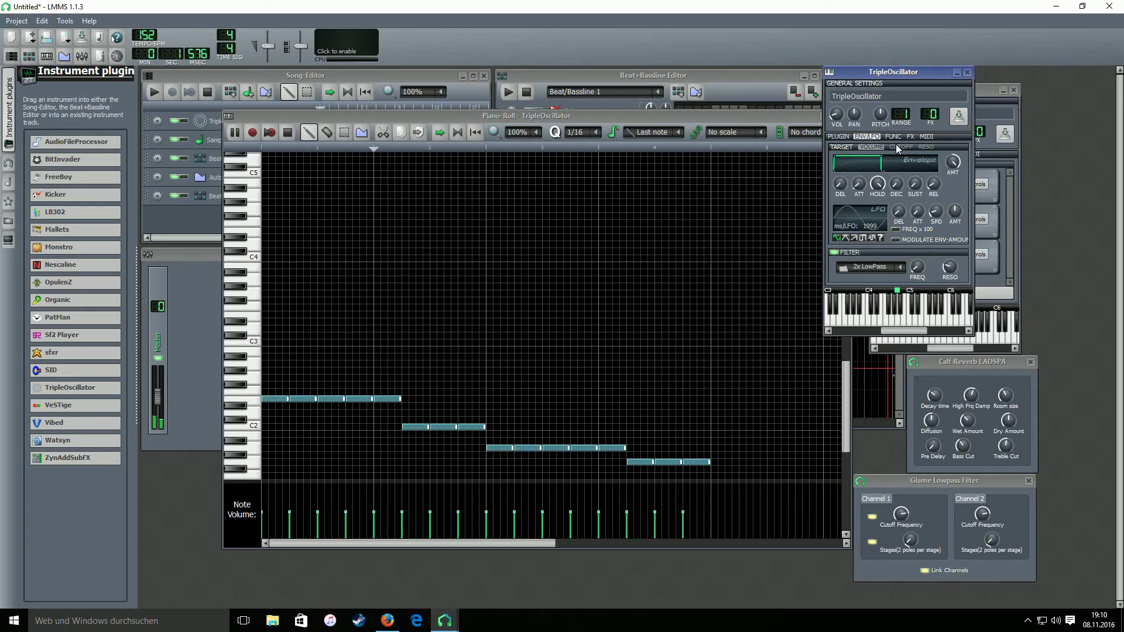
Step: Check the cutoff envelope while the pattern plays, return to the volume envelope, and stop playback
{"action": "left_click", "coordinate": [896, 146]}
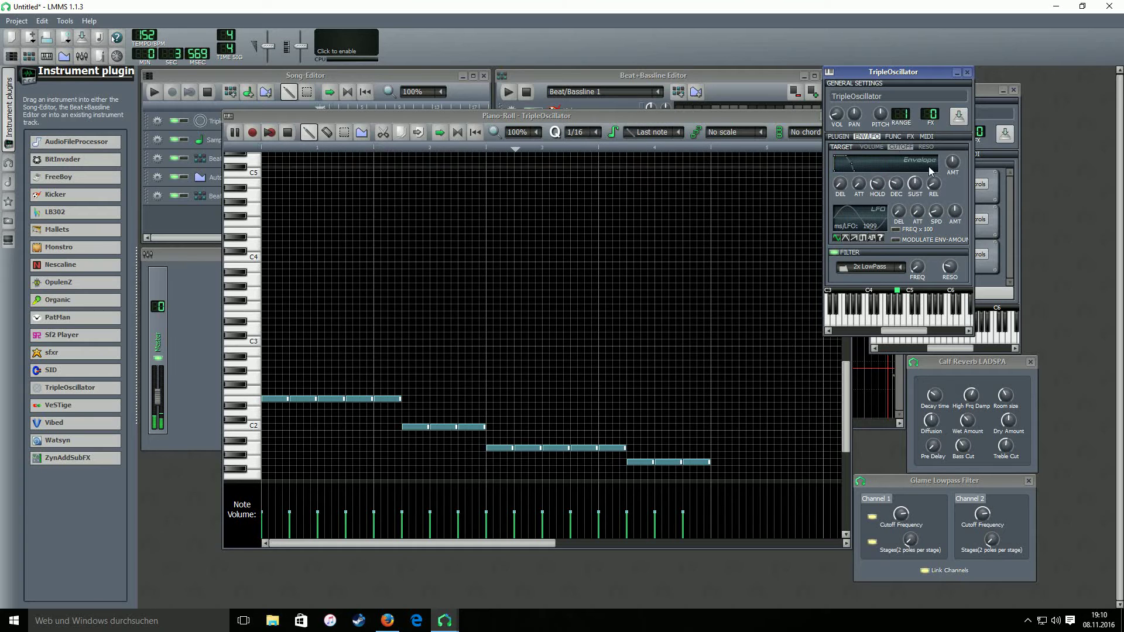
{"action": "left_click", "coordinate": [861, 147]}
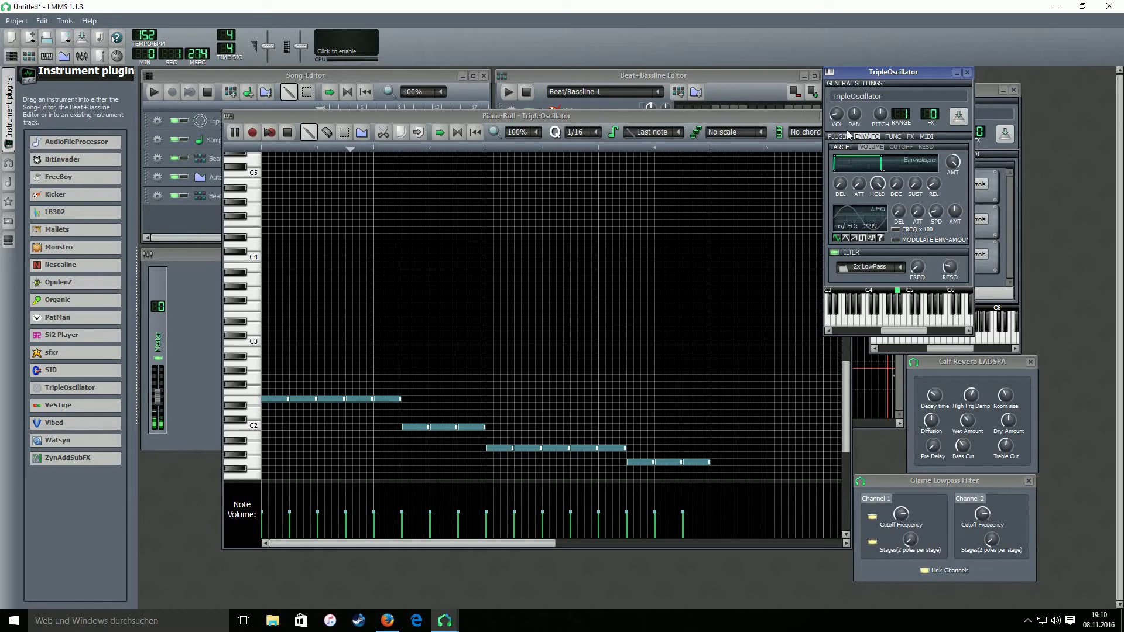
{"action": "left_click", "coordinate": [287, 131]}
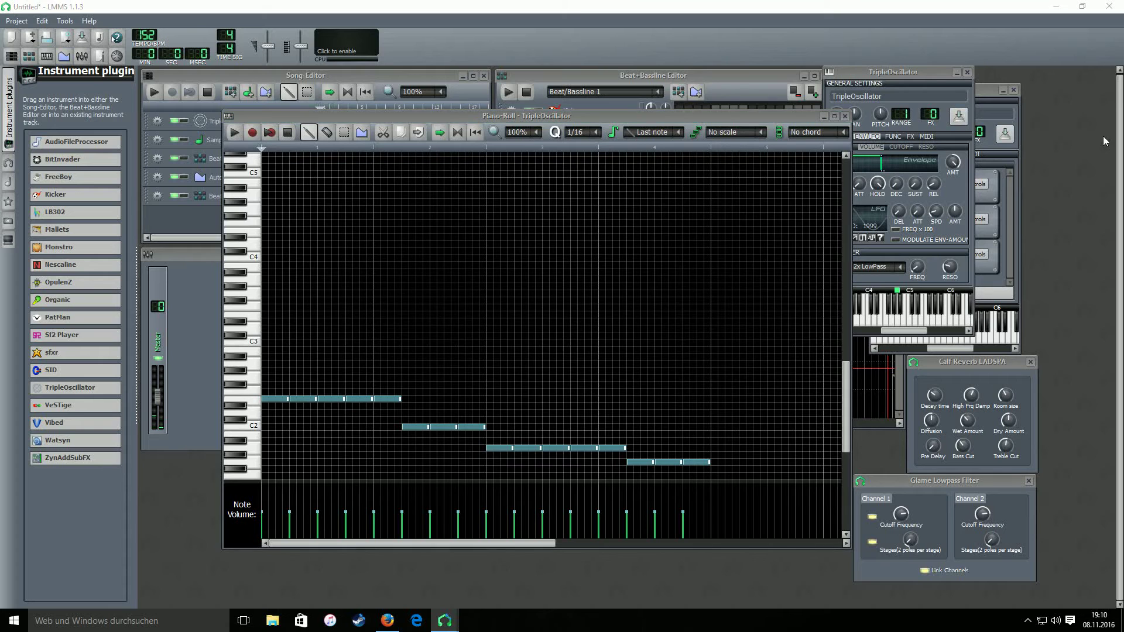
Step: Add the LADSPA C* Narrower stereo width reduction effect to the bass instrument and adjust its strength
{"action": "left_click", "coordinate": [910, 137]}
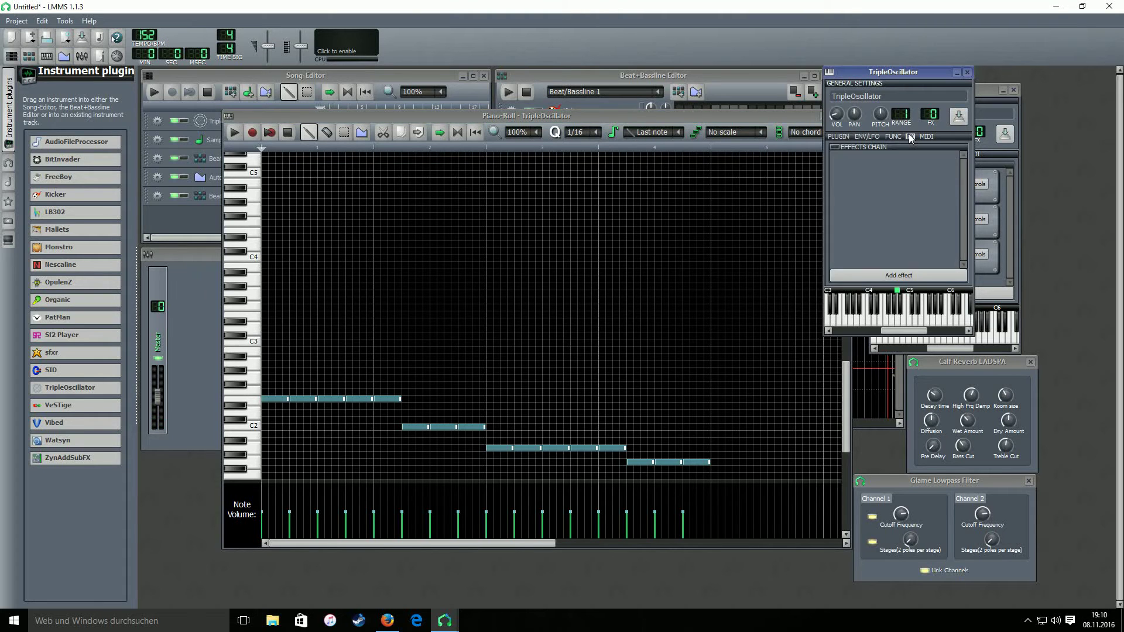
{"action": "left_click", "coordinate": [895, 274]}
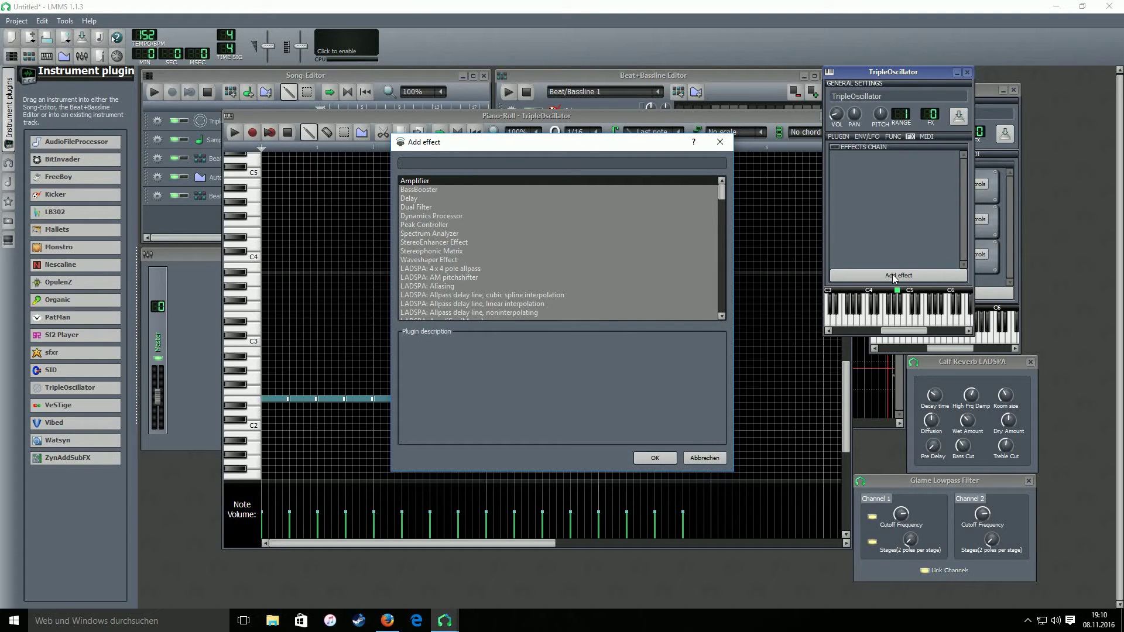
{"action": "type", "text": "stere"}
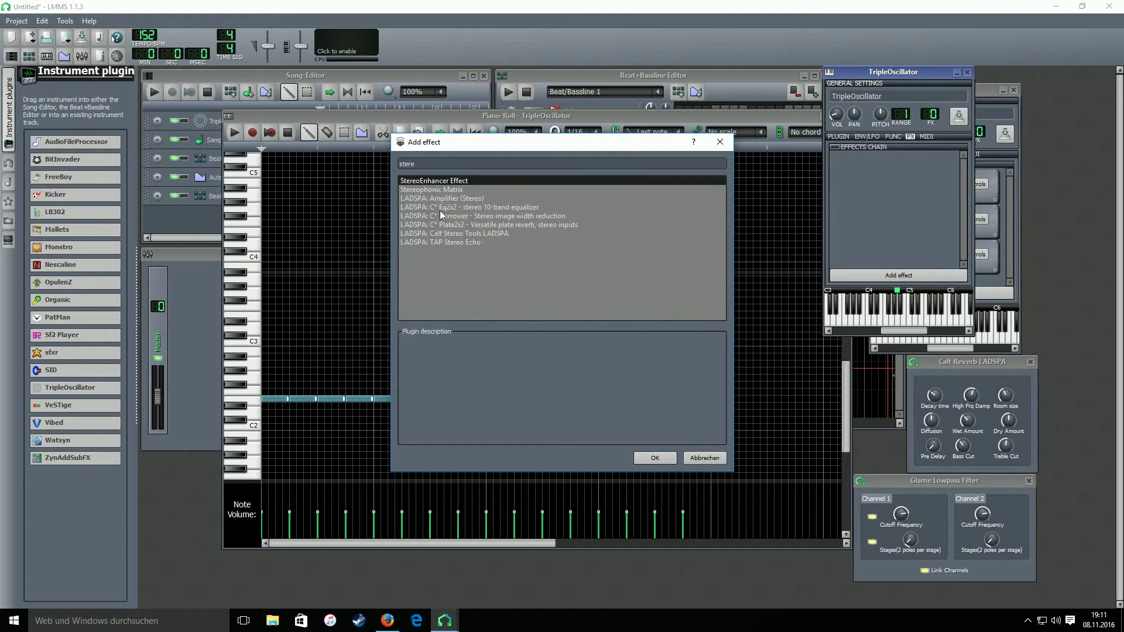
{"action": "double_click", "coordinate": [478, 217]}
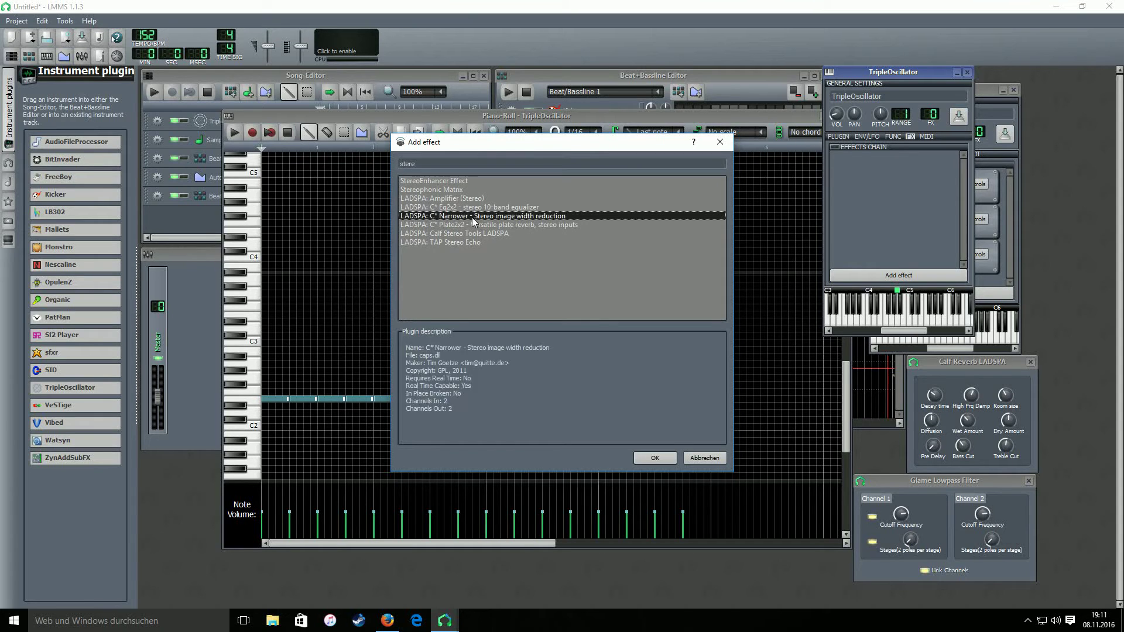
{"action": "left_click_drag", "start_coordinate": [1054, 71], "coordinate": [751, 153]}
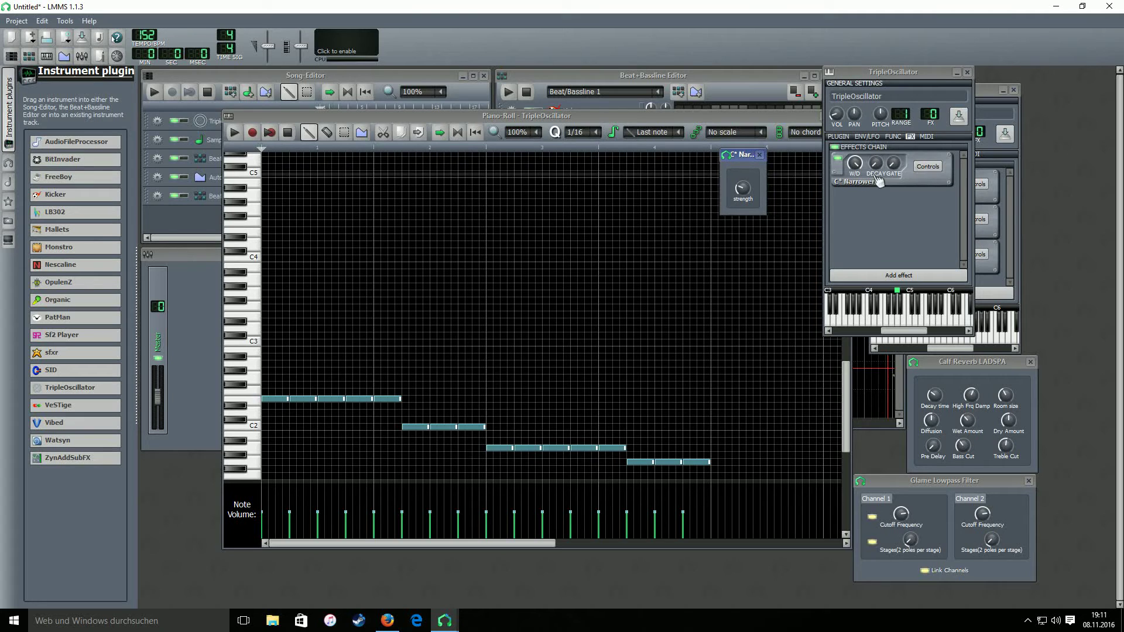
{"action": "left_click_drag", "start_coordinate": [743, 189], "coordinate": [773, 196]}
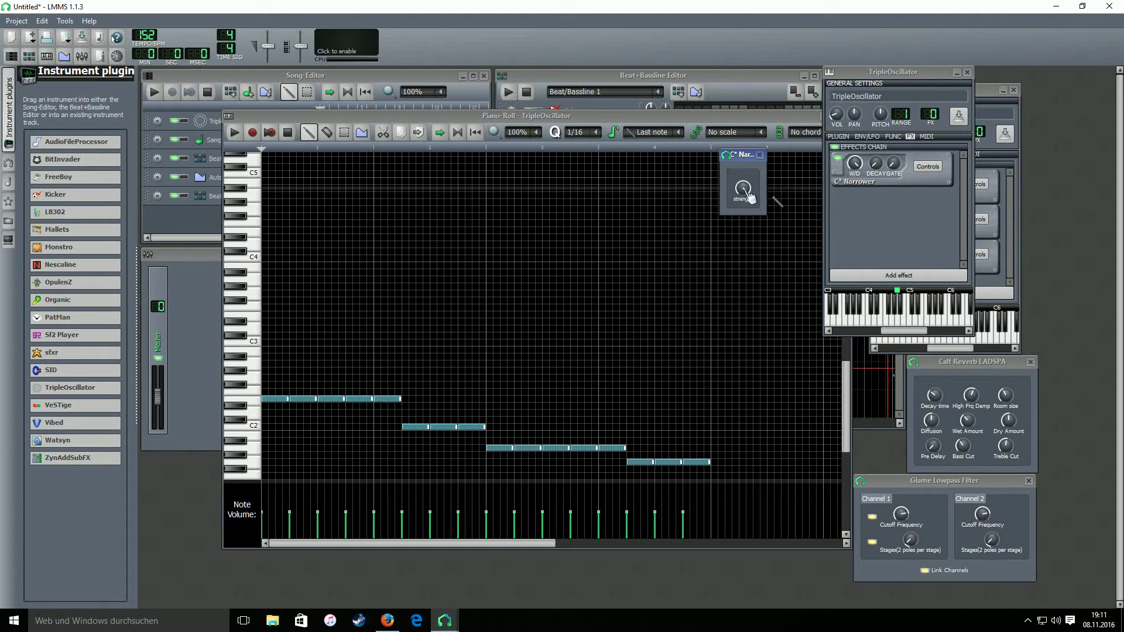
Step: Play the bass pattern and fine-tune the bass instrument's volume
{"action": "left_click", "coordinate": [235, 134]}
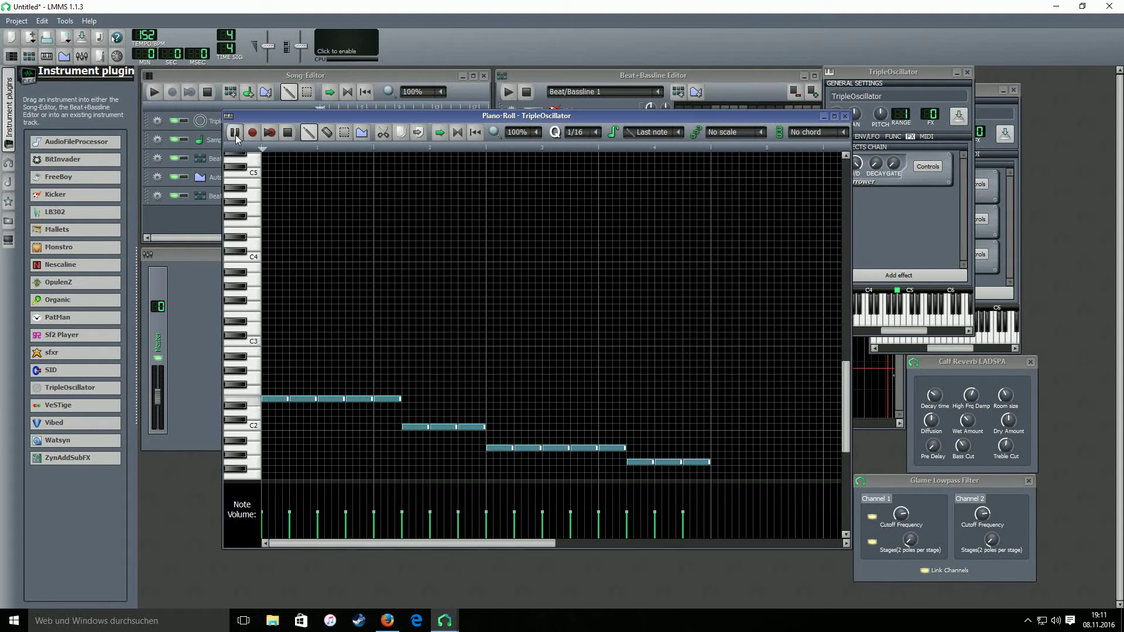
{"action": "left_click", "coordinate": [910, 218]}
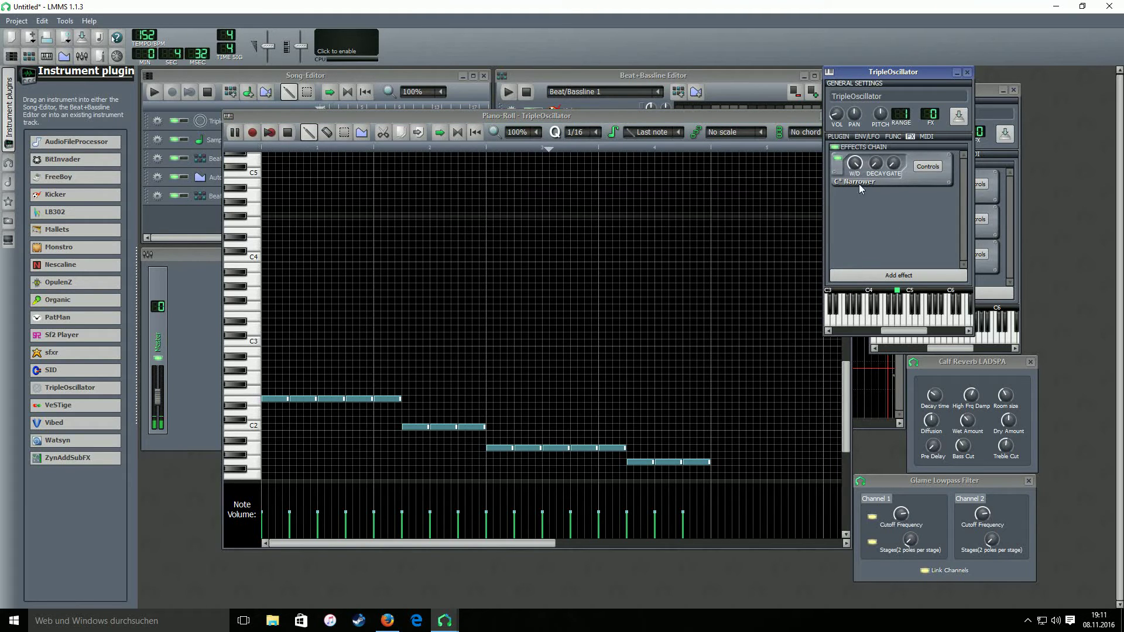
{"action": "left_click_drag", "start_coordinate": [837, 122], "coordinate": [836, 119]}
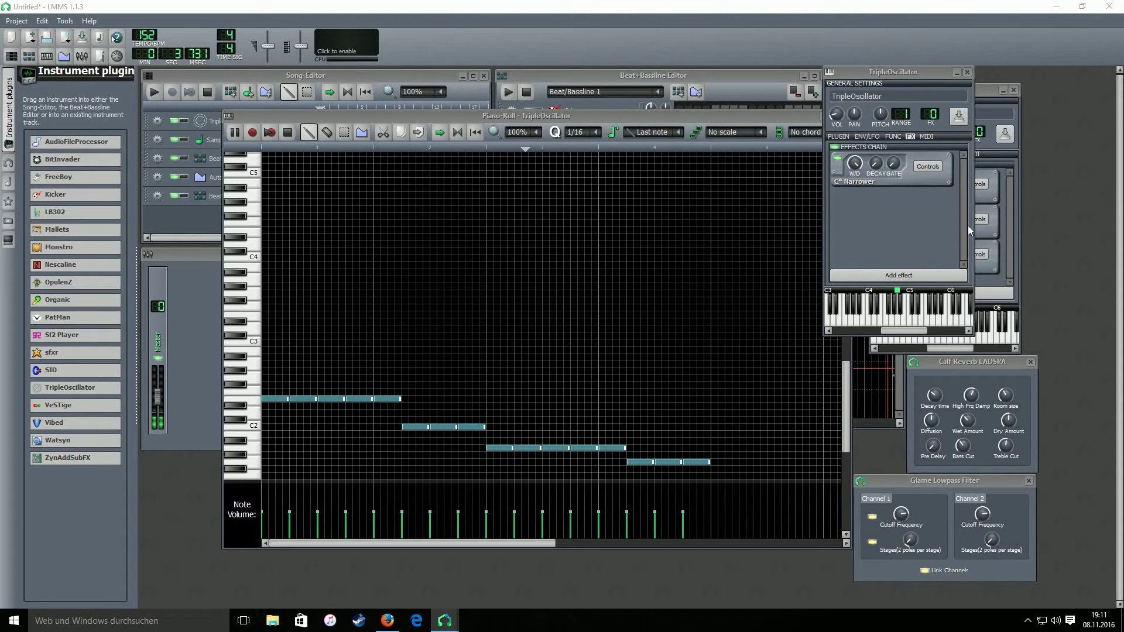
Step: Add the BassBooster effect to the bass instrument's effects chain and close its controls
{"action": "left_click", "coordinate": [897, 275]}
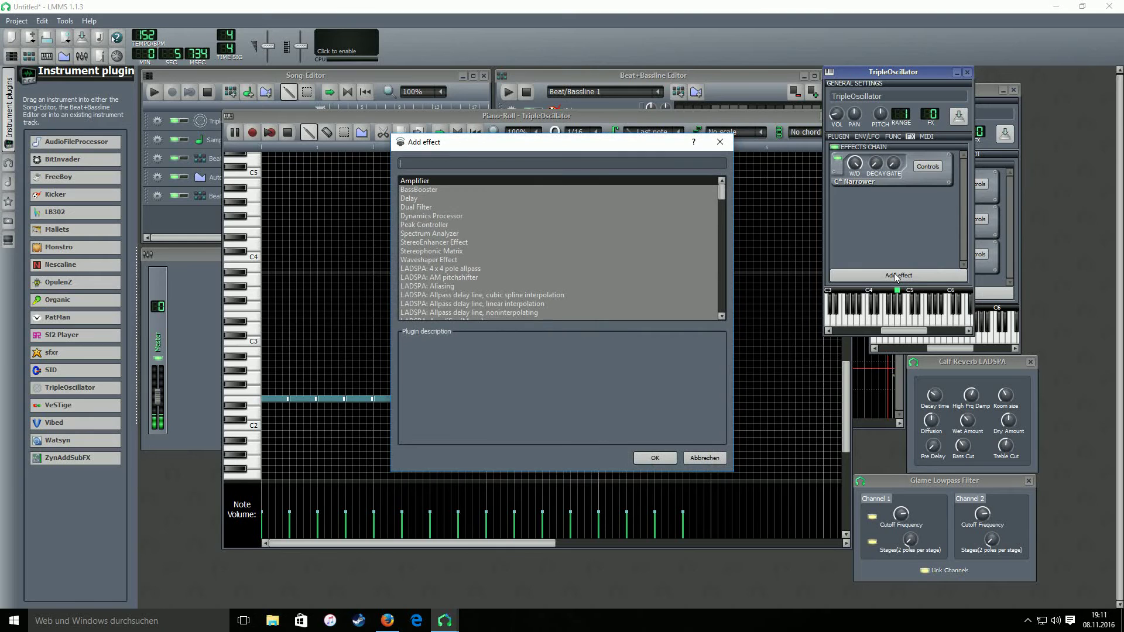
{"action": "type", "text": "bas"}
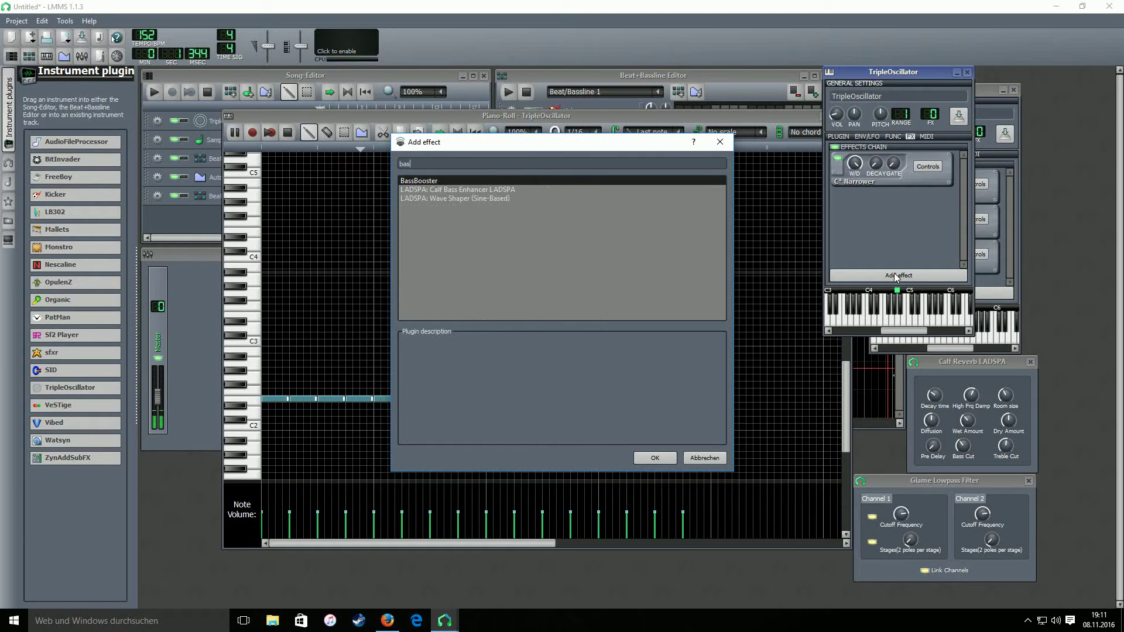
{"action": "type", "text": "s"}
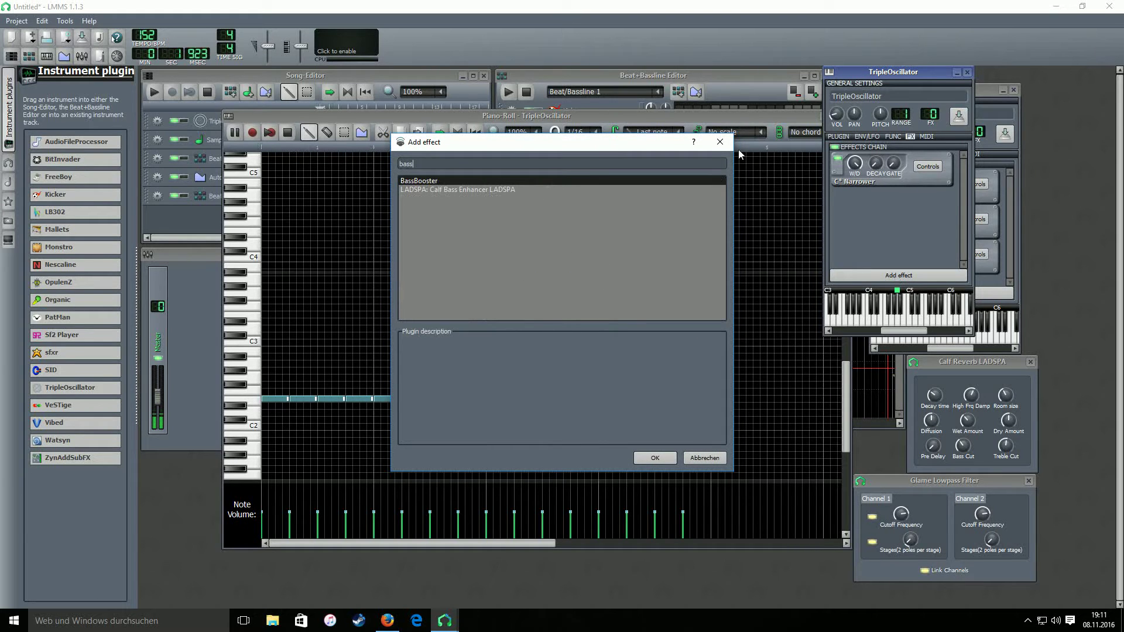
{"action": "double_click", "coordinate": [435, 182]}
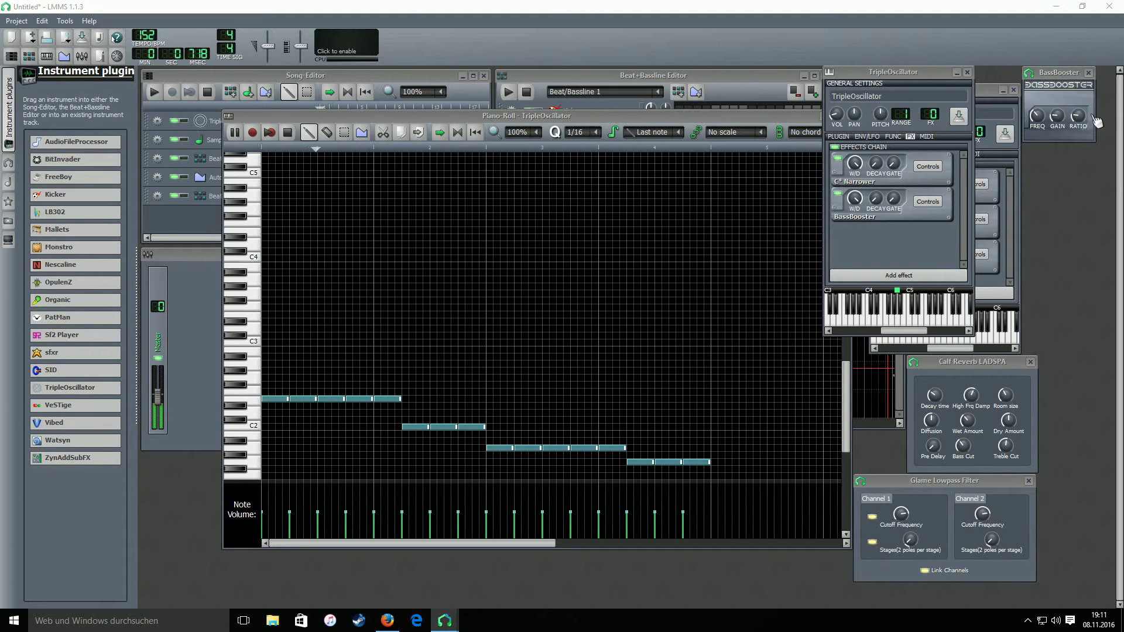
{"action": "left_click", "coordinate": [1095, 97]}
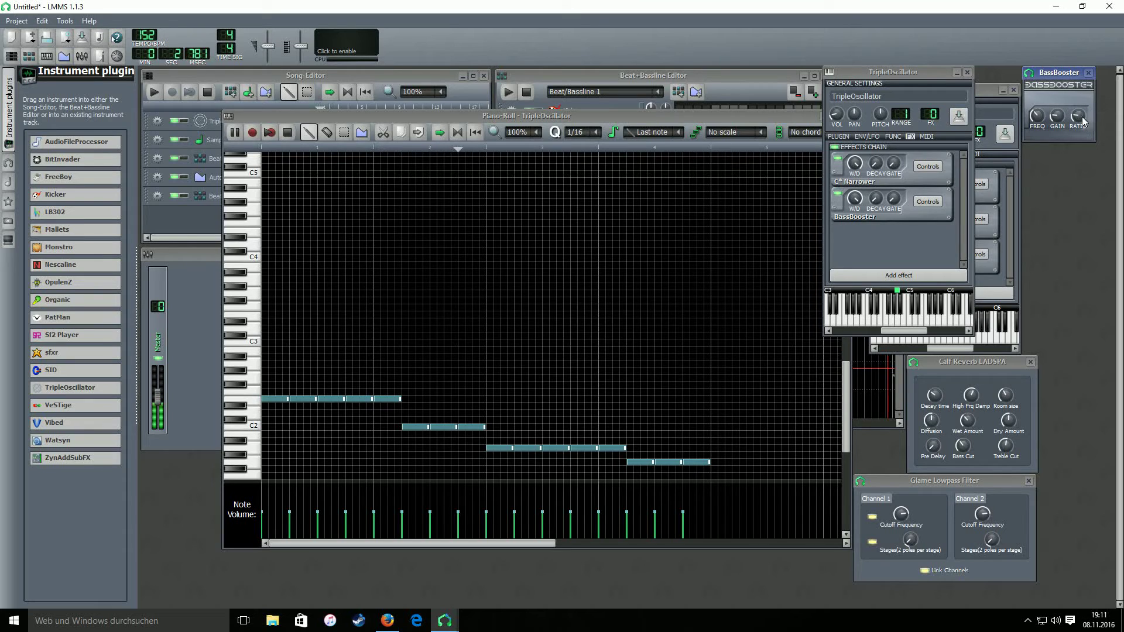
{"action": "left_click", "coordinate": [1090, 73]}
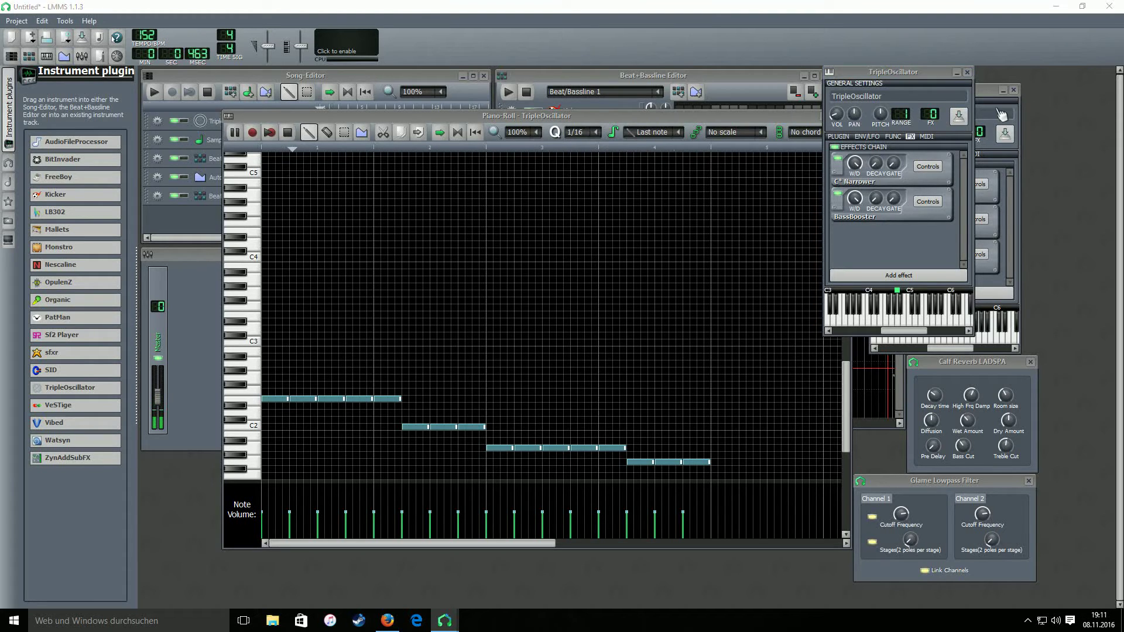
Step: Add the LADSPA Hard Limiter effect to the bass instrument's chain and stop the pattern playback
{"action": "left_click", "coordinate": [839, 125]}
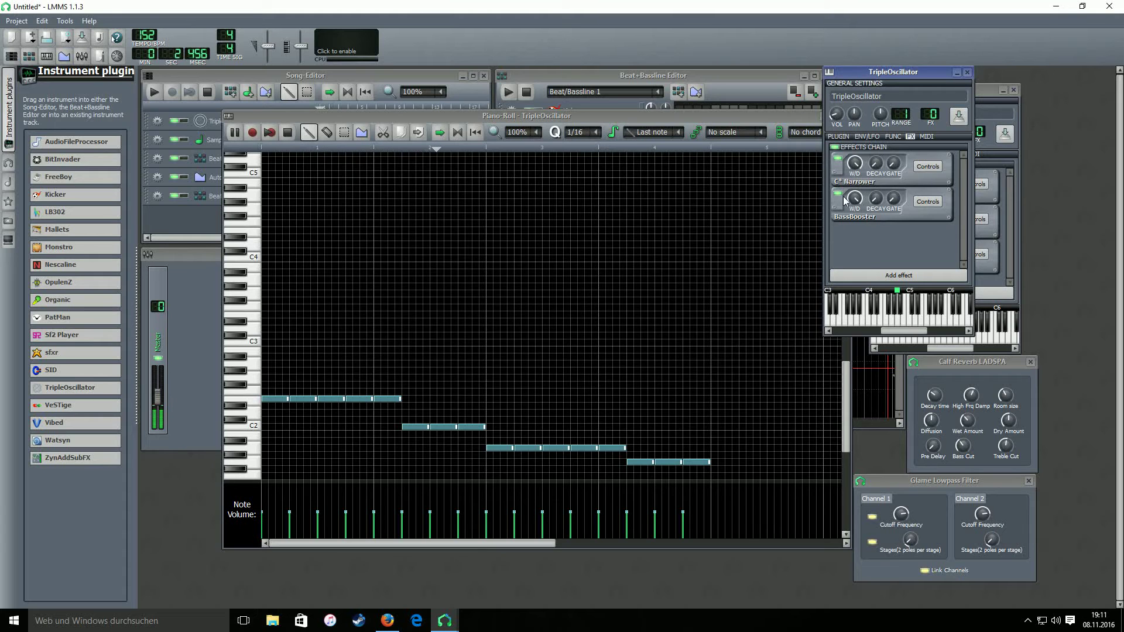
{"action": "left_click", "coordinate": [866, 274]}
{"action": "type", "text": "limiter"}
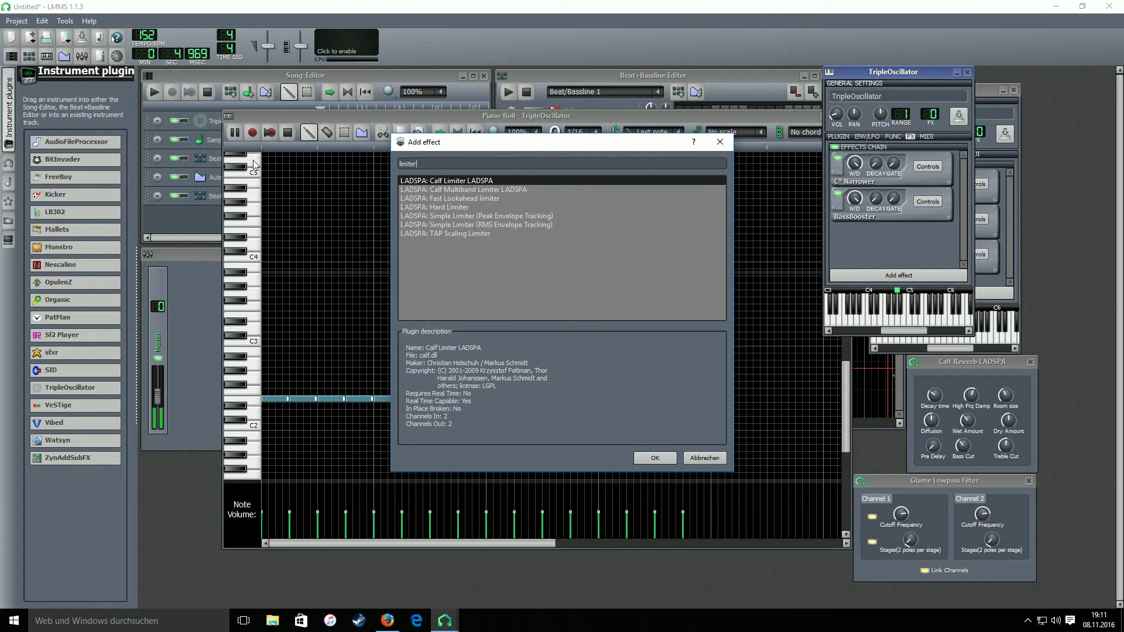
{"action": "left_click", "coordinate": [459, 208]}
{"action": "double_click", "coordinate": [459, 207]}
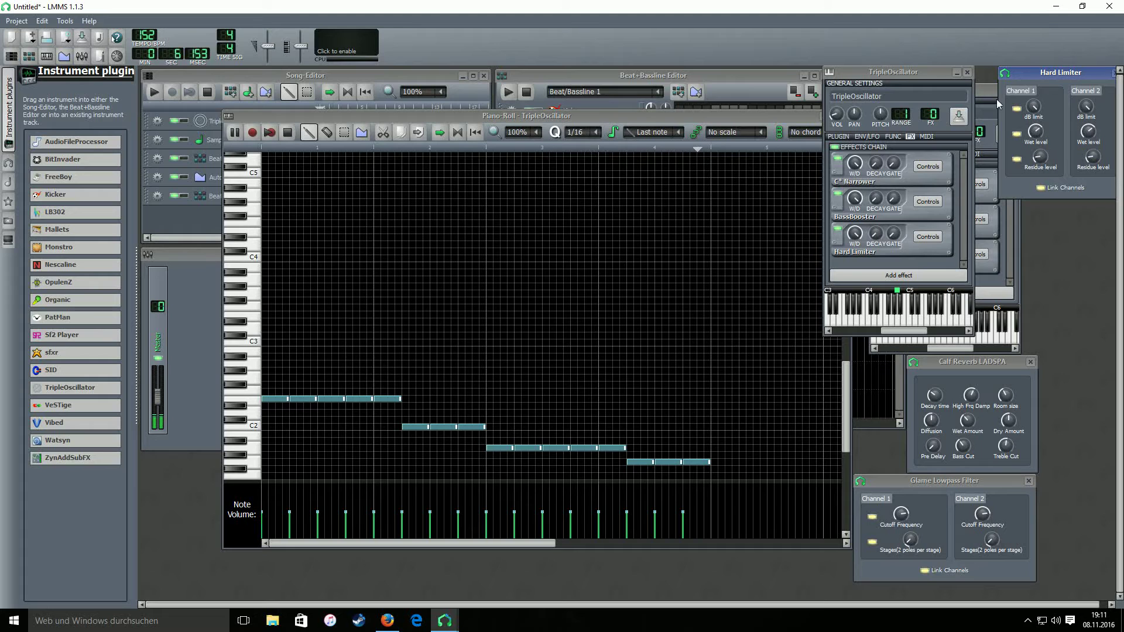
{"action": "left_click", "coordinate": [289, 136]}
Step: Place a Beat/Bassline 1 block at the song start, play the song, and extend the block to match the length of Beat/Bassline 0
{"action": "left_click", "coordinate": [302, 80]}
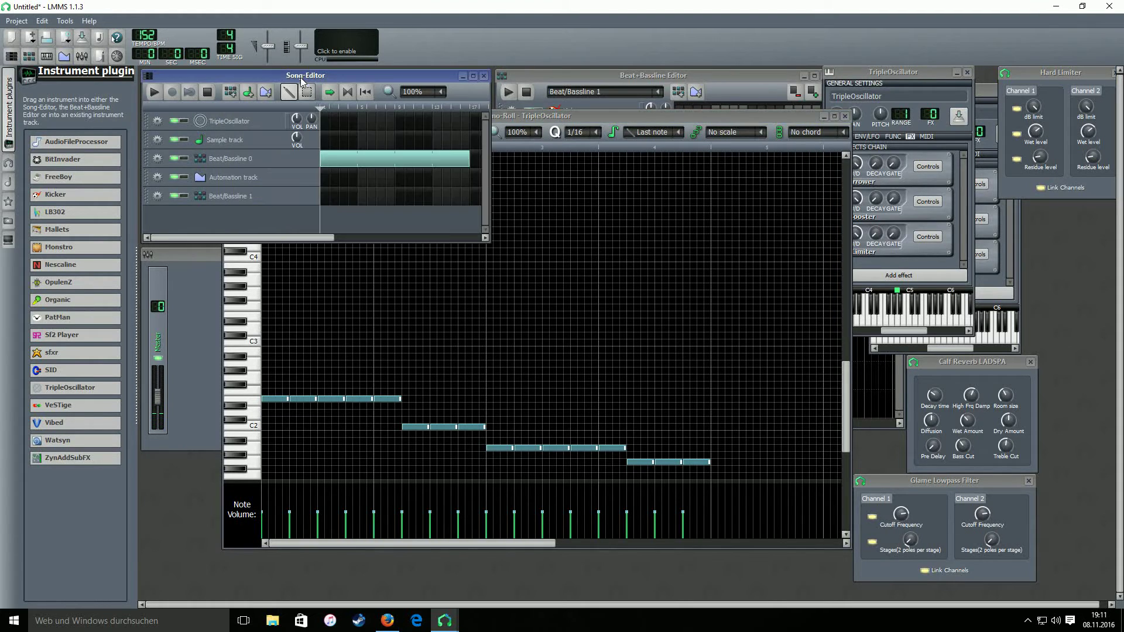
{"action": "left_click", "coordinate": [326, 201]}
{"action": "left_click", "coordinate": [154, 91]}
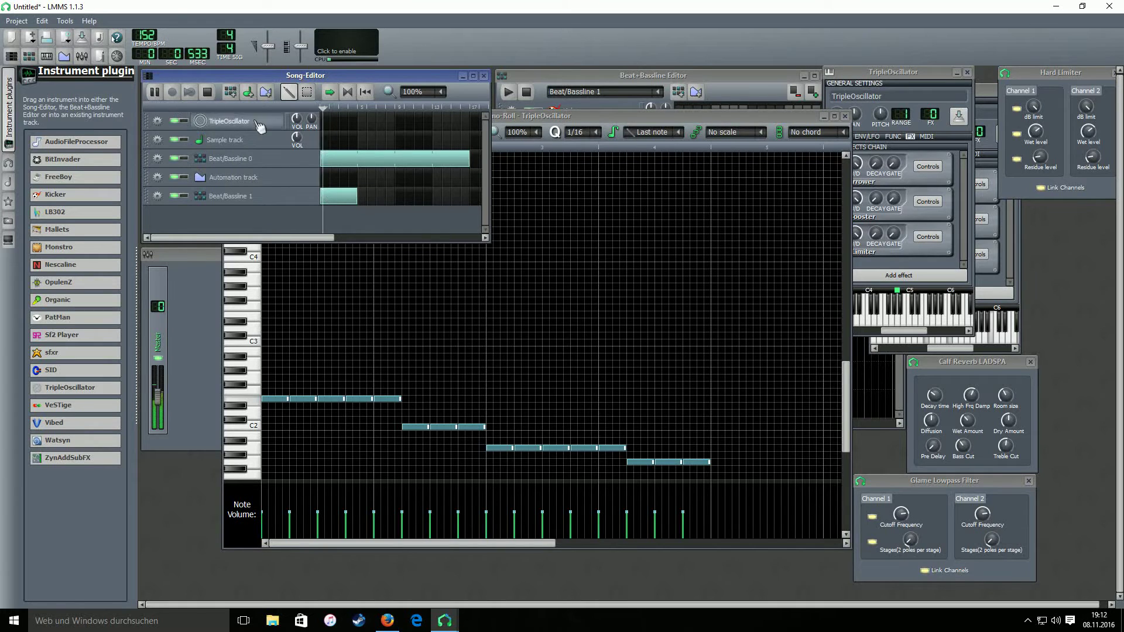
{"action": "left_click_drag", "start_coordinate": [358, 195], "coordinate": [470, 198]}
Step: Set the chord TripleOscillator's volume to 9.6%, and close both instrument windows and the limiter, reverb and lowpass controls before stopping playback
{"action": "left_click", "coordinate": [986, 97]}
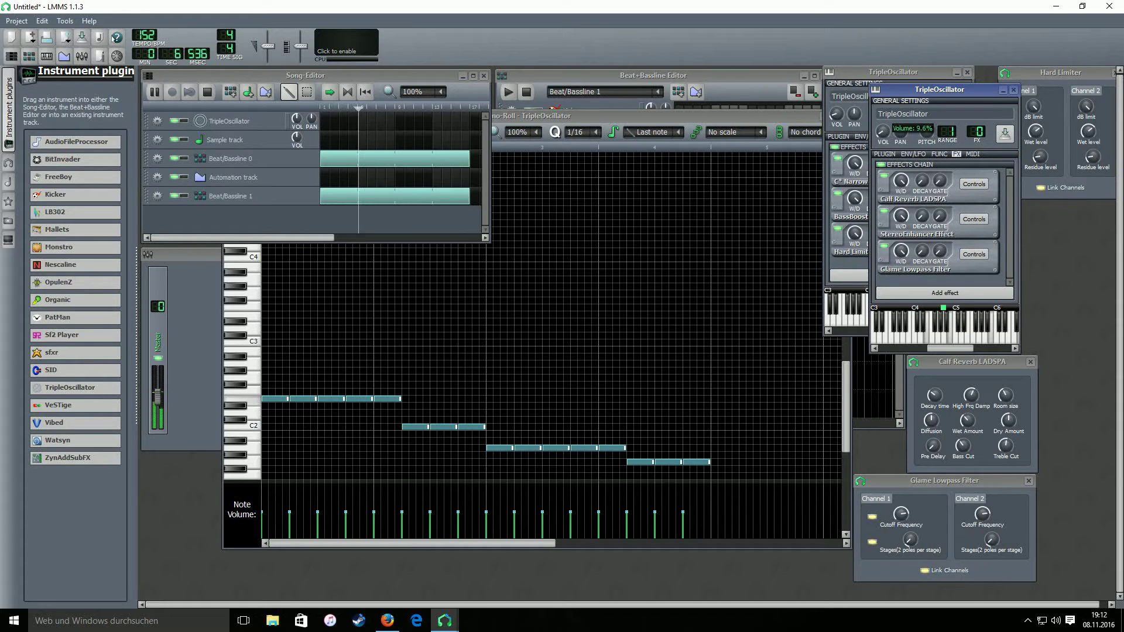
{"action": "left_click", "coordinate": [1013, 90]}
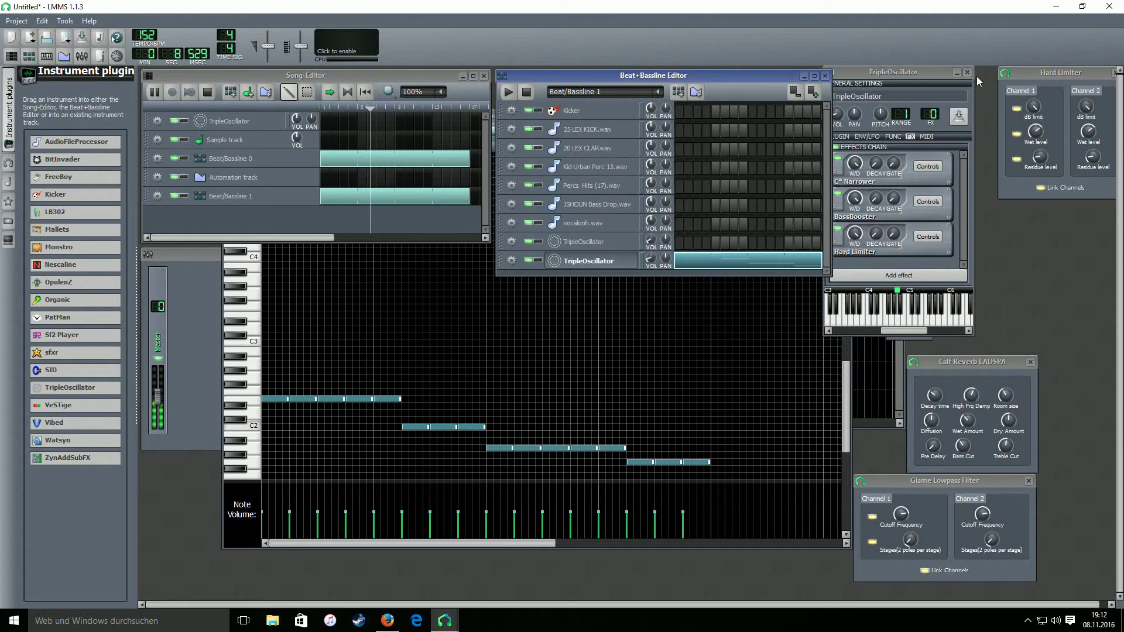
{"action": "left_click", "coordinate": [968, 72]}
{"action": "left_click_drag", "start_coordinate": [1035, 76], "coordinate": [986, 78]}
{"action": "left_click", "coordinate": [1067, 72]}
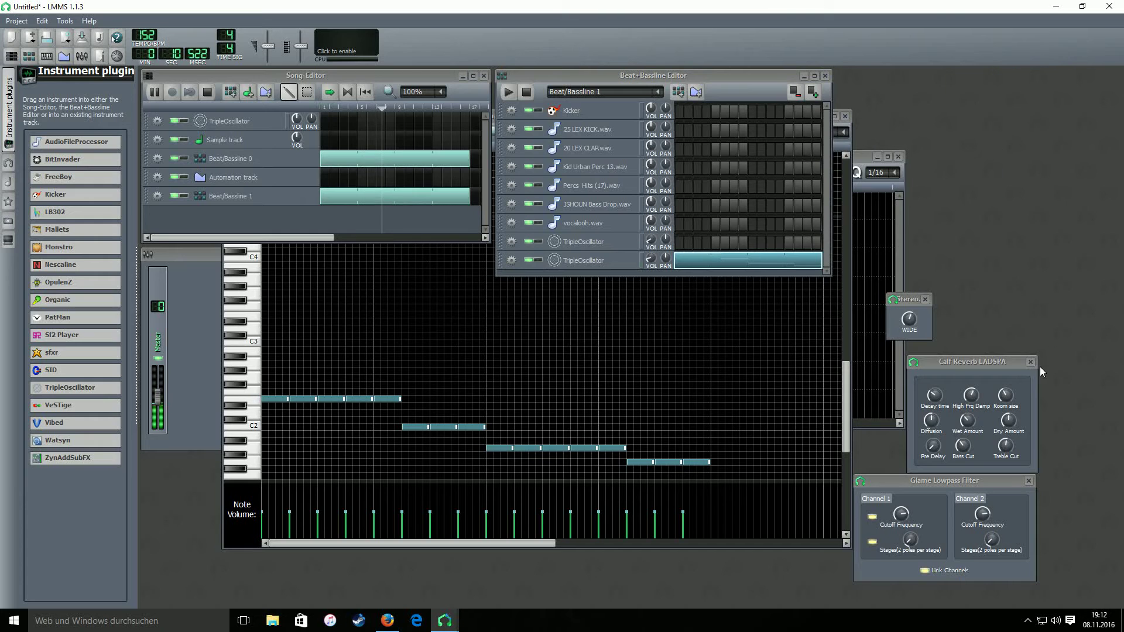
{"action": "left_click", "coordinate": [1031, 362]}
{"action": "left_click", "coordinate": [1029, 481]}
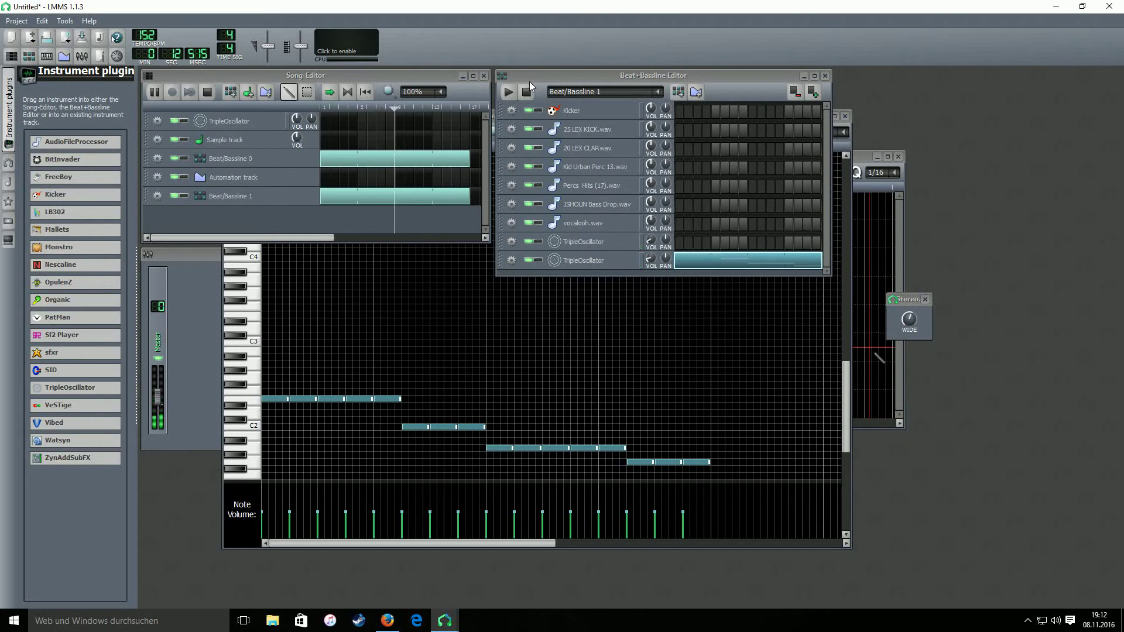
{"action": "key", "text": "space"}
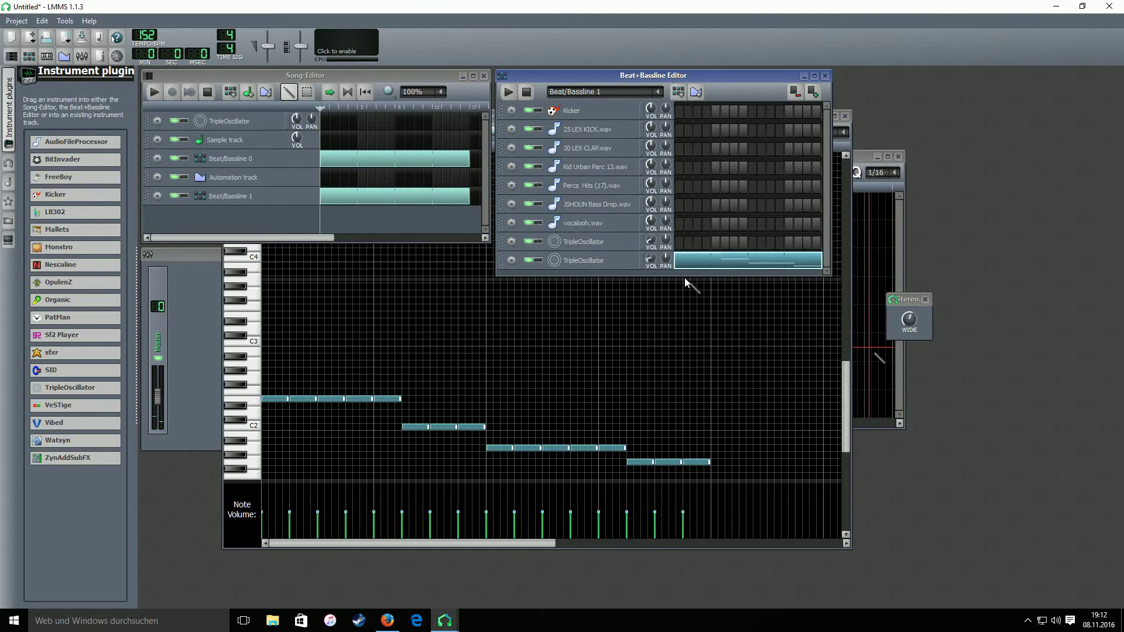
Step: Enlarge the Beat+Bassline Editor for another TripleOscillator track and create the new pattern Beat/Bassline 2
{"action": "left_click_drag", "start_coordinate": [684, 279], "coordinate": [685, 321]}
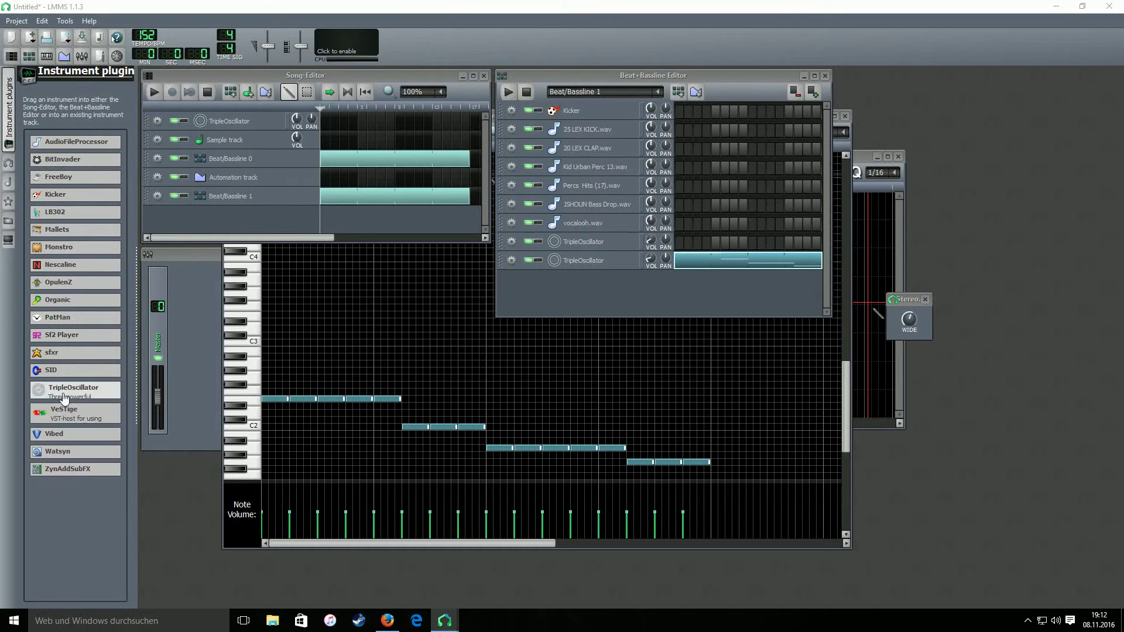
{"action": "left_click_drag", "start_coordinate": [69, 388], "coordinate": [574, 293]}
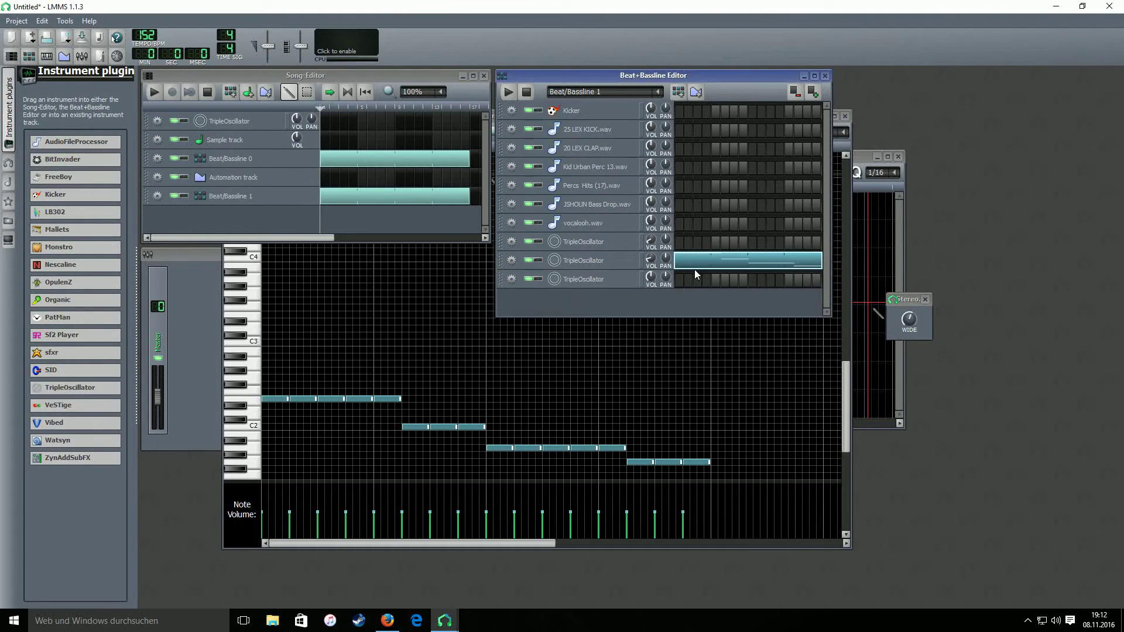
{"action": "left_click", "coordinate": [232, 91]}
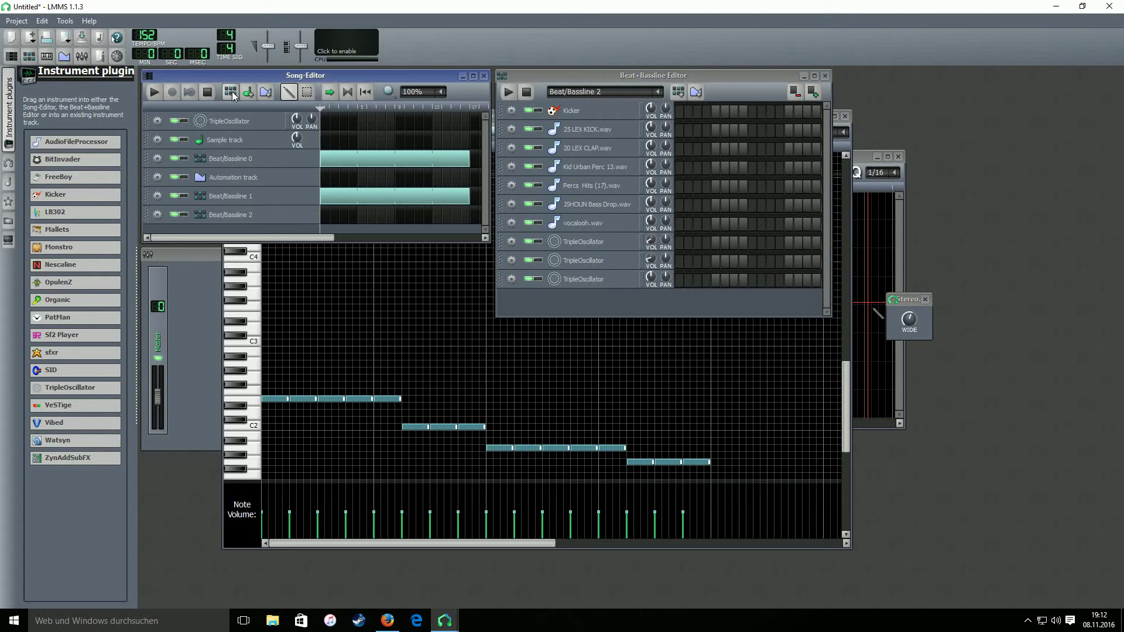
Step: Paste the copied chord pattern onto the new TripleOscillator track in Beat/Bassline 2 and open it in the Piano-Roll
{"action": "right_click", "coordinate": [698, 281]}
{"action": "left_click", "coordinate": [728, 324]}
{"action": "right_click", "coordinate": [706, 283]}
{"action": "left_click", "coordinate": [720, 293]}
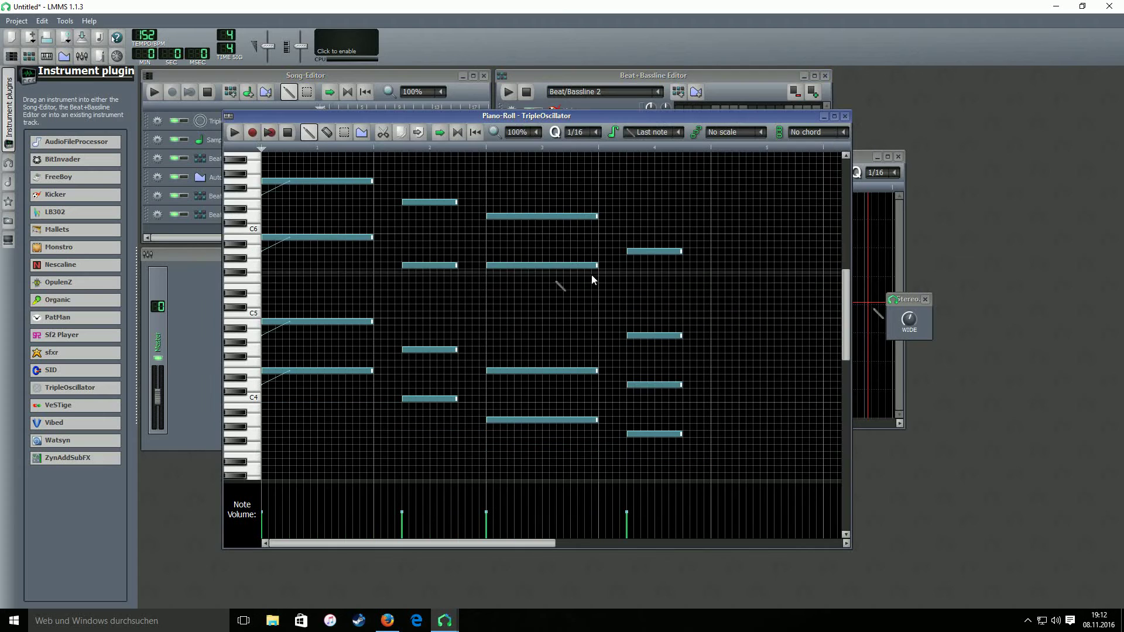
Step: Delete the upper three notes of all four chords, keeping only the lowest note of each
{"action": "right_click", "coordinate": [306, 322]}
{"action": "right_click", "coordinate": [311, 237]}
{"action": "right_click", "coordinate": [311, 181]}
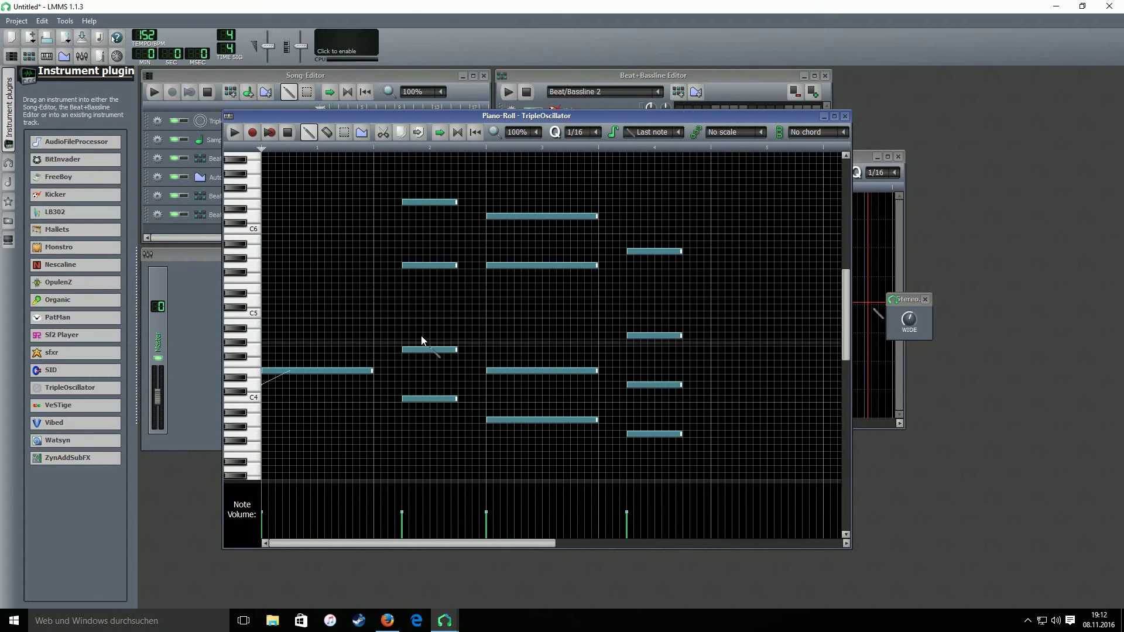
{"action": "right_click", "coordinate": [425, 350]}
{"action": "right_click", "coordinate": [428, 265]}
{"action": "right_click", "coordinate": [431, 202]}
{"action": "right_click", "coordinate": [545, 216]}
{"action": "right_click", "coordinate": [565, 371]}
{"action": "right_click", "coordinate": [562, 265]}
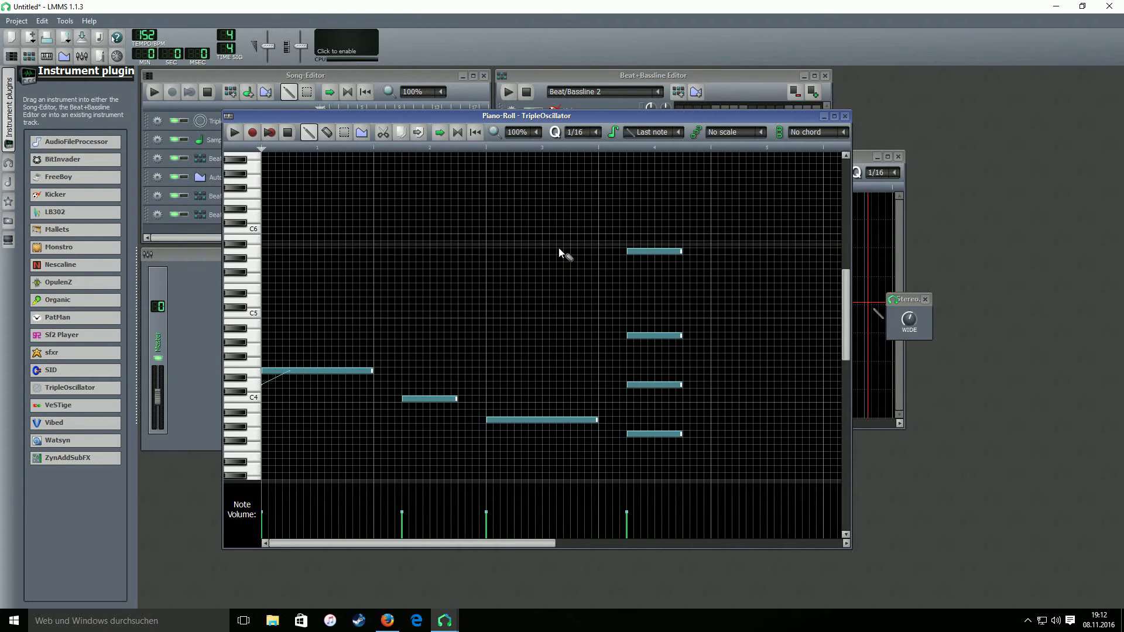
{"action": "right_click", "coordinate": [655, 385]}
{"action": "right_click", "coordinate": [655, 335]}
{"action": "right_click", "coordinate": [655, 251]}
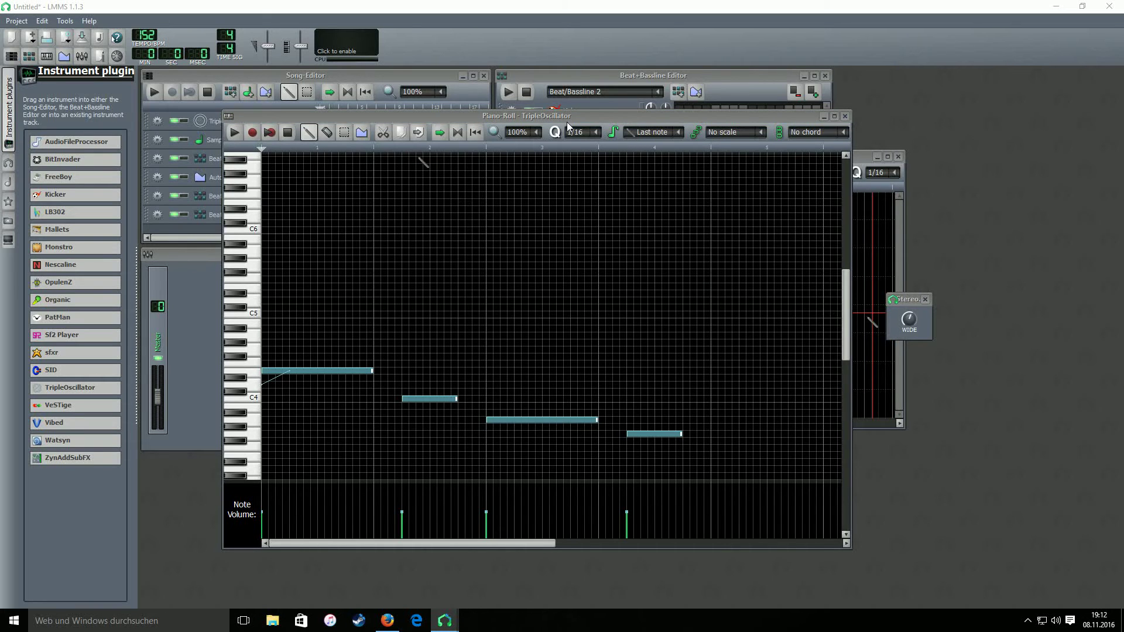
Step: Shorten the first note to one beat and add three equal notes directly after it at the same pitch
{"action": "left_click_drag", "start_coordinate": [371, 370], "coordinate": [293, 375]}
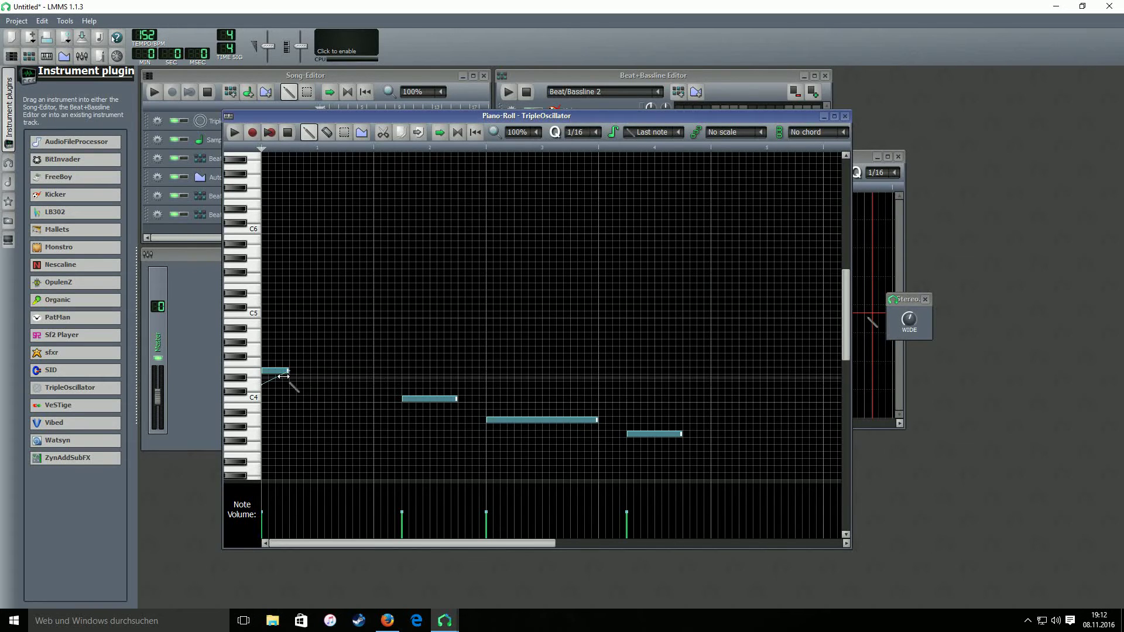
{"action": "left_click", "coordinate": [293, 375]}
{"action": "left_click", "coordinate": [320, 375]}
{"action": "left_click", "coordinate": [348, 376]}
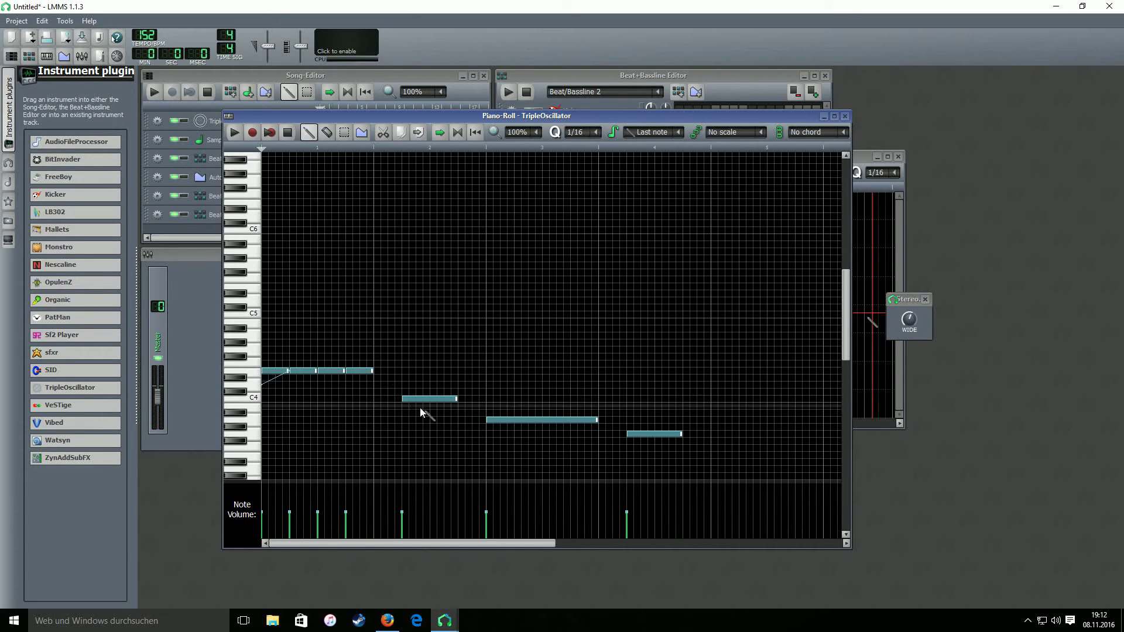
Step: Replace the second long note with two consecutive one-beat notes at the same pitch
{"action": "right_click", "coordinate": [408, 399]}
{"action": "left_click", "coordinate": [407, 399]}
{"action": "left_click", "coordinate": [434, 402]}
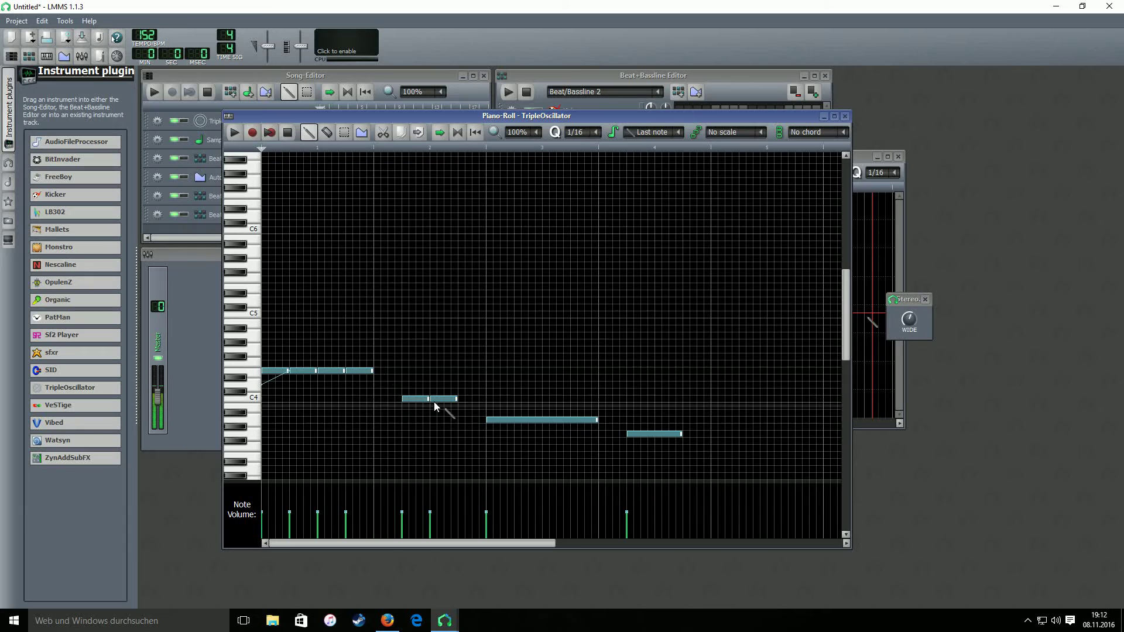
Step: Replace the third long note with four consecutive one-beat notes at the same pitch
{"action": "right_click", "coordinate": [490, 420]}
{"action": "left_click", "coordinate": [489, 420]}
{"action": "left_click", "coordinate": [521, 422]}
{"action": "left_click", "coordinate": [551, 421]}
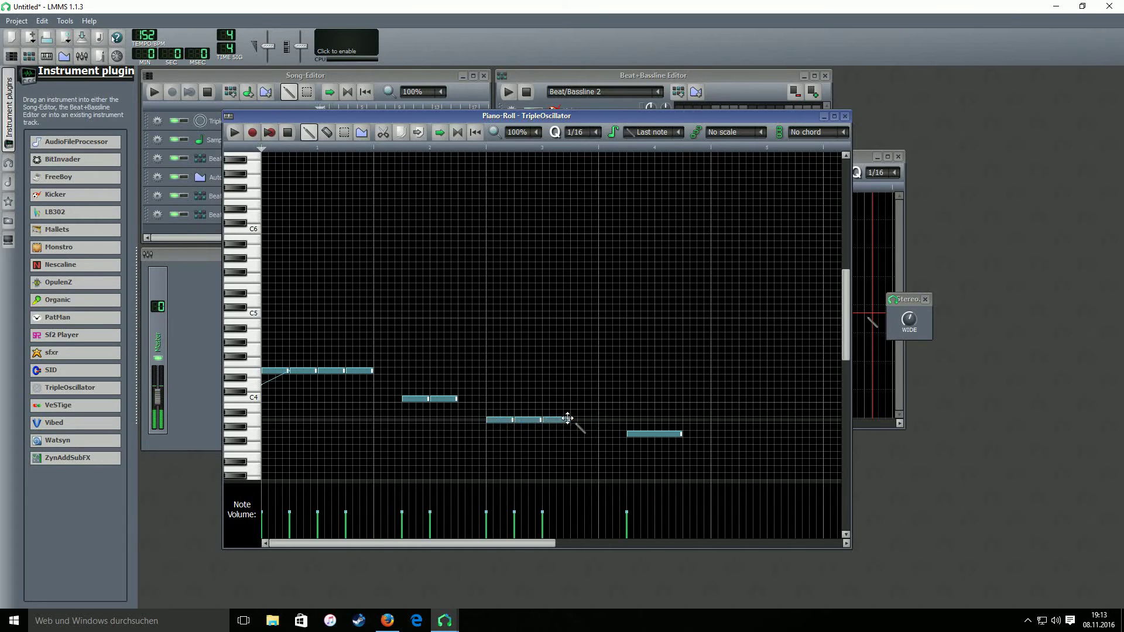
{"action": "left_click", "coordinate": [577, 421]}
Step: Replace the last long note with two consecutive one-beat notes at the same pitch
{"action": "right_click", "coordinate": [631, 434]}
{"action": "left_click", "coordinate": [631, 435]}
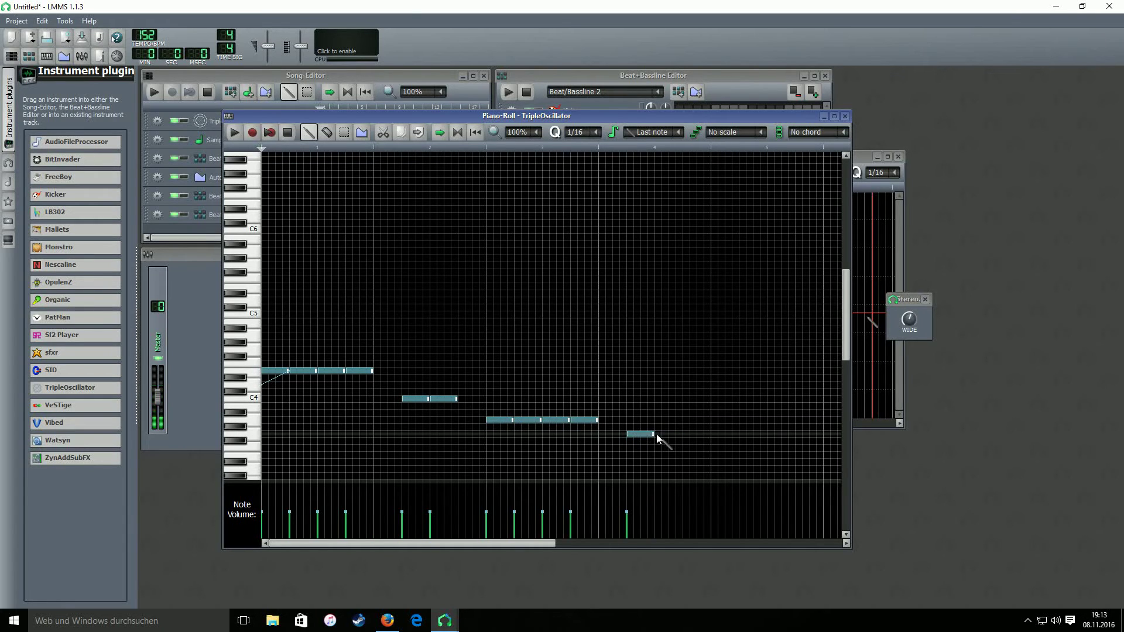
{"action": "left_click", "coordinate": [656, 434]}
Step: Open the instrument settings of the third TripleOscillator track and switch oscillator 1 to a square wave
{"action": "left_click", "coordinate": [647, 91]}
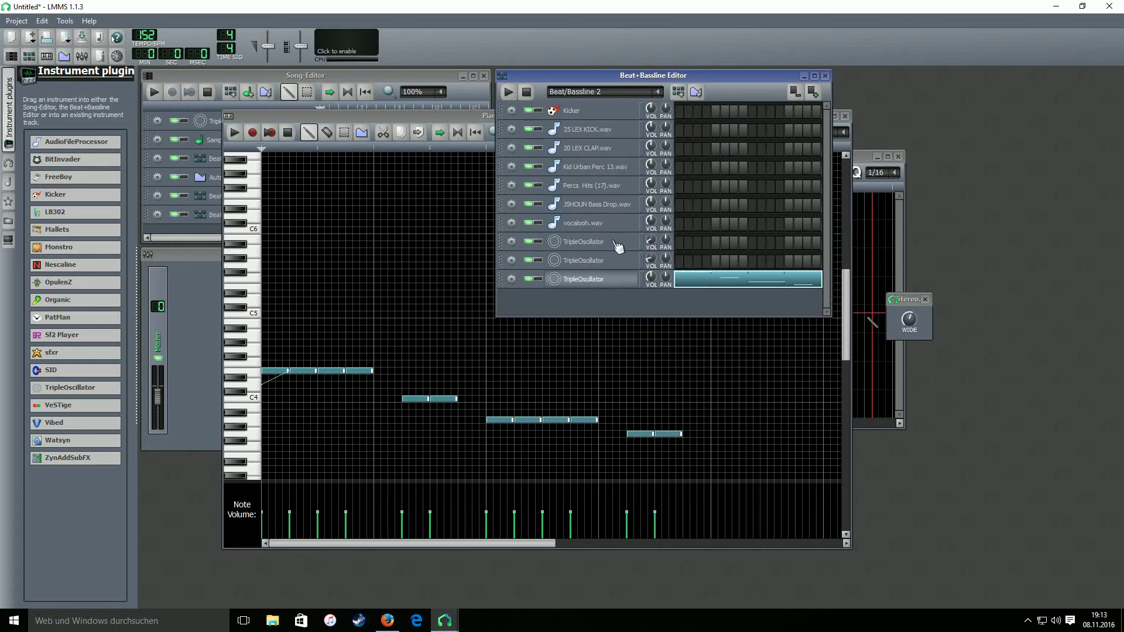
{"action": "left_click", "coordinate": [603, 281]}
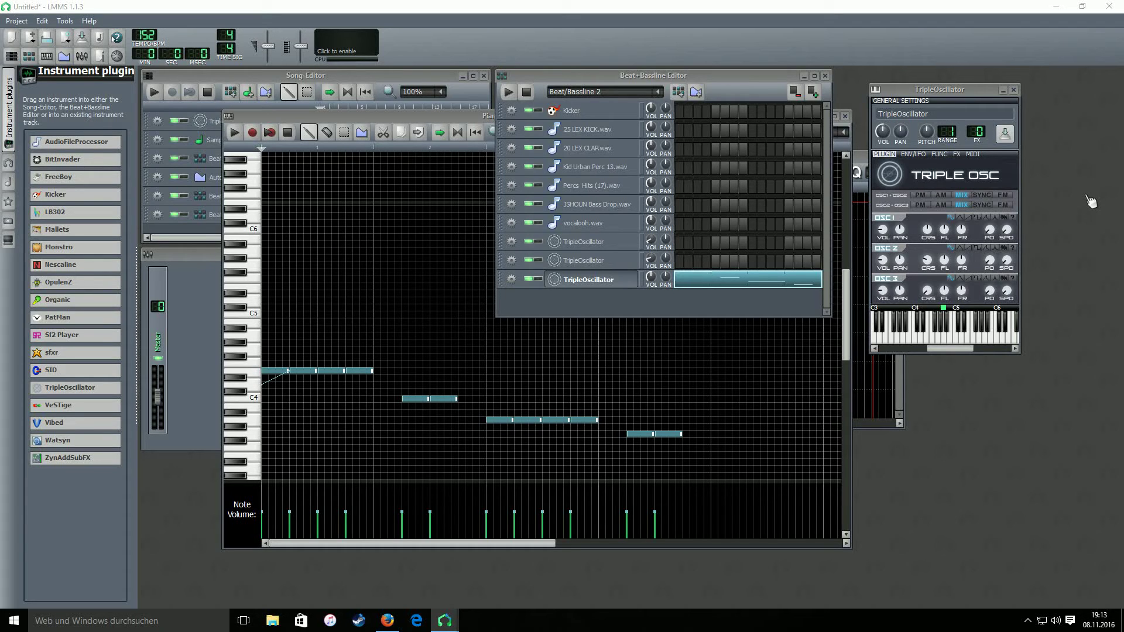
{"action": "left_click", "coordinate": [978, 218]}
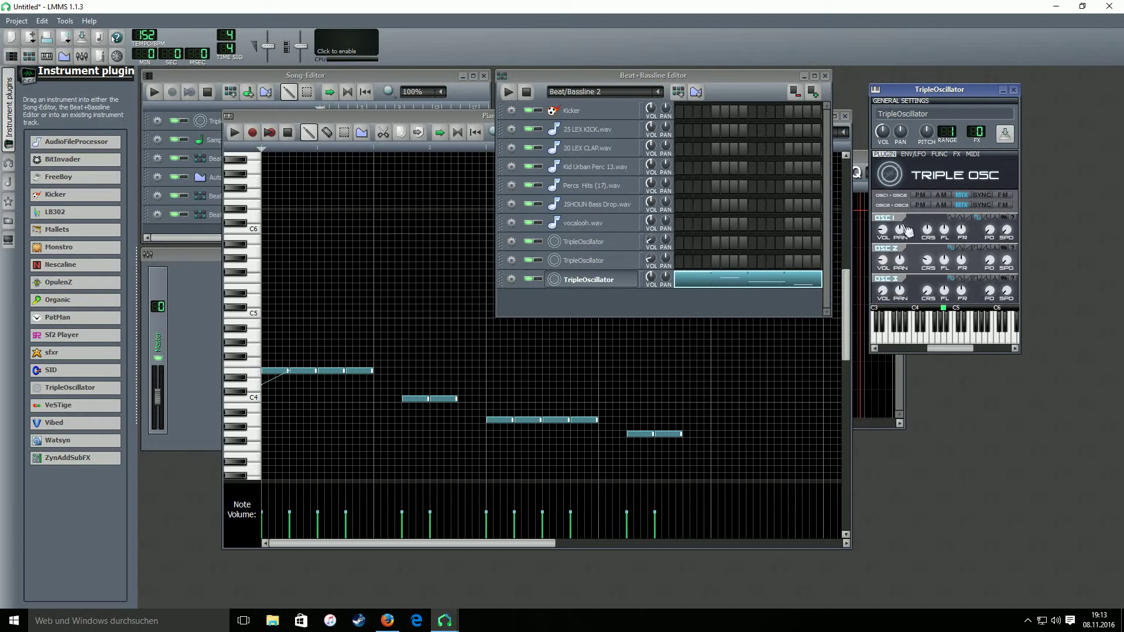
{"action": "mouse_move", "coordinate": [887, 239]}
{"action": "left_click_drag", "start_coordinate": [886, 239], "coordinate": [886, 242]}
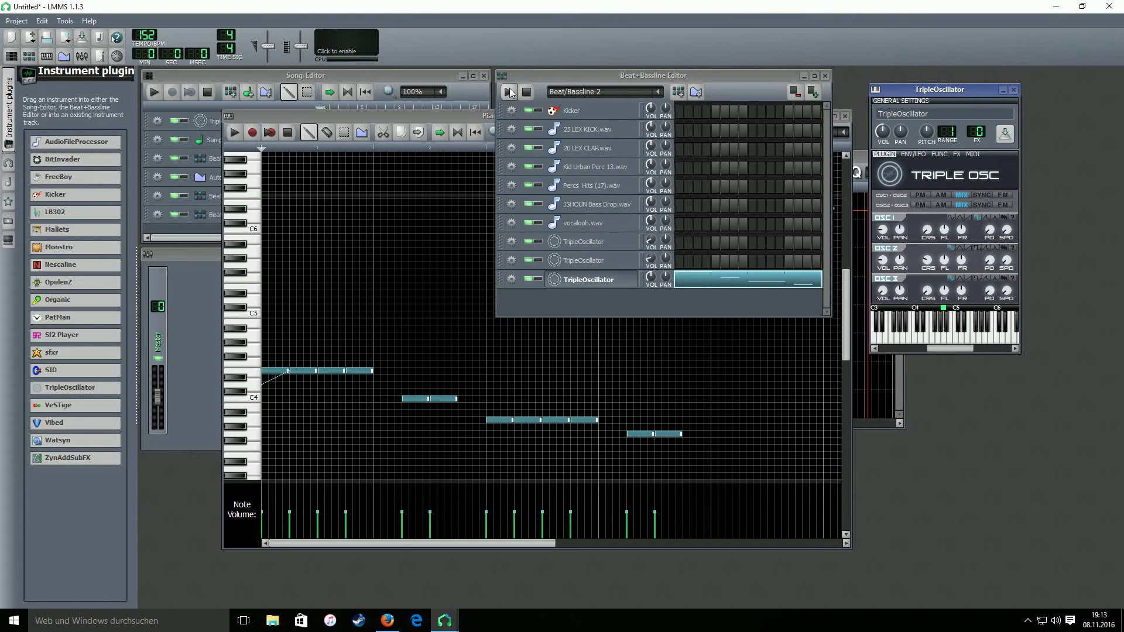
Step: Preview the Beat/Bassline 2 pattern briefly and lower the third TripleOscillator's overall volume
{"action": "left_click", "coordinate": [508, 91]}
{"action": "left_click", "coordinate": [528, 91]}
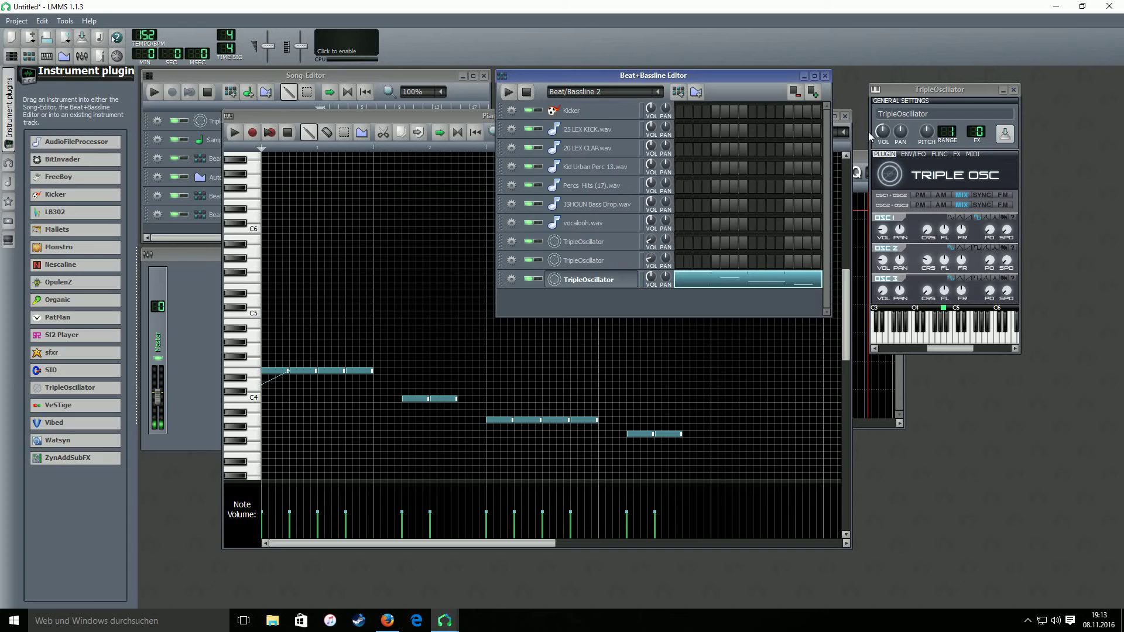
{"action": "left_click_drag", "start_coordinate": [882, 136], "coordinate": [881, 139]}
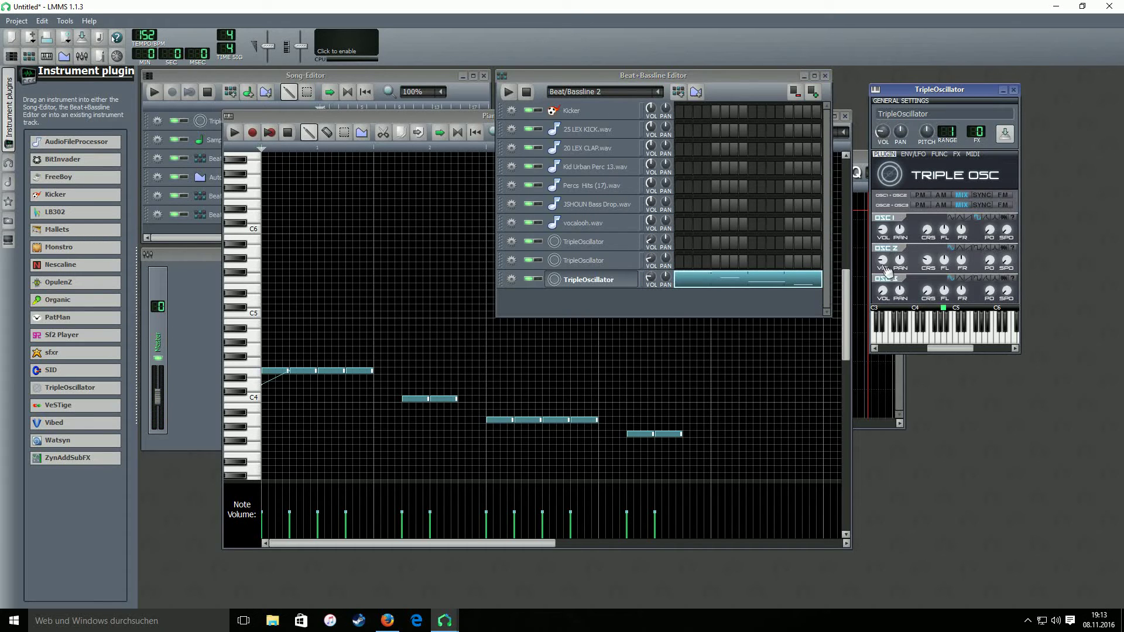
Step: Change oscillator 2's waveform and oscillator 1's left fine detuning, and preview the sound in Beat/Bassline 2
{"action": "left_click", "coordinate": [974, 250]}
{"action": "left_click_drag", "start_coordinate": [949, 235], "coordinate": [945, 258]}
{"action": "mouse_move", "coordinate": [965, 234]}
{"action": "left_click", "coordinate": [509, 91]}
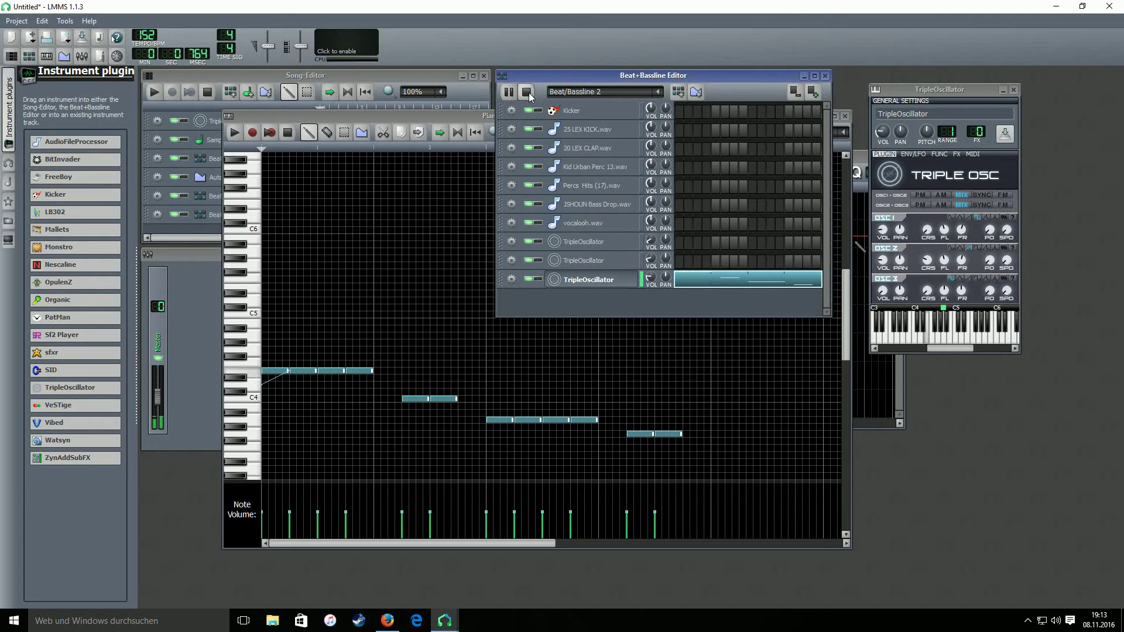
{"action": "left_click", "coordinate": [528, 93]}
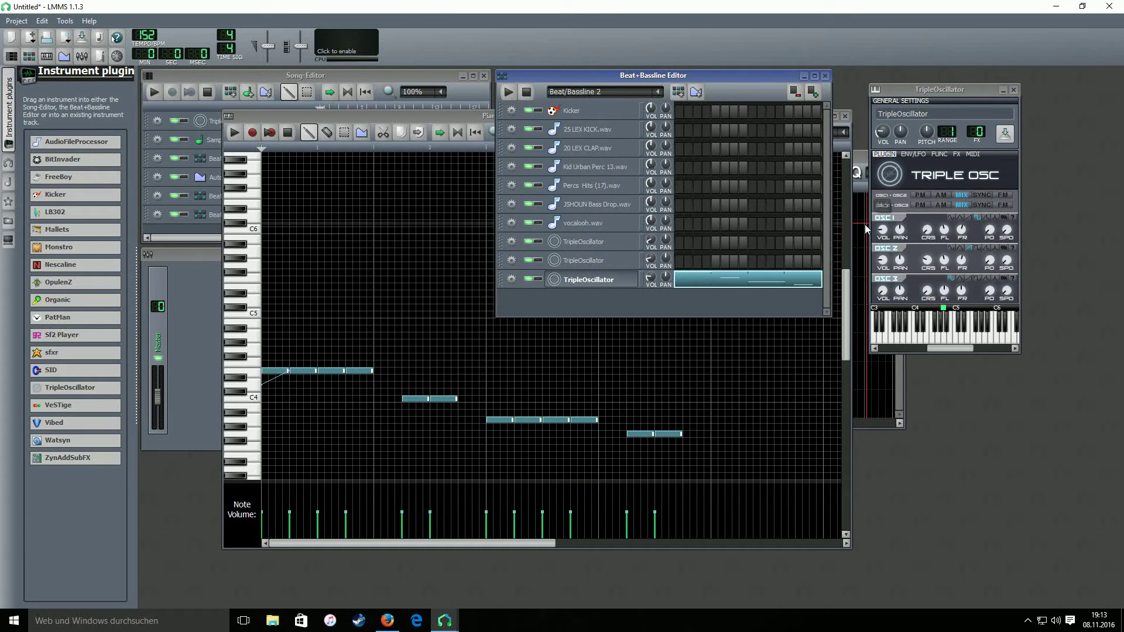
{"action": "left_click", "coordinate": [893, 234]}
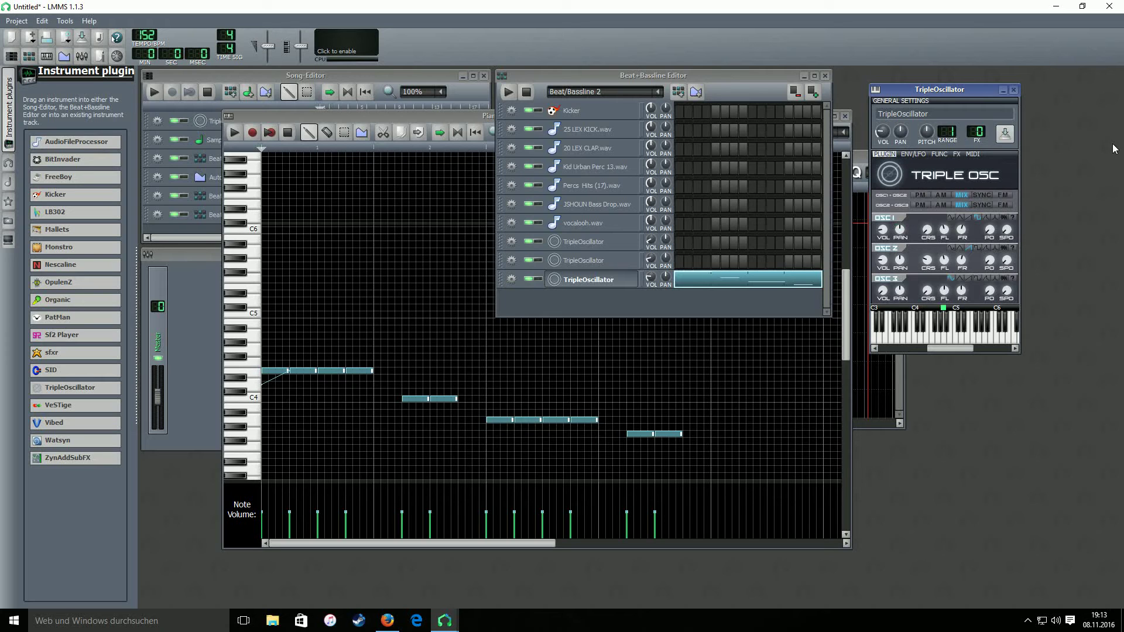
Step: Enable a HiPass filter on the selected TripleOscillator with a cutoff frequency of 1010 Hz
{"action": "left_click", "coordinate": [913, 154]}
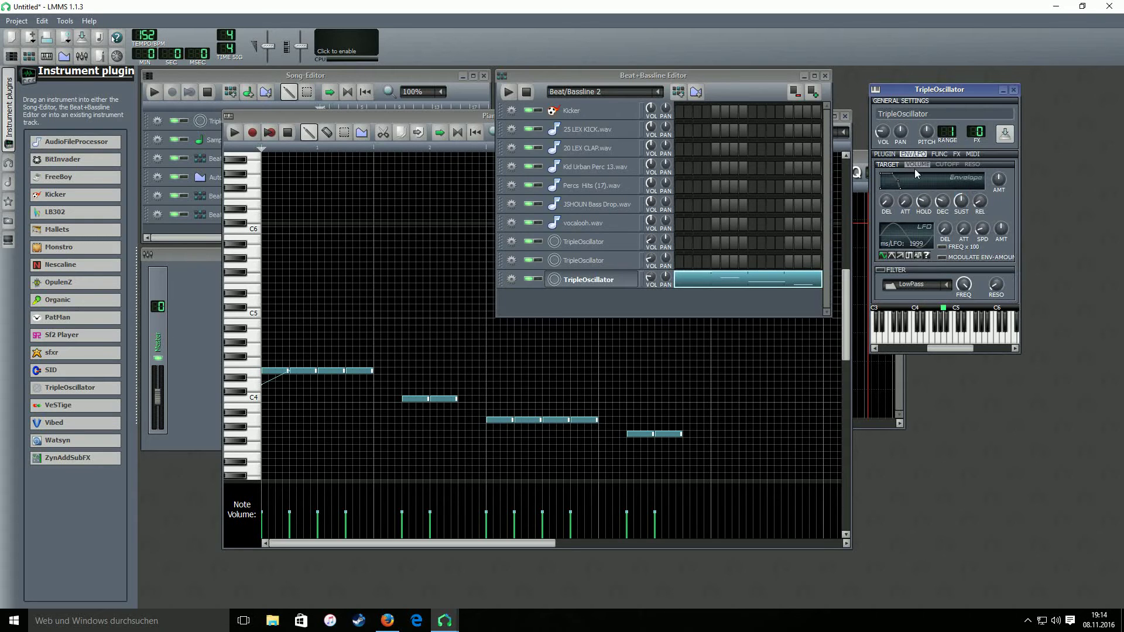
{"action": "left_click", "coordinate": [947, 284]}
{"action": "left_click", "coordinate": [919, 315]}
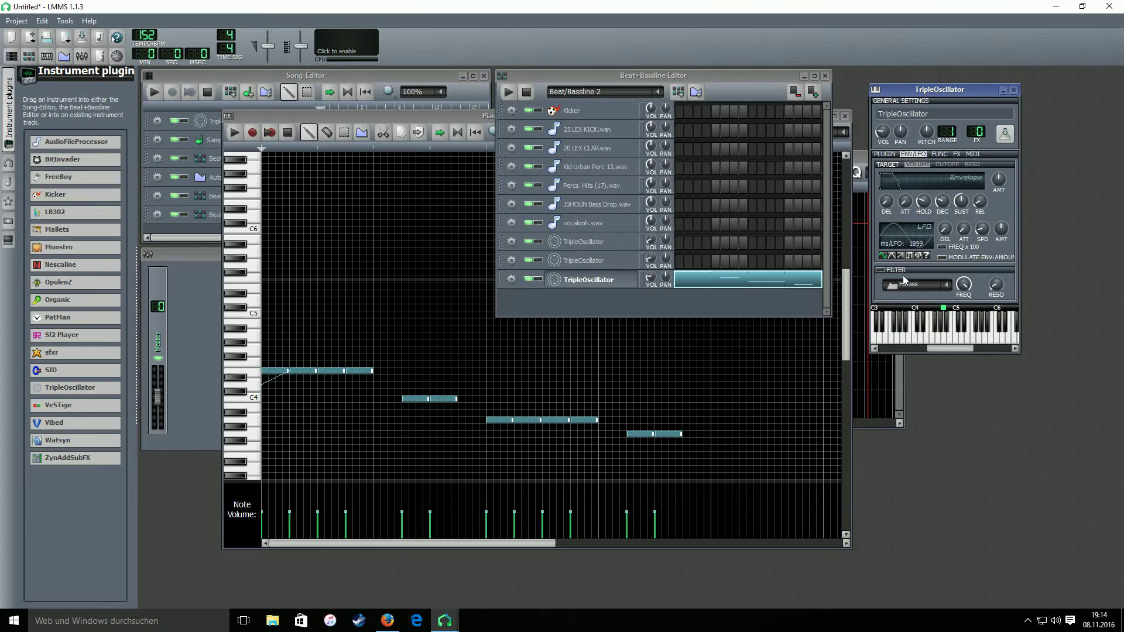
{"action": "left_click", "coordinate": [965, 284]}
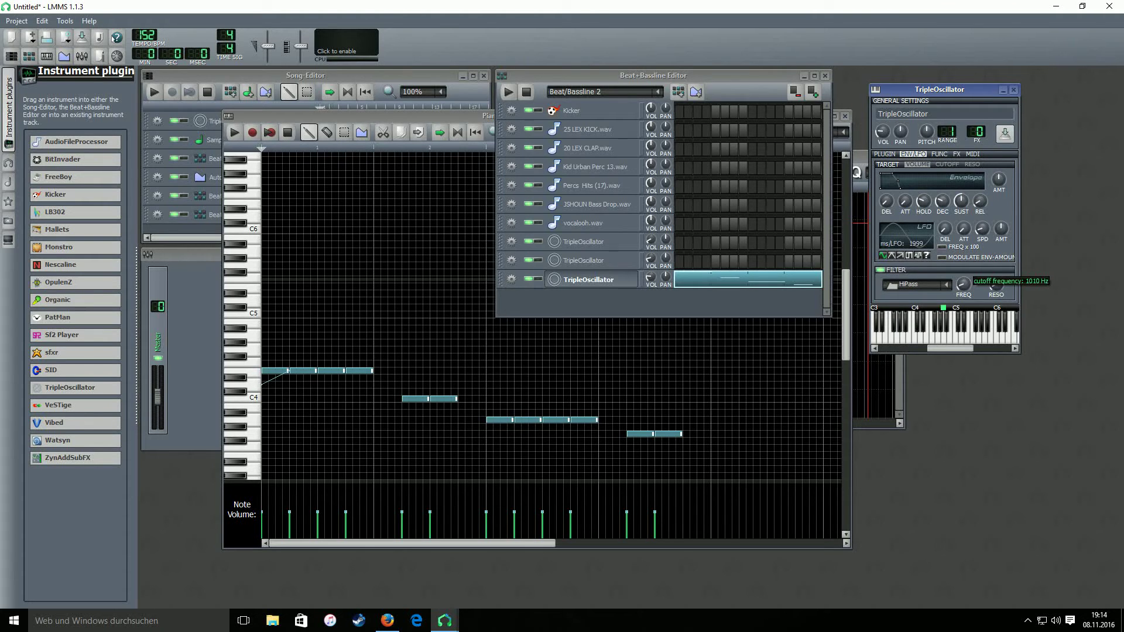
{"action": "left_click", "coordinate": [996, 284]}
Step: Audition the Beat/Bassline 2 pattern while setting the TripleOscillator's volume to 29.2%, and stop playback
{"action": "left_click", "coordinate": [508, 92]}
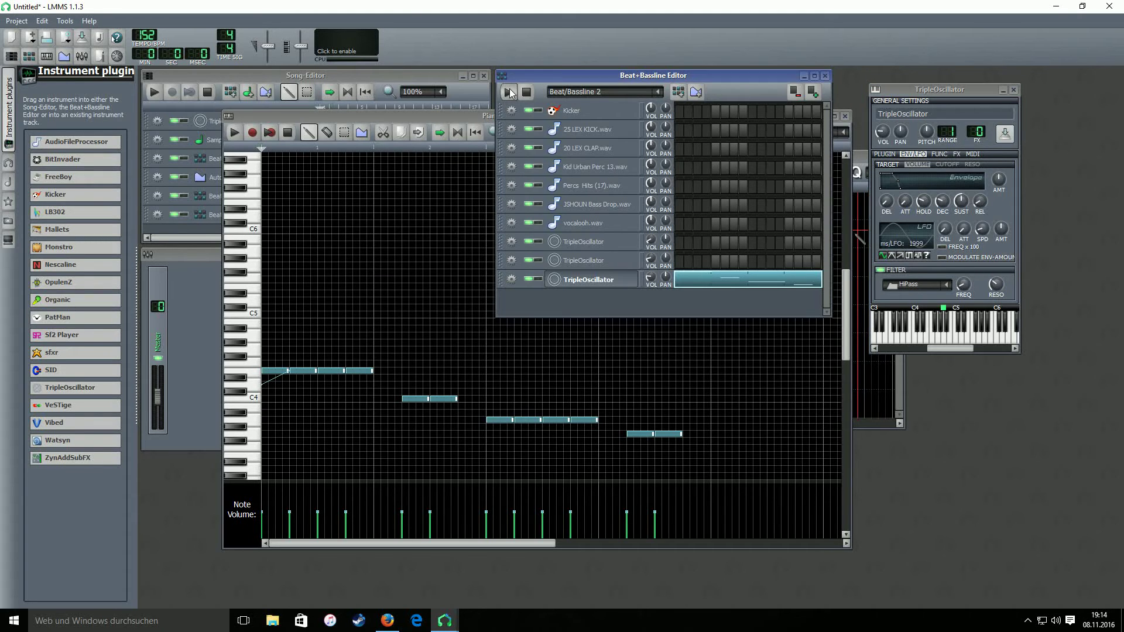
{"action": "left_click", "coordinate": [990, 286]}
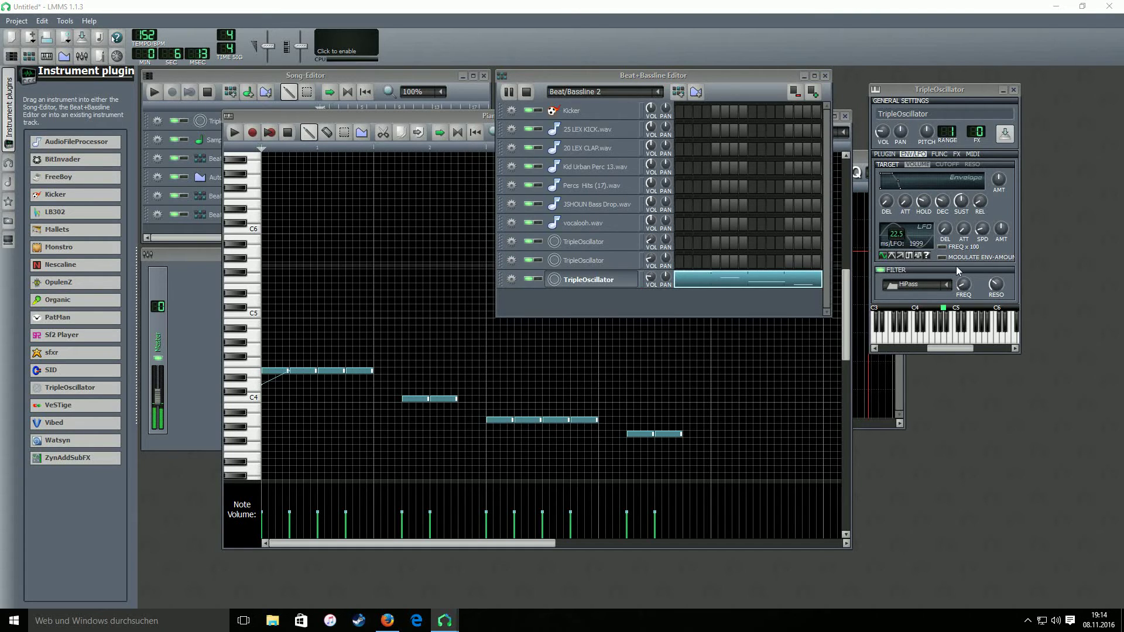
{"action": "left_click", "coordinate": [883, 137]}
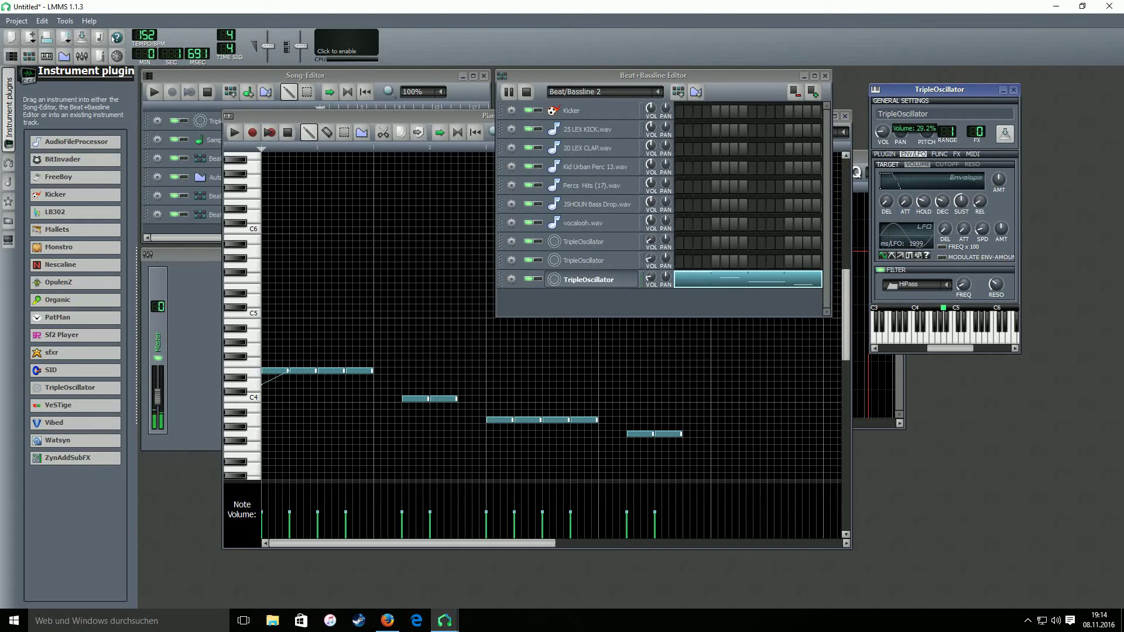
{"action": "left_click", "coordinate": [527, 91]}
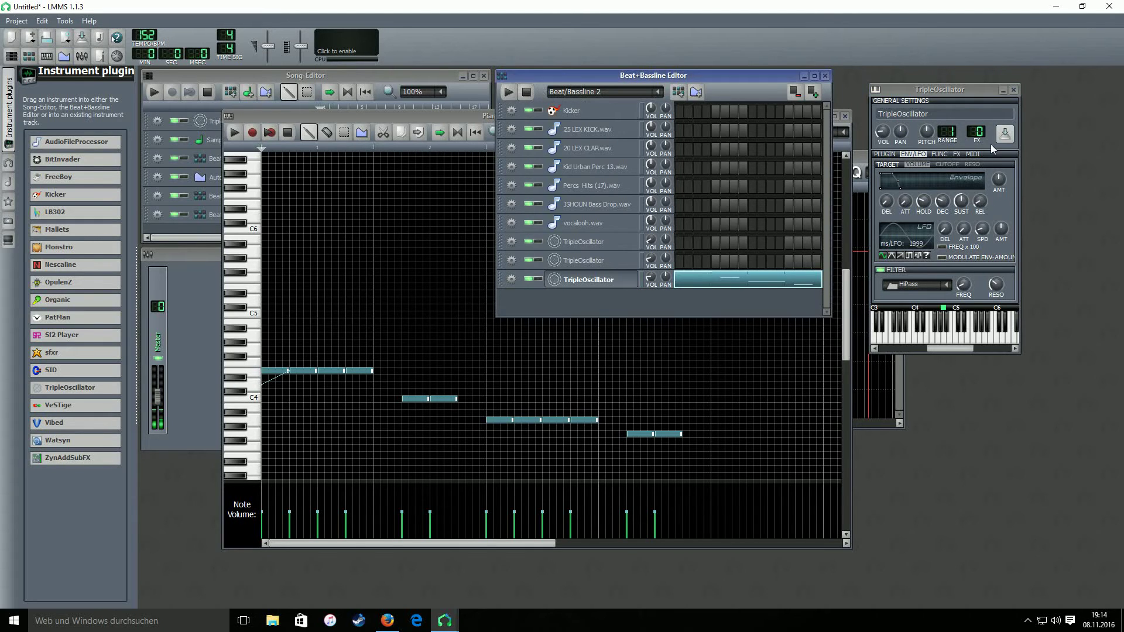
Step: Add the C* Narrower stereo width effect to the TripleOscillator's effects chain and audition the pattern
{"action": "left_click", "coordinate": [957, 154]}
{"action": "left_click", "coordinate": [925, 293]}
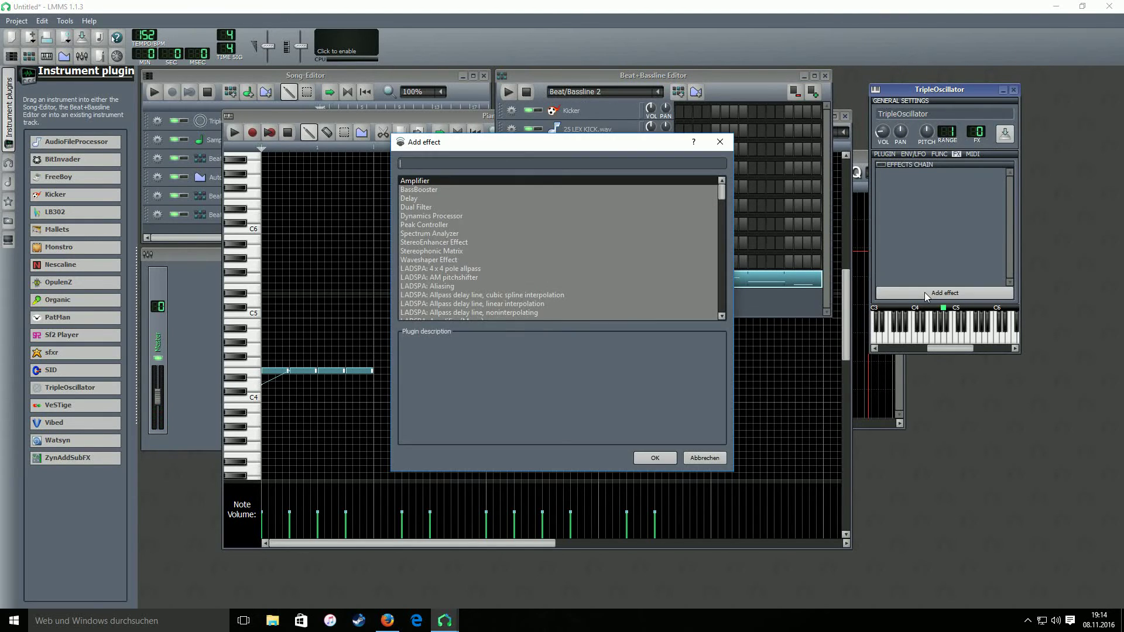
{"action": "type", "text": "narro"}
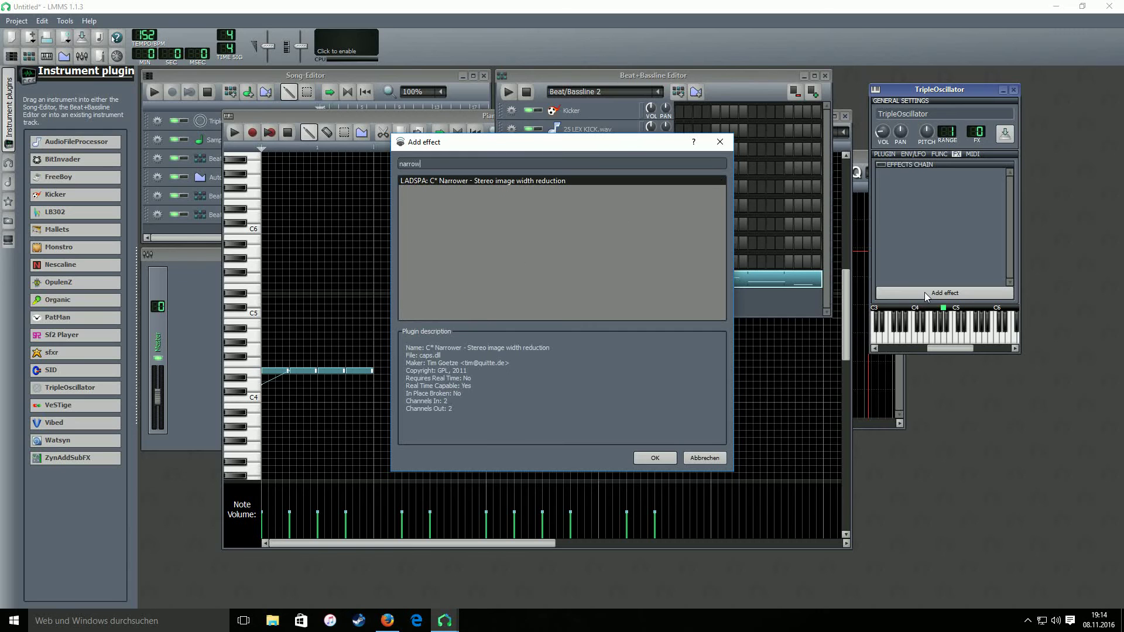
{"action": "type", "text": "w"}
{"action": "double_click", "coordinate": [460, 181]}
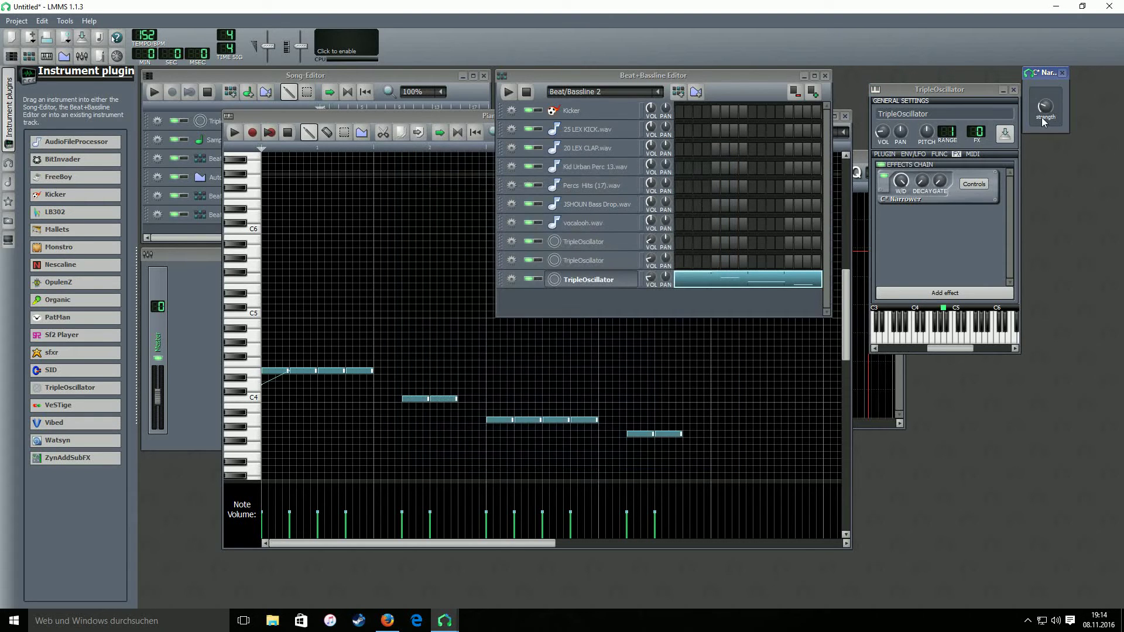
{"action": "left_click", "coordinate": [508, 92]}
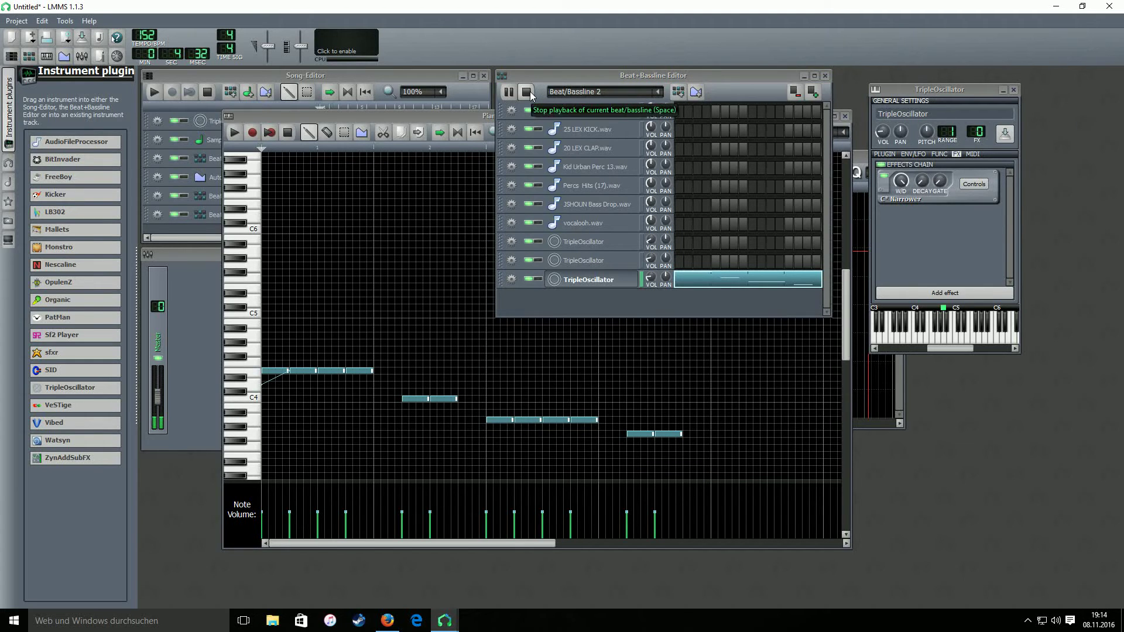
{"action": "left_click", "coordinate": [529, 94]}
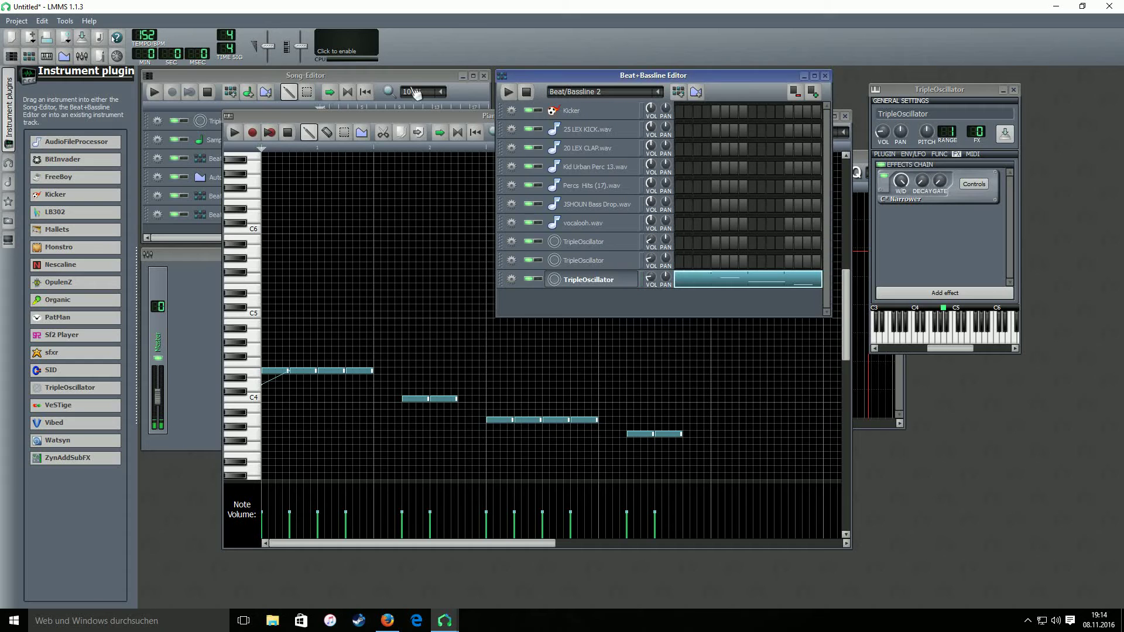
Step: Place Beat/Bassline 2 at the song start, extended to match the other clips, and adjust the last TripleOscillator's volume during playback
{"action": "left_click", "coordinate": [404, 74]}
{"action": "left_click", "coordinate": [324, 215]}
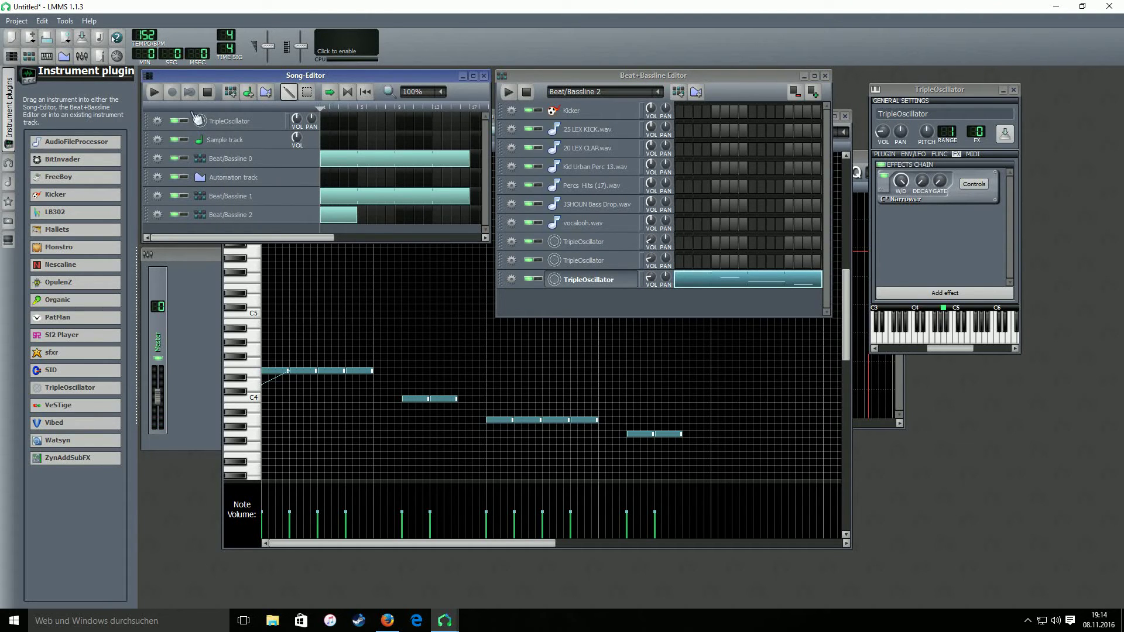
{"action": "left_click", "coordinate": [155, 92]}
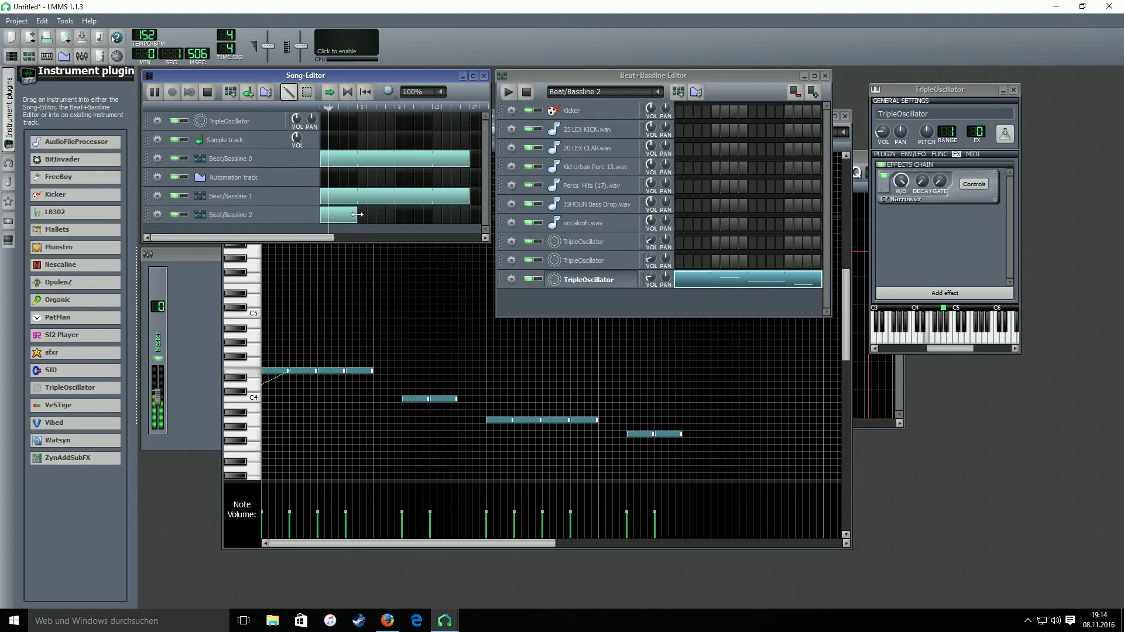
{"action": "left_click_drag", "start_coordinate": [357, 214], "coordinate": [484, 231]}
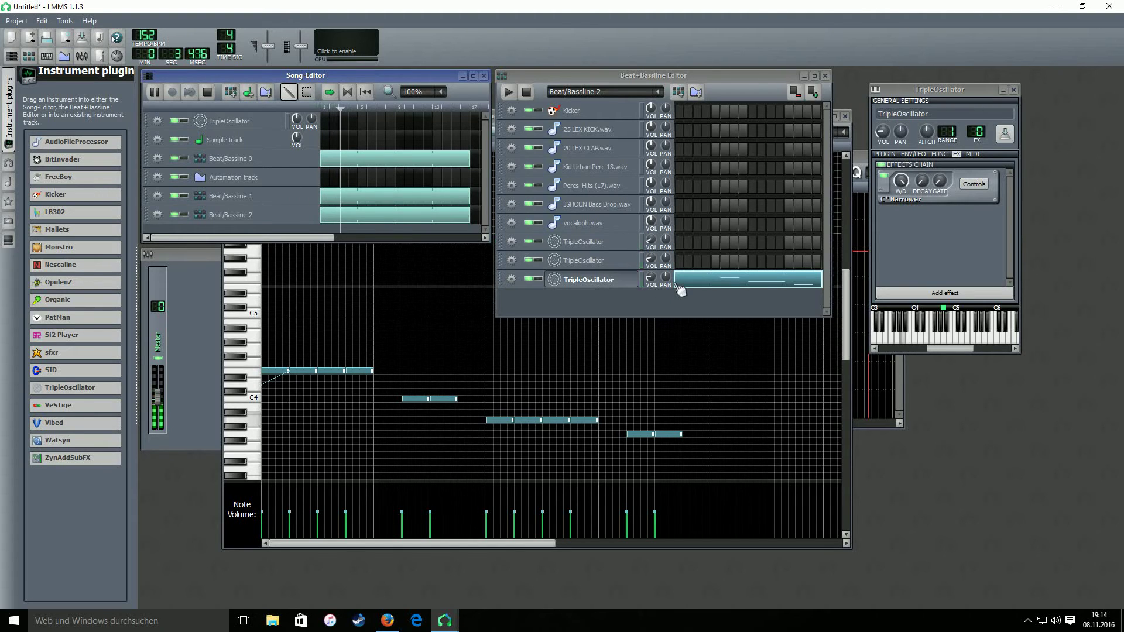
{"action": "left_click", "coordinate": [650, 278]}
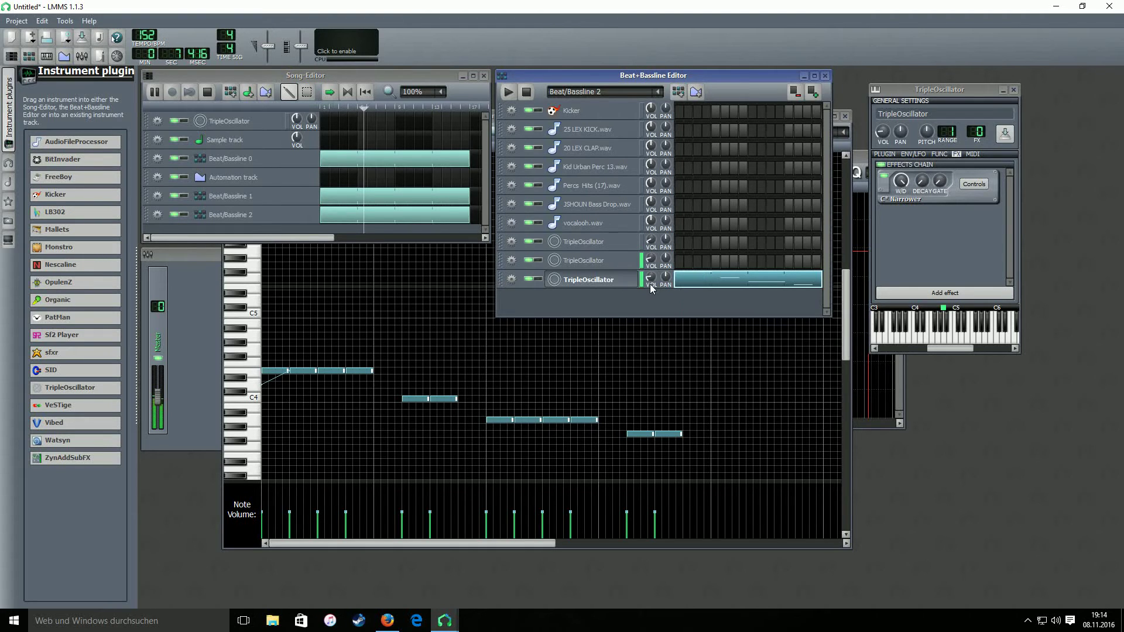
{"action": "key", "text": "space"}
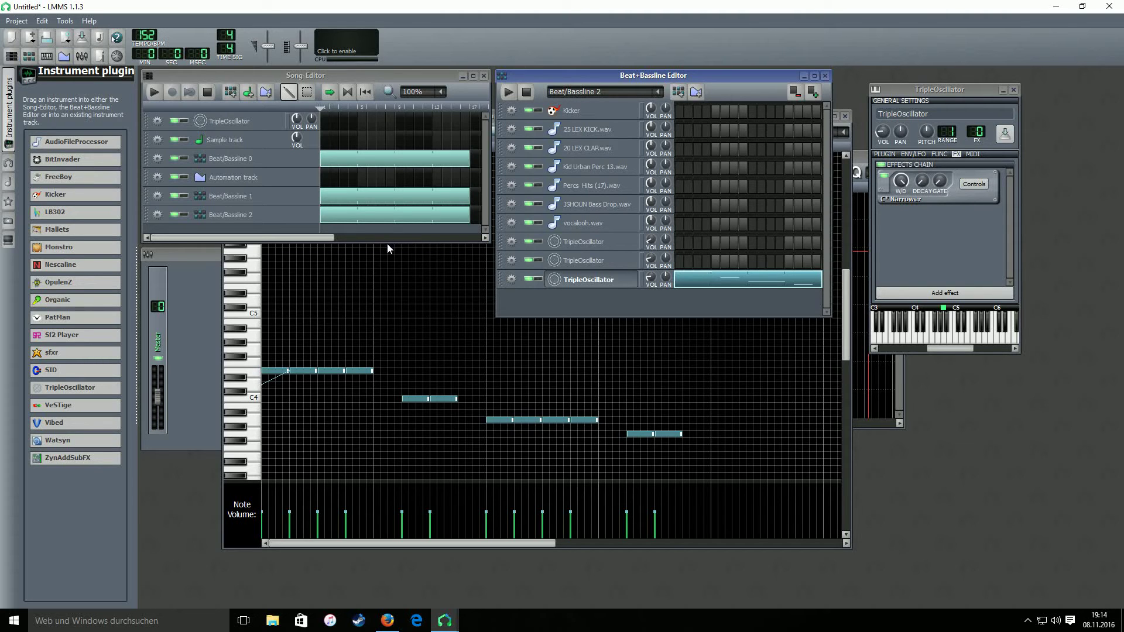
Step: Add a new beat/bassline track to the song, making the Song-Editor taller and the Beat+Bassline Editor wider
{"action": "left_click_drag", "start_coordinate": [387, 243], "coordinate": [388, 297]}
{"action": "left_click", "coordinate": [230, 92]}
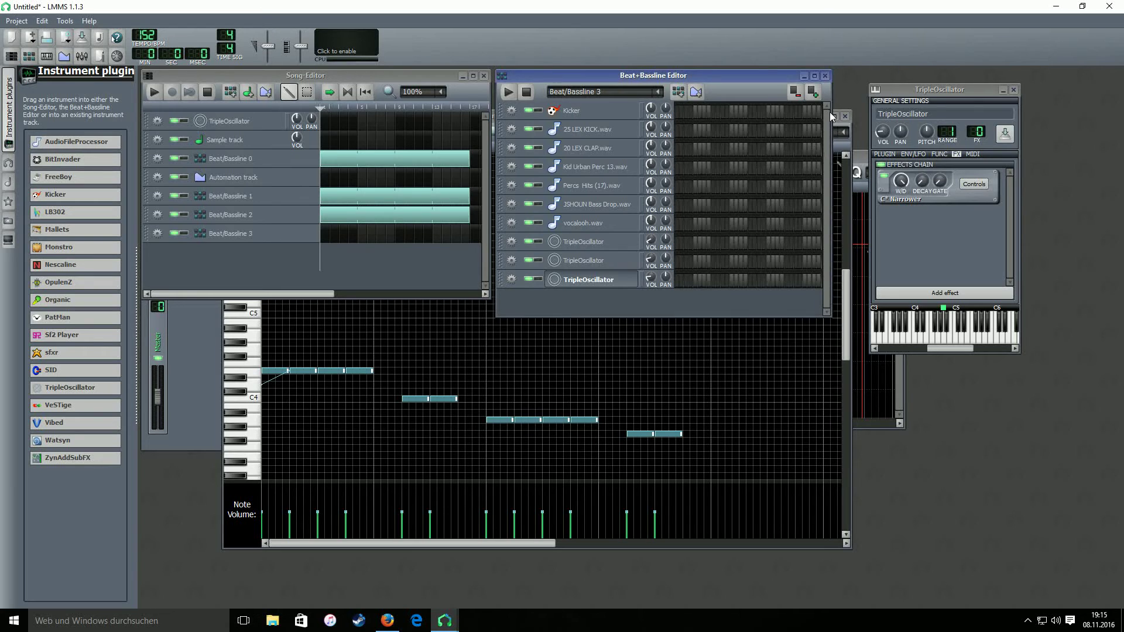
{"action": "left_click_drag", "start_coordinate": [830, 112], "coordinate": [1110, 126]}
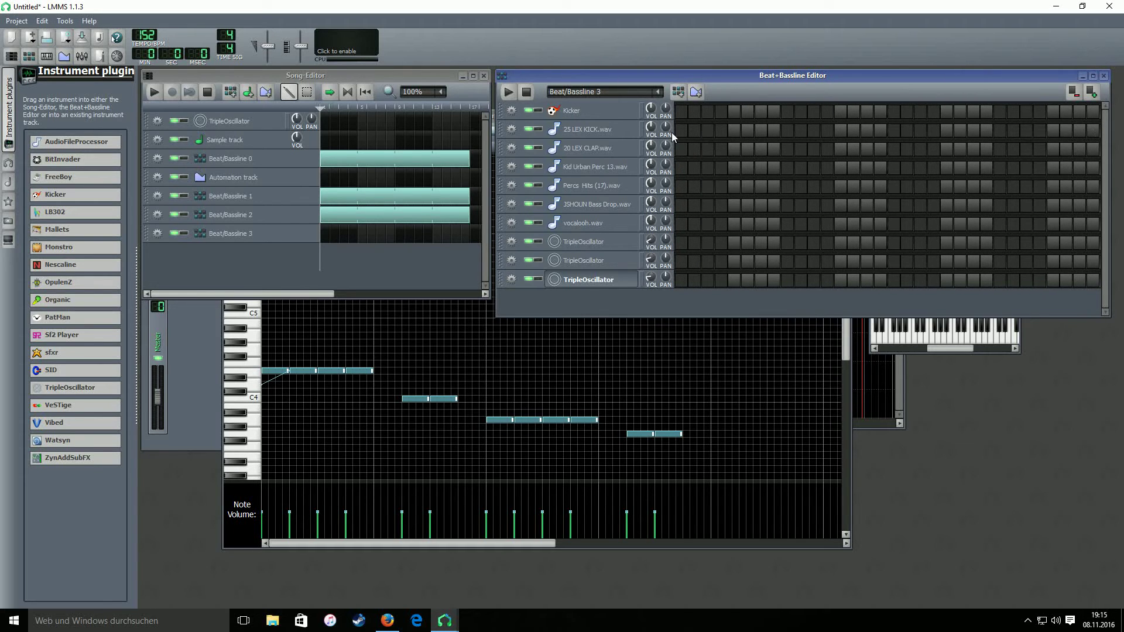
Step: Program 25 LEX KICK.wav over 64 steps in Beat/Bassline 3, with hits on steps 1, 13, 21, 33, 37, 45 and 53
{"action": "left_click", "coordinate": [841, 131]}
{"action": "left_click", "coordinate": [947, 131]}
{"action": "left_click", "coordinate": [1093, 93]}
{"action": "left_click", "coordinate": [1092, 93]}
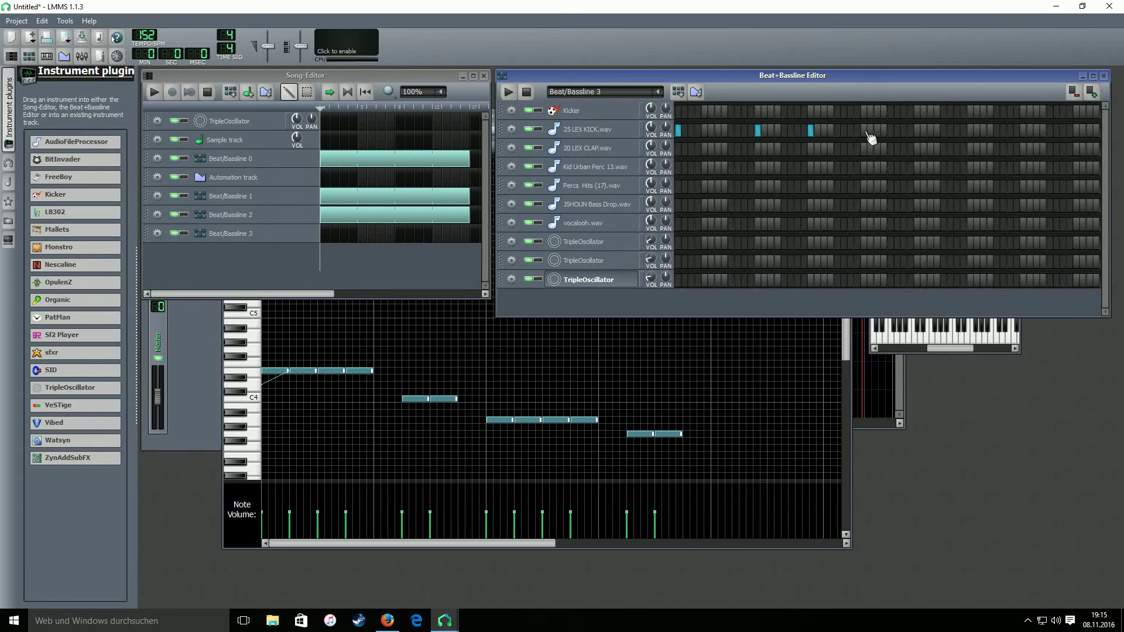
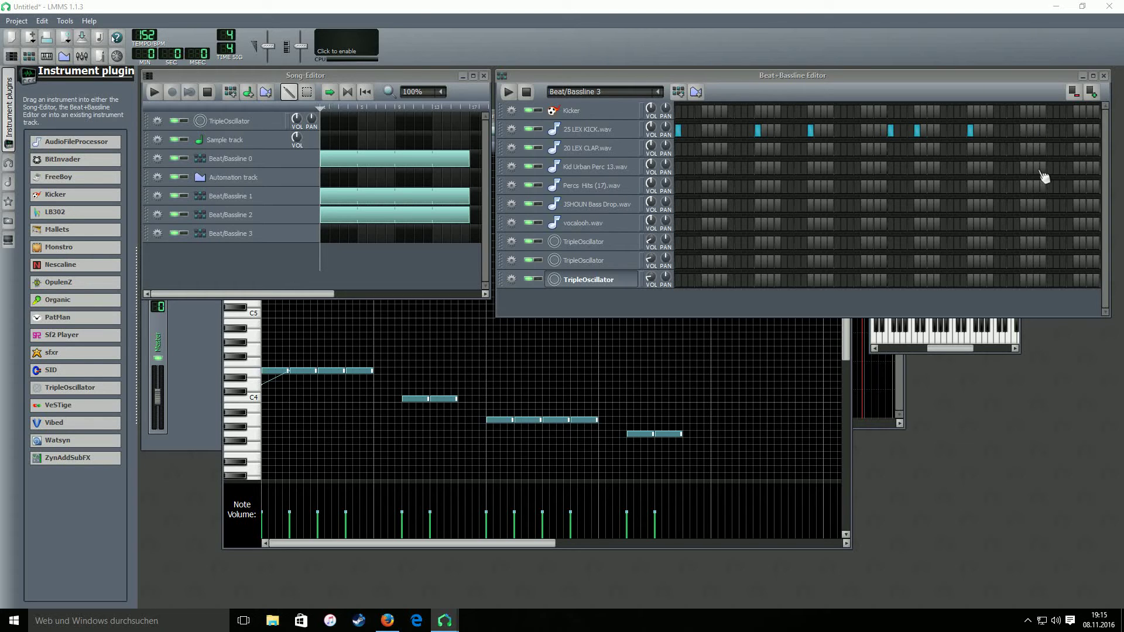
{"action": "left_click", "coordinate": [1025, 131]}
Step: Place Beat/Bassline 3 at the song start, extended to match the other clips, and adjust the kick sample's volume during playback
{"action": "left_click", "coordinate": [327, 233]}
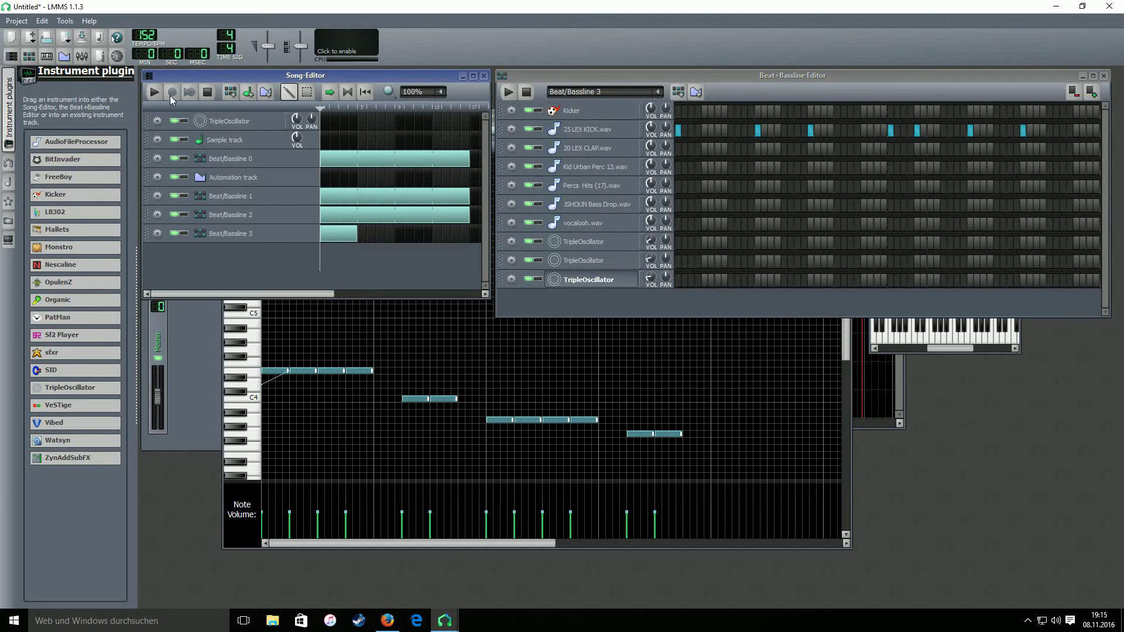
{"action": "key", "text": "space"}
{"action": "left_click", "coordinate": [650, 126]}
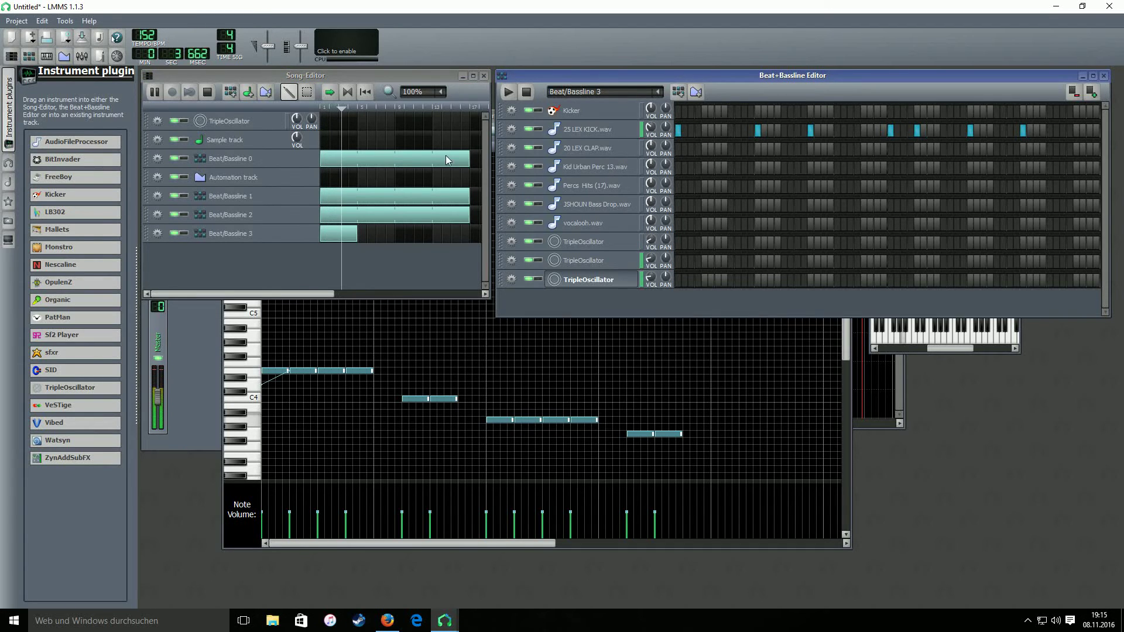
{"action": "left_click_drag", "start_coordinate": [357, 234], "coordinate": [472, 235]}
{"action": "left_click", "coordinate": [527, 92]}
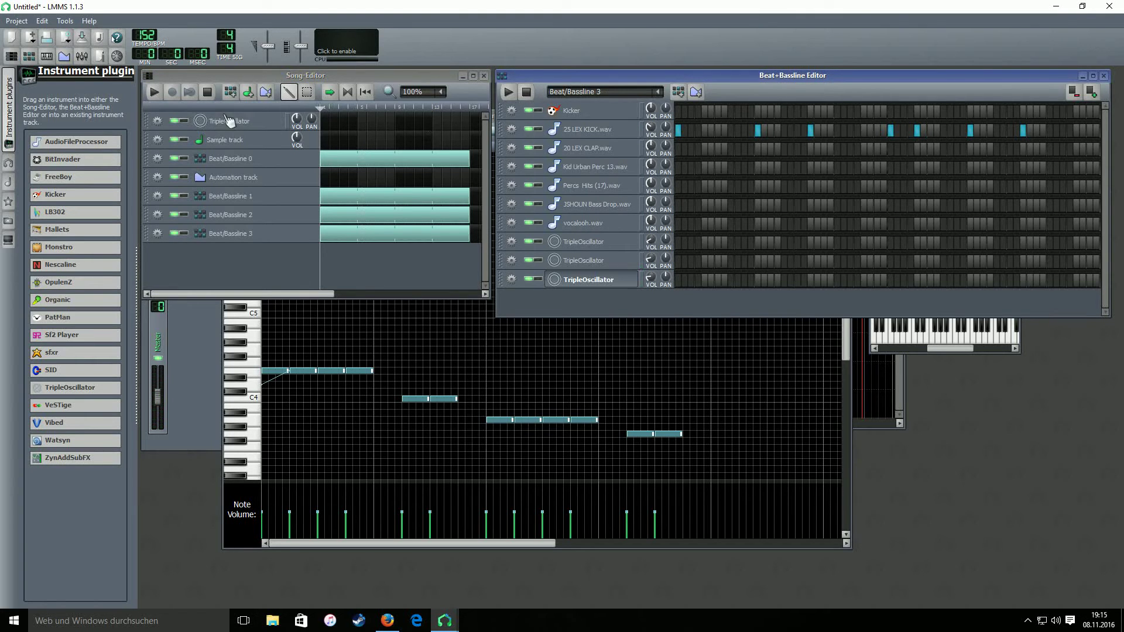
Step: Add another beat/bassline track and place a 20 LEX CLAP.wav hit on step 9 of its 16 steps
{"action": "left_click", "coordinate": [230, 93]}
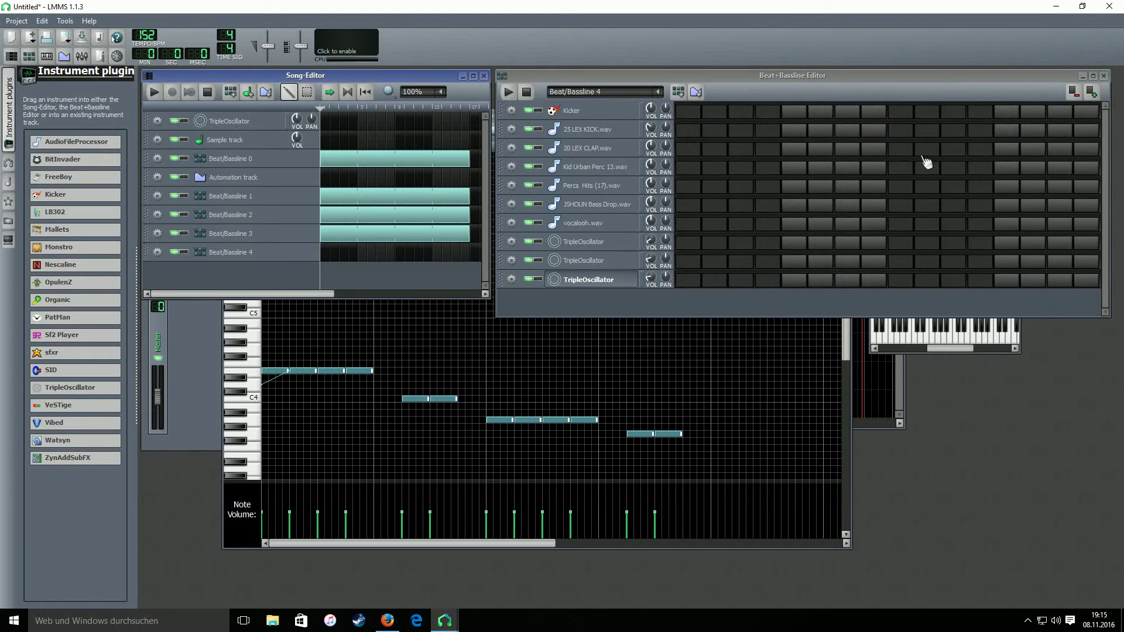
{"action": "left_click", "coordinate": [902, 150]}
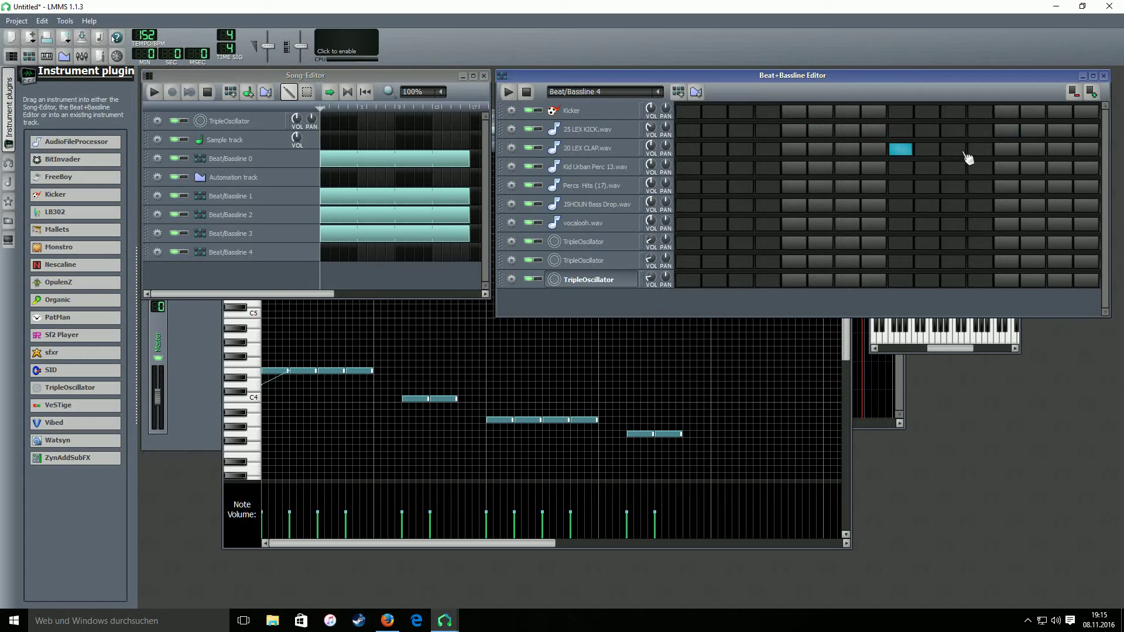
{"action": "left_click", "coordinate": [1091, 92]}
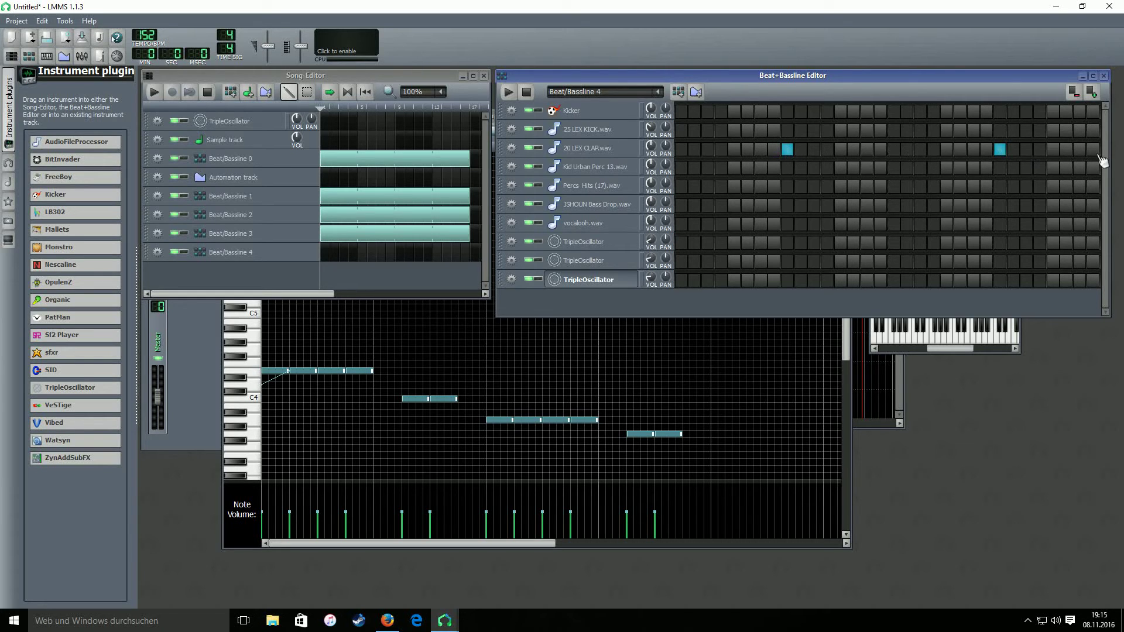
{"action": "left_click", "coordinate": [1000, 150]}
{"action": "left_click", "coordinate": [1075, 92]}
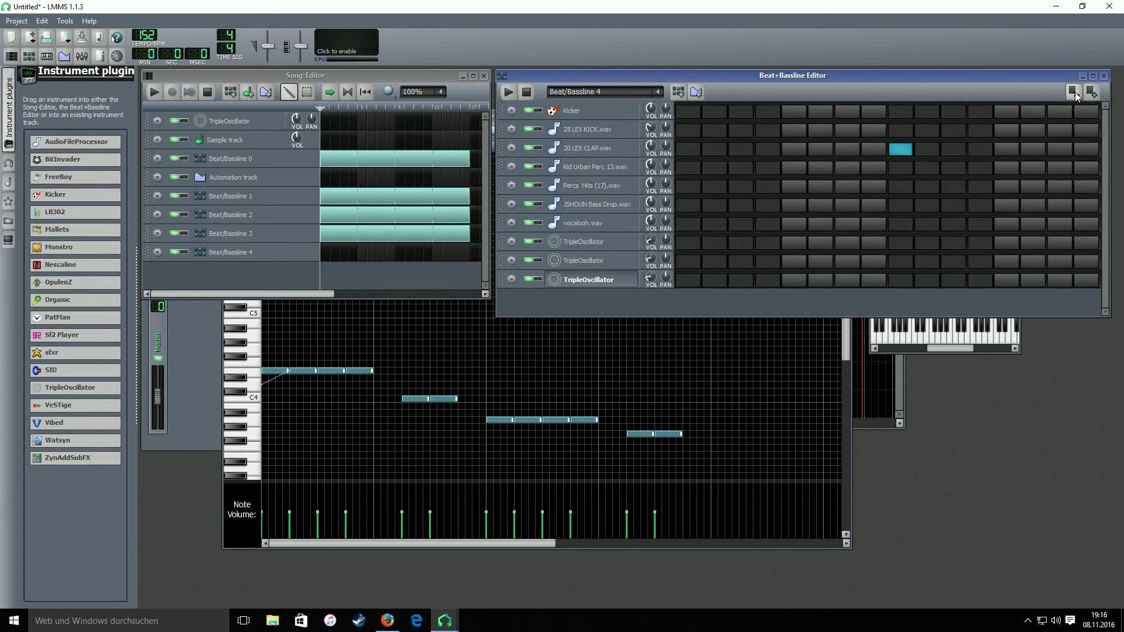
Step: Place Beat/Bassline 4 at the song start, extend it to match the other clips, and audition the song
{"action": "left_click", "coordinate": [325, 249]}
{"action": "left_click", "coordinate": [155, 98]}
{"action": "left_click_drag", "start_coordinate": [328, 251], "coordinate": [473, 249]}
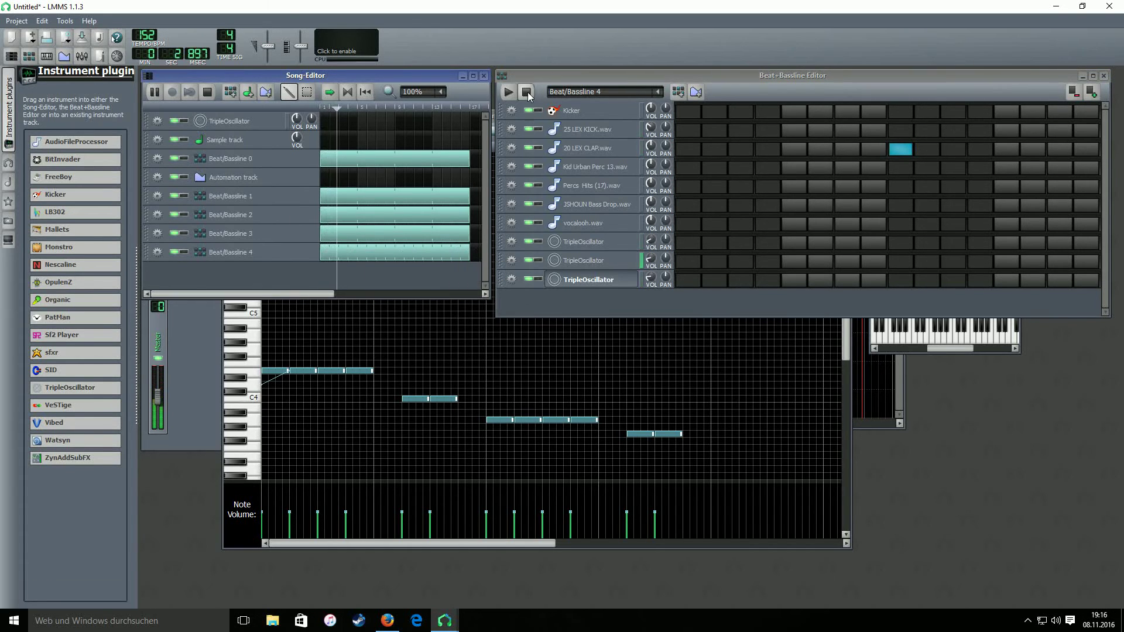
{"action": "left_click", "coordinate": [526, 92]}
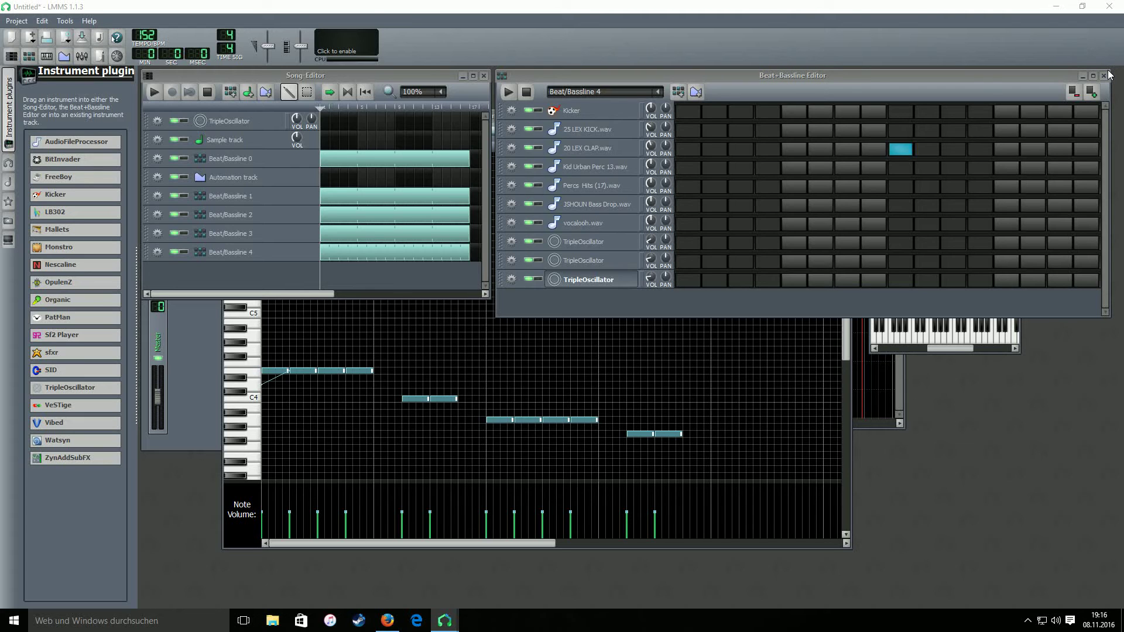
Step: Add the Calf Reverb LADSPA effect to the 20 LEX CLAP.wav instrument and start playback of the clap pattern
{"action": "left_click", "coordinate": [604, 153]}
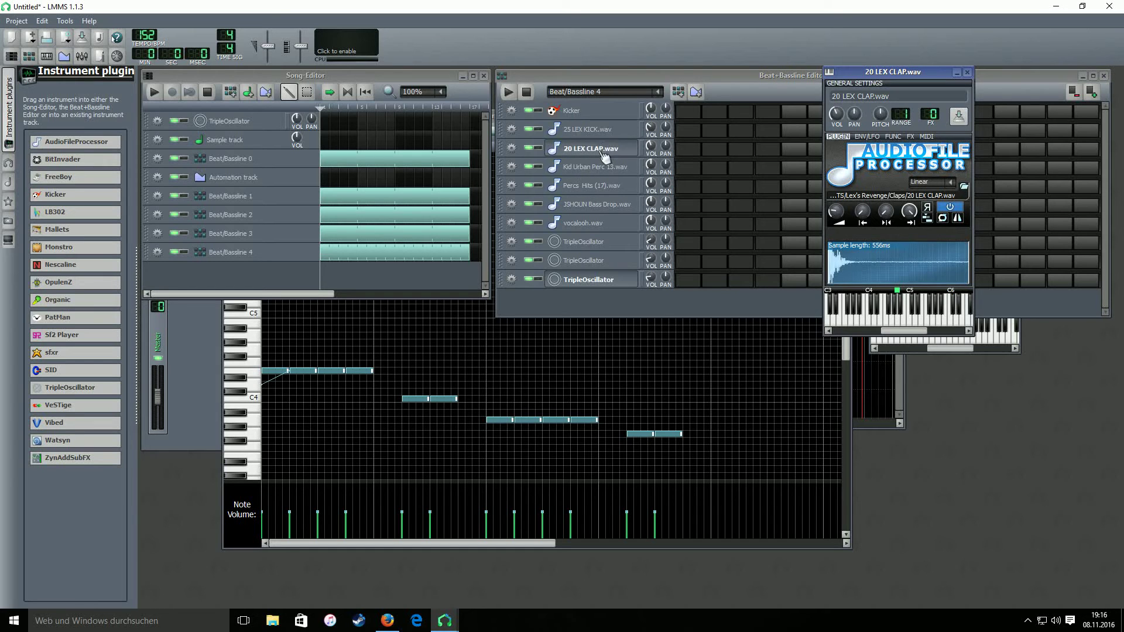
{"action": "left_click", "coordinate": [910, 137]}
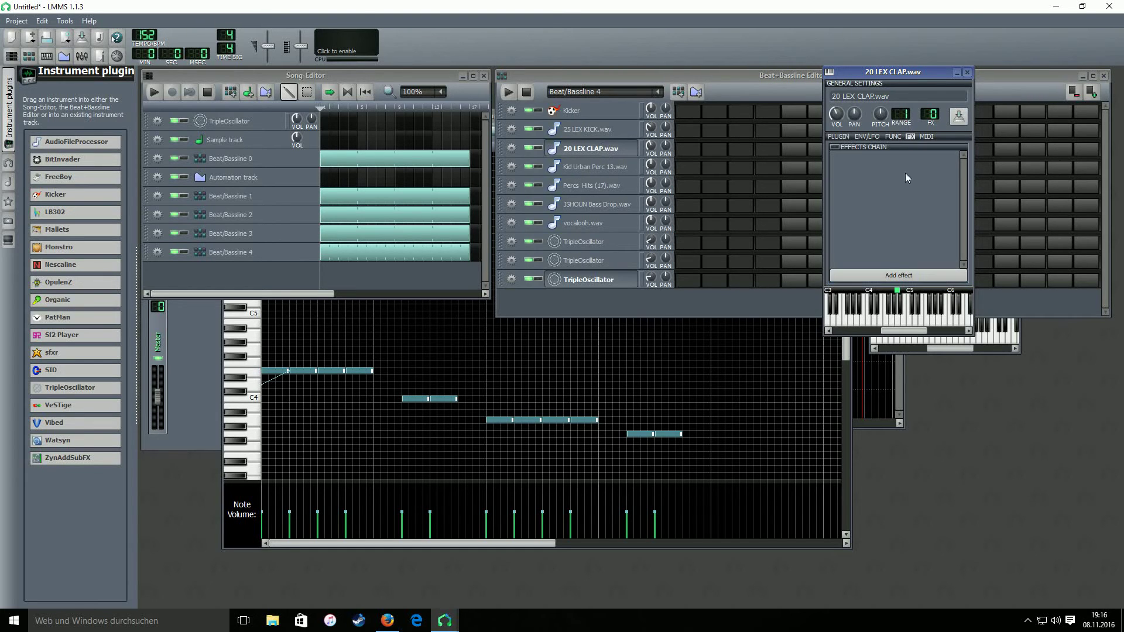
{"action": "left_click", "coordinate": [899, 276]}
{"action": "type", "text": "rev"}
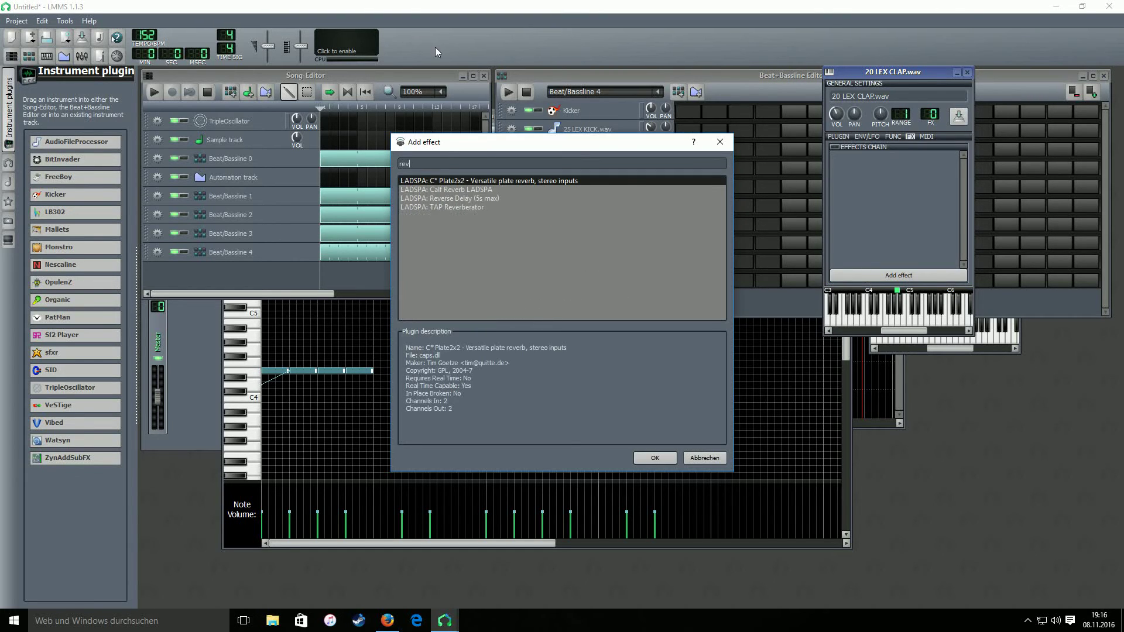
{"action": "left_click", "coordinate": [447, 189]}
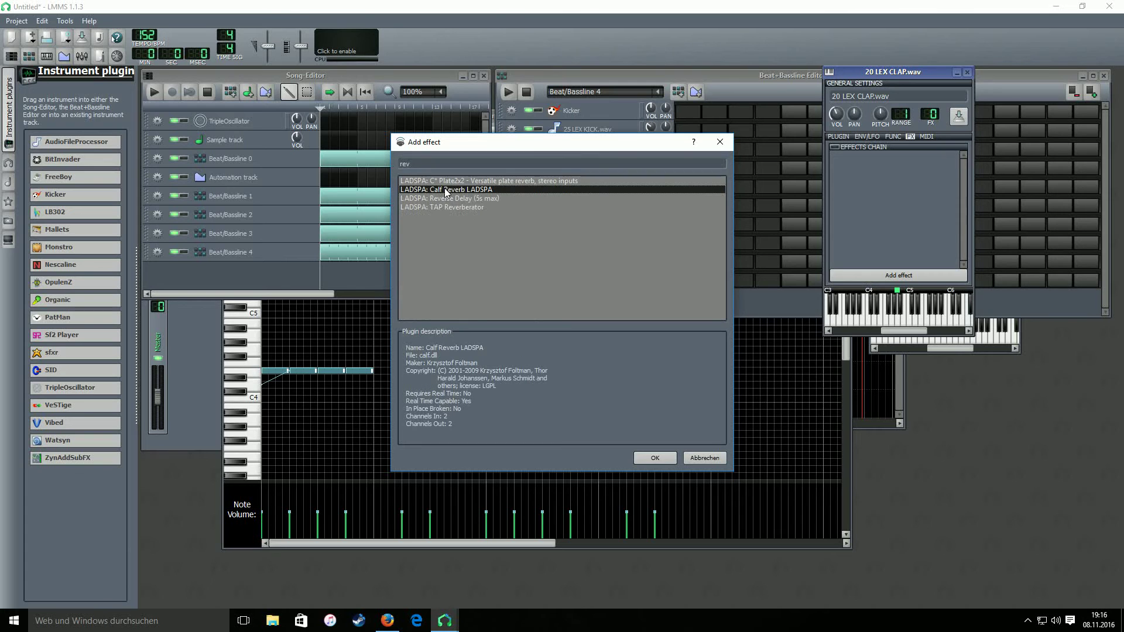
{"action": "left_click", "coordinate": [651, 462]}
{"action": "left_click", "coordinate": [513, 93]}
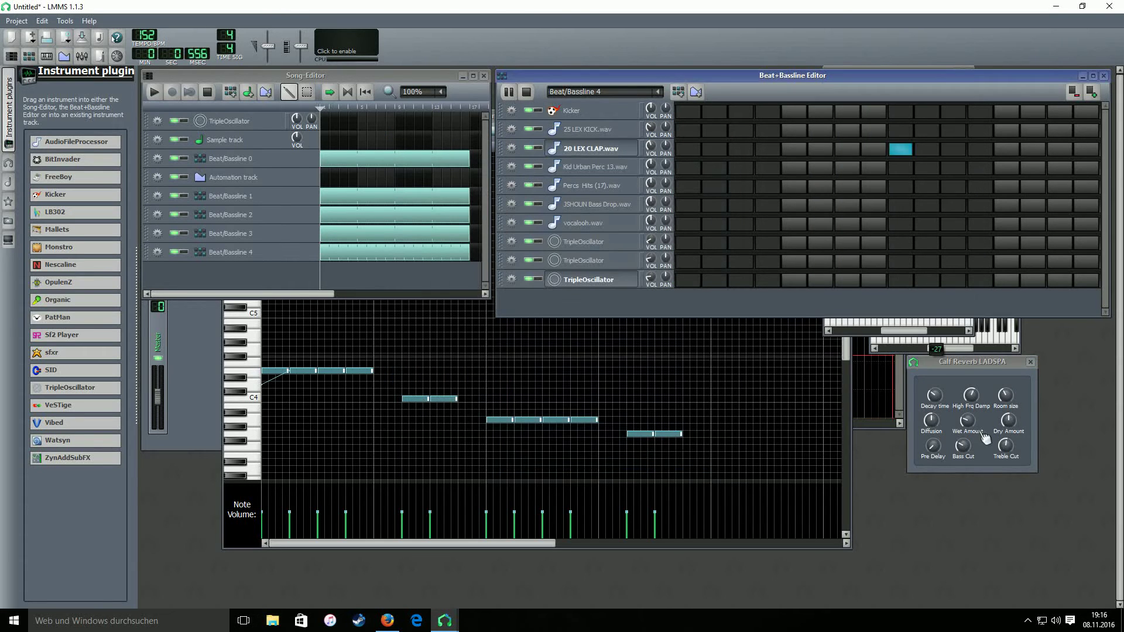
Step: Adjust the clap's Calf Reverb decay time, wet amount and bass cut while auditioning the pattern and the song
{"action": "left_click_drag", "start_coordinate": [1005, 446], "coordinate": [1008, 418]}
{"action": "left_click", "coordinate": [1008, 421]}
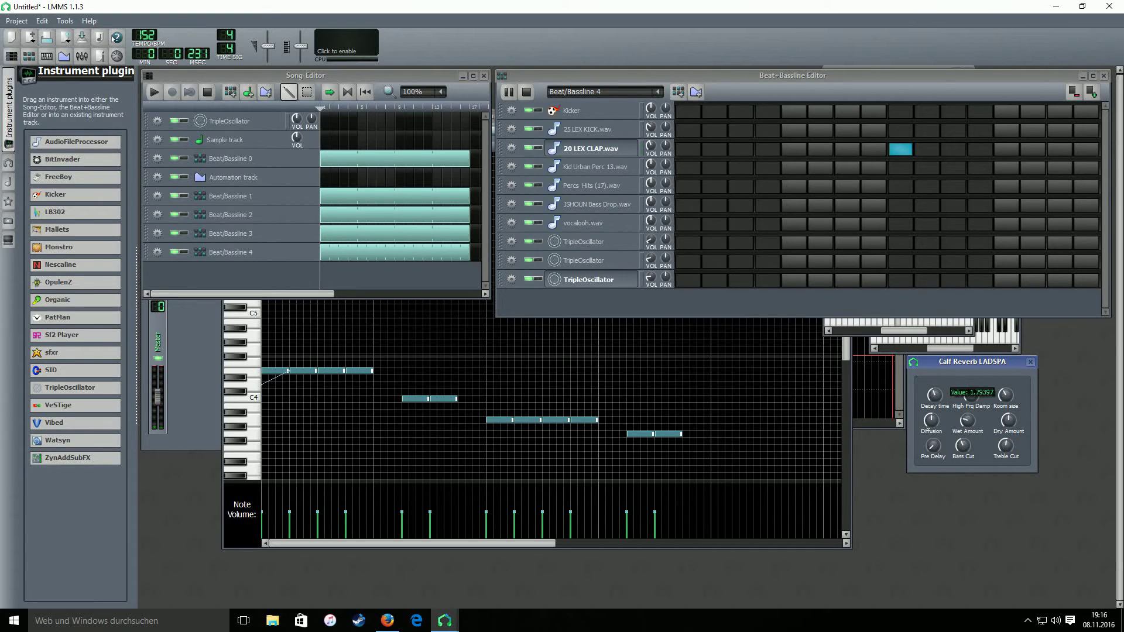
{"action": "left_click", "coordinate": [966, 435]}
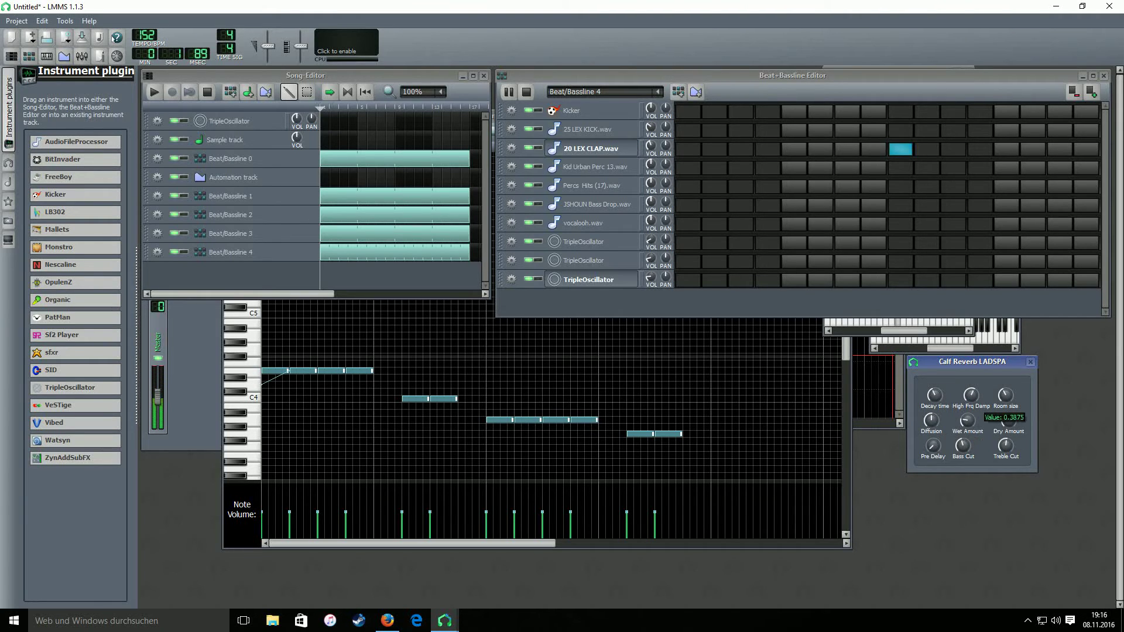
{"action": "left_click", "coordinate": [526, 92]}
{"action": "left_click", "coordinate": [154, 92]}
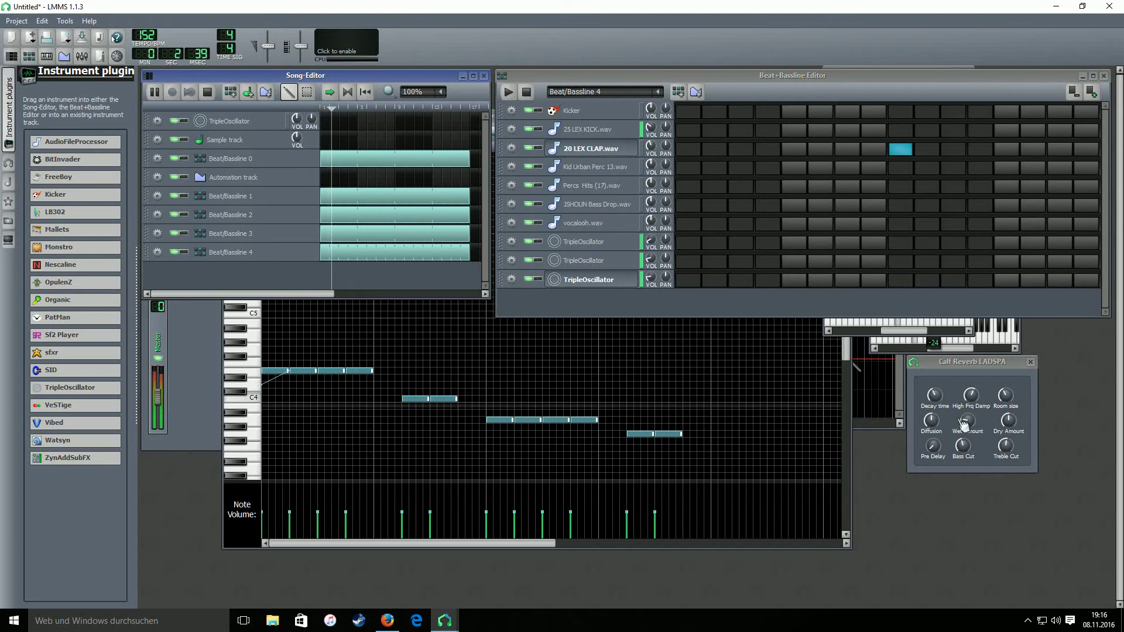
{"action": "left_click", "coordinate": [1008, 421]}
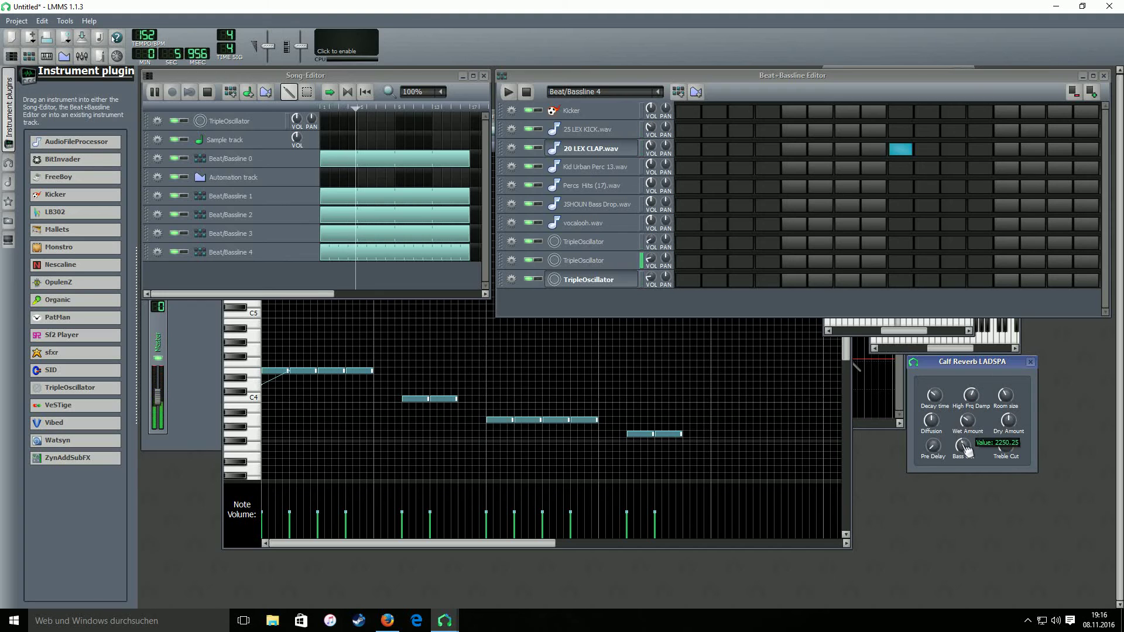
Step: Close the reverb controls, adjust the 20 LEX CLAP.wav volume during song playback, and stop playback
{"action": "left_click", "coordinate": [1030, 362]}
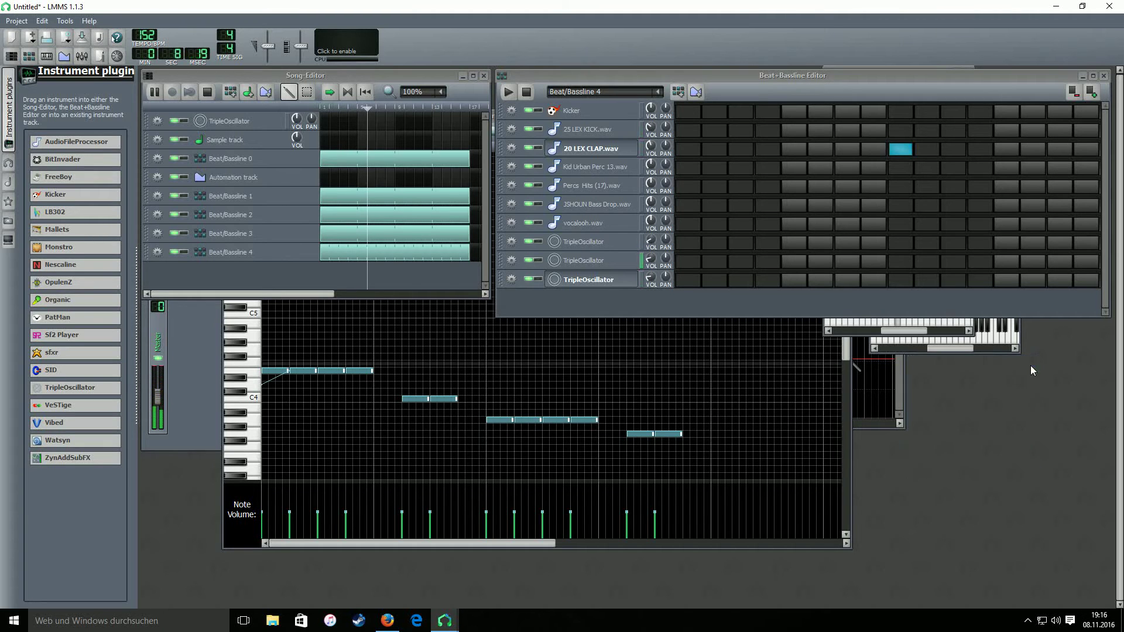
{"action": "left_click", "coordinate": [655, 154]}
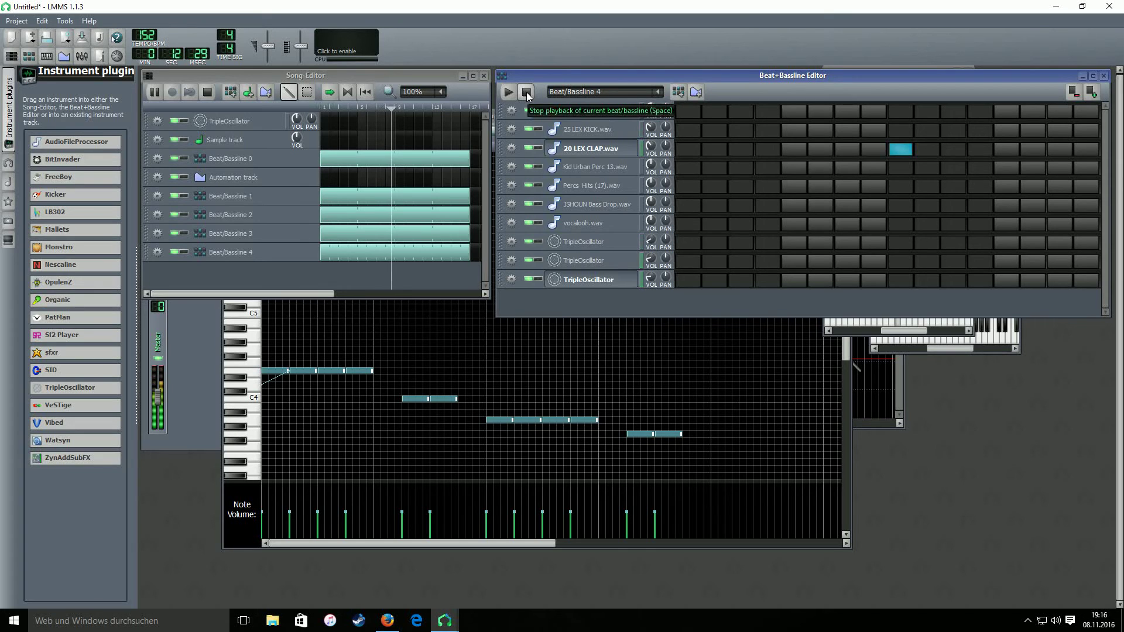
{"action": "left_click", "coordinate": [527, 95]}
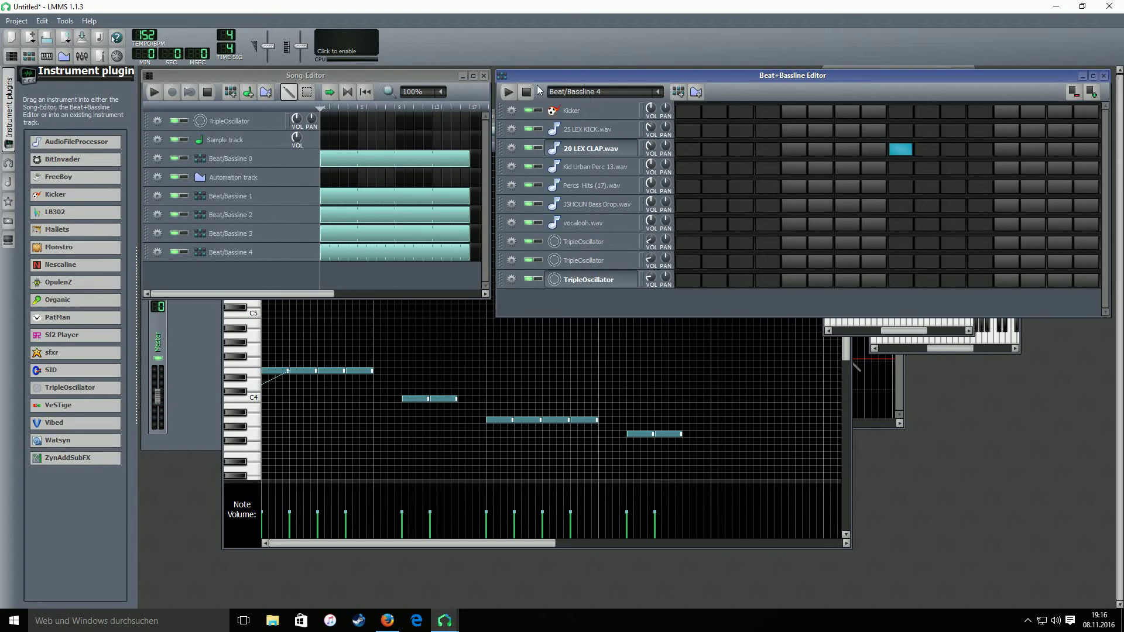
Step: Add another beat/bassline track and fill all 16 steps of Percs Hits (17).wav
{"action": "left_click", "coordinate": [678, 94]}
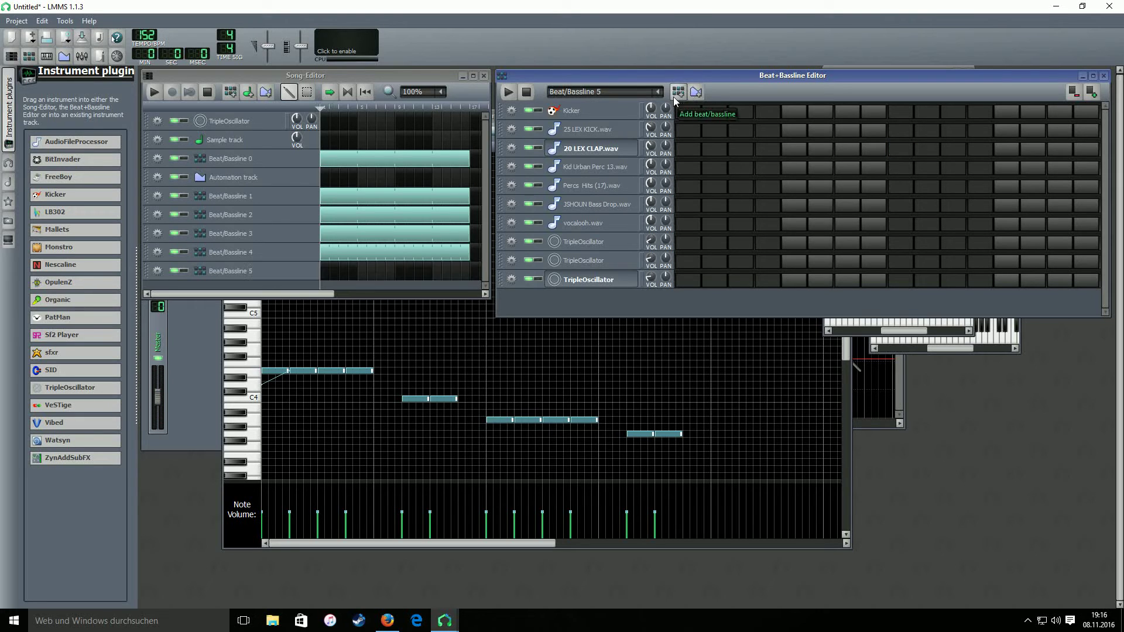
{"action": "left_click", "coordinate": [688, 186]}
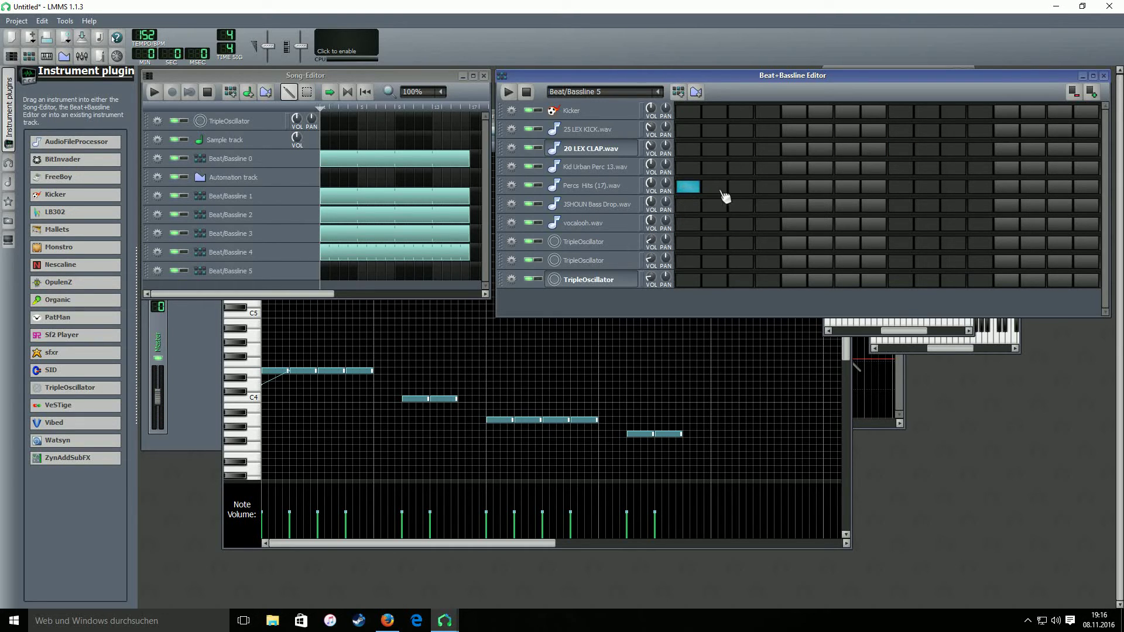
{"action": "left_click", "coordinate": [715, 186]}
{"action": "left_click", "coordinate": [741, 186]}
{"action": "left_click", "coordinate": [768, 186]}
{"action": "left_click", "coordinate": [794, 187]}
{"action": "left_click", "coordinate": [820, 187]}
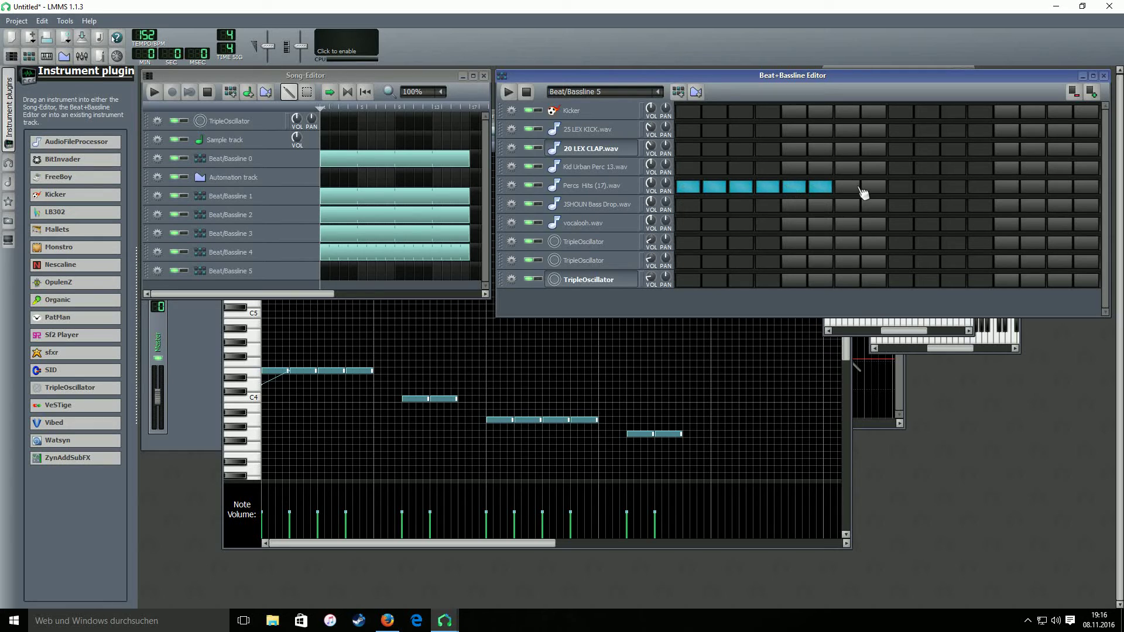
{"action": "left_click", "coordinate": [847, 186]}
{"action": "left_click", "coordinate": [874, 186]}
{"action": "left_click", "coordinate": [927, 186]}
{"action": "left_click", "coordinate": [901, 186]}
{"action": "left_click", "coordinate": [953, 186]}
{"action": "left_click", "coordinate": [980, 186]}
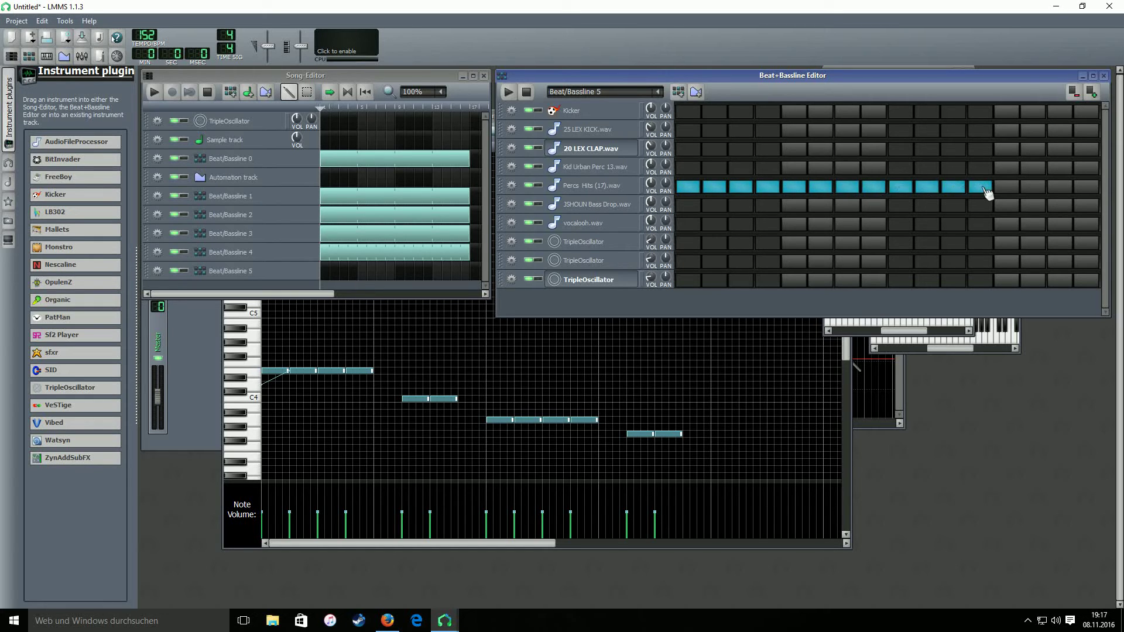
{"action": "left_click", "coordinate": [1006, 187]}
{"action": "left_click", "coordinate": [1033, 186]}
{"action": "left_click", "coordinate": [1060, 186]}
{"action": "left_click", "coordinate": [1086, 186]}
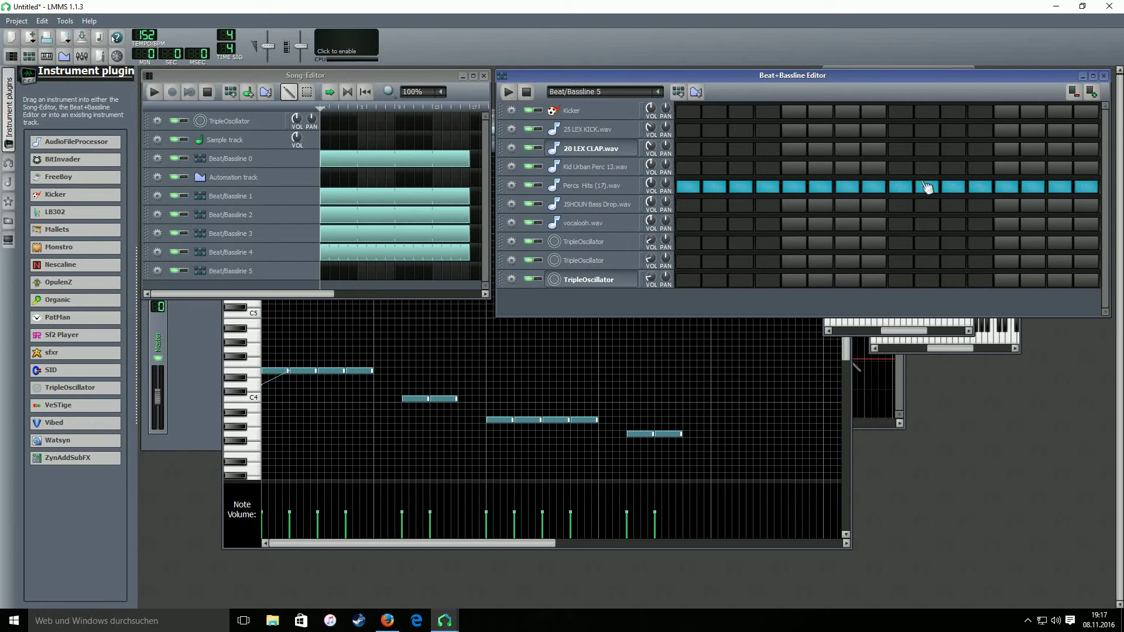
Step: Place Beat/Bassline 5 at the song start, extend it to match the other clips, and audition the song
{"action": "left_click", "coordinate": [325, 271]}
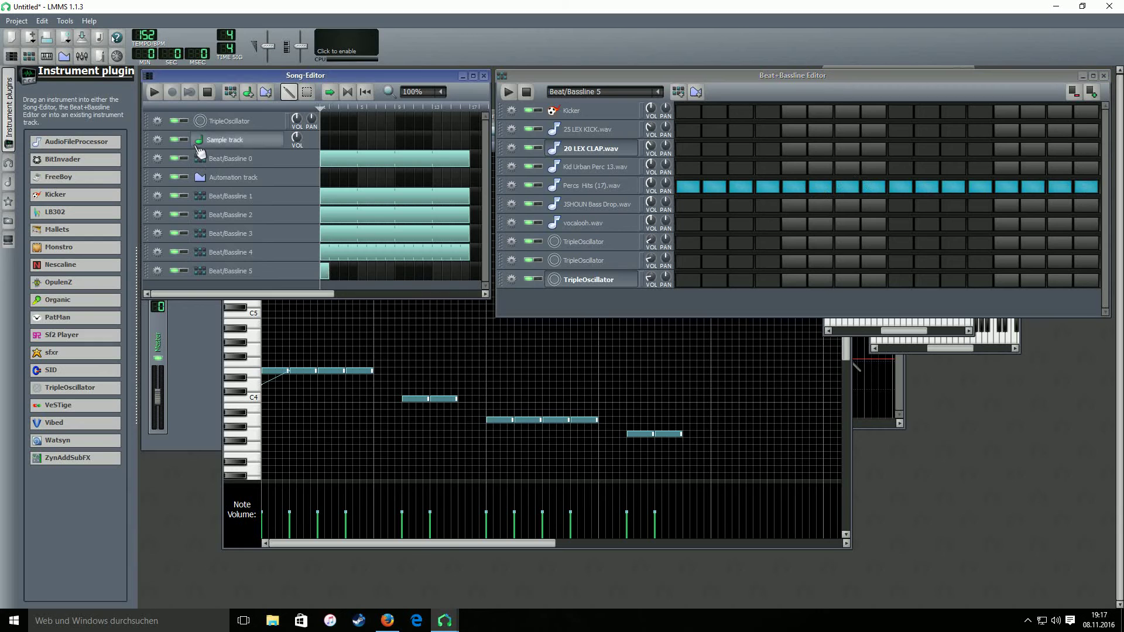
{"action": "left_click", "coordinate": [154, 95]}
{"action": "left_click_drag", "start_coordinate": [329, 272], "coordinate": [470, 271]}
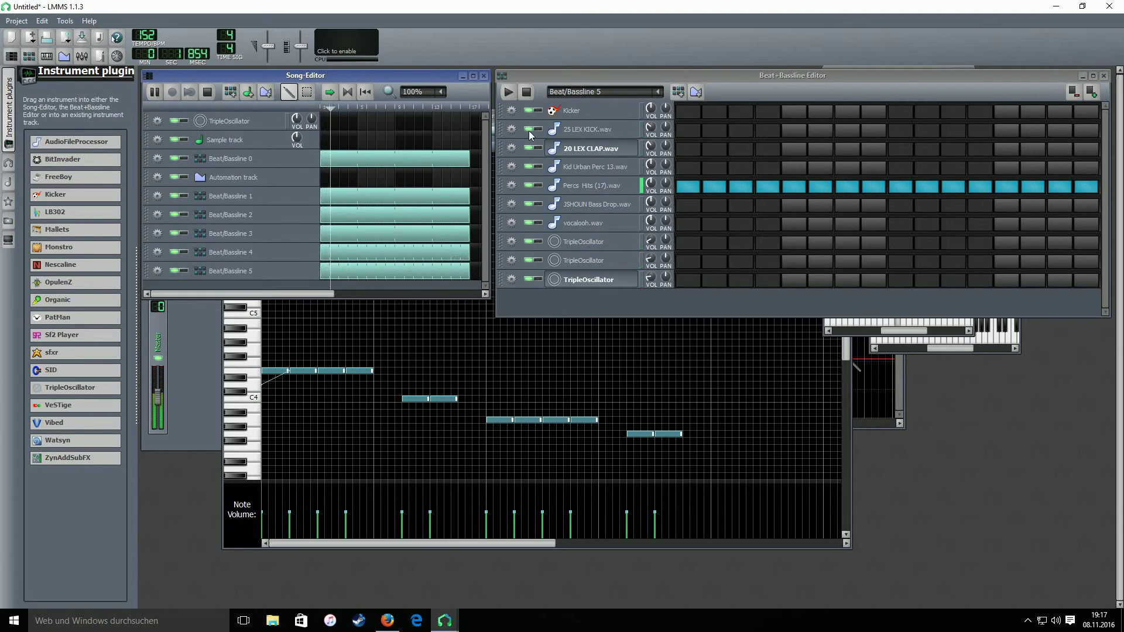
{"action": "key", "text": "space"}
Step: Clear all 16 Percs Hits (17).wav steps in Beat/Bassline 5
{"action": "left_click", "coordinate": [688, 187]}
{"action": "left_click", "coordinate": [715, 186]}
{"action": "left_click", "coordinate": [767, 186]}
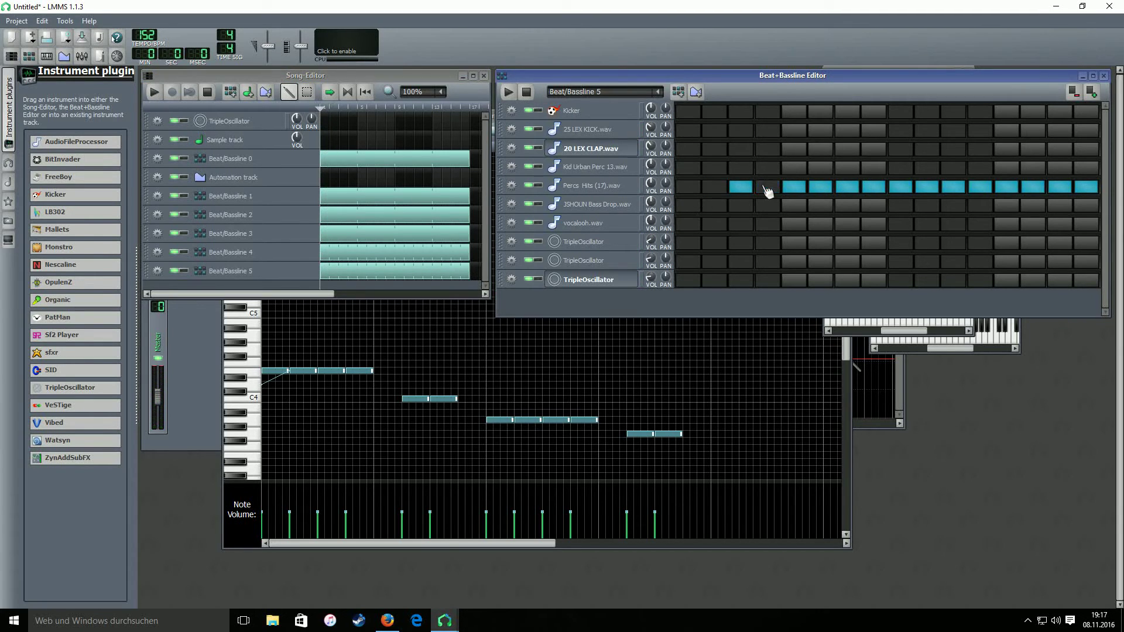
{"action": "left_click", "coordinate": [741, 186]}
{"action": "left_click", "coordinate": [793, 187]}
{"action": "left_click", "coordinate": [820, 186]}
{"action": "left_click", "coordinate": [846, 186]}
{"action": "left_click", "coordinate": [873, 186]}
{"action": "left_click", "coordinate": [900, 186]}
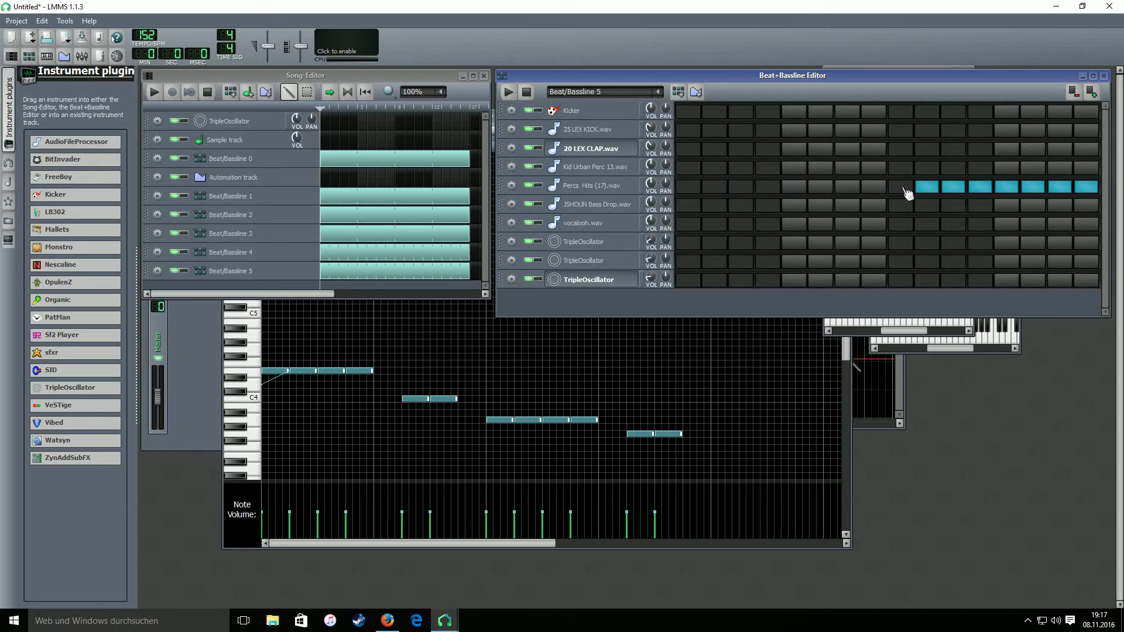
{"action": "left_click", "coordinate": [927, 186]}
{"action": "left_click", "coordinate": [953, 186]}
{"action": "left_click", "coordinate": [981, 186]}
{"action": "left_click", "coordinate": [1007, 187]}
{"action": "left_click", "coordinate": [1033, 186]}
{"action": "left_click", "coordinate": [1060, 187]}
{"action": "left_click", "coordinate": [1086, 187]}
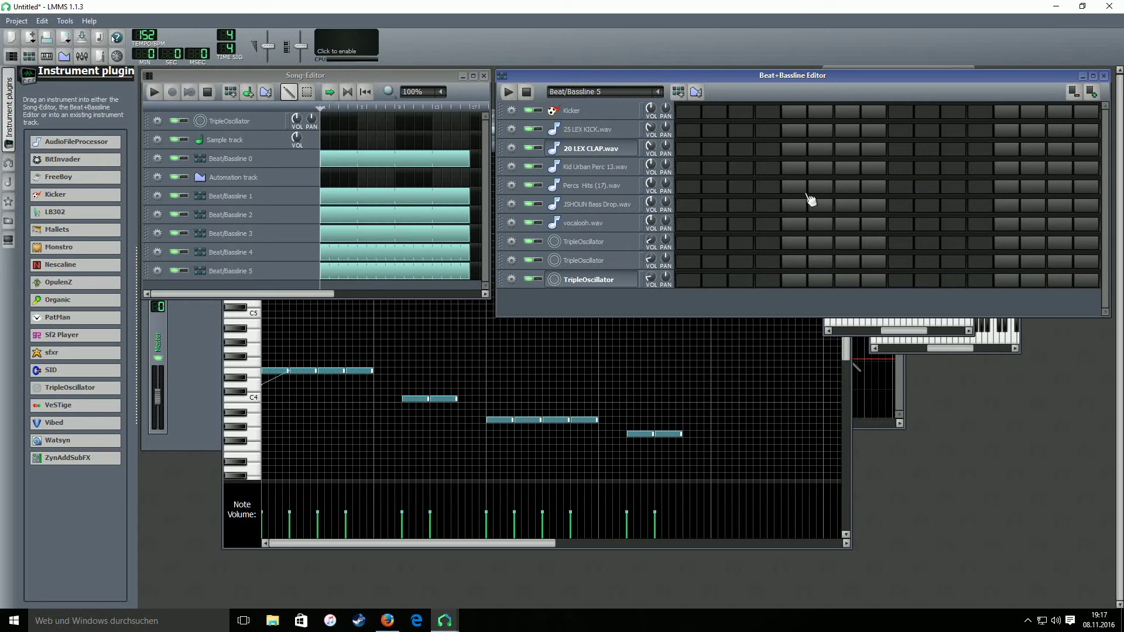
Step: Fill all 16 steps of Kid Urban Perc 13.wav in Beat/Bassline 5
{"action": "left_click", "coordinate": [688, 167]}
{"action": "left_click", "coordinate": [714, 167]}
{"action": "left_click", "coordinate": [741, 167]}
{"action": "left_click", "coordinate": [767, 167]}
{"action": "left_click", "coordinate": [794, 167]}
{"action": "left_click", "coordinate": [821, 168]}
{"action": "left_click", "coordinate": [847, 168]}
{"action": "left_click", "coordinate": [874, 167]}
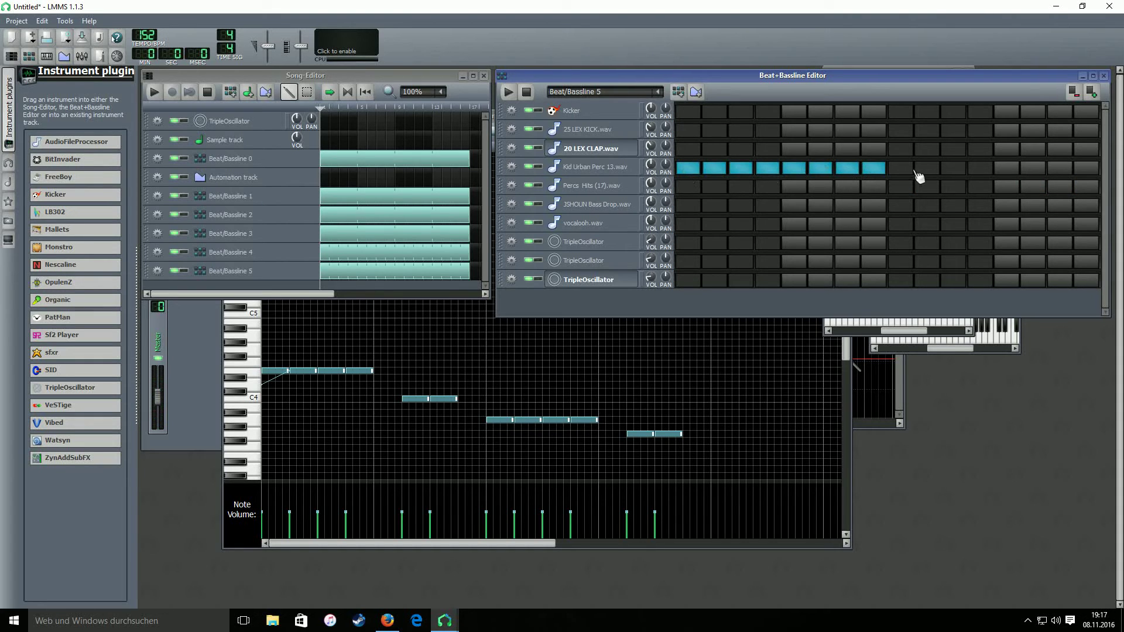
{"action": "left_click", "coordinate": [900, 168]}
{"action": "left_click", "coordinate": [927, 167]}
{"action": "left_click", "coordinate": [954, 167]}
{"action": "left_click", "coordinate": [981, 168]}
{"action": "left_click", "coordinate": [1007, 168]}
{"action": "left_click", "coordinate": [1033, 168]}
{"action": "left_click", "coordinate": [1060, 167]}
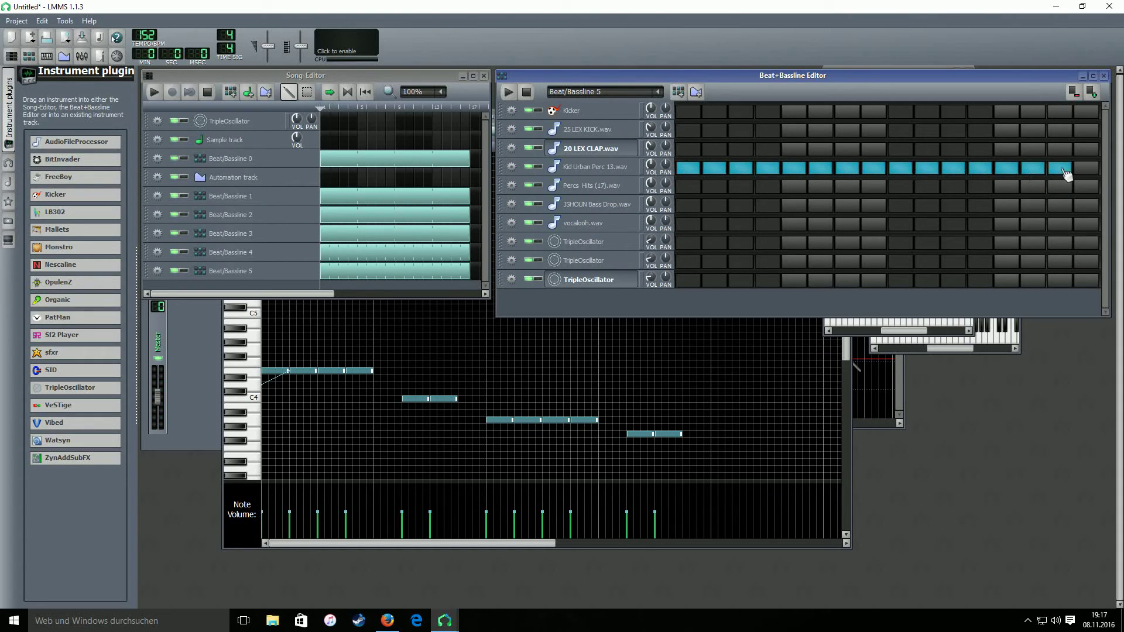
{"action": "left_click", "coordinate": [1086, 168]}
Step: Lower the Kid Urban Perc 13.wav volume to about 27% during song playback, and stop playback
{"action": "left_click", "coordinate": [154, 92]}
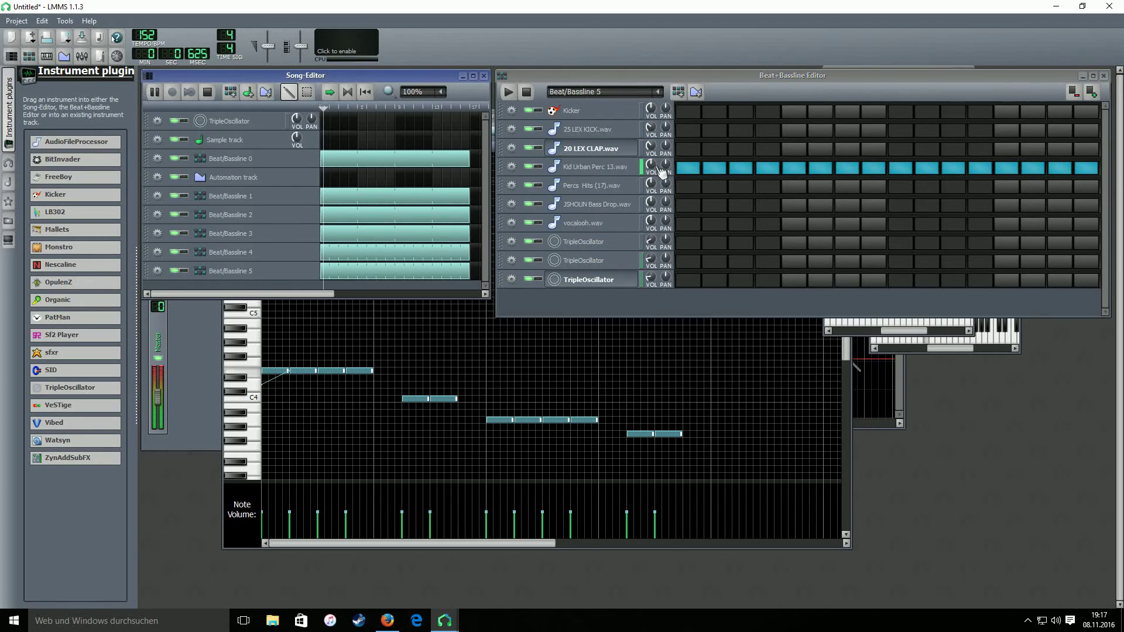
{"action": "left_click_drag", "start_coordinate": [650, 167], "coordinate": [650, 173]}
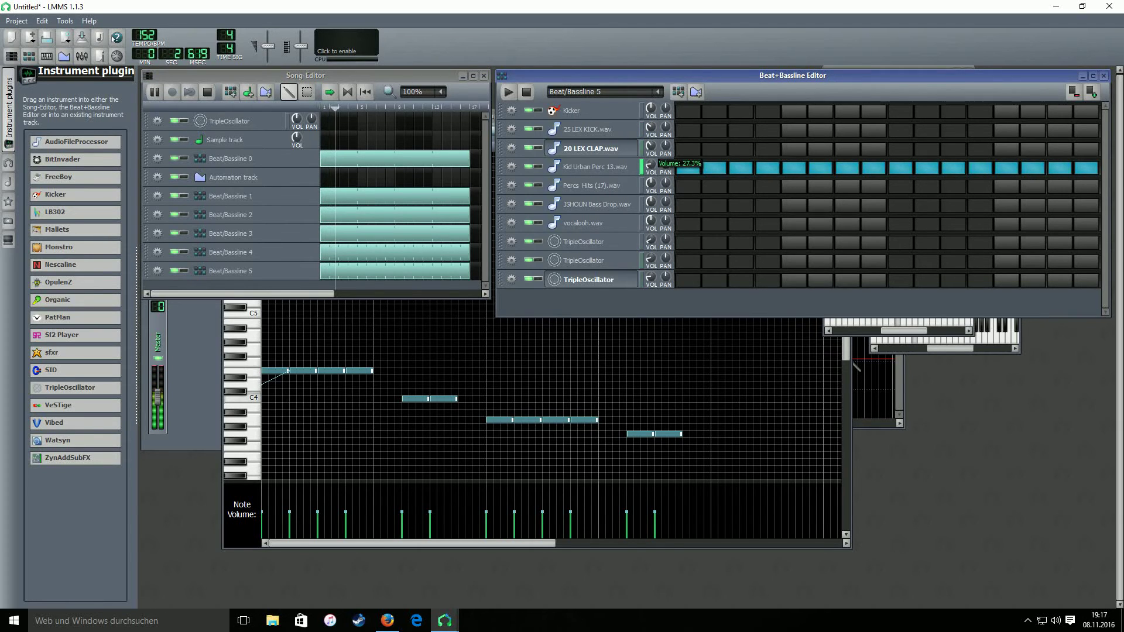
{"action": "left_click", "coordinate": [527, 94]}
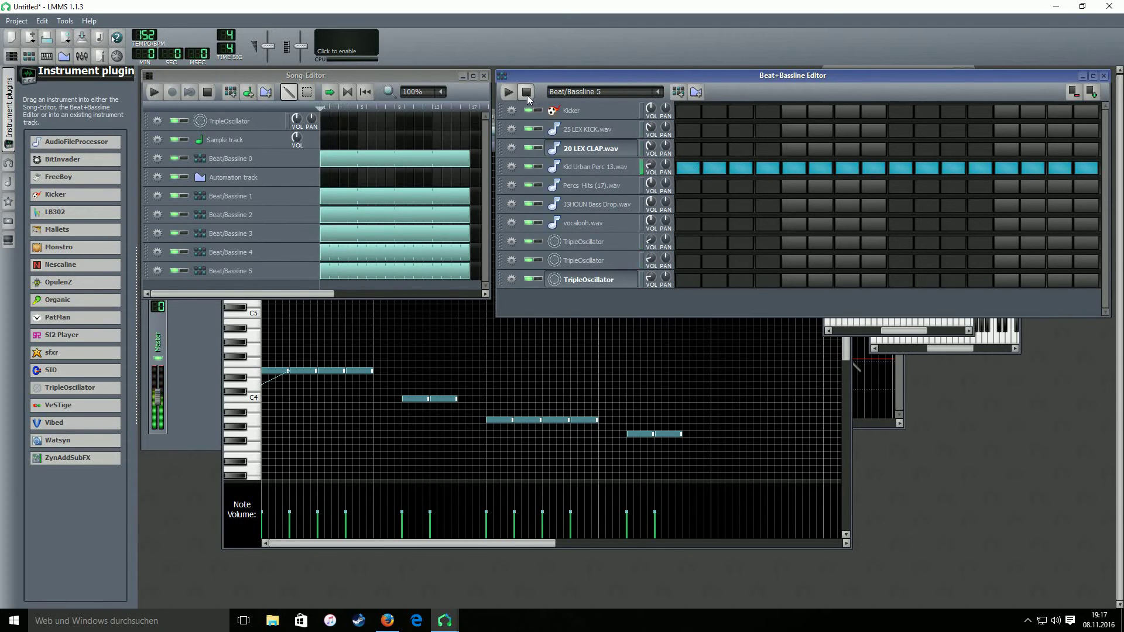
Step: Open the Kid Urban Perc 13.wav pattern in the piano roll with 1/32 quantization and 200% zoom
{"action": "right_click", "coordinate": [709, 174]}
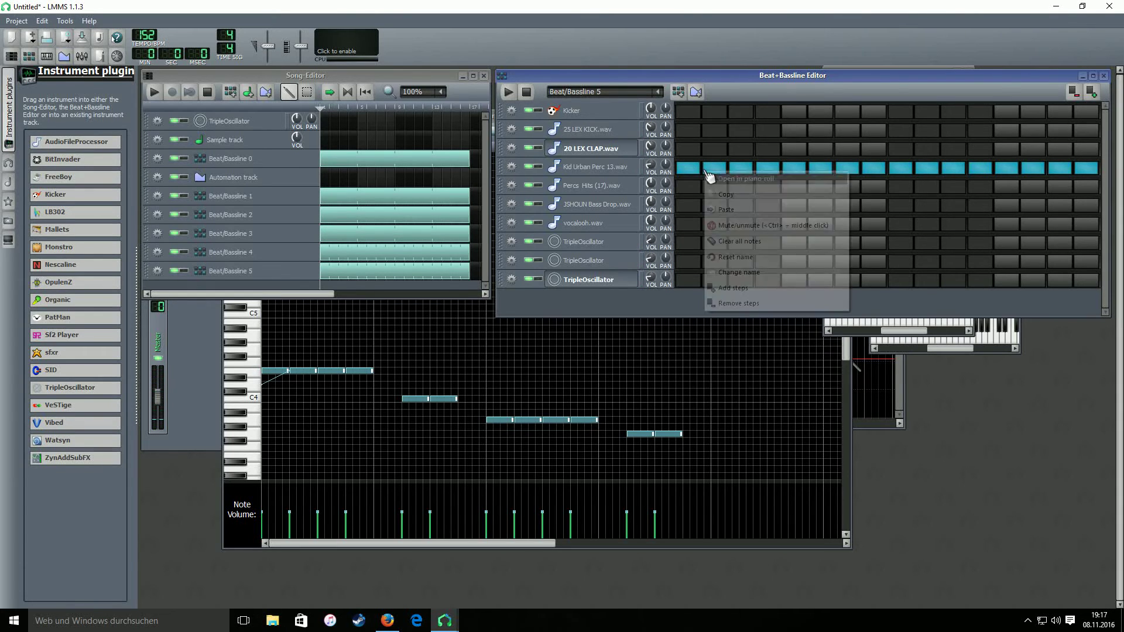
{"action": "left_click", "coordinate": [722, 179]}
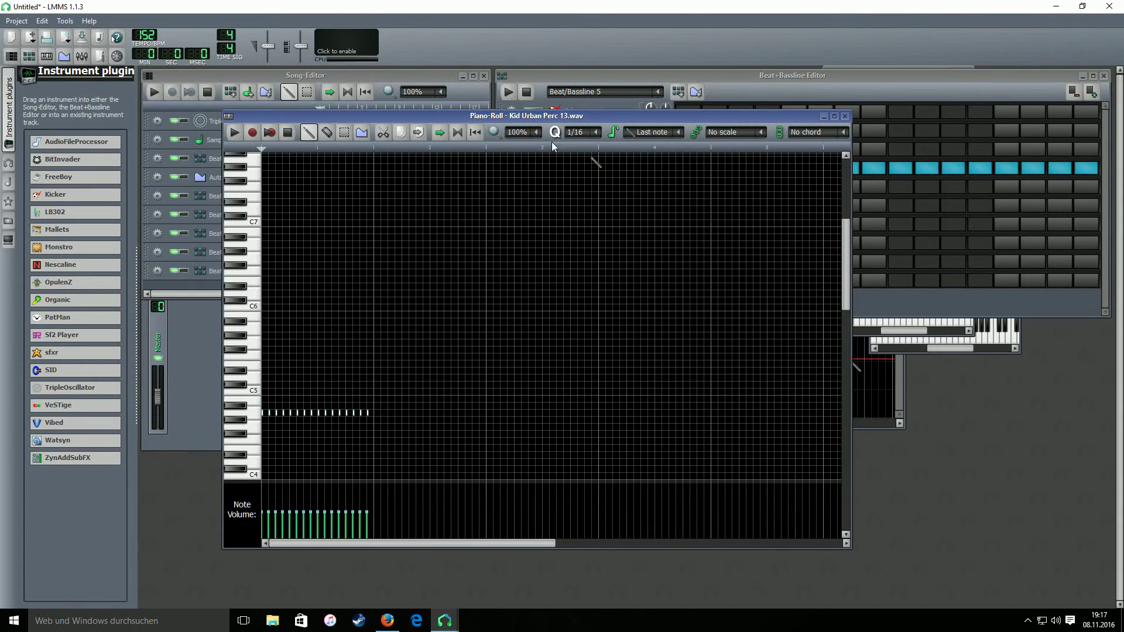
{"action": "scroll", "coordinate": [582, 132], "scroll_direction": "down", "scroll_amount": 1}
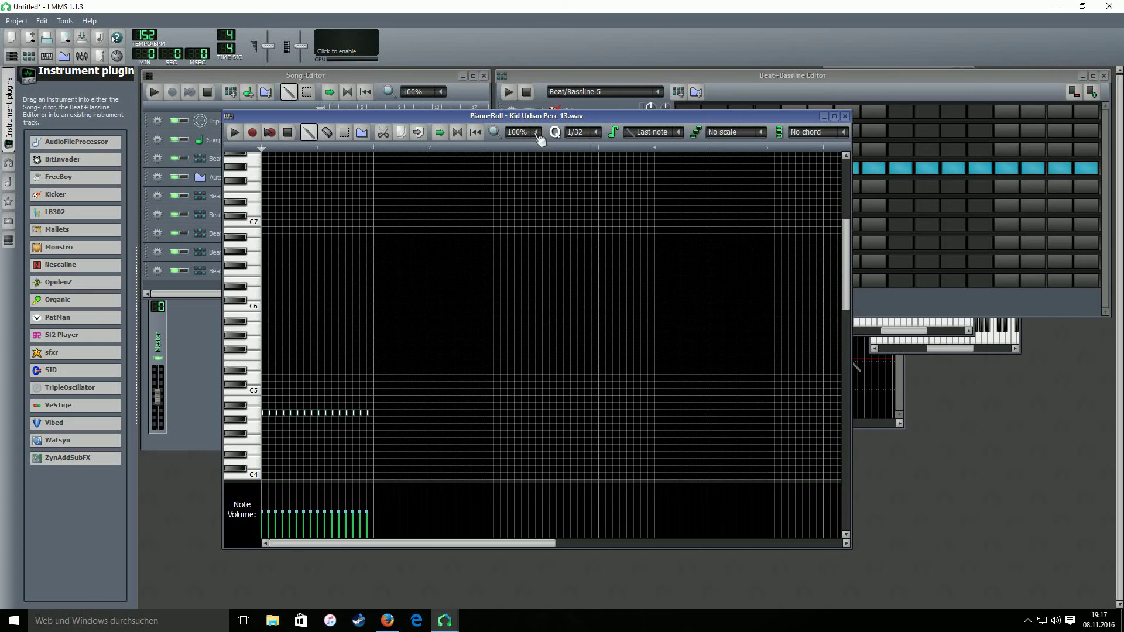
{"action": "scroll", "coordinate": [524, 132], "scroll_direction": "down", "scroll_amount": 1}
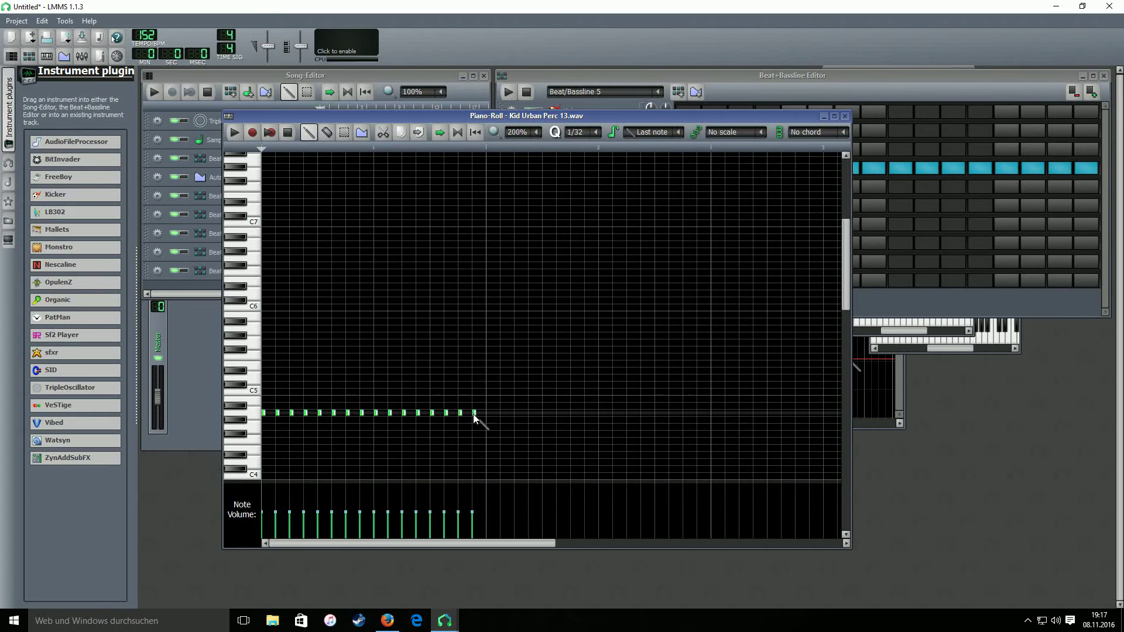
Step: Duplicate the first bar's 16 percussion notes into the second bar
{"action": "left_click", "coordinate": [348, 136]}
{"action": "left_click_drag", "start_coordinate": [527, 328], "coordinate": [257, 452]}
{"action": "key", "text": "shift+d"}
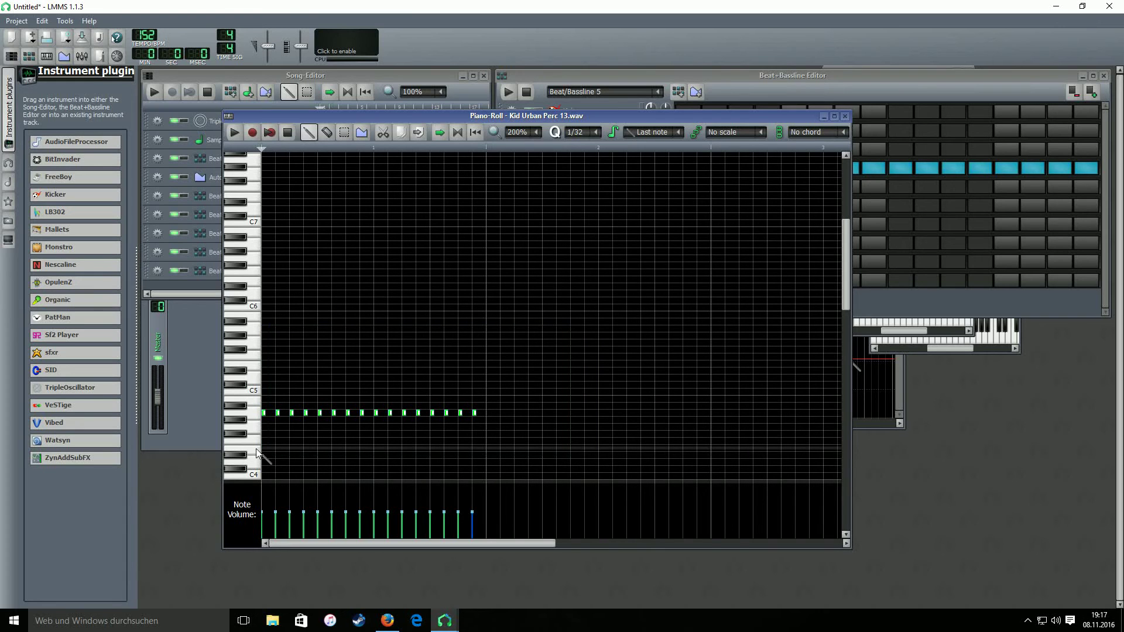
{"action": "key", "text": "ctrl+v"}
{"action": "left_click_drag", "start_coordinate": [403, 371], "coordinate": [439, 436]}
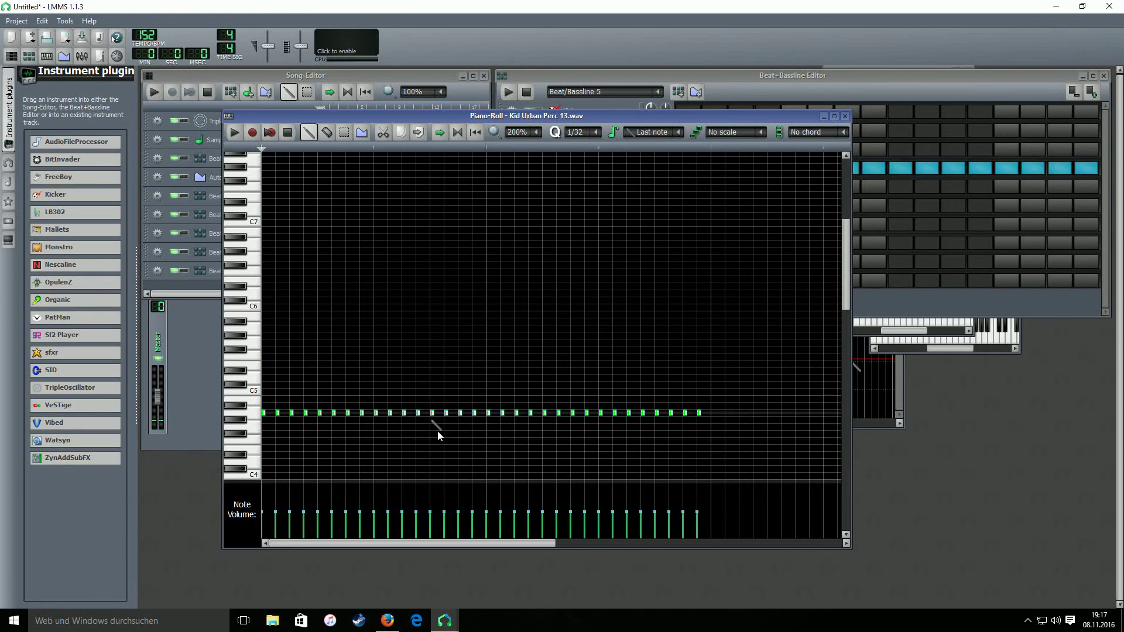
Step: Add in-between 1/32 percussion notes at the end of both bars to form rolls, with the note length set to 1/32
{"action": "left_click", "coordinate": [467, 414]}
{"action": "left_click", "coordinate": [479, 414]}
{"action": "left_click", "coordinate": [677, 413]}
{"action": "left_click", "coordinate": [691, 413]}
{"action": "left_click", "coordinate": [706, 413]}
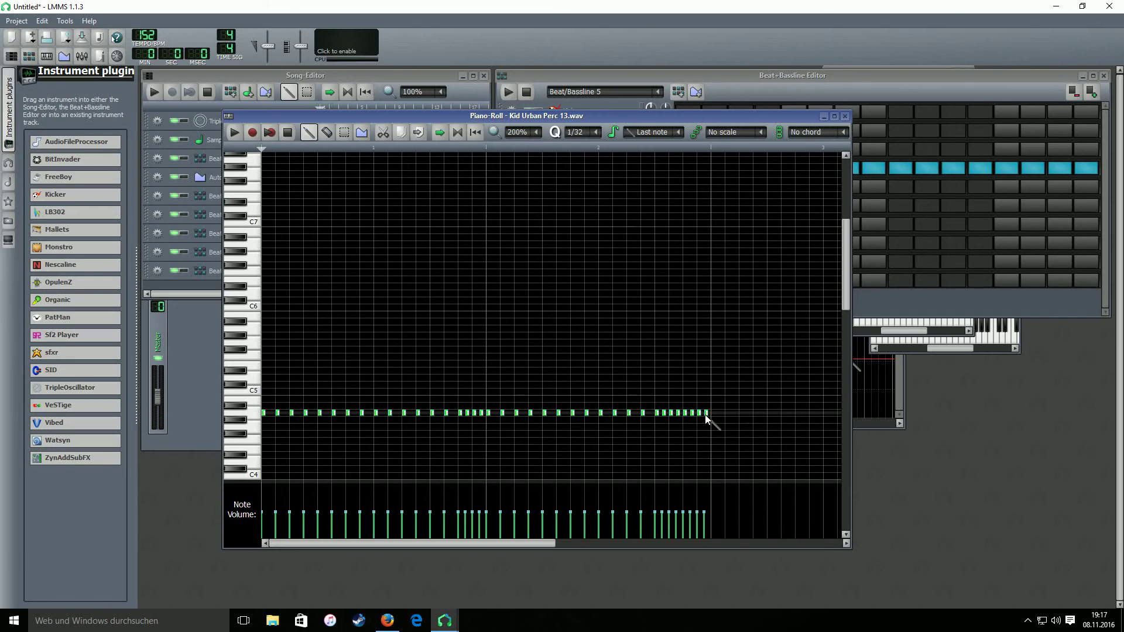
{"action": "scroll", "coordinate": [643, 134], "scroll_direction": "down", "scroll_amount": 1}
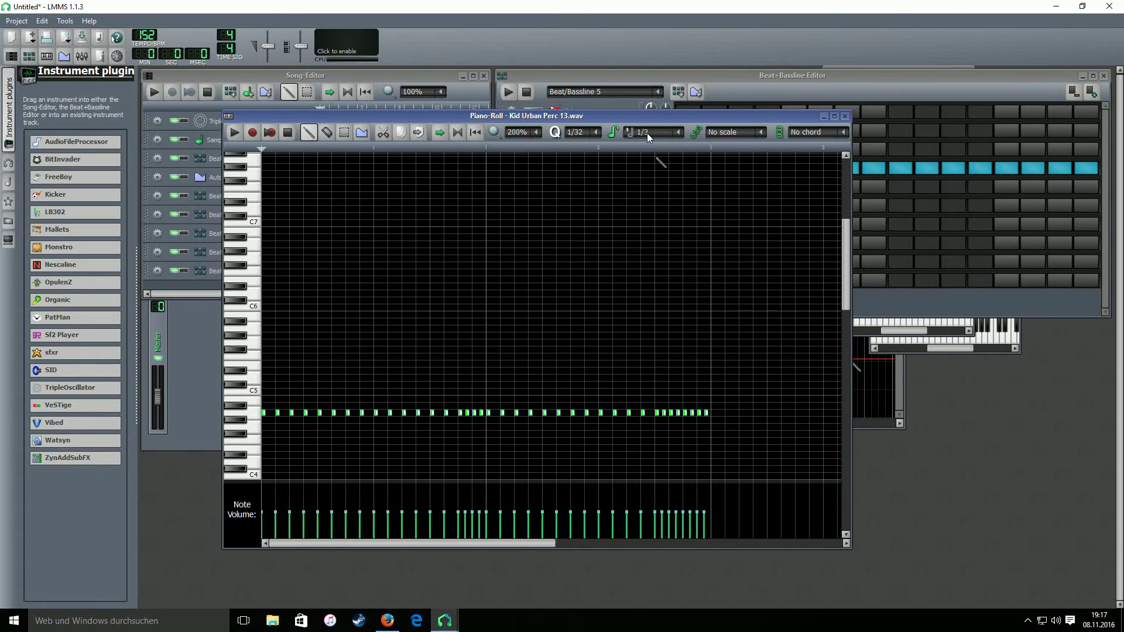
{"action": "left_click", "coordinate": [708, 413]}
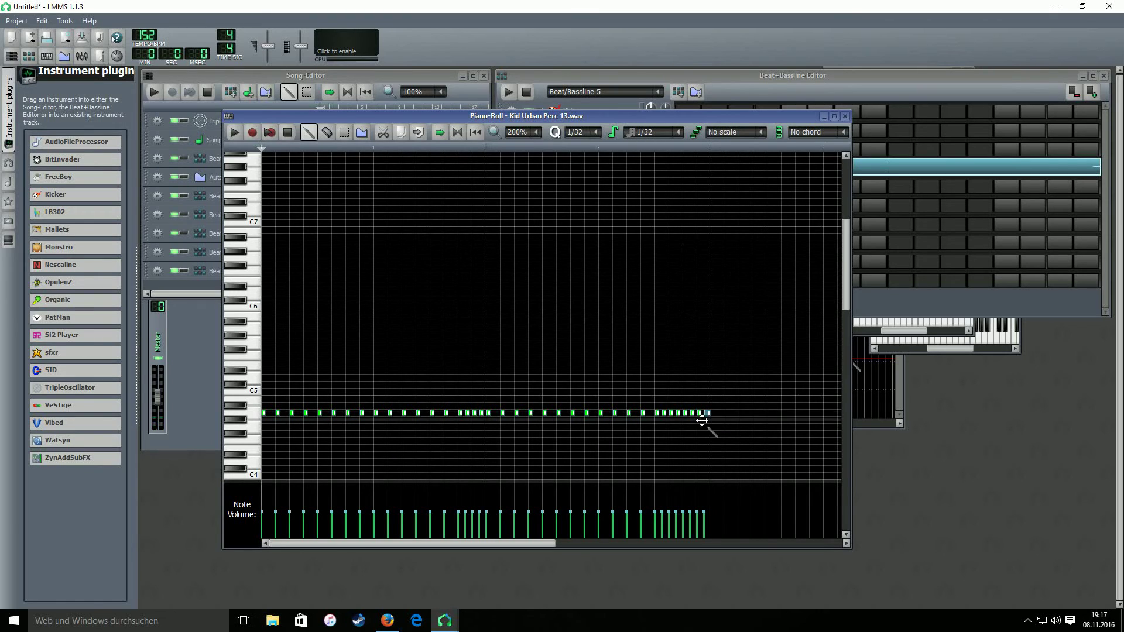
Step: Audition the edited percussion pattern within the song, bringing the Beat+Bassline Editor forward, and stop playback
{"action": "left_click", "coordinate": [234, 134]}
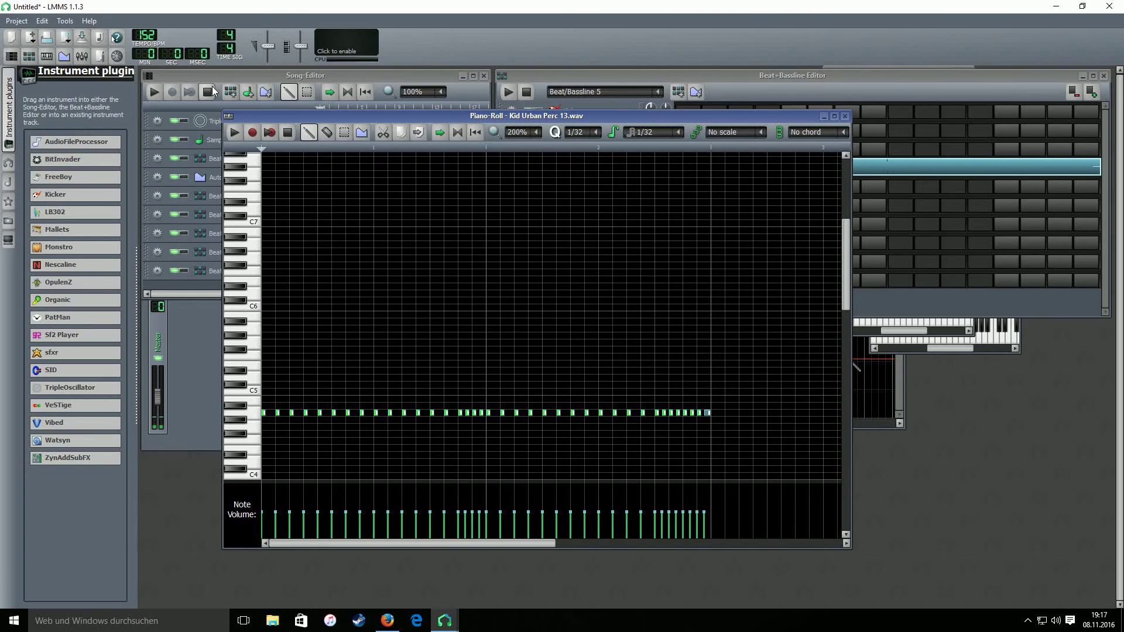
{"action": "left_click", "coordinate": [155, 93]}
{"action": "left_click", "coordinate": [634, 76]}
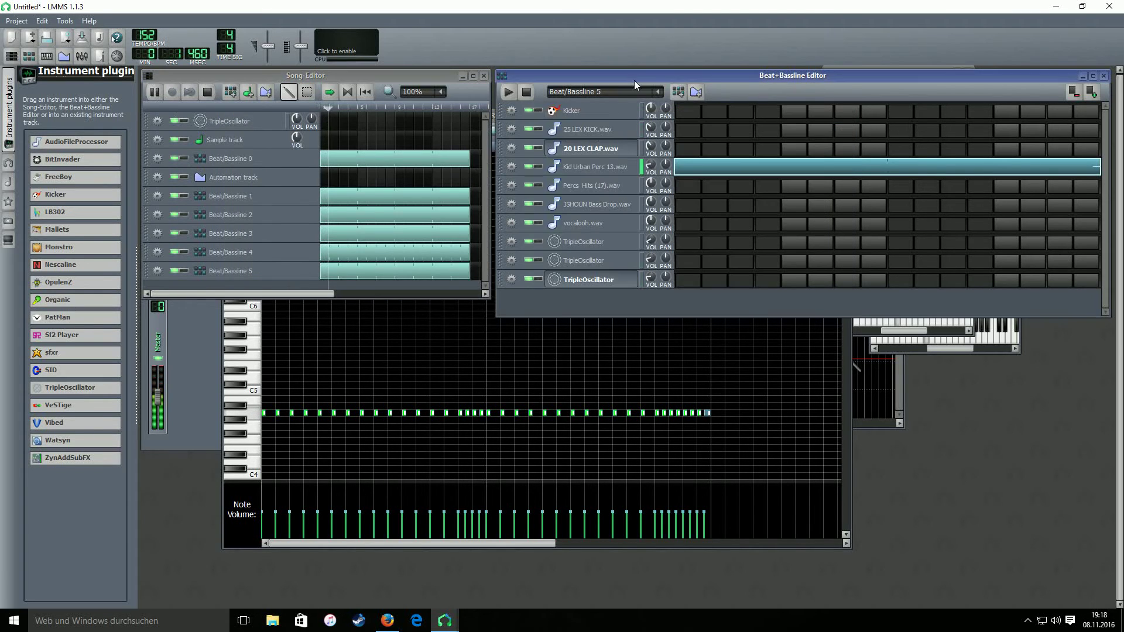
{"action": "left_click", "coordinate": [526, 95]}
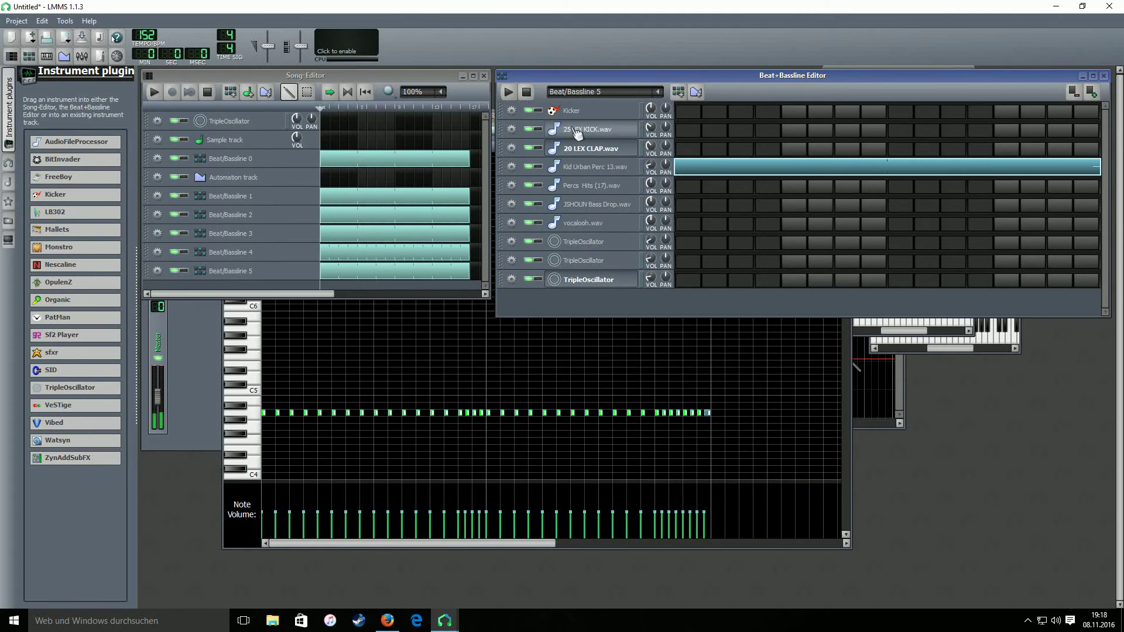
Step: Add the LADSPA Calf MultiChorus effect to the Kid Urban Perc 13.wav instrument's effects chain
{"action": "left_click", "coordinate": [606, 168]}
{"action": "left_click_drag", "start_coordinate": [1036, 345], "coordinate": [774, 222]}
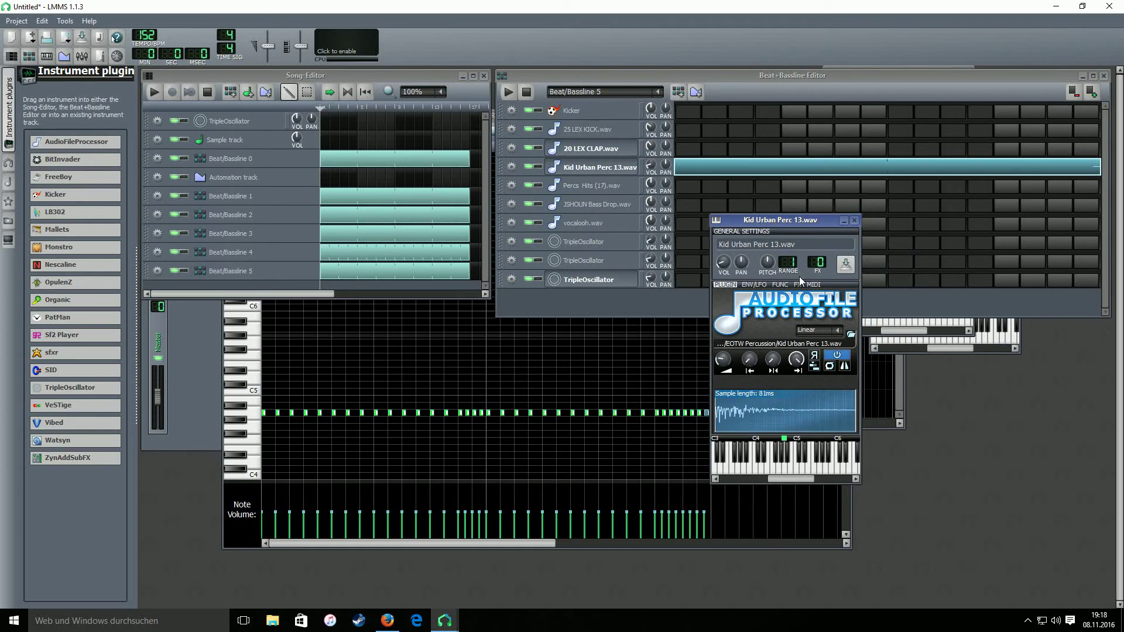
{"action": "left_click", "coordinate": [797, 285]}
{"action": "left_click", "coordinate": [766, 422]}
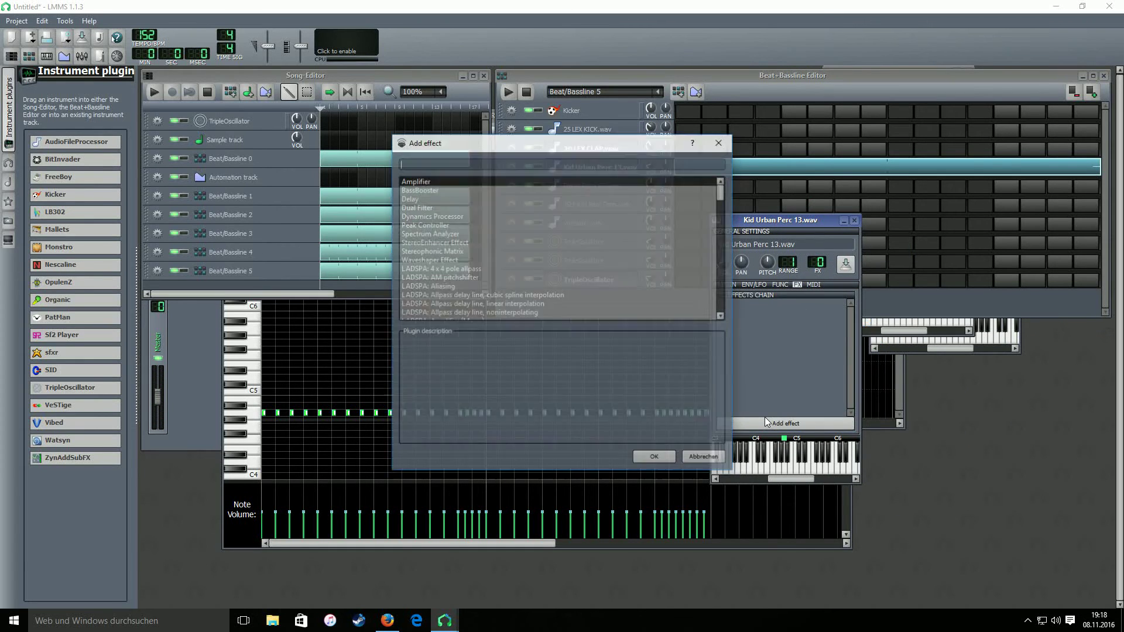
{"action": "type", "text": "multich"}
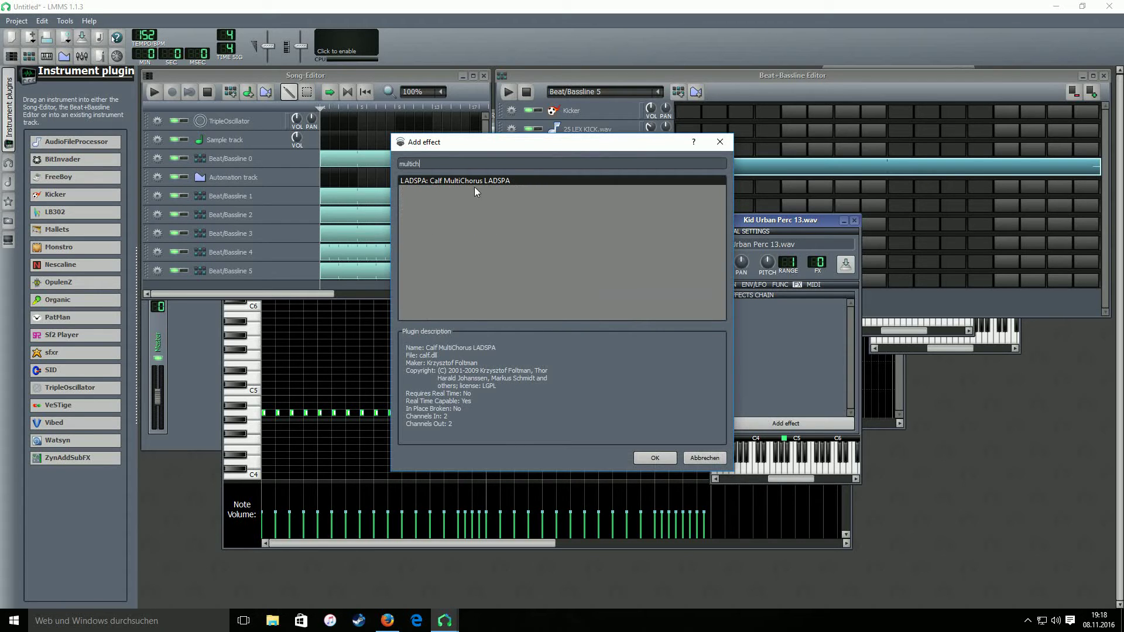
{"action": "double_click", "coordinate": [465, 181]}
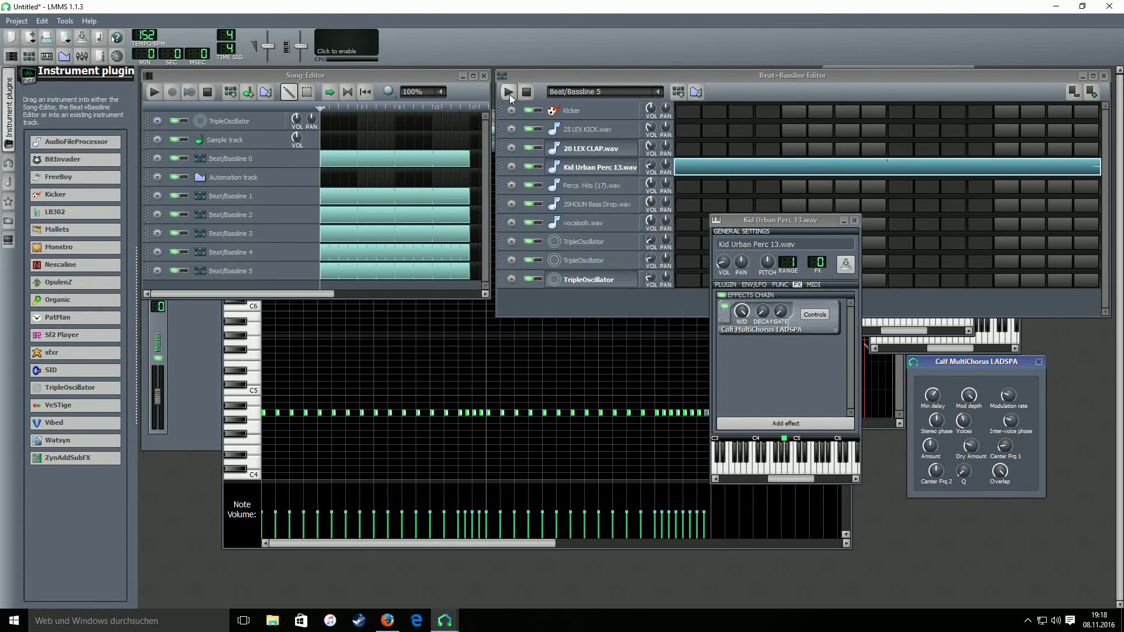
Step: Lower the Kid Urban Perc 13.wav volume to about 14.5% and fine-tune it while playing the pattern and the song
{"action": "left_click", "coordinate": [509, 92]}
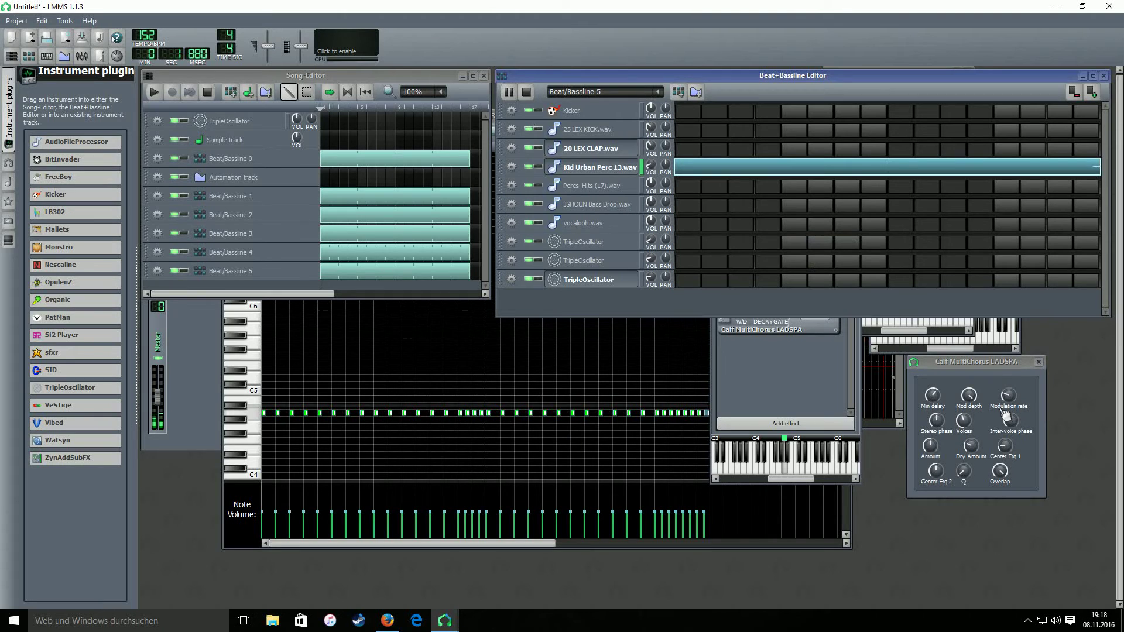
{"action": "left_click_drag", "start_coordinate": [651, 165], "coordinate": [651, 173]}
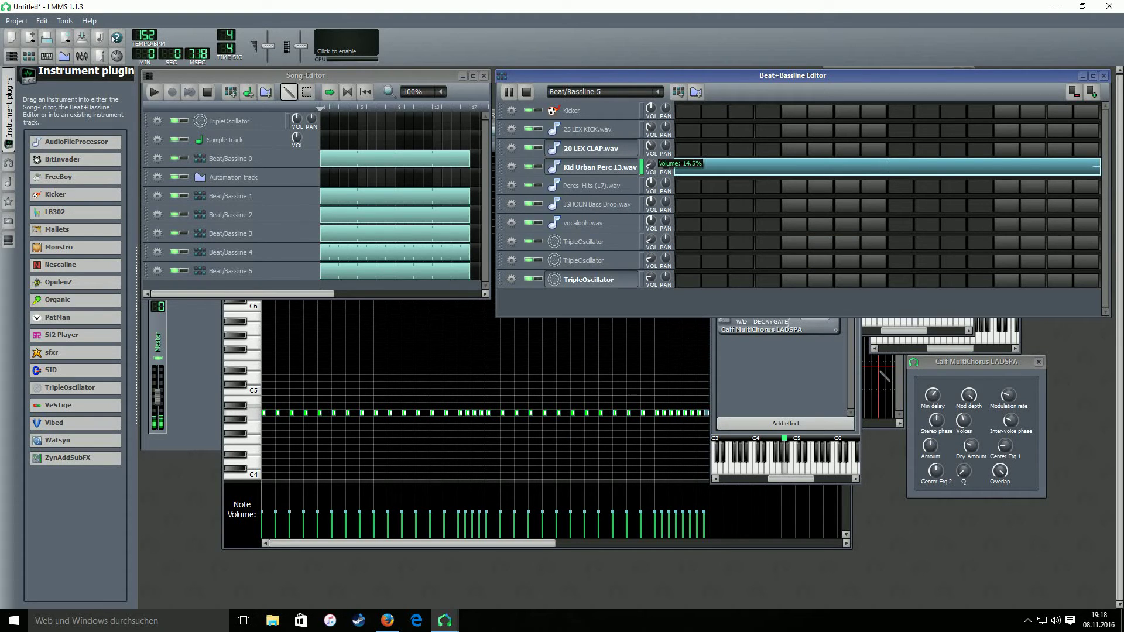
{"action": "left_click", "coordinate": [502, 93]}
{"action": "left_click", "coordinate": [154, 92]}
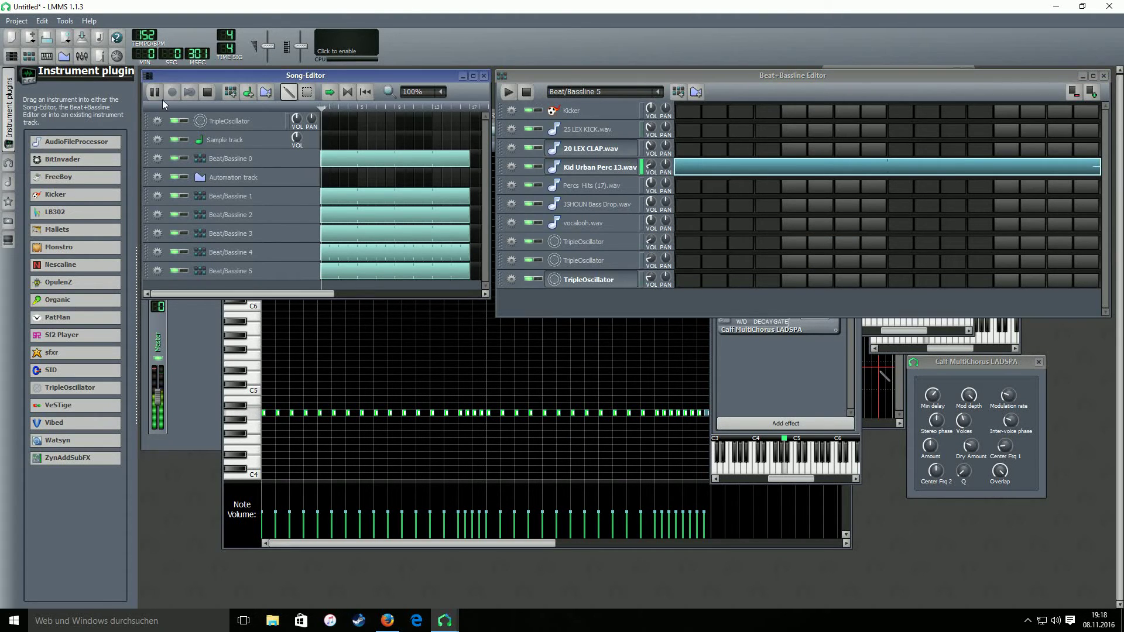
{"action": "left_click_drag", "start_coordinate": [1009, 363], "coordinate": [795, 307]}
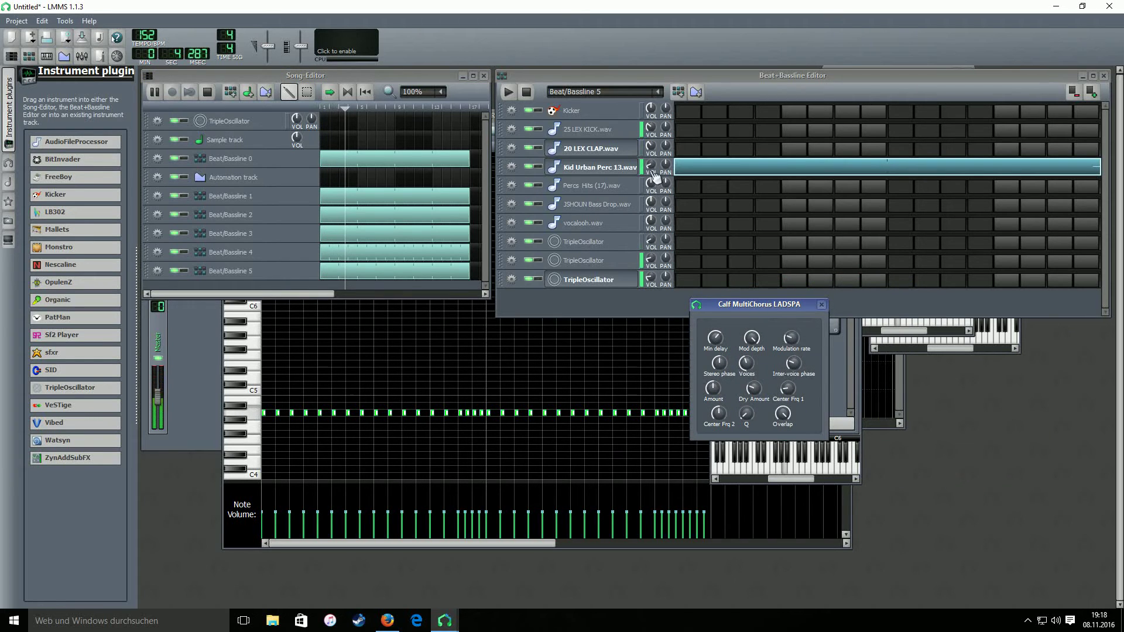
{"action": "left_click_drag", "start_coordinate": [651, 169], "coordinate": [652, 170]}
{"action": "key", "text": "space"}
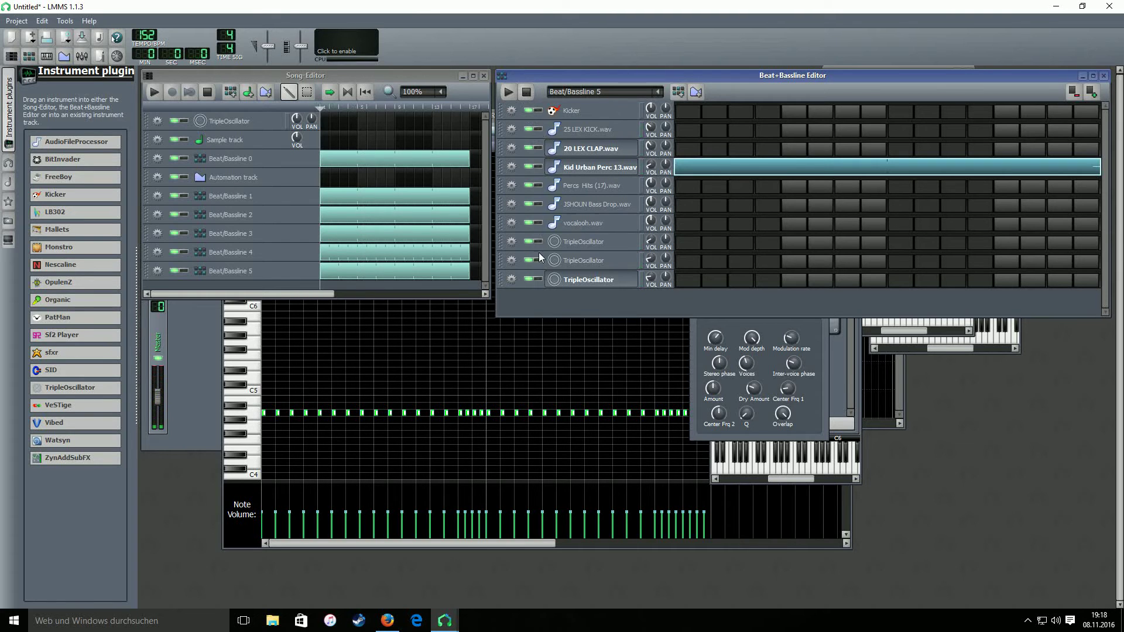
Step: Compare the percussion in the song with the Calf MultiChorus effect bypassed and enabled
{"action": "left_click", "coordinate": [827, 335]}
{"action": "left_click", "coordinate": [844, 368]}
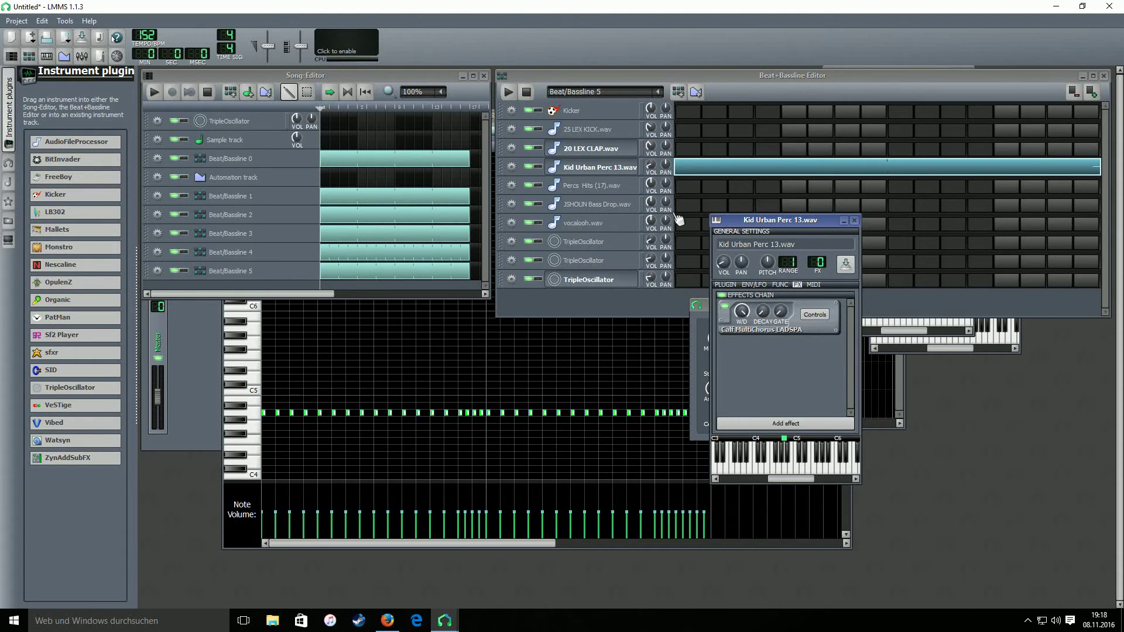
{"action": "left_click", "coordinate": [174, 89]}
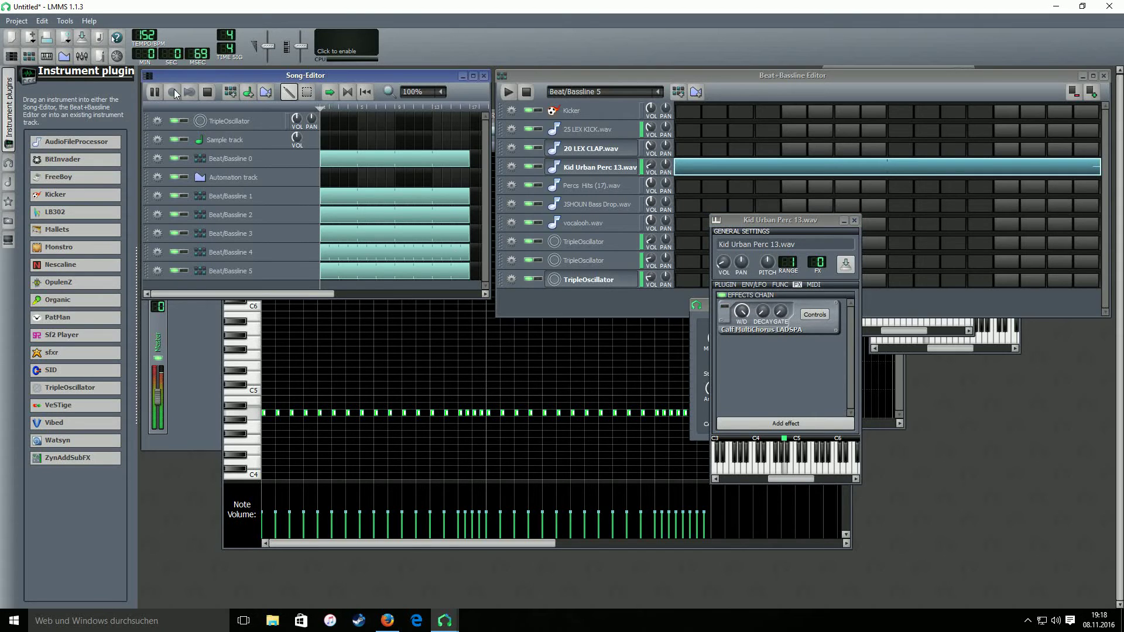
{"action": "left_click", "coordinate": [727, 311]}
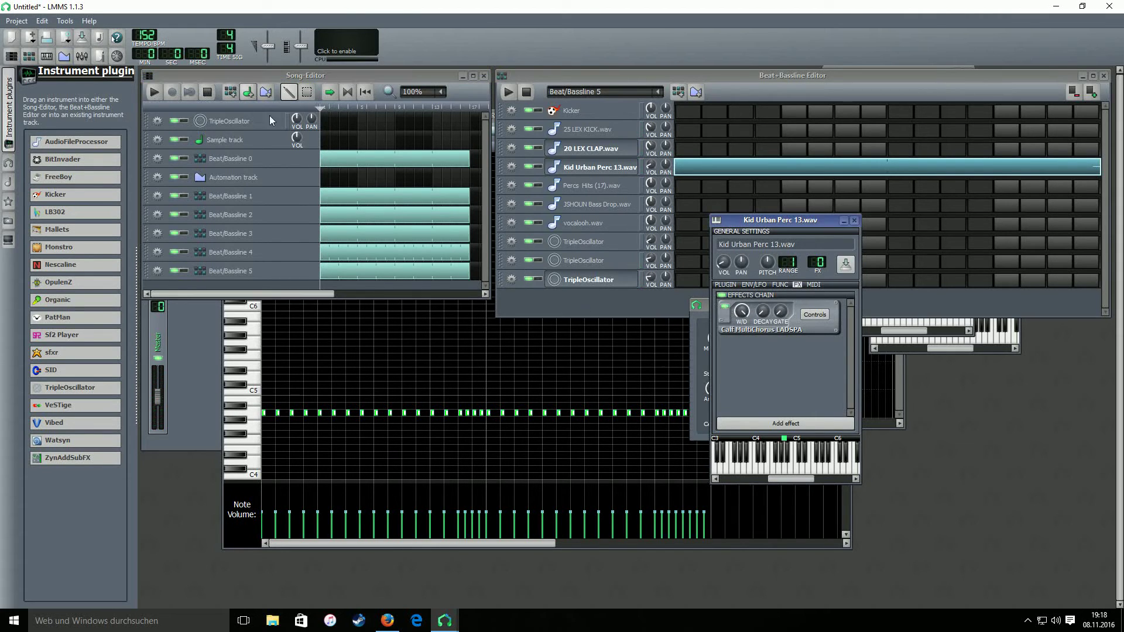
Step: Add a new Beat/Bassline track to the song and enlarge the Song-Editor so the new track fits
{"action": "left_click", "coordinate": [233, 93]}
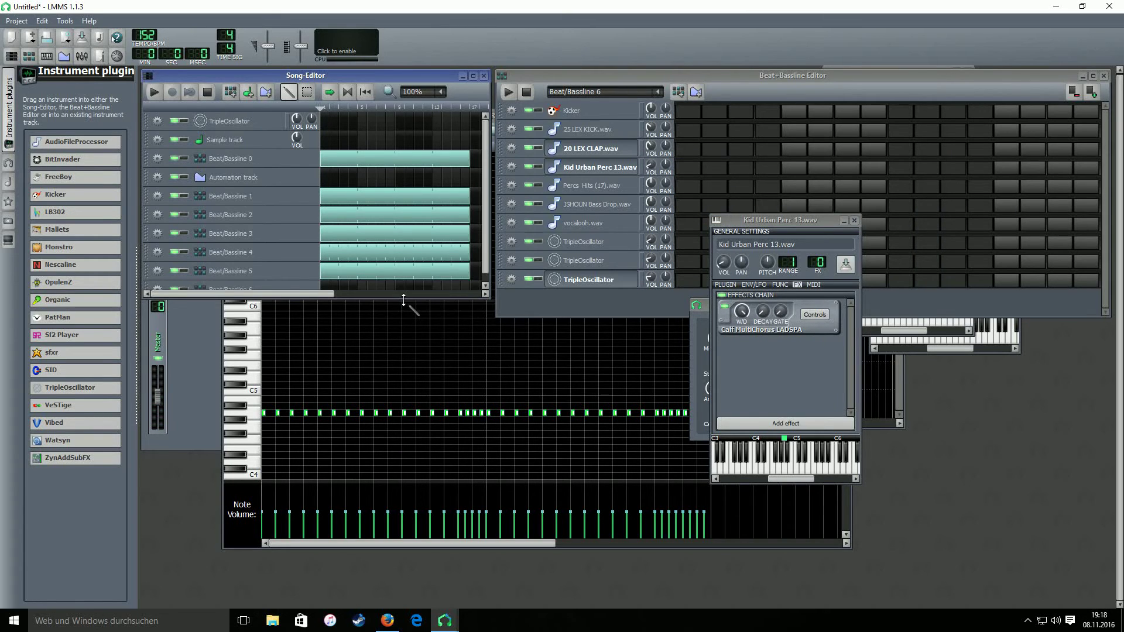
{"action": "left_click_drag", "start_coordinate": [403, 299], "coordinate": [404, 345]}
{"action": "left_click", "coordinate": [579, 304]}
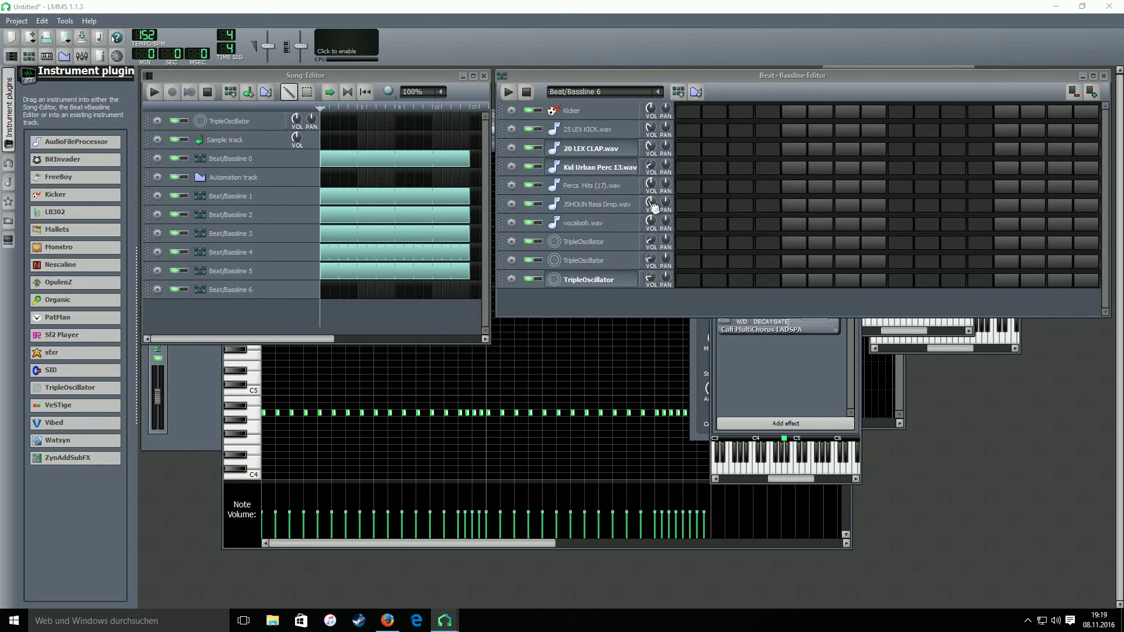
Step: Open the vocalooh.wav pattern of Beat/Bassline 6 in the piano roll with 100% zoom, 1/16 quantization and Last note length
{"action": "left_click", "coordinate": [648, 229]}
{"action": "right_click", "coordinate": [701, 222]}
{"action": "left_click", "coordinate": [720, 234]}
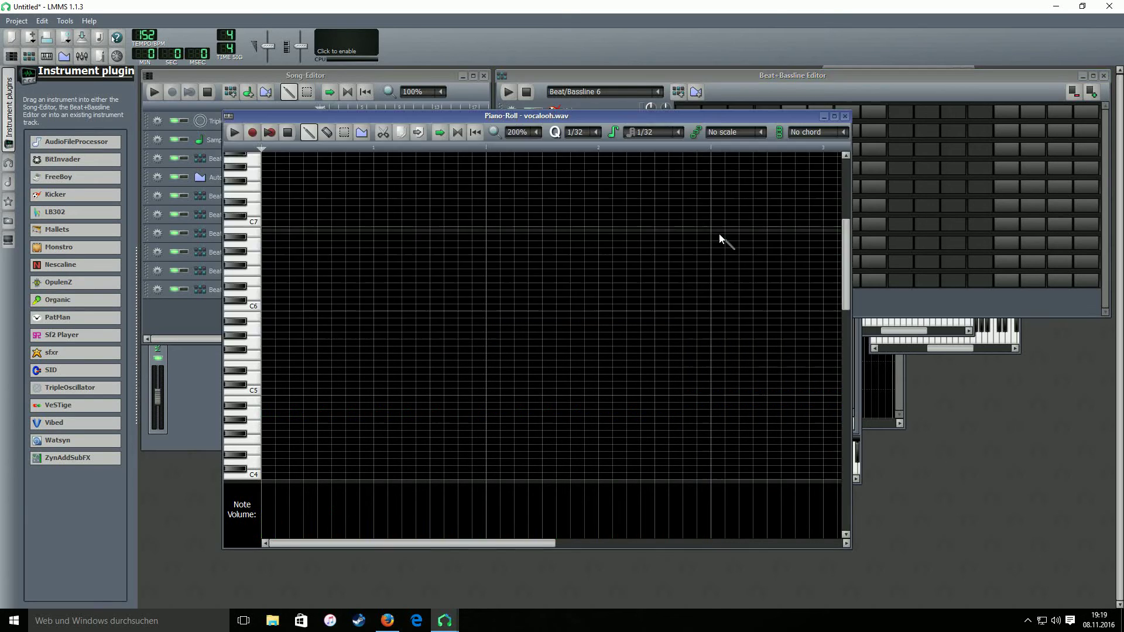
{"action": "scroll", "coordinate": [524, 133], "scroll_direction": "up", "scroll_amount": 1}
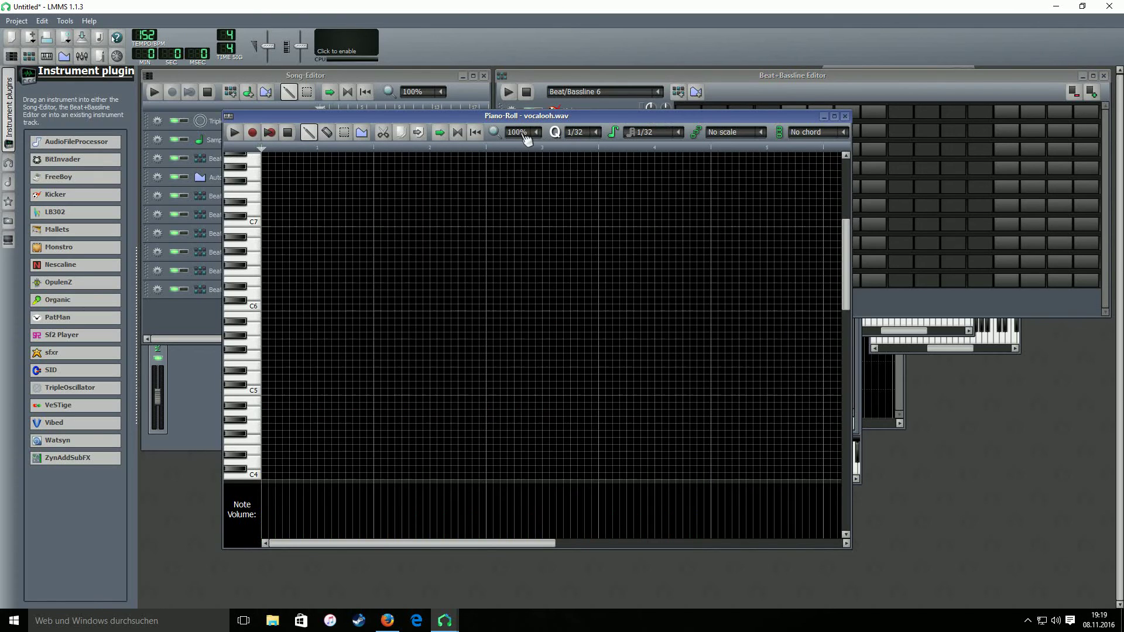
{"action": "scroll", "coordinate": [579, 133], "scroll_direction": "up", "scroll_amount": 1}
{"action": "scroll", "coordinate": [649, 133], "scroll_direction": "up", "scroll_amount": 1}
{"action": "scroll", "coordinate": [652, 138], "scroll_direction": "up", "scroll_amount": 1}
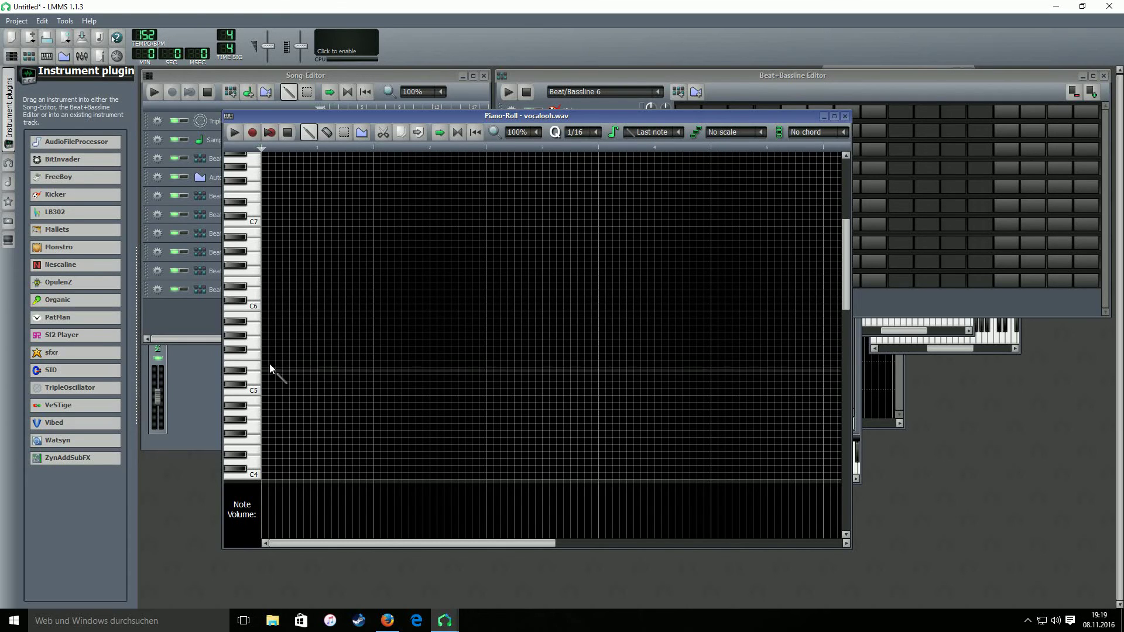
Step: Try a note just below C5 in the vocalooh.wav pattern, lengthened at 1/32 quantization, then delete it and close the piano roll
{"action": "left_click", "coordinate": [265, 401]}
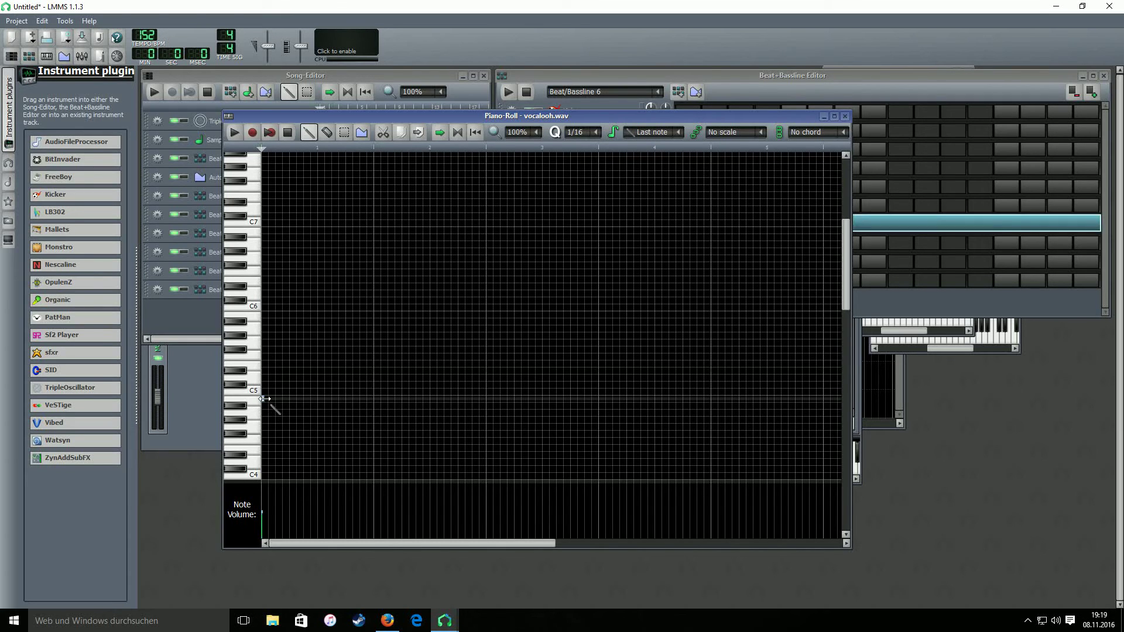
{"action": "left_click", "coordinate": [264, 398]}
{"action": "left_click", "coordinate": [267, 398]}
{"action": "scroll", "coordinate": [602, 136], "scroll_direction": "down", "scroll_amount": 1}
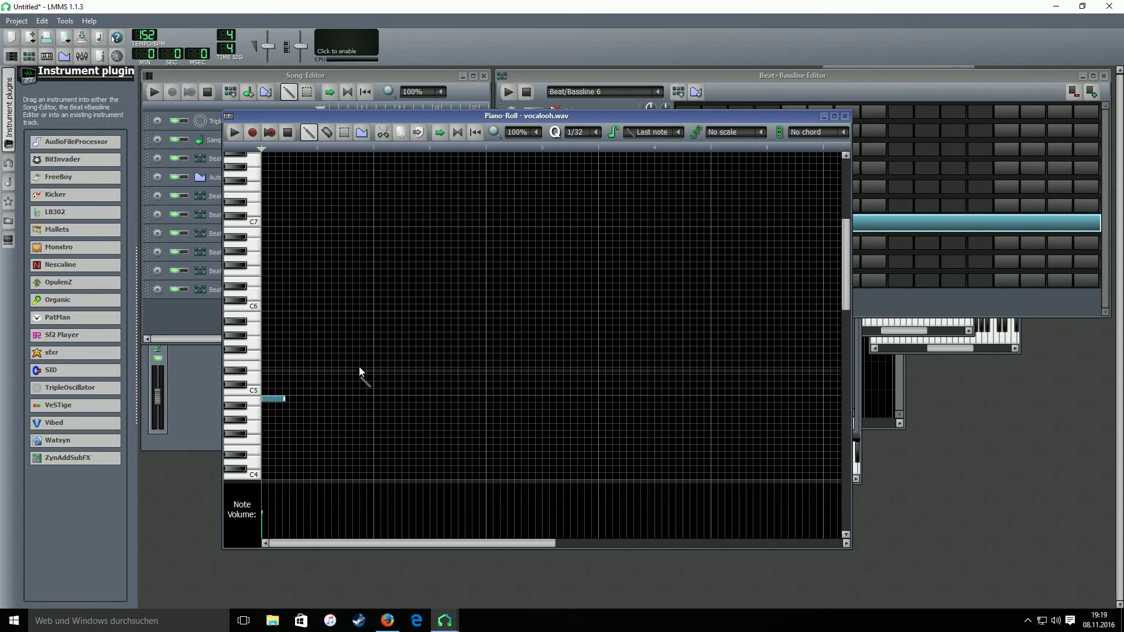
{"action": "left_click_drag", "start_coordinate": [286, 399], "coordinate": [288, 399]}
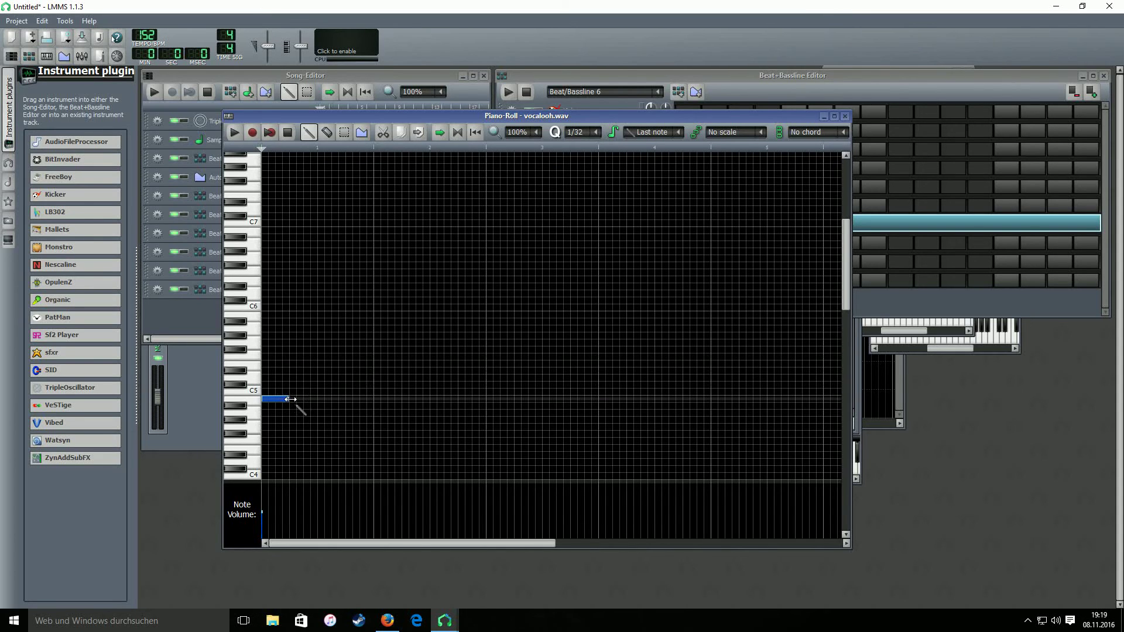
{"action": "right_click", "coordinate": [279, 400]}
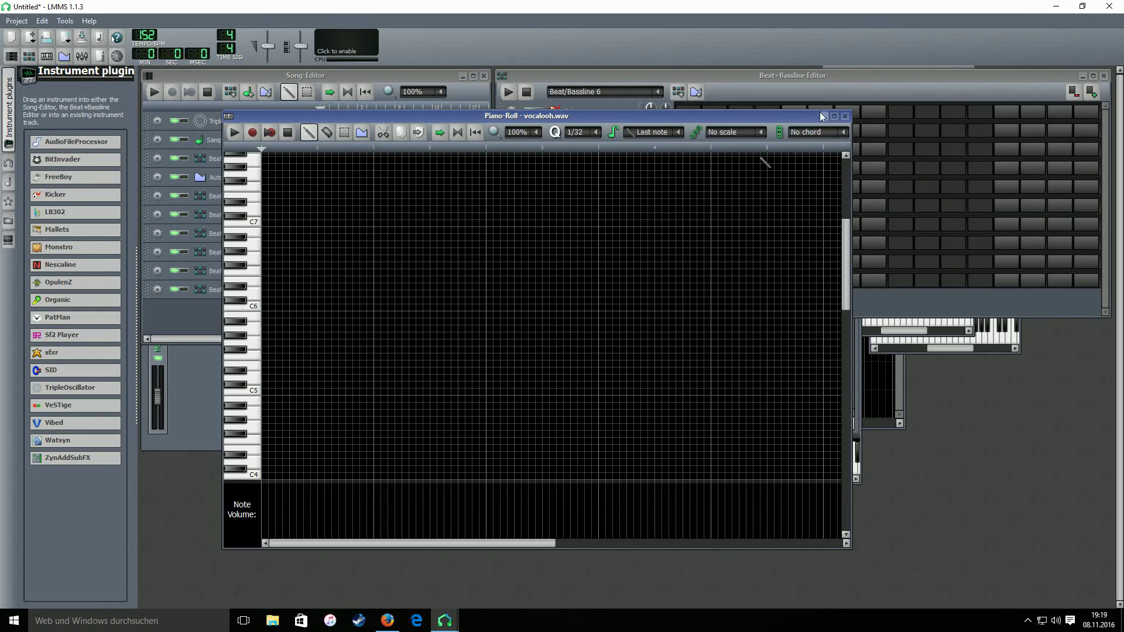
{"action": "left_click", "coordinate": [848, 117]}
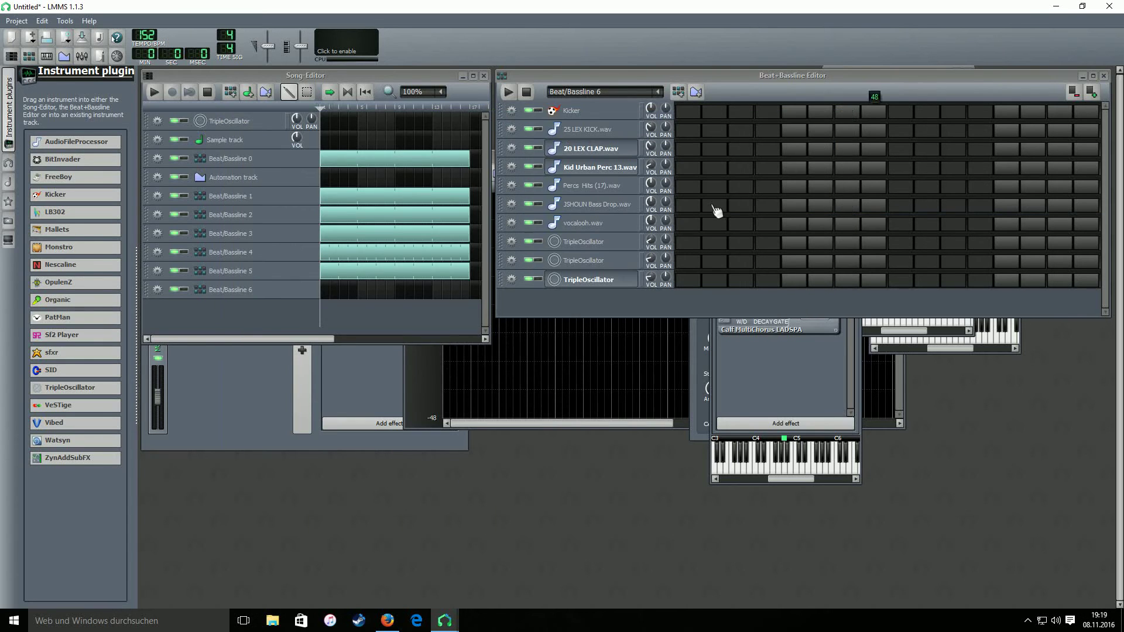
Step: Try the Motif ES6 Concert Piano soundfont from the user samples as an instrument track, and remove that track again
{"action": "left_click", "coordinate": [7, 183]}
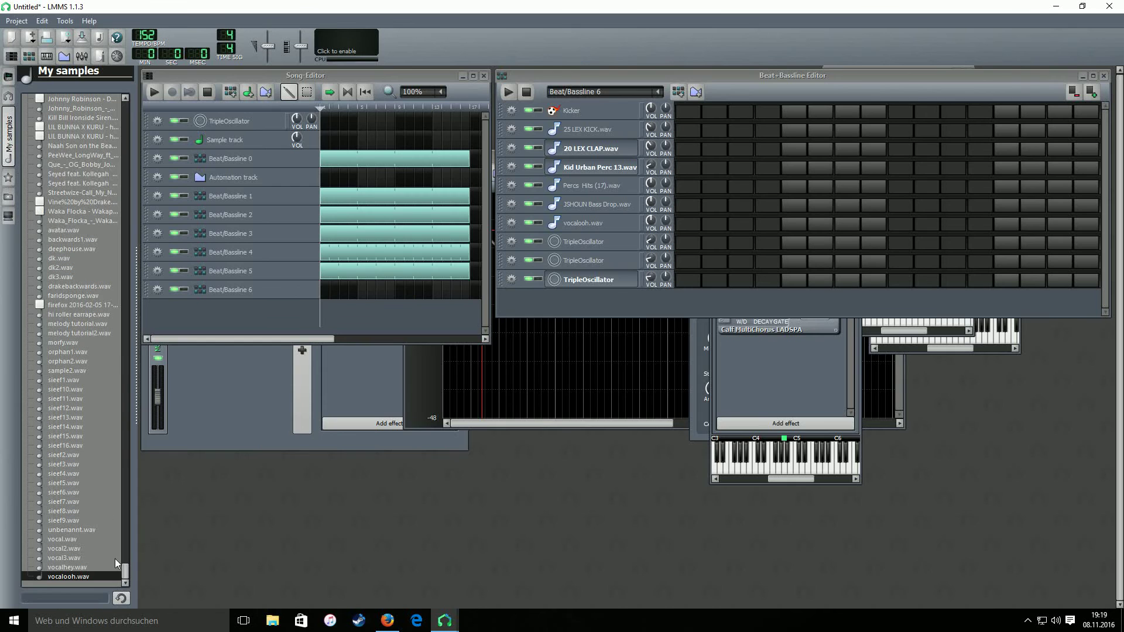
{"action": "left_click_drag", "start_coordinate": [126, 575], "coordinate": [125, 109]}
{"action": "left_click", "coordinate": [78, 101]}
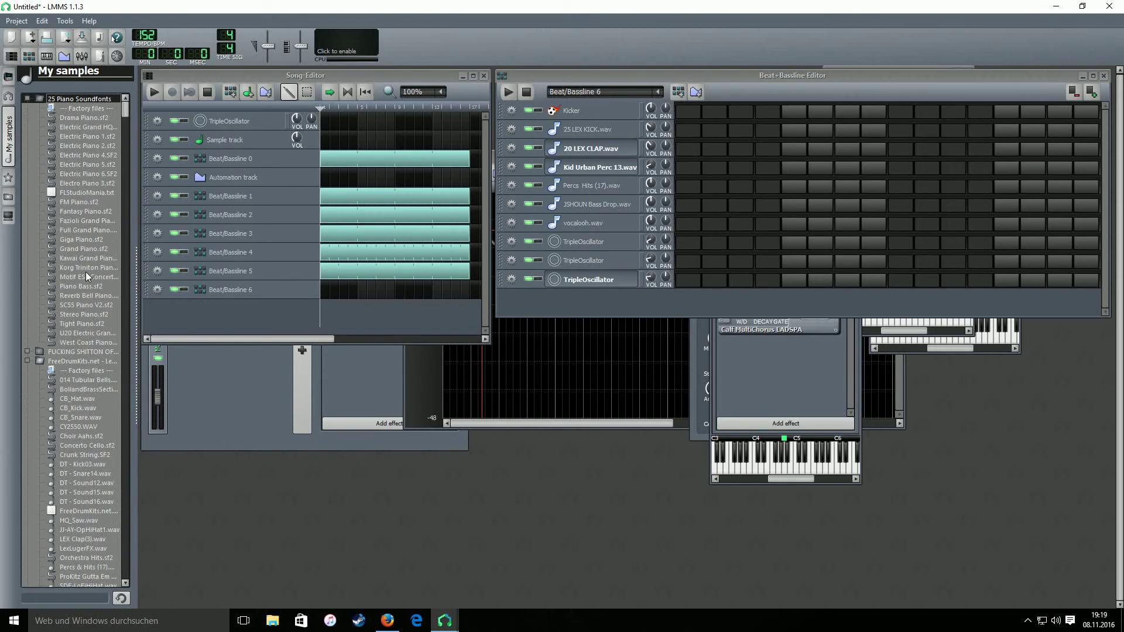
{"action": "double_click", "coordinate": [84, 277]}
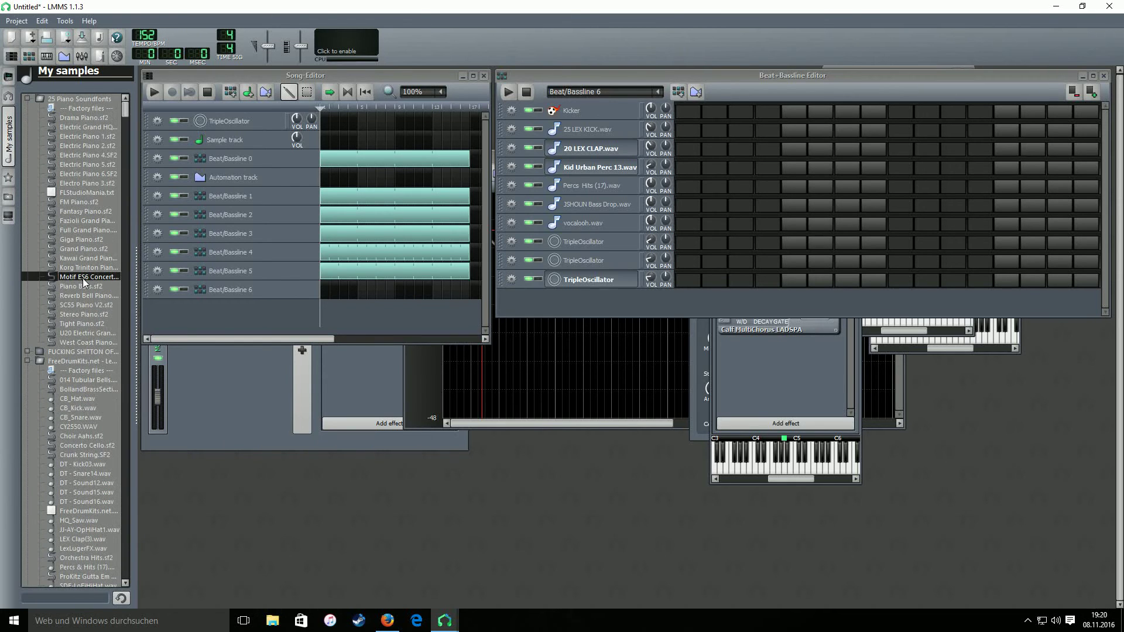
{"action": "left_click", "coordinate": [7, 142]}
{"action": "left_click", "coordinate": [524, 299]}
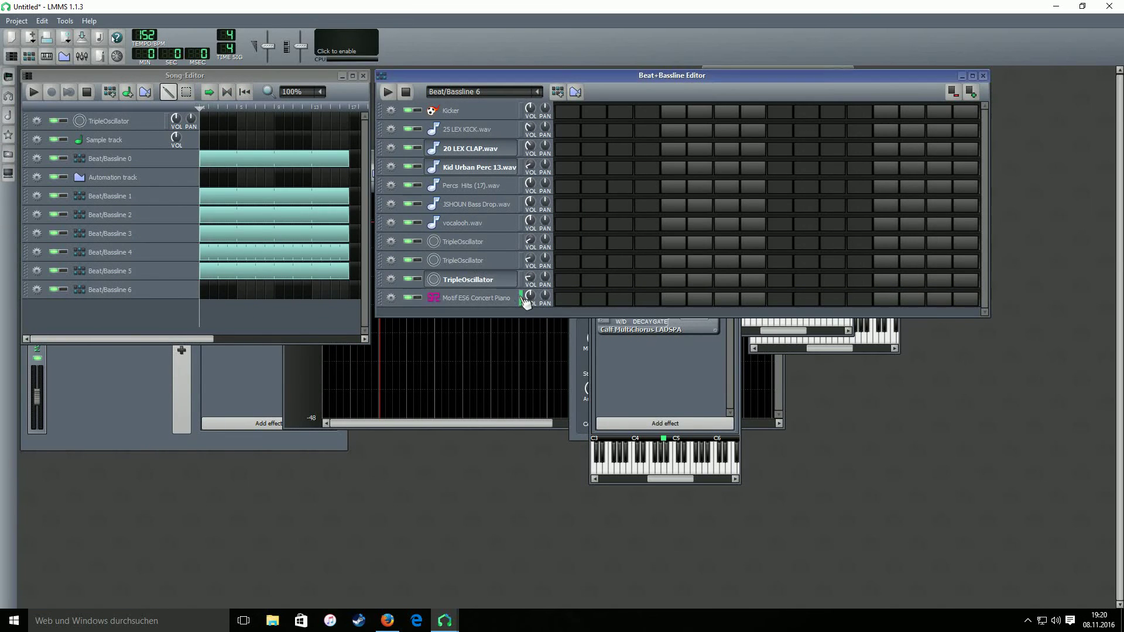
{"action": "left_click", "coordinate": [392, 298]}
{"action": "left_click", "coordinate": [416, 327]}
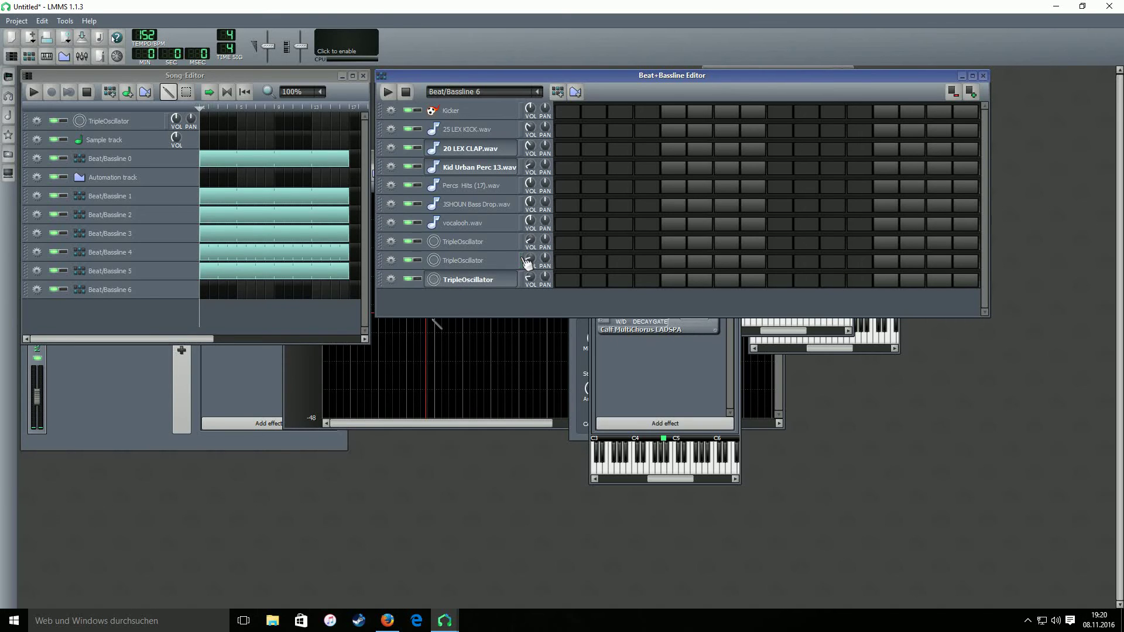
Step: Open the upper TripleOscillator's pattern in the piano roll and draw four consecutive rising notes, C5, D5, E5 and G5, in the first bar
{"action": "right_click", "coordinate": [567, 243]}
{"action": "left_click", "coordinate": [588, 250]}
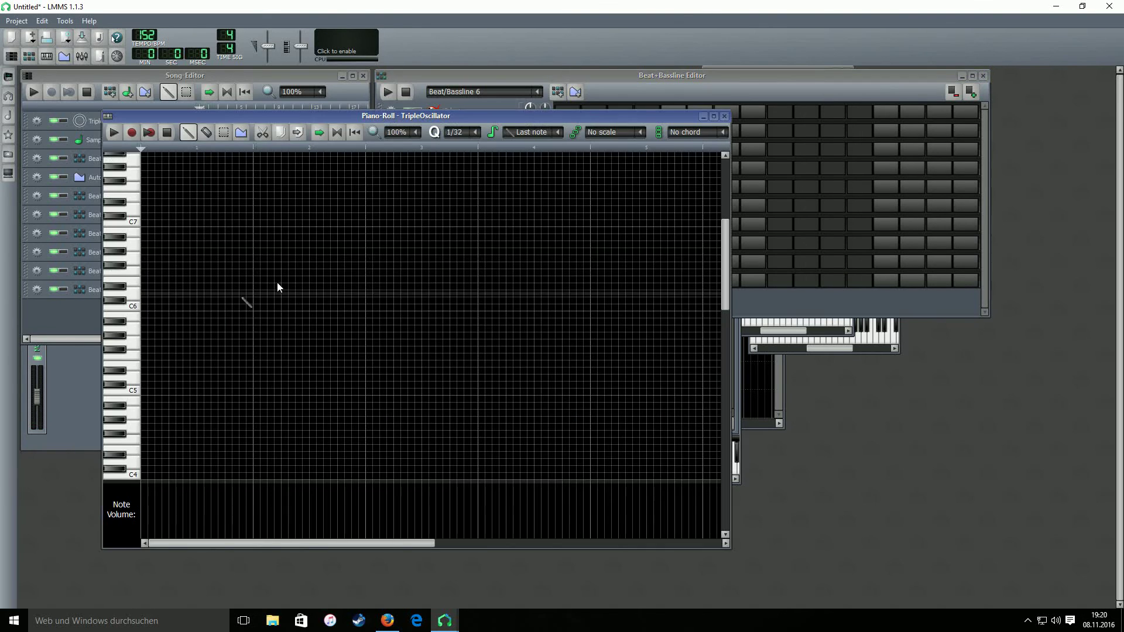
{"action": "left_click", "coordinate": [142, 390]}
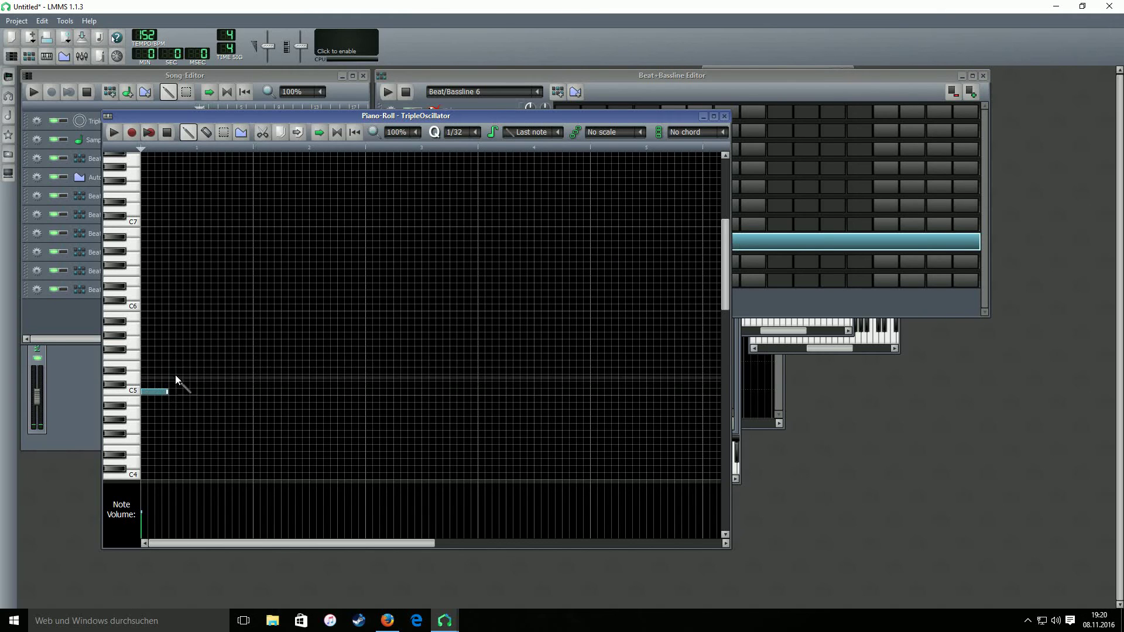
{"action": "left_click", "coordinate": [173, 377]}
{"action": "left_click_drag", "start_coordinate": [190, 375], "coordinate": [187, 377]}
{"action": "left_click", "coordinate": [199, 364]}
{"action": "left_click", "coordinate": [232, 343]}
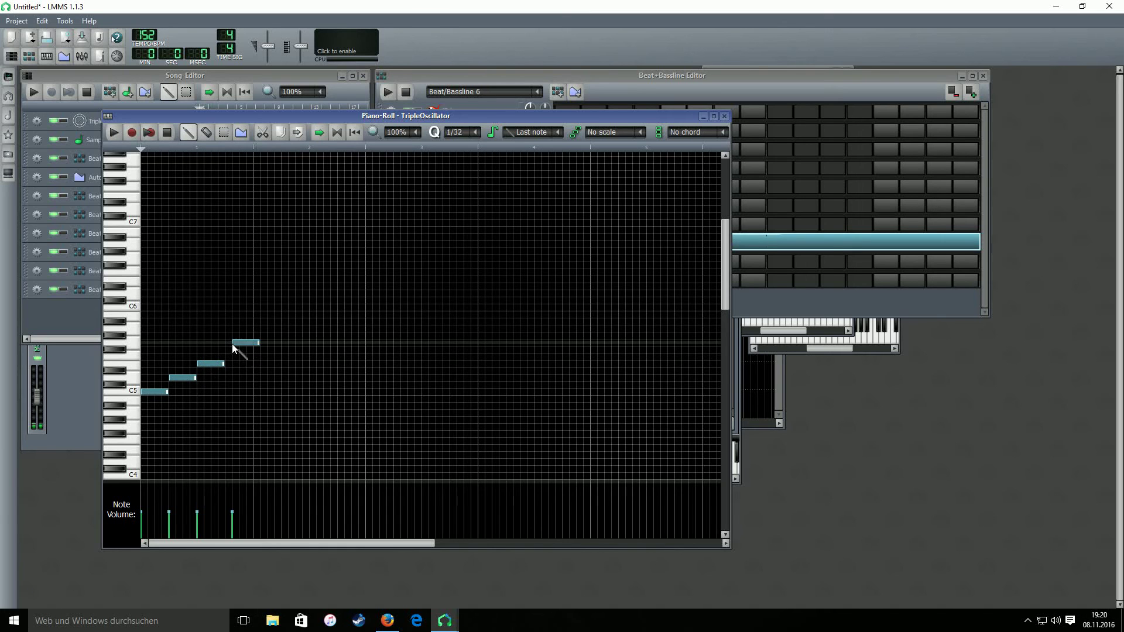
{"action": "left_click_drag", "start_coordinate": [231, 344], "coordinate": [234, 343]}
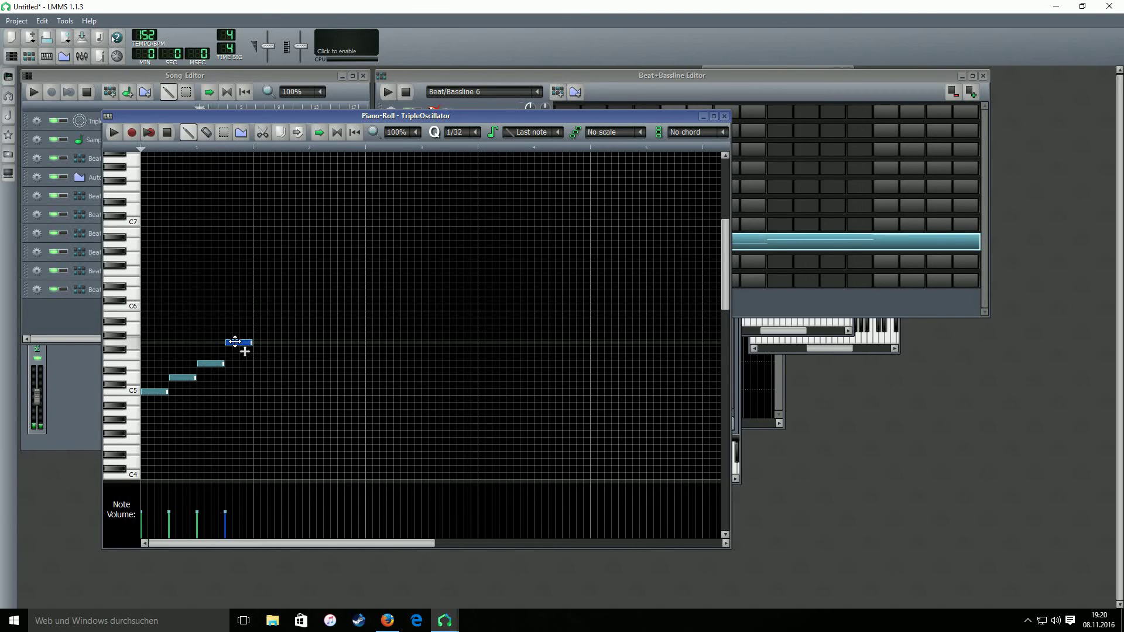
Step: Copy the TripleOscillator pattern onto the vocalooh.wav track of Beat/Bassline 6 and play both together
{"action": "left_click", "coordinate": [776, 303]}
{"action": "right_click", "coordinate": [755, 241]}
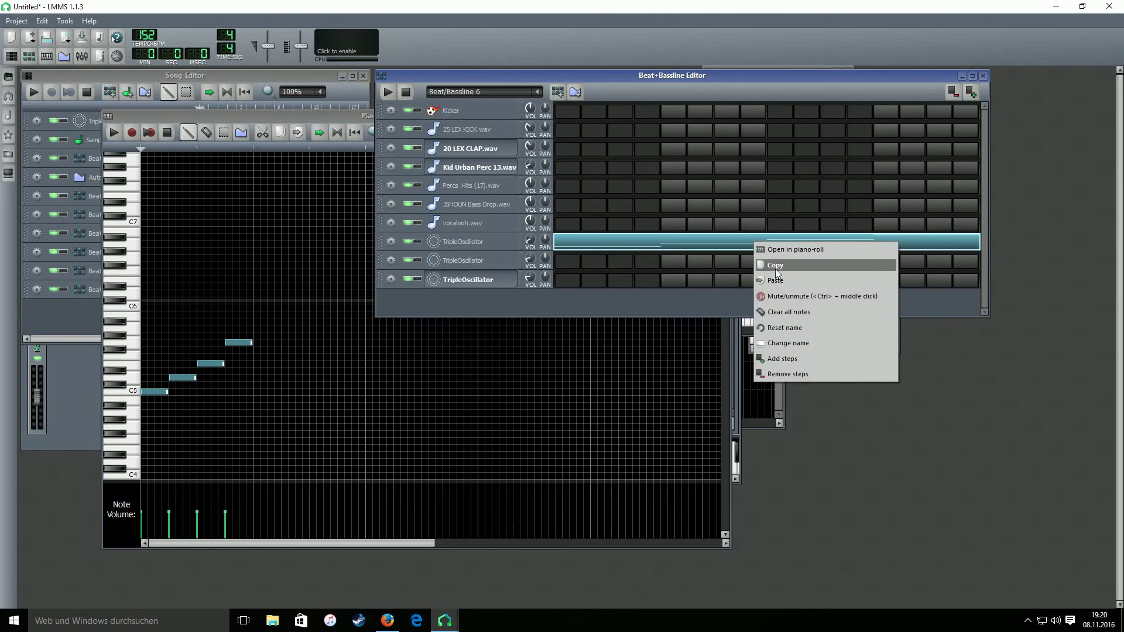
{"action": "left_click", "coordinate": [777, 271]}
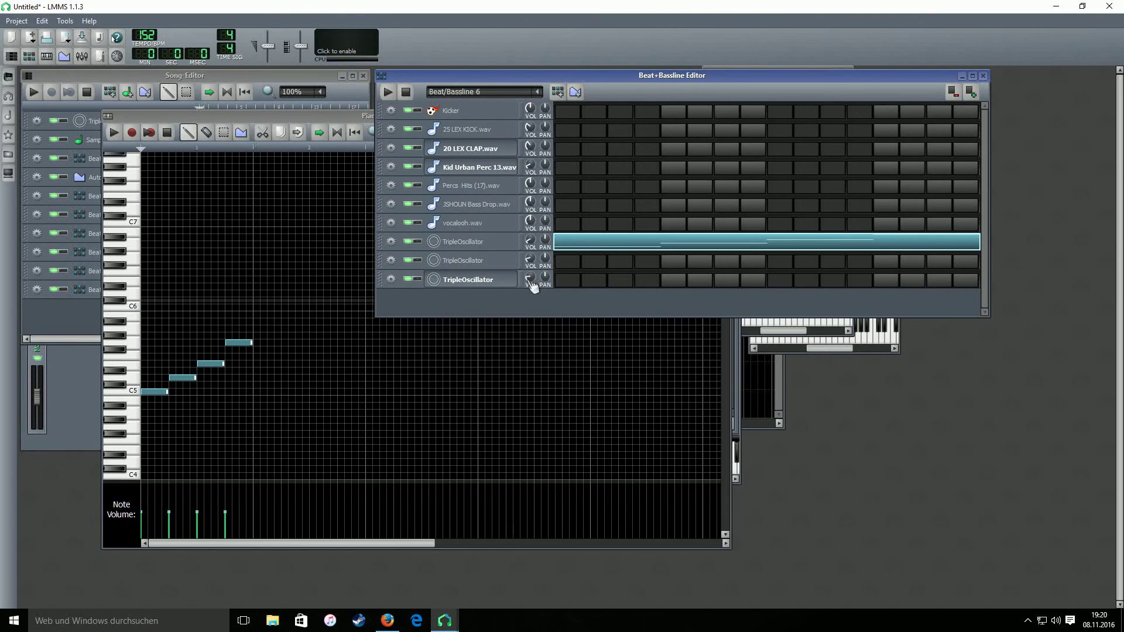
{"action": "right_click", "coordinate": [581, 229]}
{"action": "left_click", "coordinate": [606, 260]}
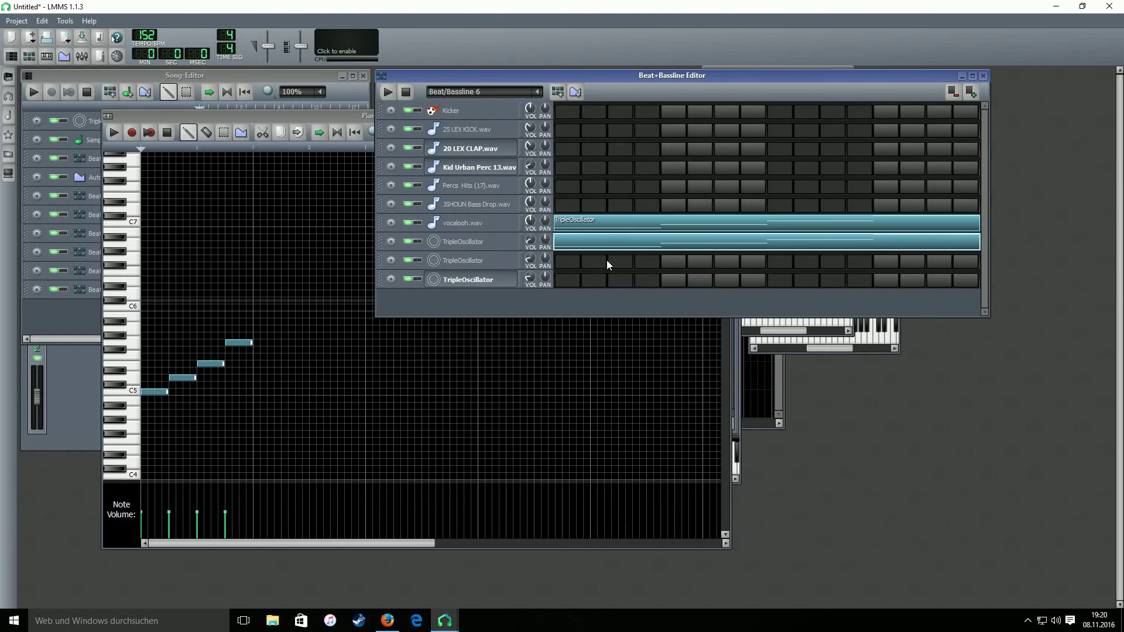
{"action": "left_click", "coordinate": [392, 93]}
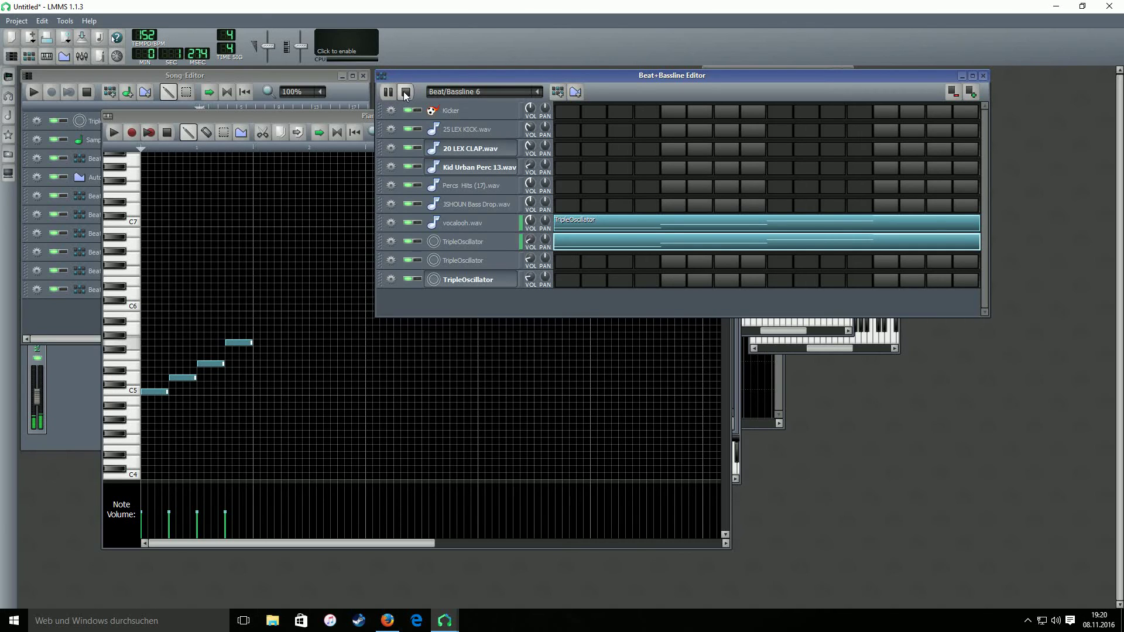
Step: Open the vocalooh.wav sampler and set its base note to C5 while playing Beat/Bassline 6
{"action": "left_click", "coordinate": [406, 92]}
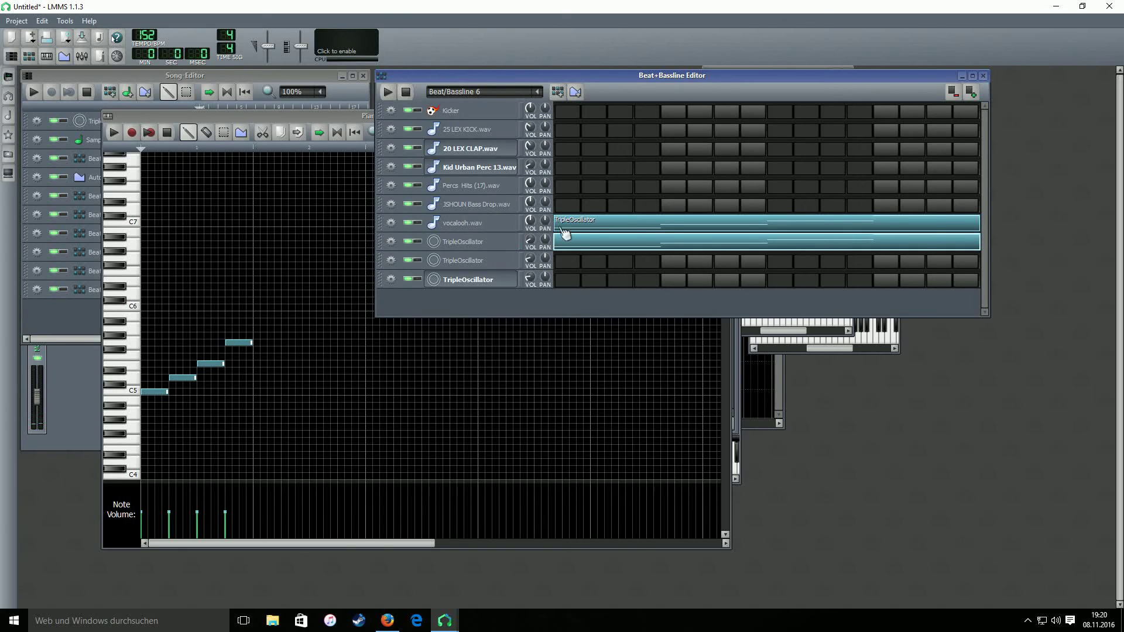
{"action": "left_click", "coordinate": [489, 227]}
{"action": "left_click_drag", "start_coordinate": [983, 328], "coordinate": [880, 199]}
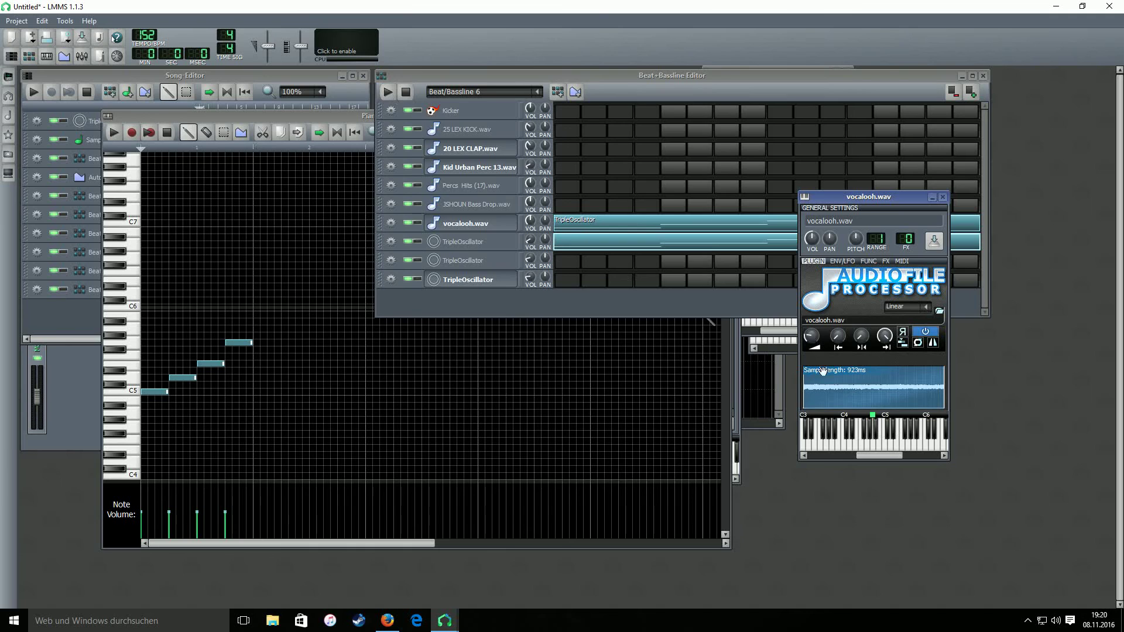
{"action": "left_click_drag", "start_coordinate": [822, 371], "coordinate": [824, 387]}
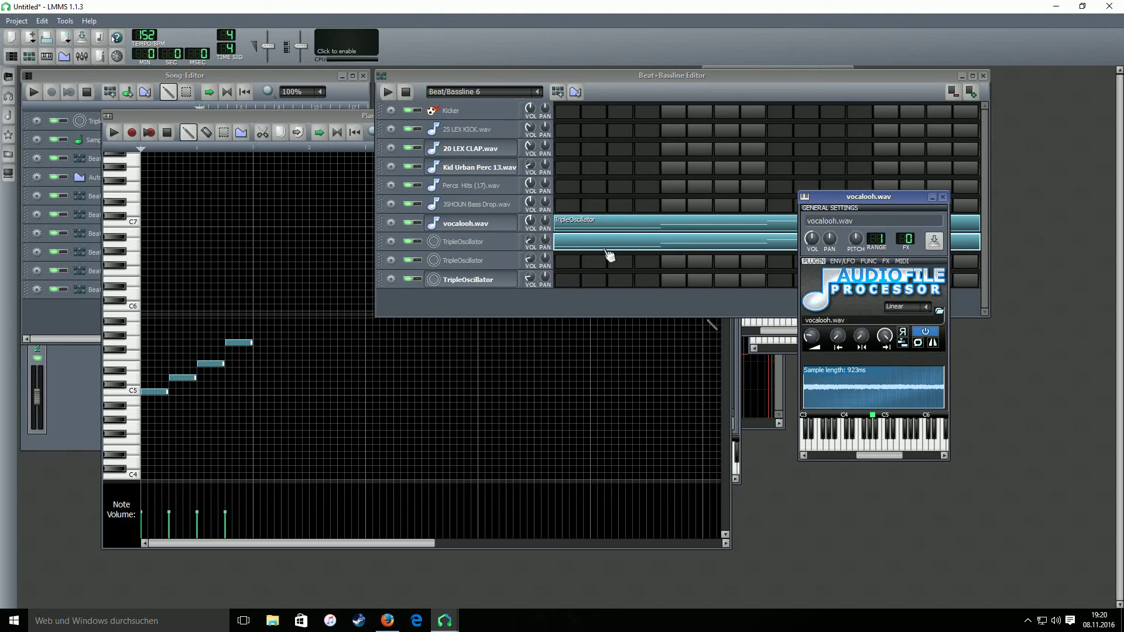
{"action": "left_click", "coordinate": [386, 92]}
{"action": "left_click", "coordinate": [881, 421]}
{"action": "left_click", "coordinate": [876, 417]}
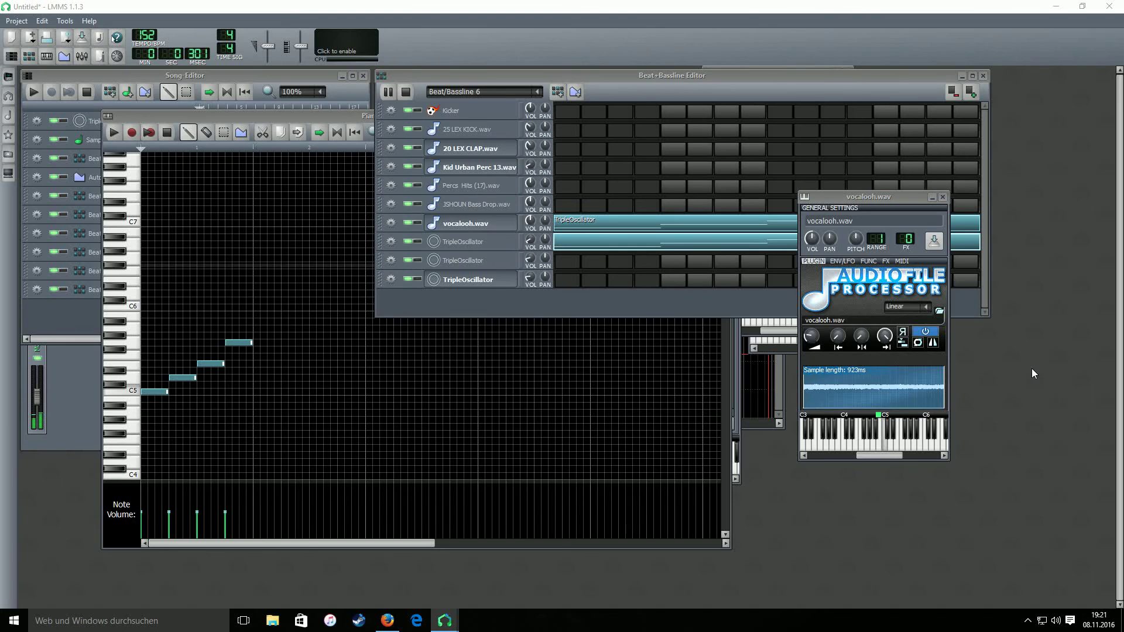
{"action": "left_click", "coordinate": [884, 416]}
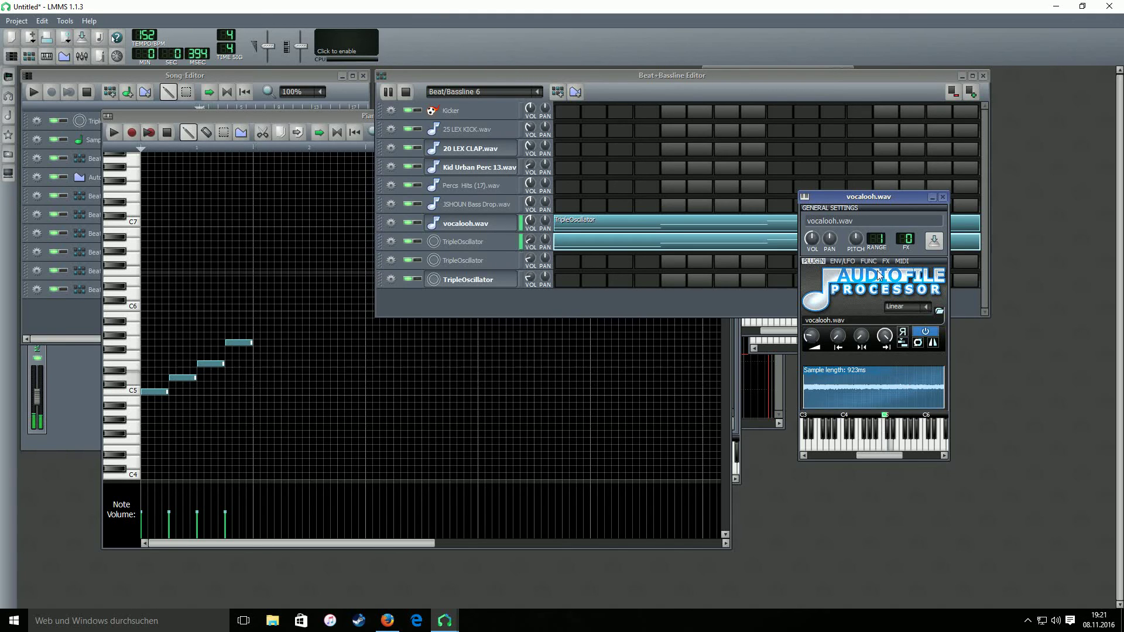
{"action": "left_click", "coordinate": [407, 92]}
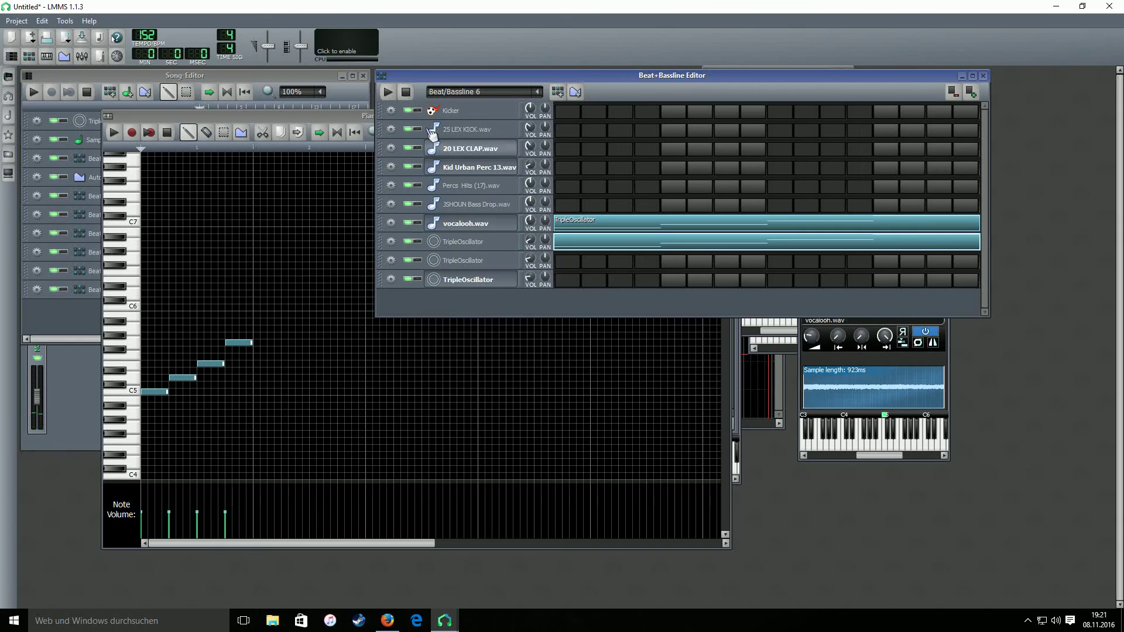
{"action": "left_click", "coordinate": [949, 359]}
Step: Clear all notes from the upper TripleOscillator's pattern, and delete every note except the first C5 from the vocalooh.wav pattern
{"action": "right_click", "coordinate": [610, 242]}
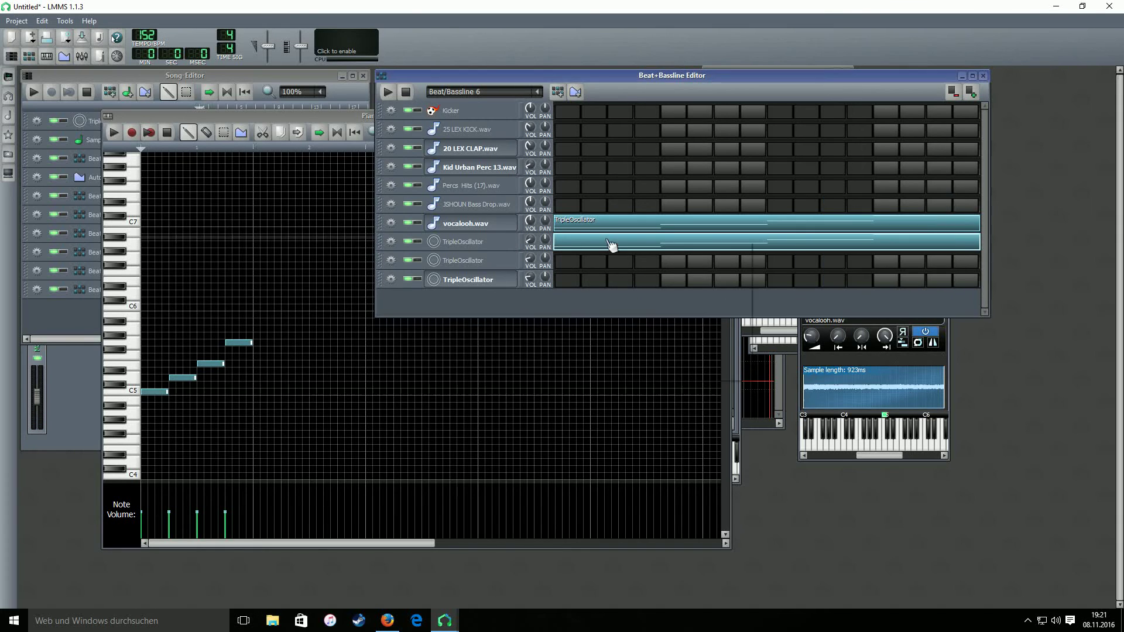
{"action": "left_click", "coordinate": [635, 312]}
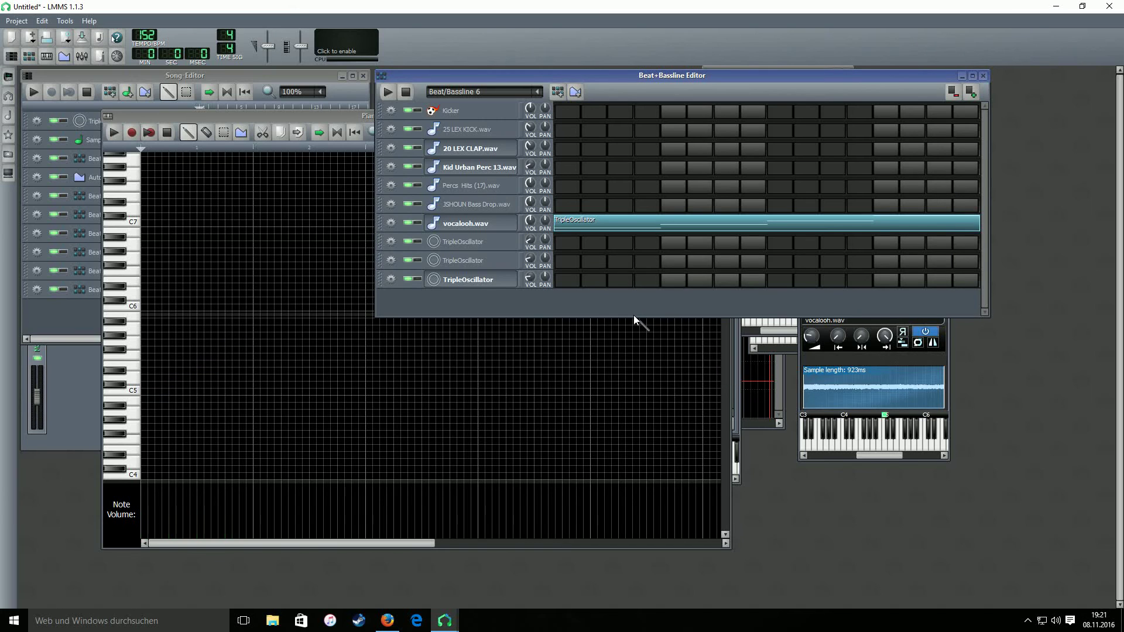
{"action": "right_click", "coordinate": [571, 227]}
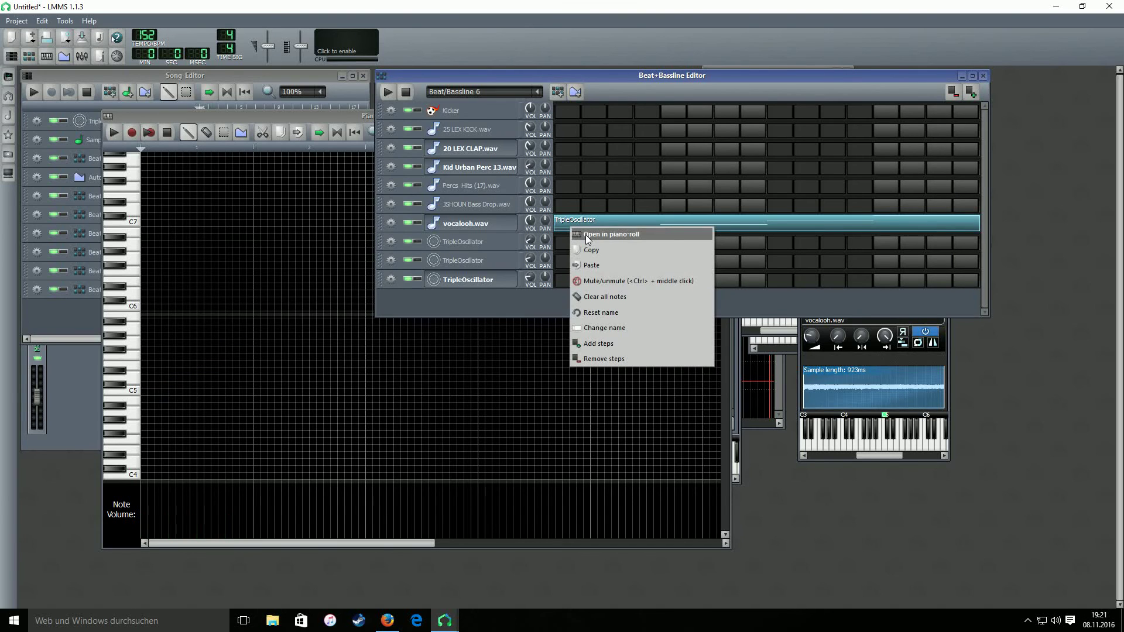
{"action": "left_click", "coordinate": [587, 235]}
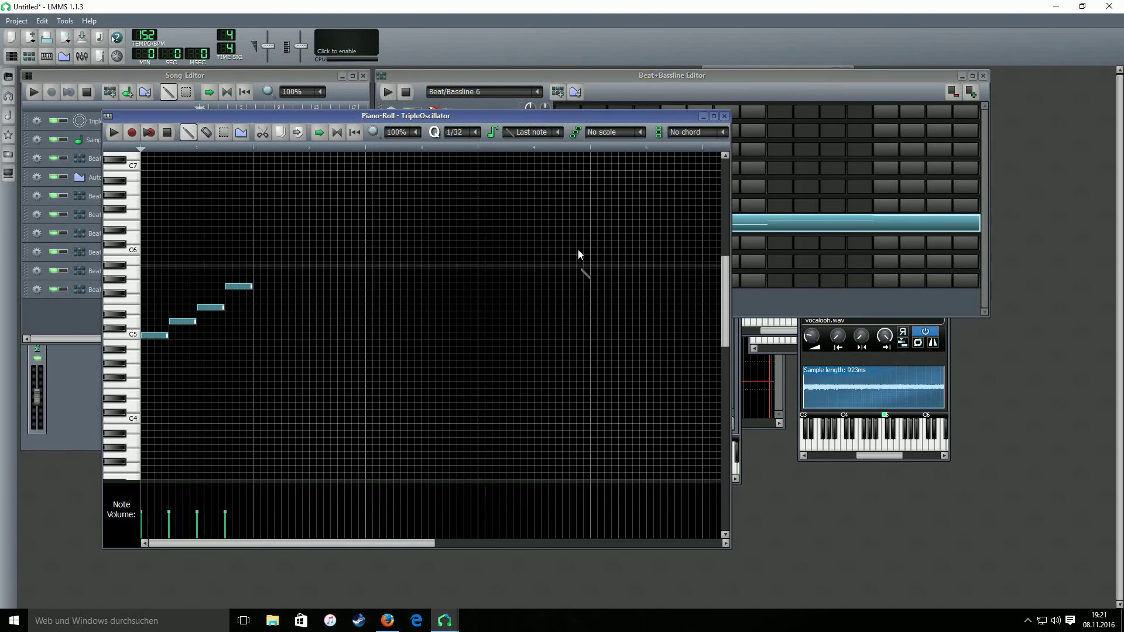
{"action": "right_click", "coordinate": [182, 322]}
{"action": "right_click", "coordinate": [211, 307]}
{"action": "right_click", "coordinate": [239, 287]}
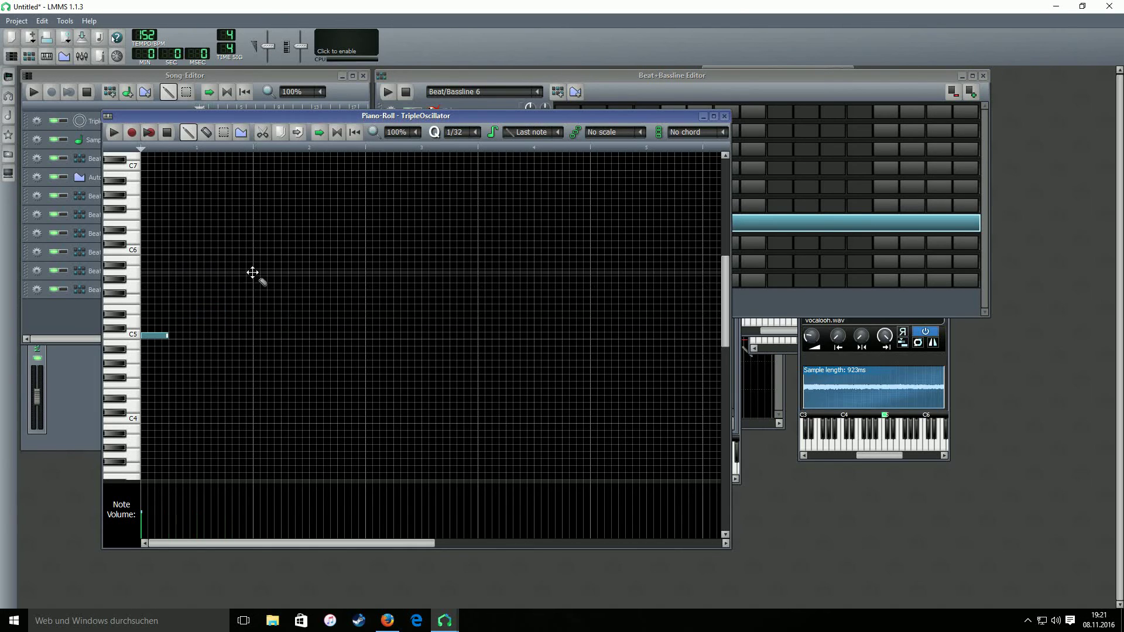
Step: Lower the C5 note to B4, add D5, A4 and G4 after it at 1/16 quantization, and play the pattern
{"action": "left_click_drag", "start_coordinate": [163, 335], "coordinate": [161, 342]}
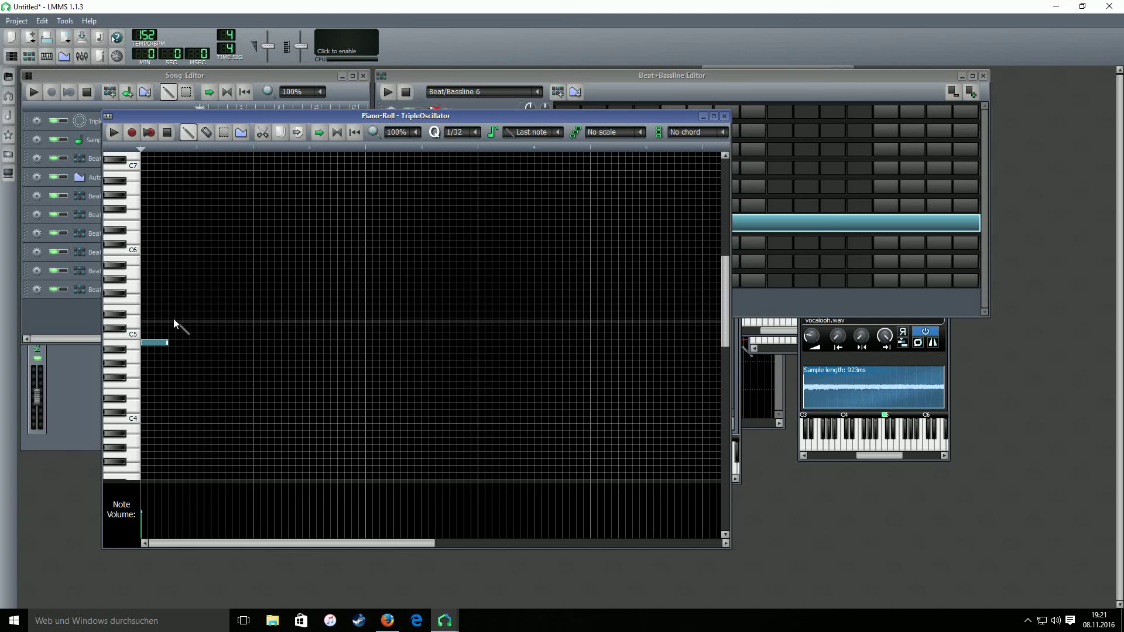
{"action": "left_click", "coordinate": [174, 319]}
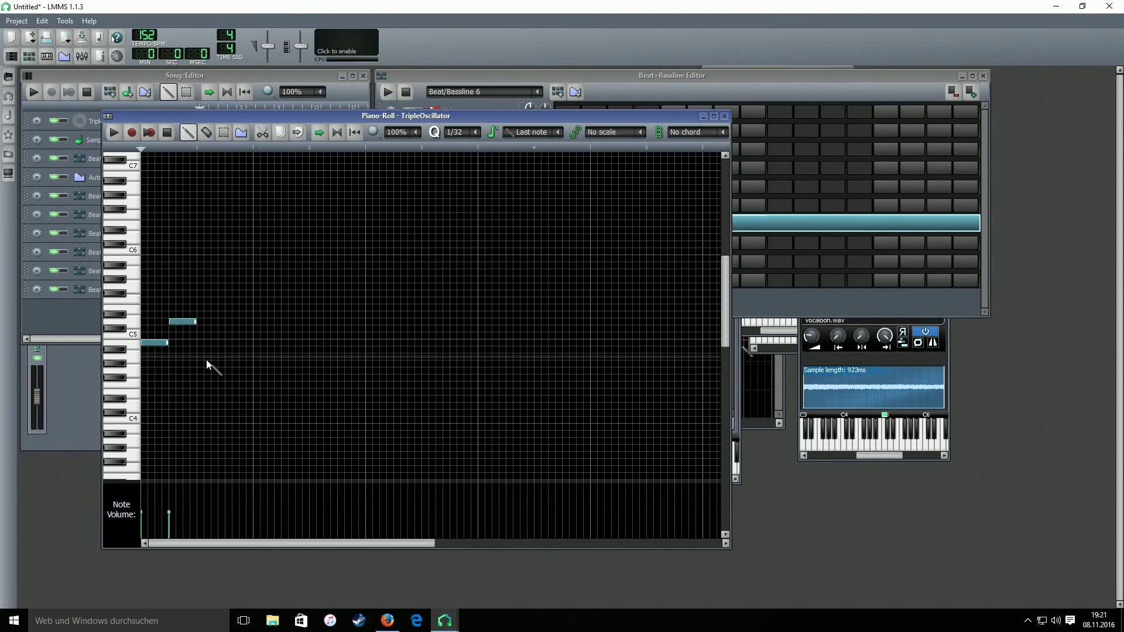
{"action": "mouse_move", "coordinate": [204, 357]}
{"action": "left_mouse_down"}
{"action": "mouse_move", "coordinate": [195, 359]}
{"action": "mouse_move", "coordinate": [210, 357]}
{"action": "left_mouse_up"}
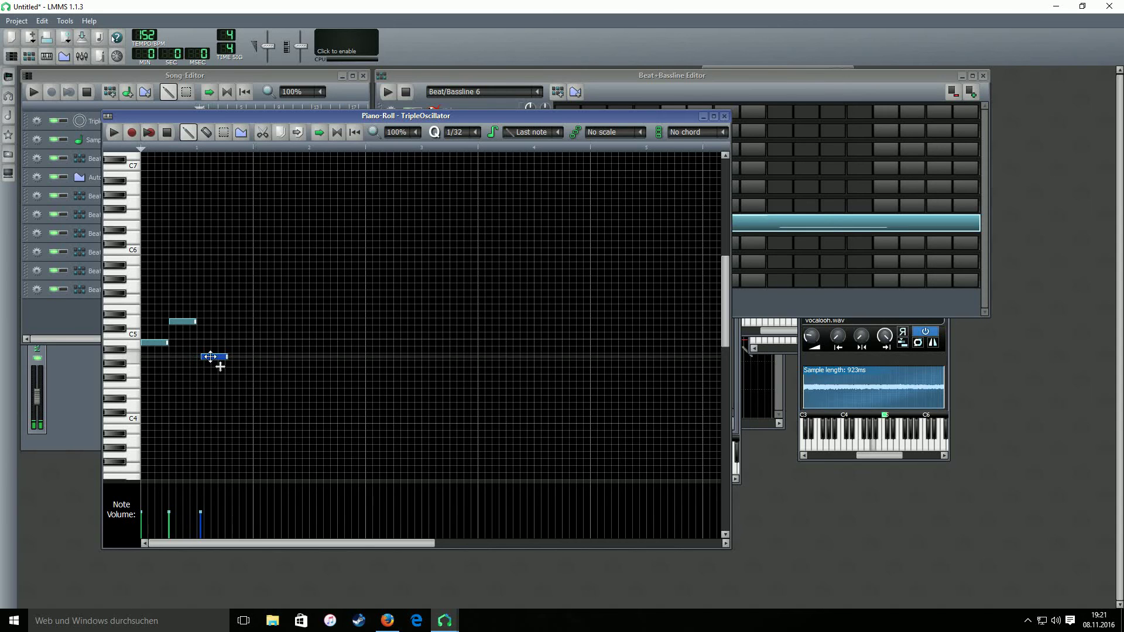
{"action": "scroll", "coordinate": [455, 132], "scroll_direction": "up", "scroll_amount": 1}
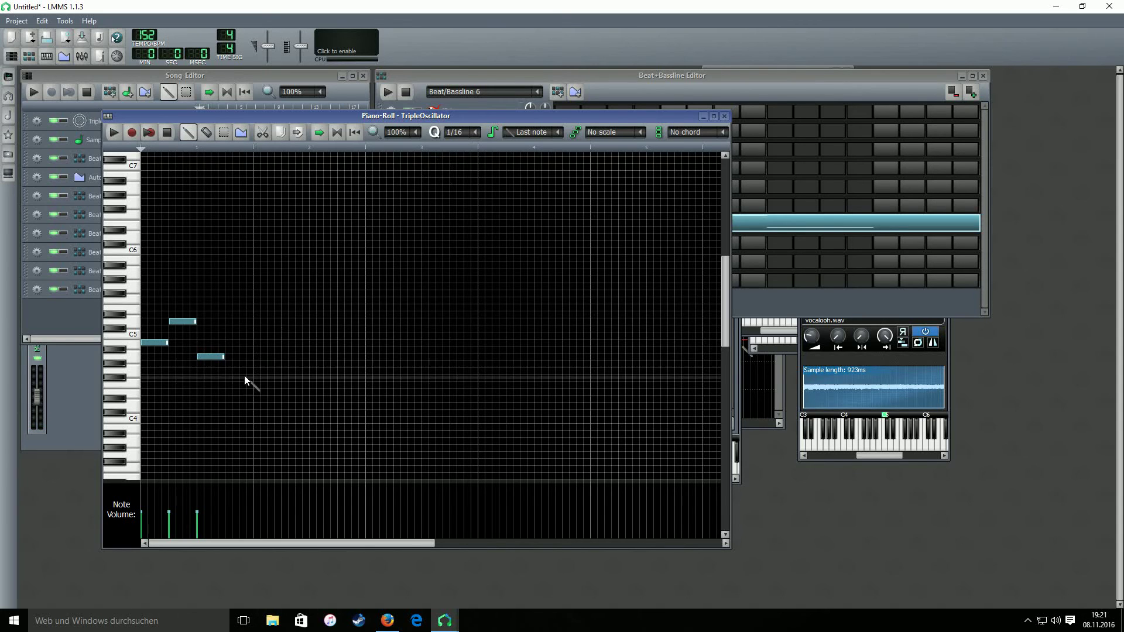
{"action": "left_click", "coordinate": [227, 371]}
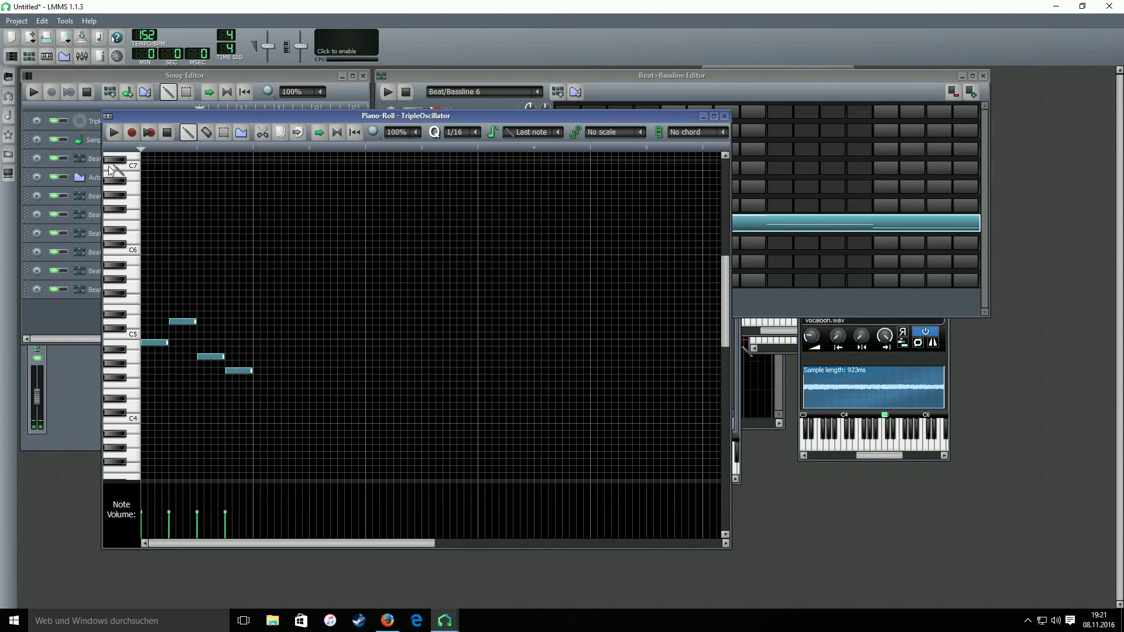
{"action": "left_click", "coordinate": [115, 132]}
{"action": "left_click", "coordinate": [166, 133]}
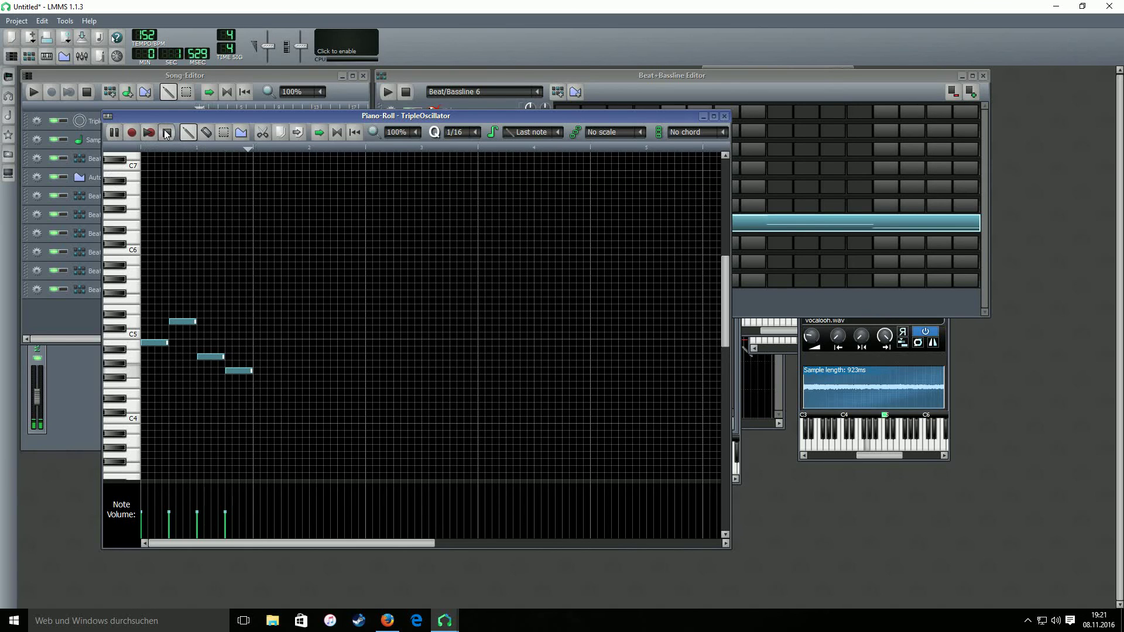
Step: Play the song briefly and extend Beat/Bassline 6 in the Song-Editor to the length of the other Beat/Bassline tracks
{"action": "left_click", "coordinate": [176, 78]}
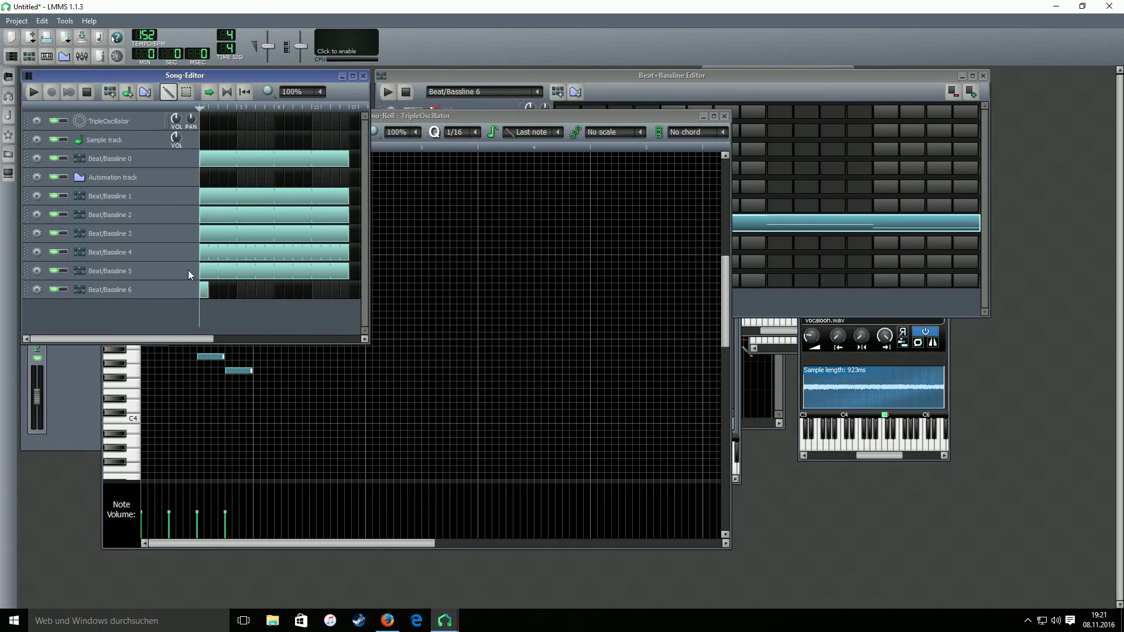
{"action": "left_click", "coordinate": [33, 93]}
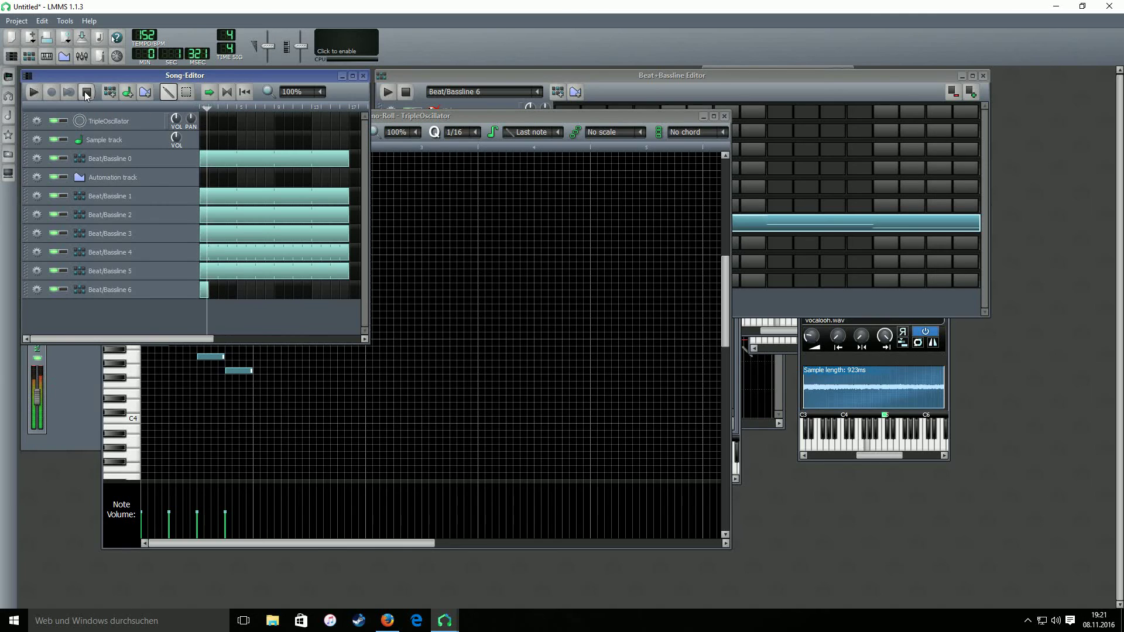
{"action": "left_click", "coordinate": [87, 92]}
{"action": "left_click_drag", "start_coordinate": [209, 297], "coordinate": [369, 301]}
Step: Add D5, A4 and G4 on beats two to four of the vocalooh.wav pattern's second bar, and play the song
{"action": "left_click", "coordinate": [420, 124]}
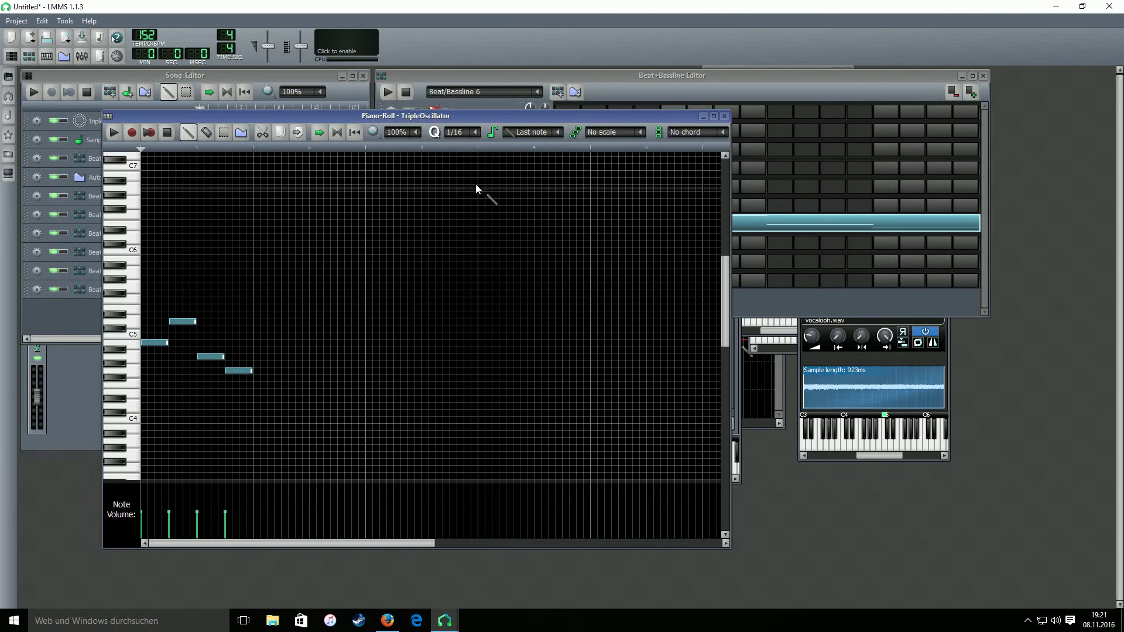
{"action": "left_click", "coordinate": [286, 322]}
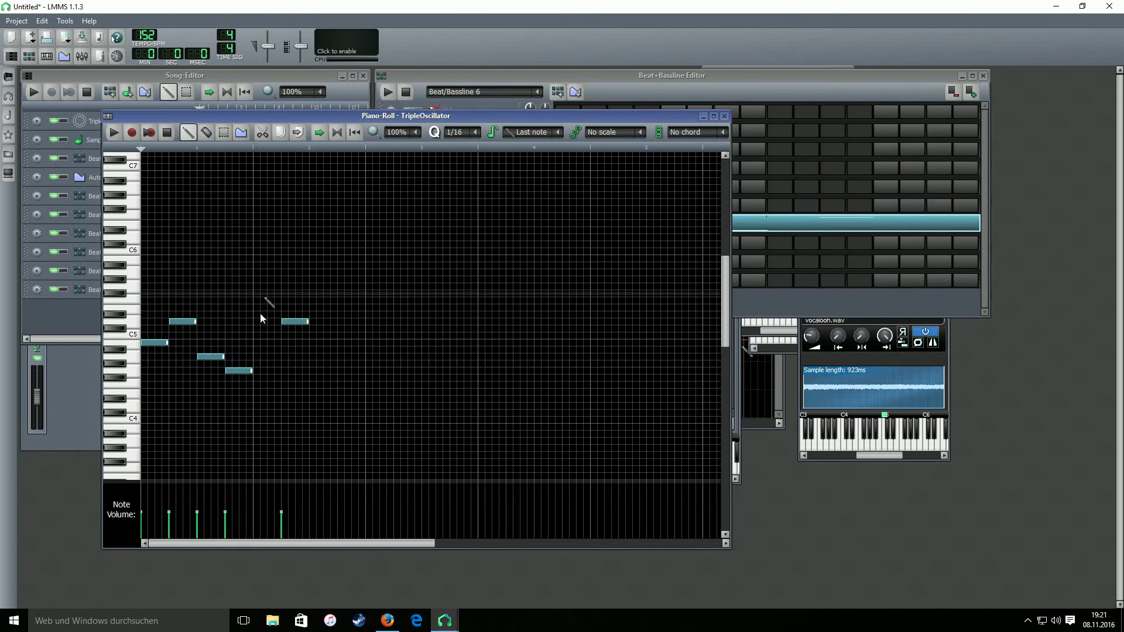
{"action": "left_click", "coordinate": [311, 357]}
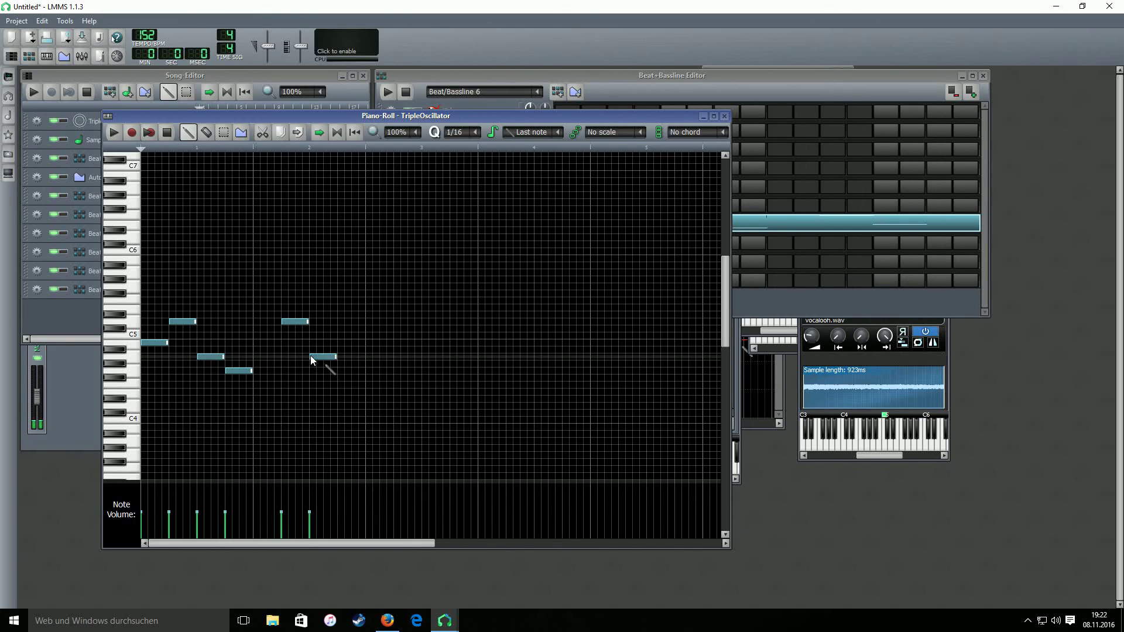
{"action": "left_click", "coordinate": [346, 371]}
{"action": "left_click", "coordinate": [33, 92]}
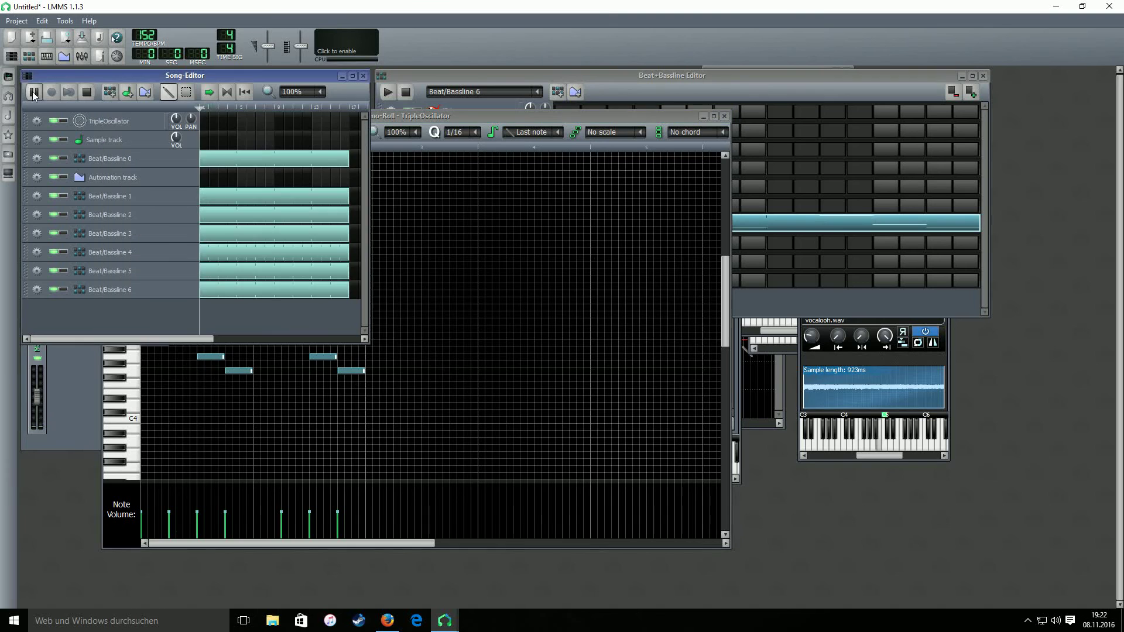
{"action": "left_click", "coordinate": [87, 92]}
Step: Fill the third bar of the vocalooh.wav pattern with four consecutive notes, B4, D5, A4 and G4
{"action": "left_click", "coordinate": [459, 118]}
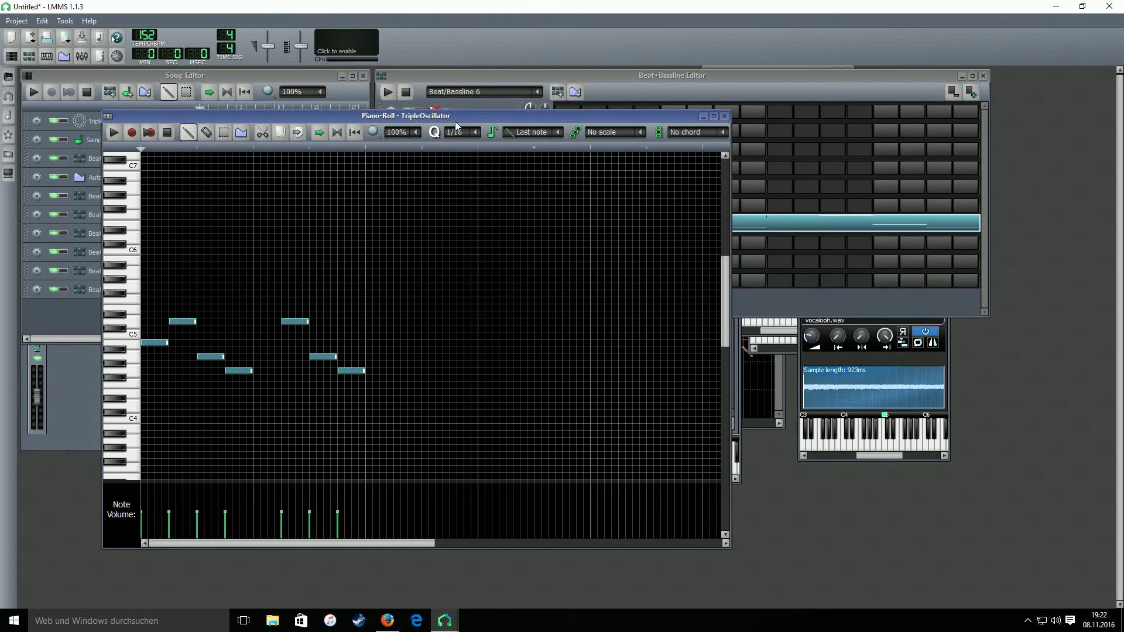
{"action": "left_click", "coordinate": [375, 342]}
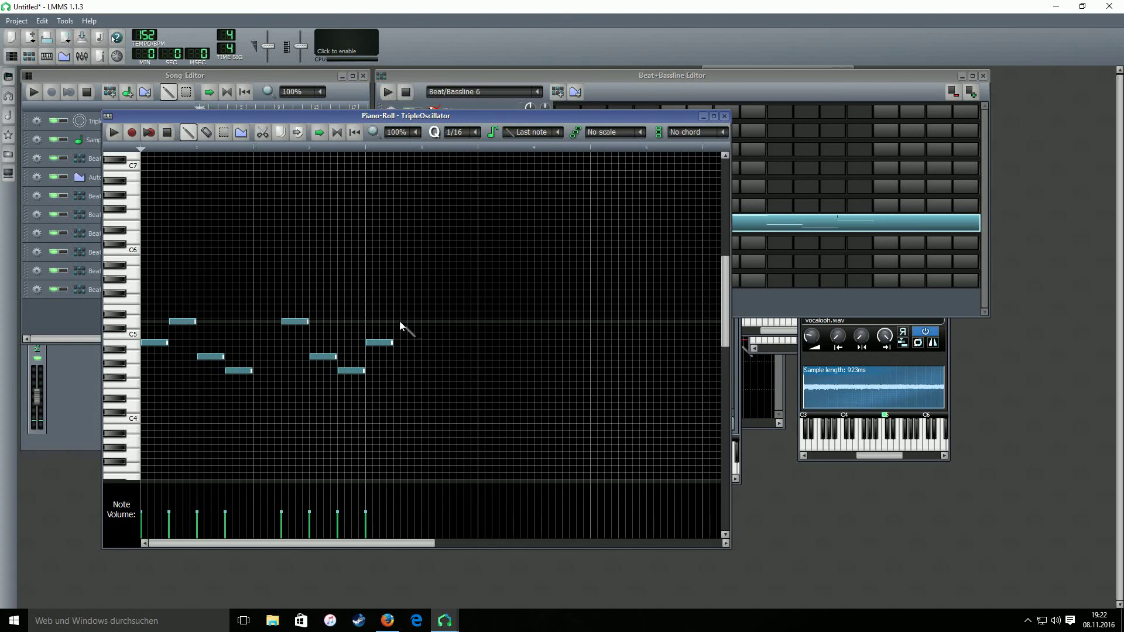
{"action": "left_click", "coordinate": [404, 321]}
{"action": "left_click", "coordinate": [433, 357]}
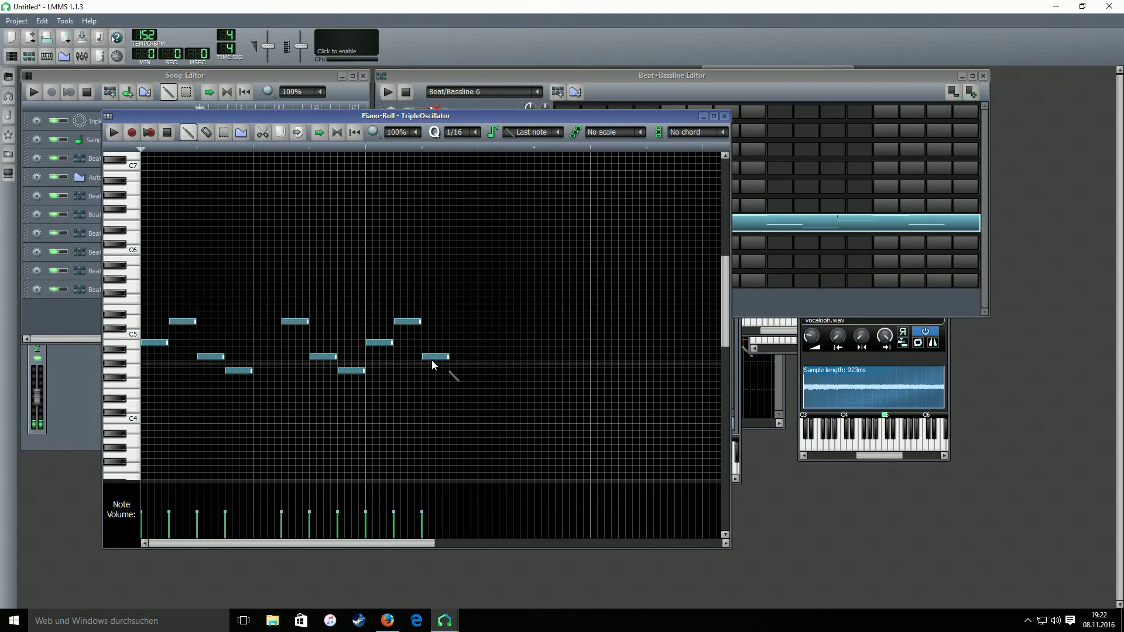
{"action": "left_click", "coordinate": [452, 371]}
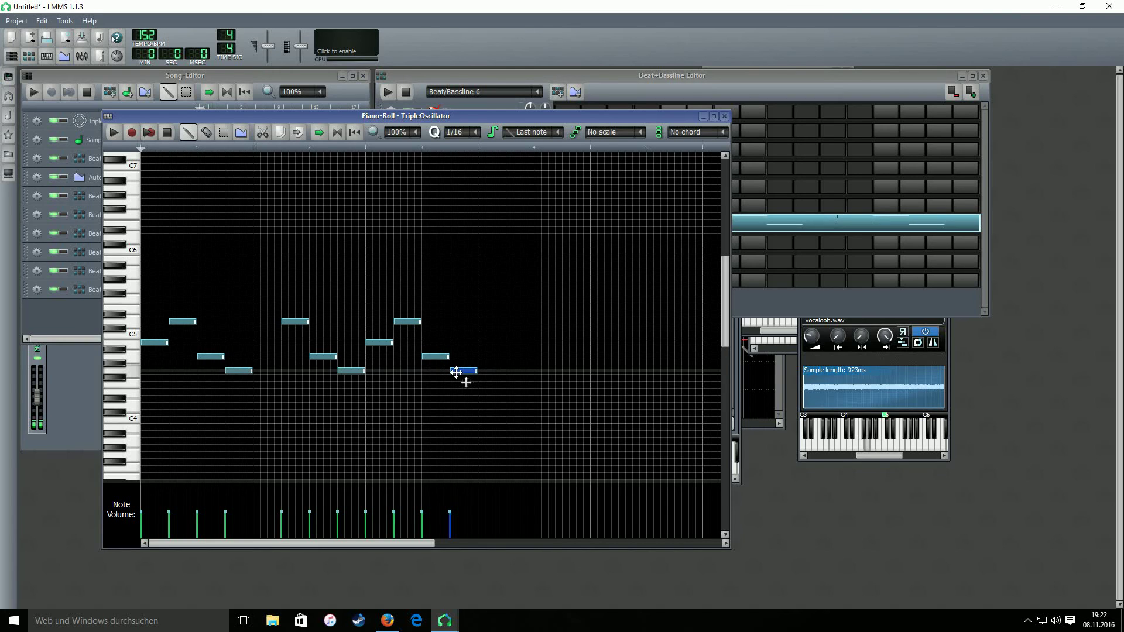
Step: Add A4, G4 and E4 on beats two to four of the pattern's fourth bar, and play the song
{"action": "left_click", "coordinate": [510, 343]}
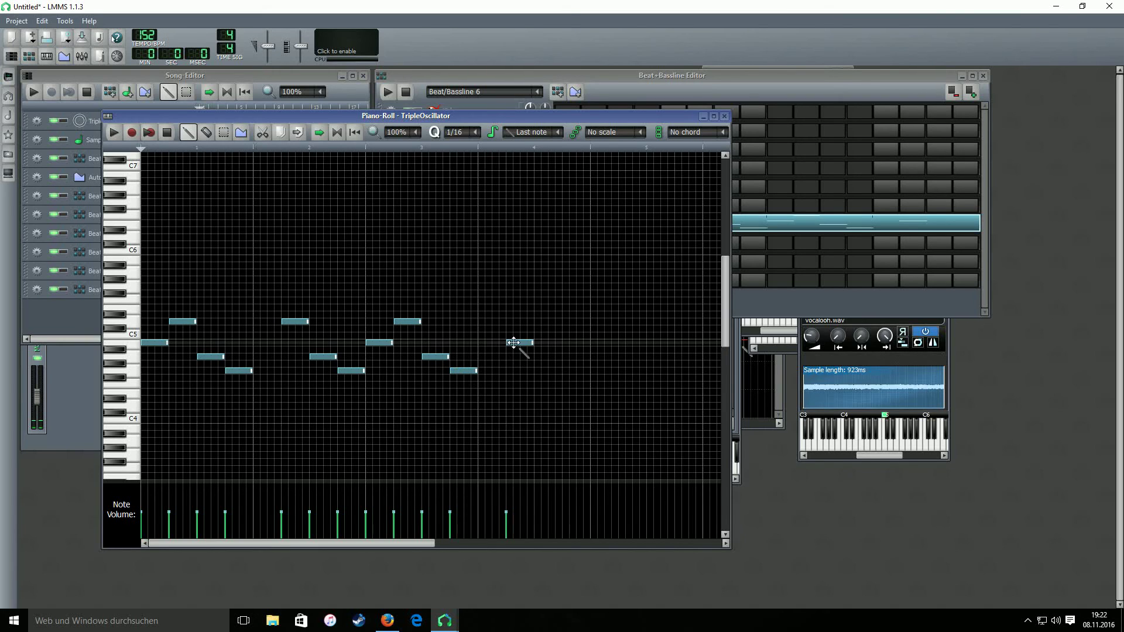
{"action": "left_click_drag", "start_coordinate": [514, 342], "coordinate": [515, 356]}
{"action": "left_click", "coordinate": [536, 371]}
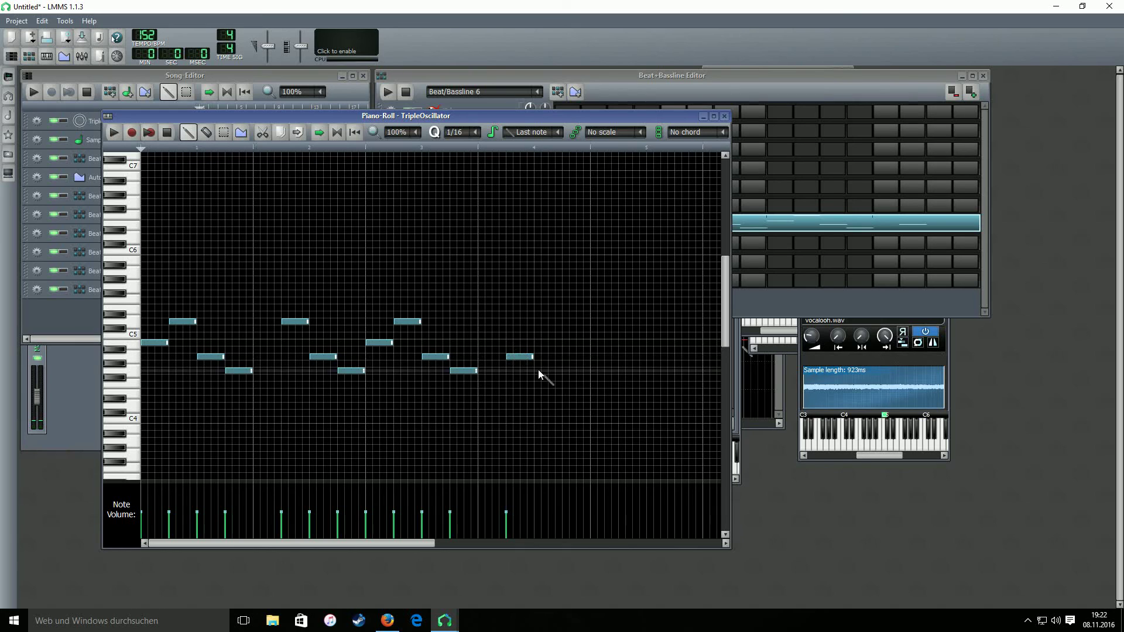
{"action": "left_click", "coordinate": [566, 391]}
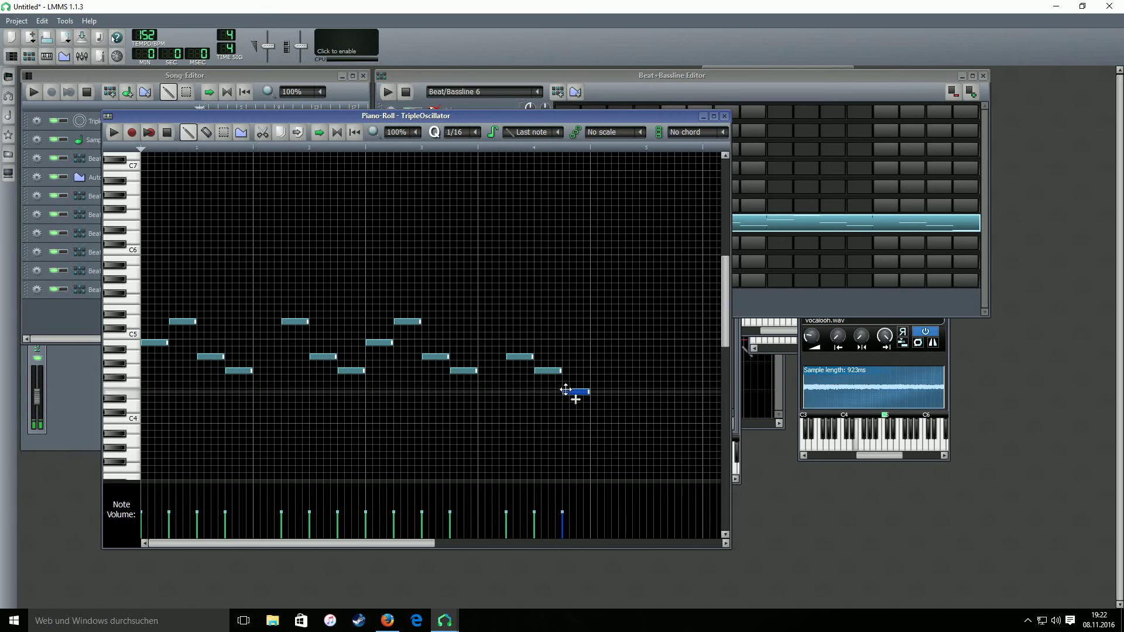
{"action": "left_click", "coordinate": [37, 94]}
{"action": "left_click", "coordinate": [462, 118]}
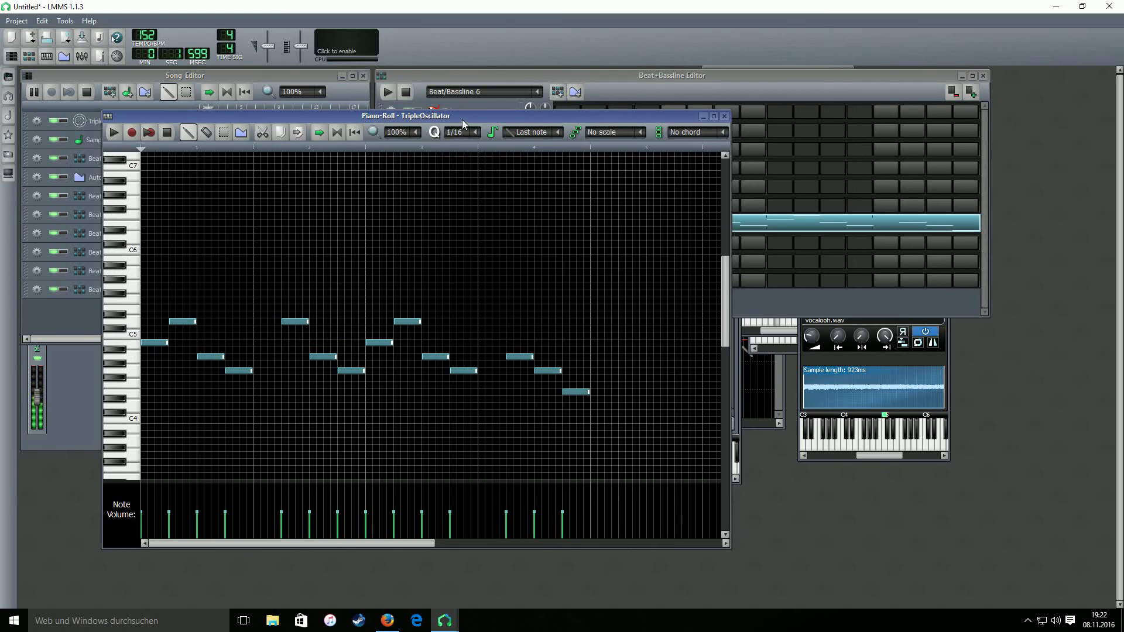
{"action": "left_click", "coordinate": [167, 133]}
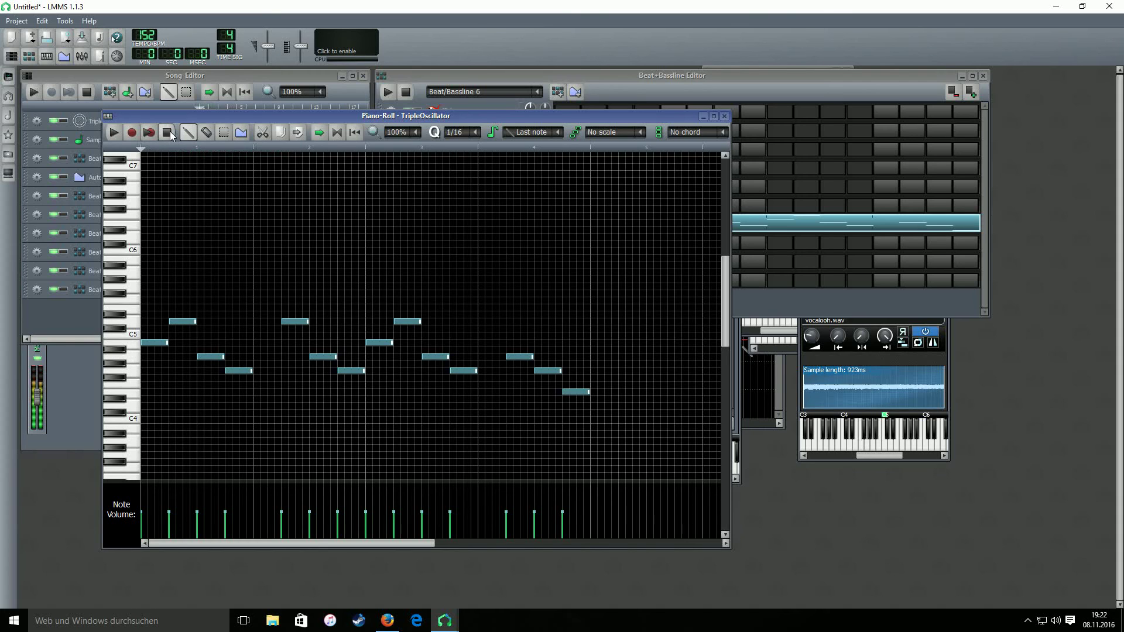
Step: Detune the vocalooh.wav pattern's first note, B4, with a curve rising from about -2.5 to 0 at mid-note, and play the song
{"action": "left_click", "coordinate": [242, 139]}
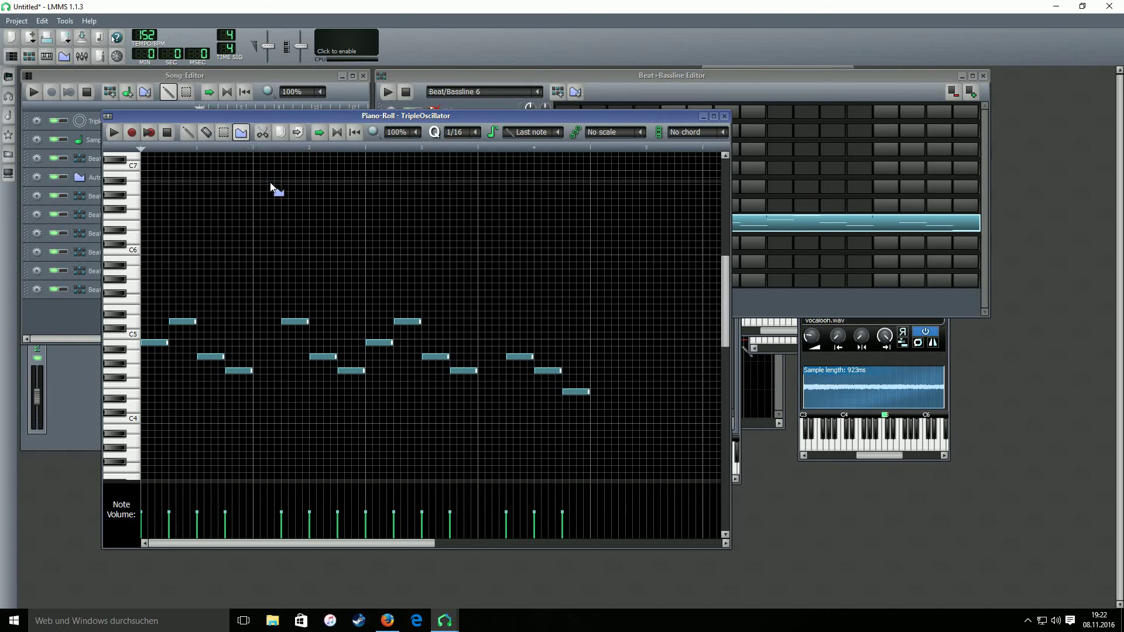
{"action": "left_click", "coordinate": [149, 342]}
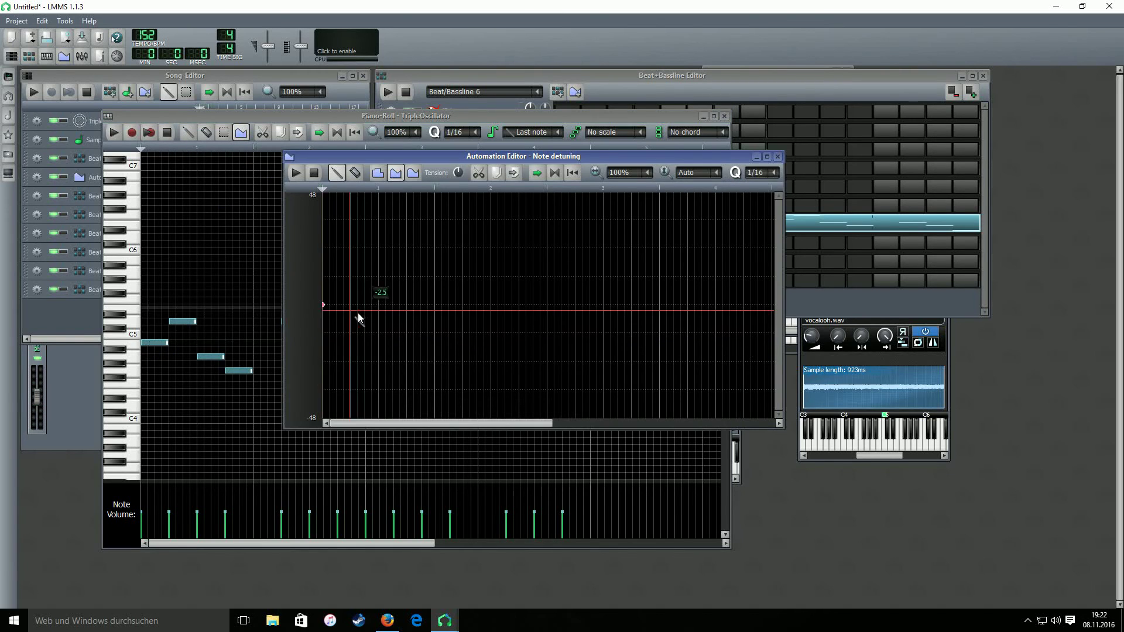
{"action": "left_click", "coordinate": [336, 305]}
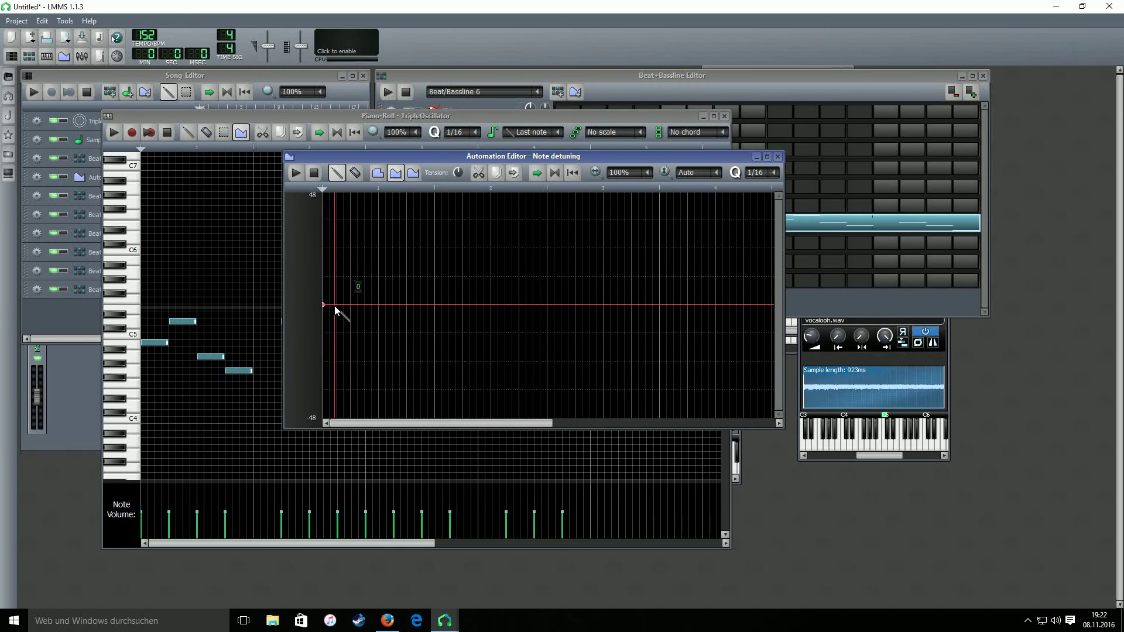
{"action": "left_click", "coordinate": [326, 307]}
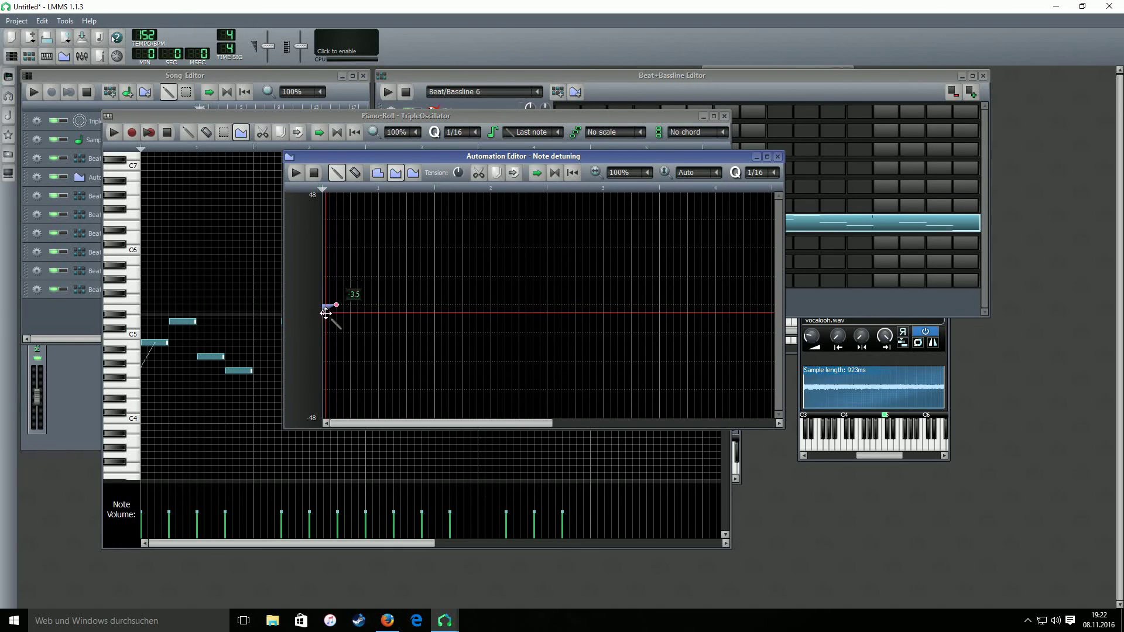
{"action": "left_click_drag", "start_coordinate": [326, 309], "coordinate": [327, 311]}
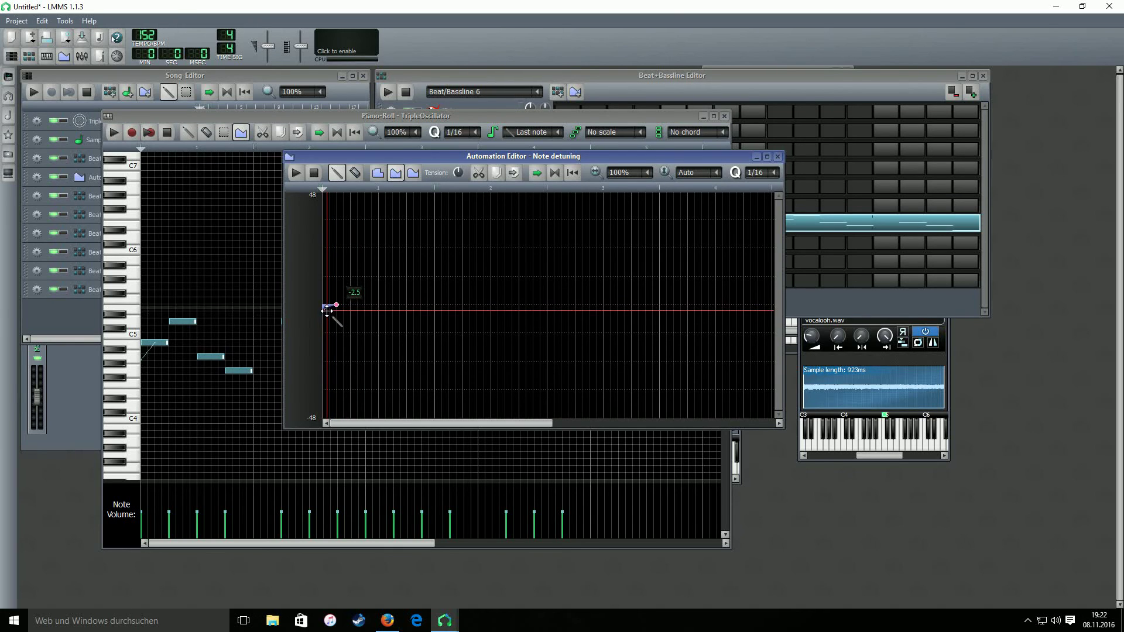
{"action": "left_click", "coordinate": [118, 135]}
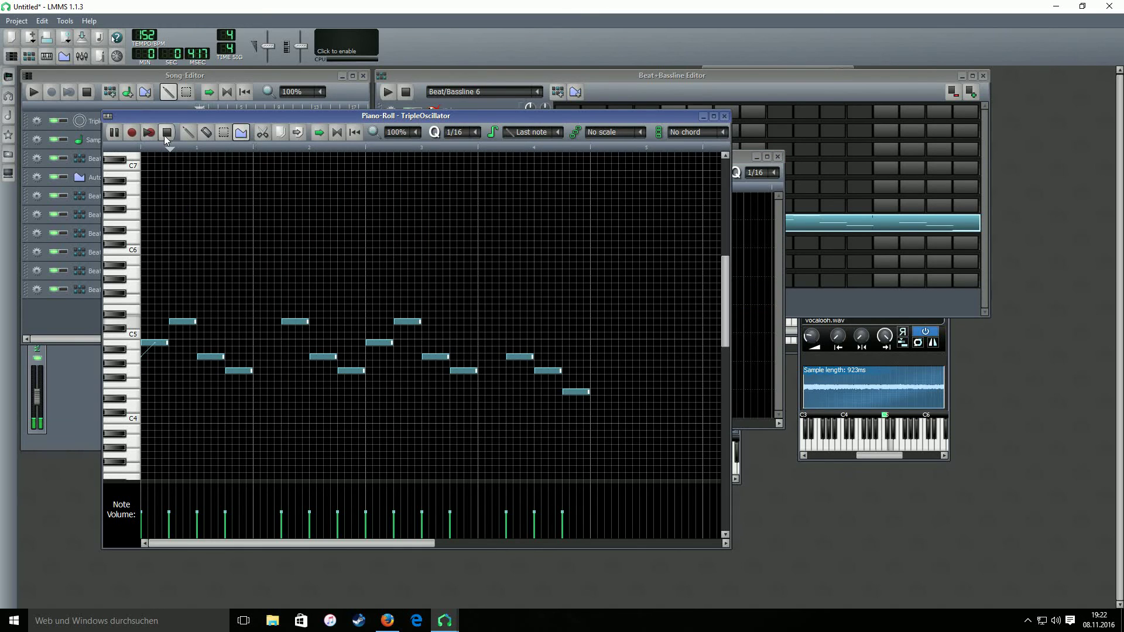
{"action": "left_click", "coordinate": [33, 95]}
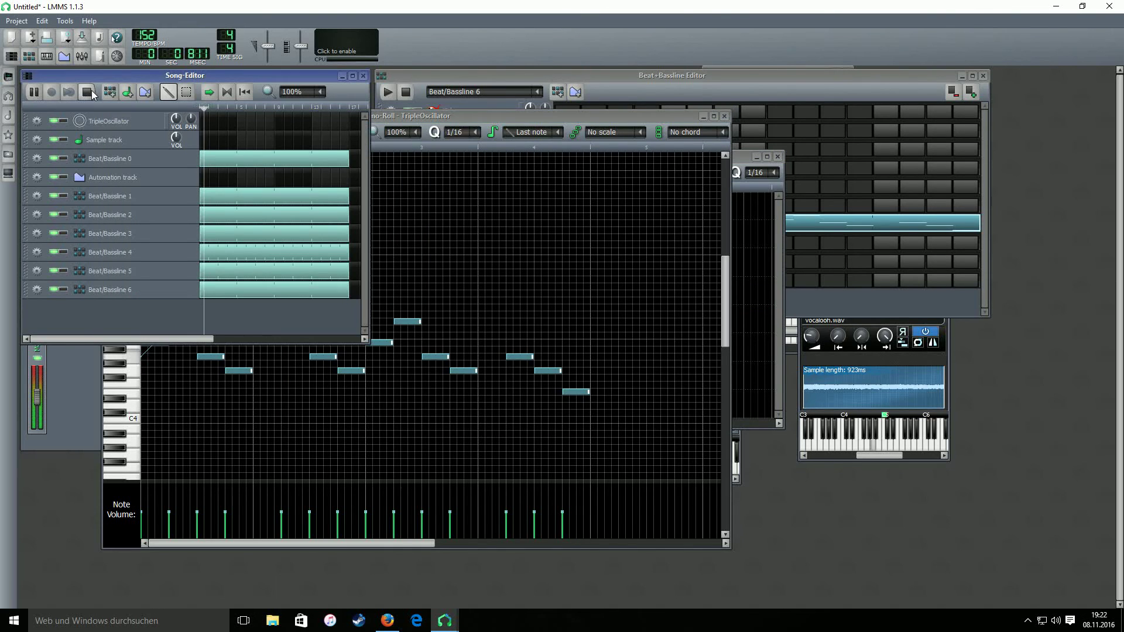
Step: Extend the first note's detuning curve with a point at its end that glides up to the following D5, and play the song
{"action": "left_click", "coordinate": [748, 157]}
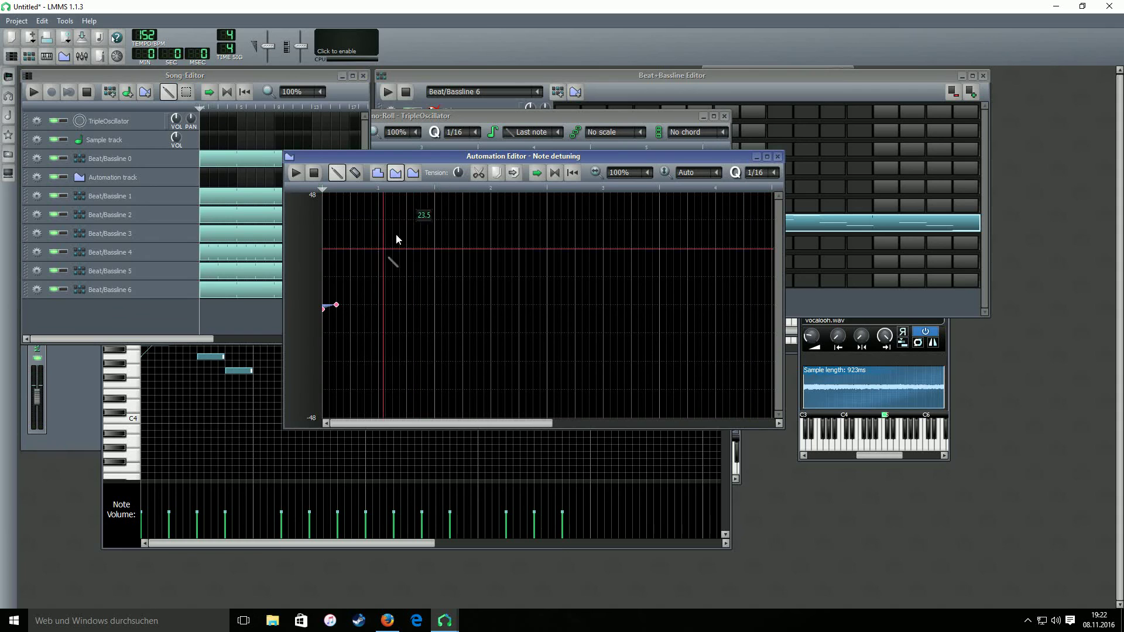
{"action": "left_click", "coordinate": [279, 542]}
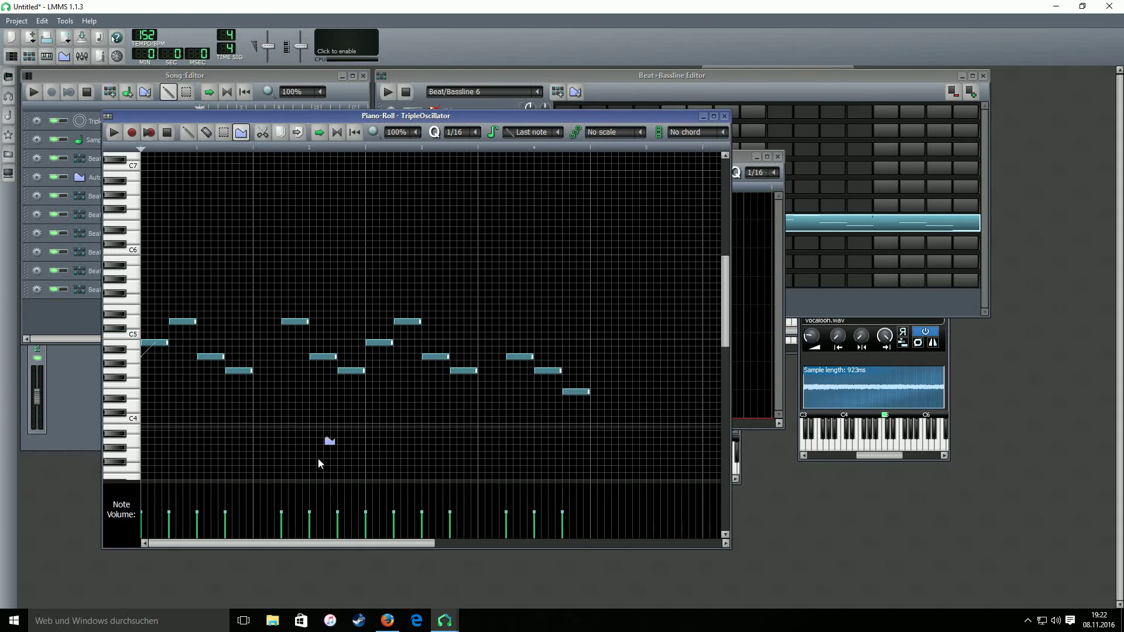
{"action": "left_click", "coordinate": [746, 156]}
{"action": "left_click_drag", "start_coordinate": [350, 305], "coordinate": [350, 298]}
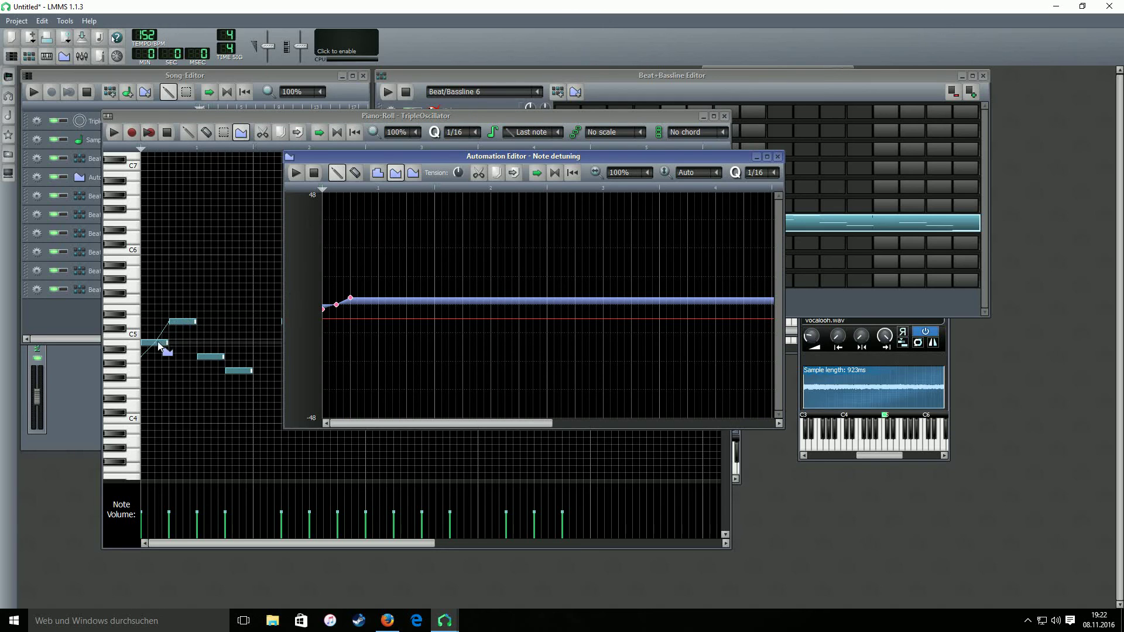
{"action": "left_click", "coordinate": [351, 298]}
{"action": "mouse_move", "coordinate": [351, 298]}
{"action": "left_mouse_down"}
{"action": "mouse_move", "coordinate": [352, 273]}
{"action": "mouse_move", "coordinate": [350, 298]}
{"action": "left_mouse_up"}
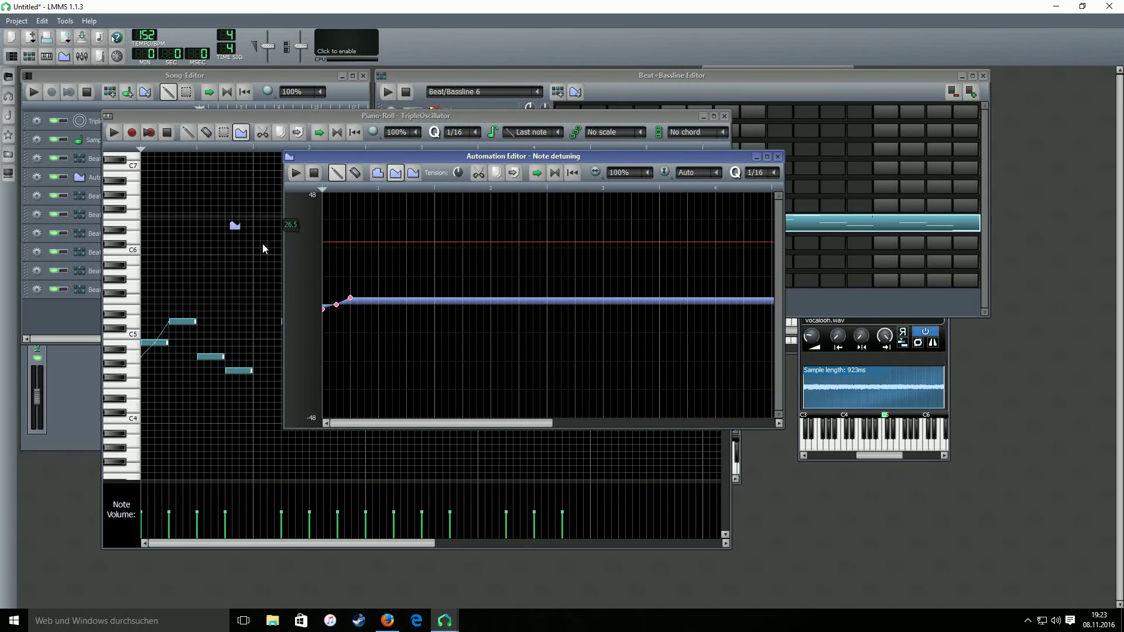
{"action": "left_click", "coordinate": [33, 92]}
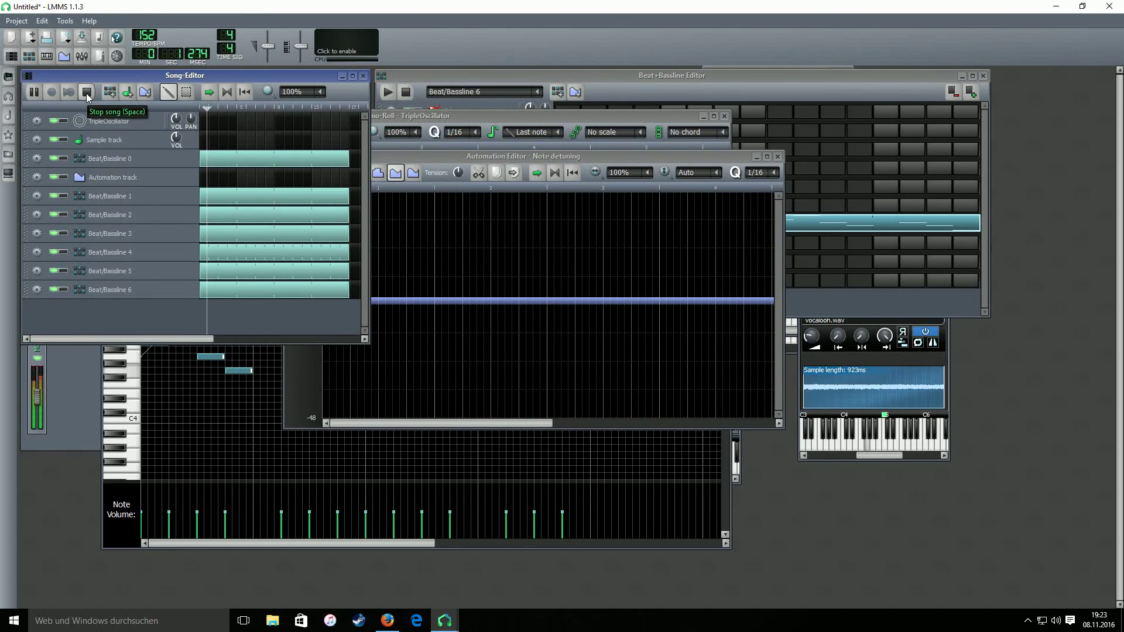
{"action": "left_click", "coordinate": [87, 94]}
Step: Detune the third bar's B4 so it glides from G4 through B4 up to D5, play the song, and close the detuning editor
{"action": "left_click_drag", "start_coordinate": [438, 157], "coordinate": [523, 186]}
{"action": "left_click", "coordinate": [492, 117]}
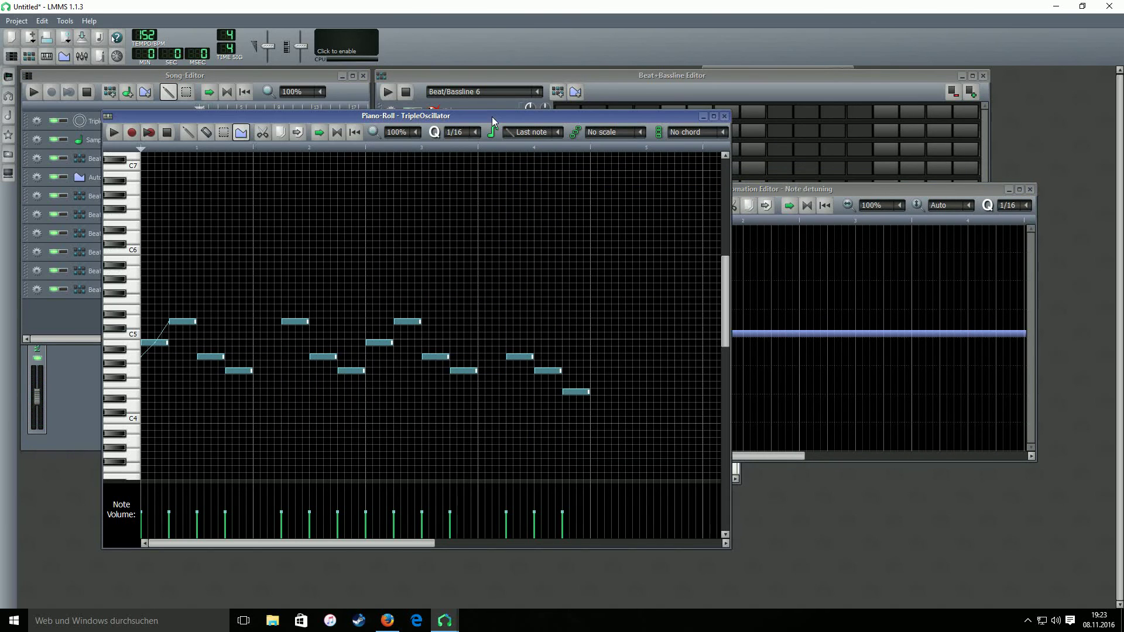
{"action": "left_click", "coordinate": [377, 344]}
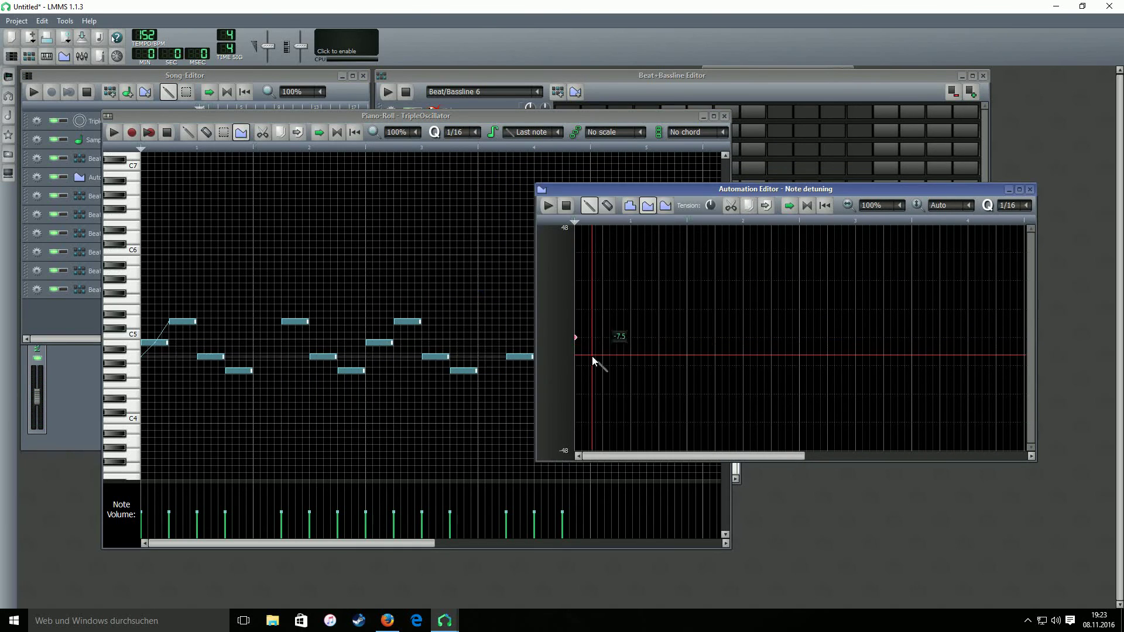
{"action": "left_click", "coordinate": [589, 337]}
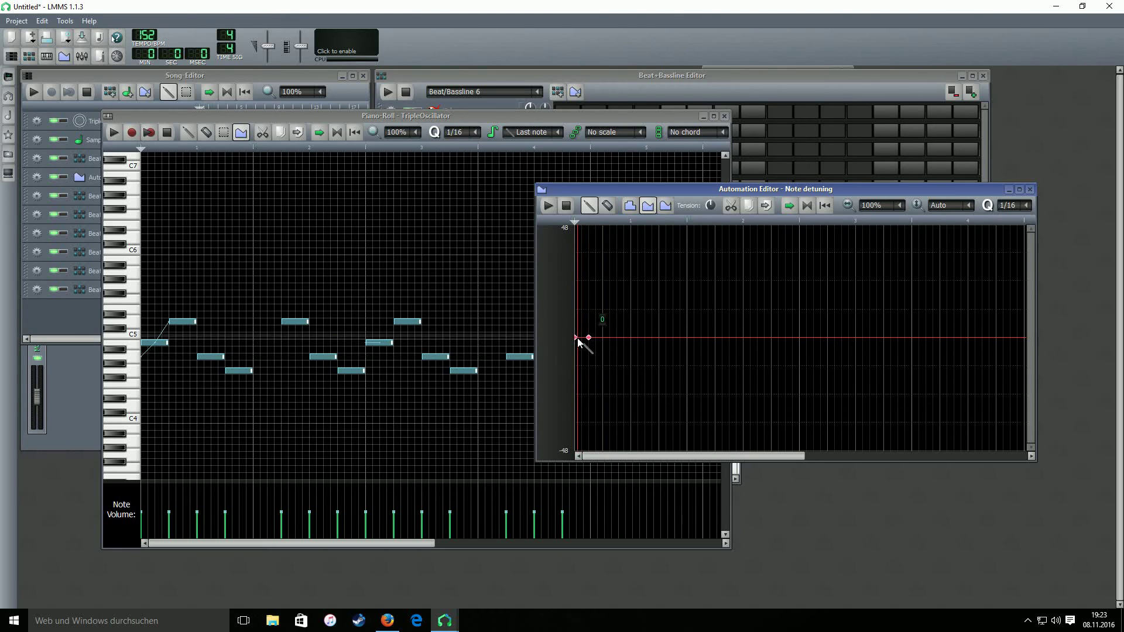
{"action": "left_click_drag", "start_coordinate": [577, 338], "coordinate": [577, 346]}
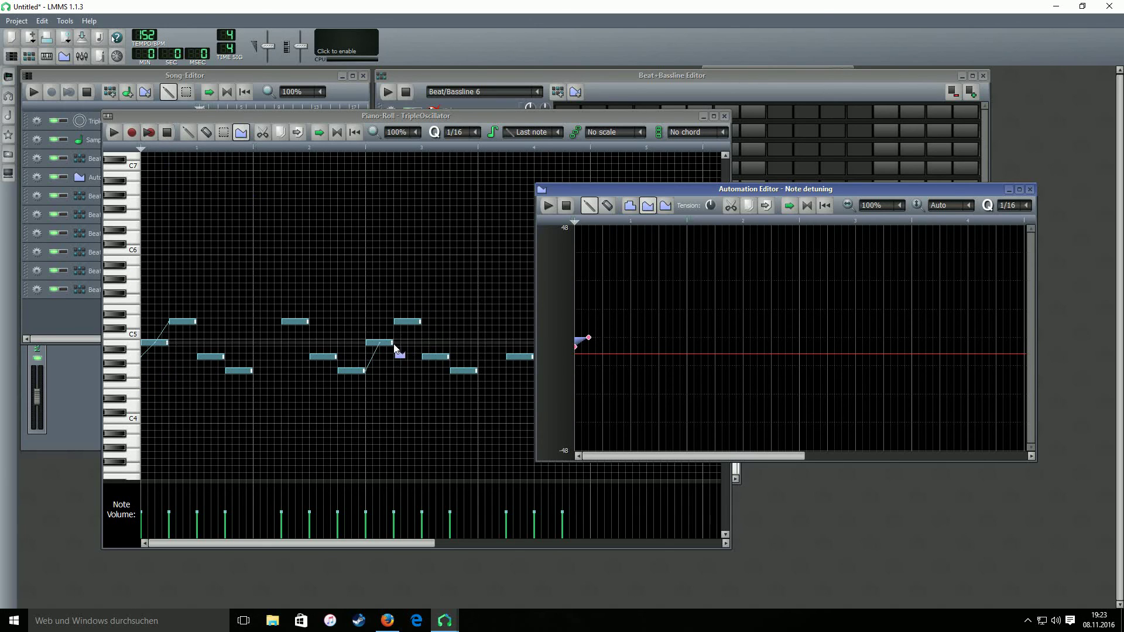
{"action": "left_click", "coordinate": [600, 322]}
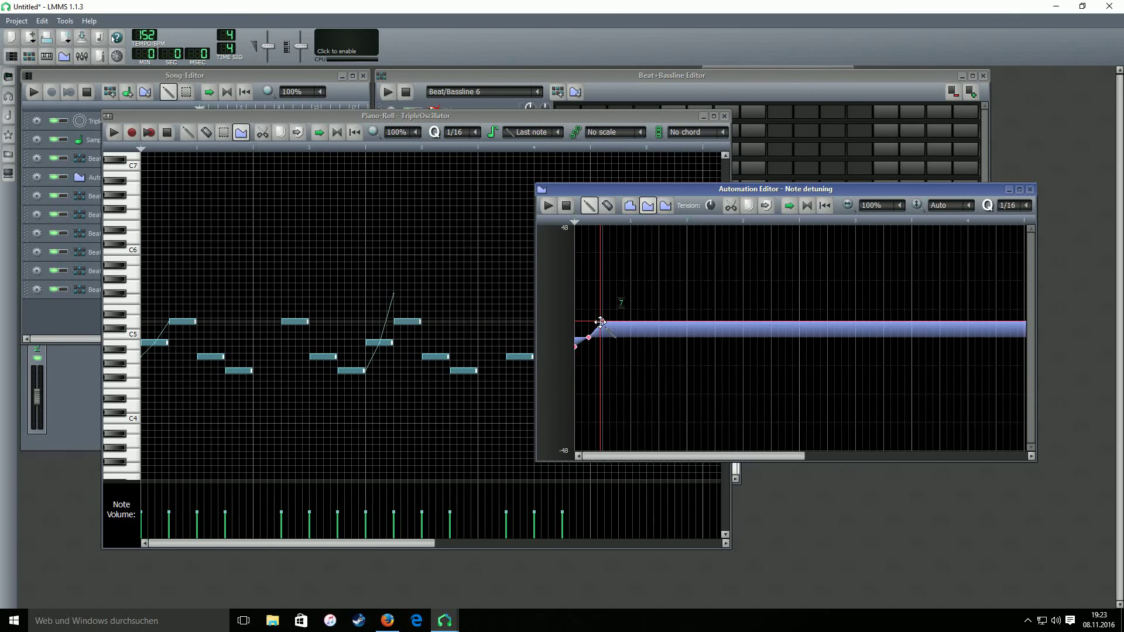
{"action": "left_click_drag", "start_coordinate": [601, 322], "coordinate": [602, 331]}
{"action": "left_click", "coordinate": [33, 92]}
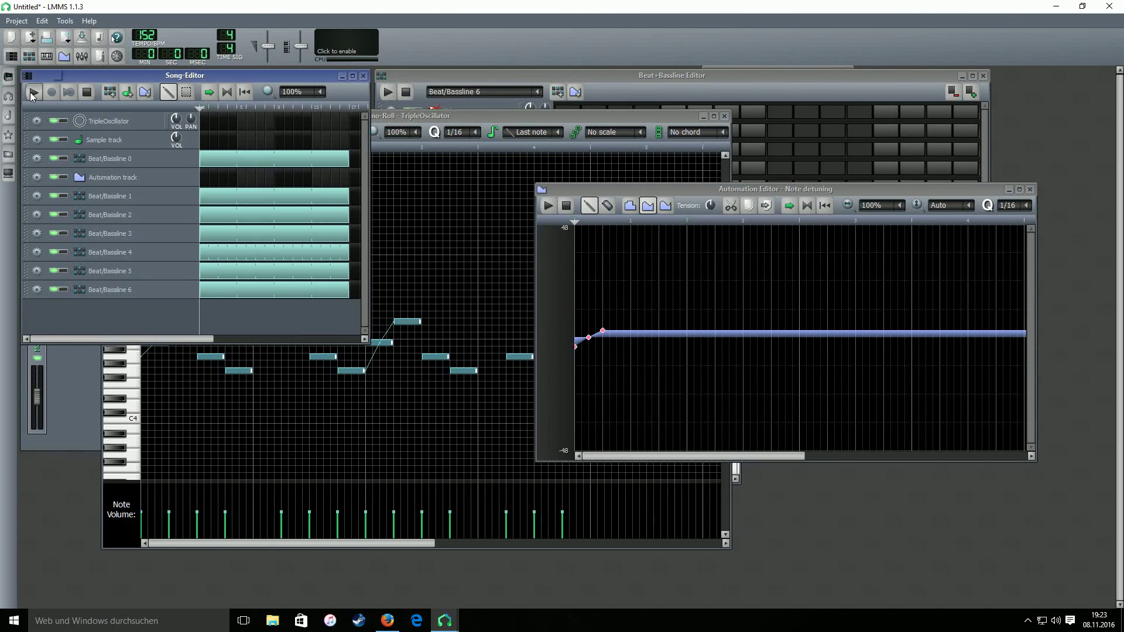
{"action": "left_click", "coordinate": [1034, 194]}
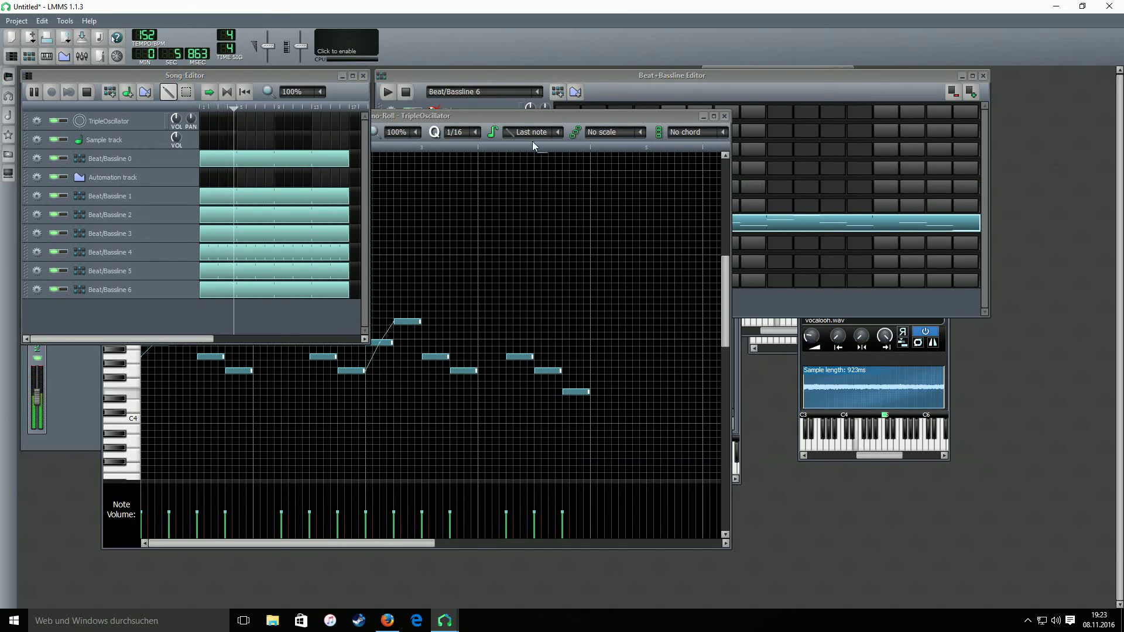
{"action": "left_click", "coordinate": [471, 116]}
{"action": "left_click", "coordinate": [165, 133]}
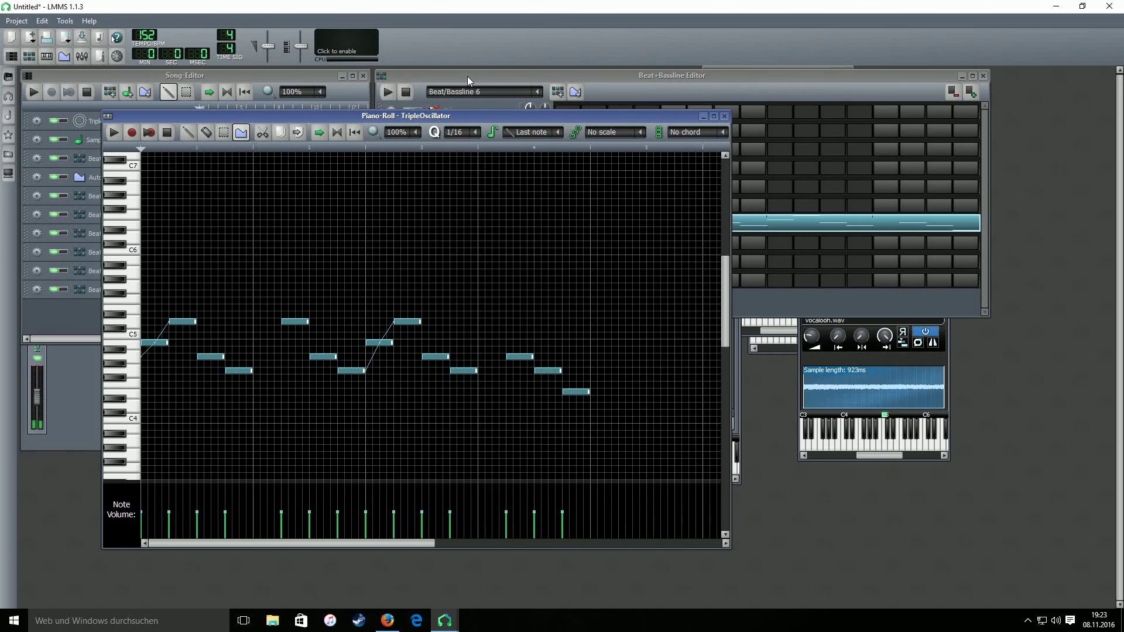
Step: Enable the filter on the vocalooh.wav instrument, set its type to HiPass and lower its cutoff frequency
{"action": "left_click", "coordinate": [467, 76]}
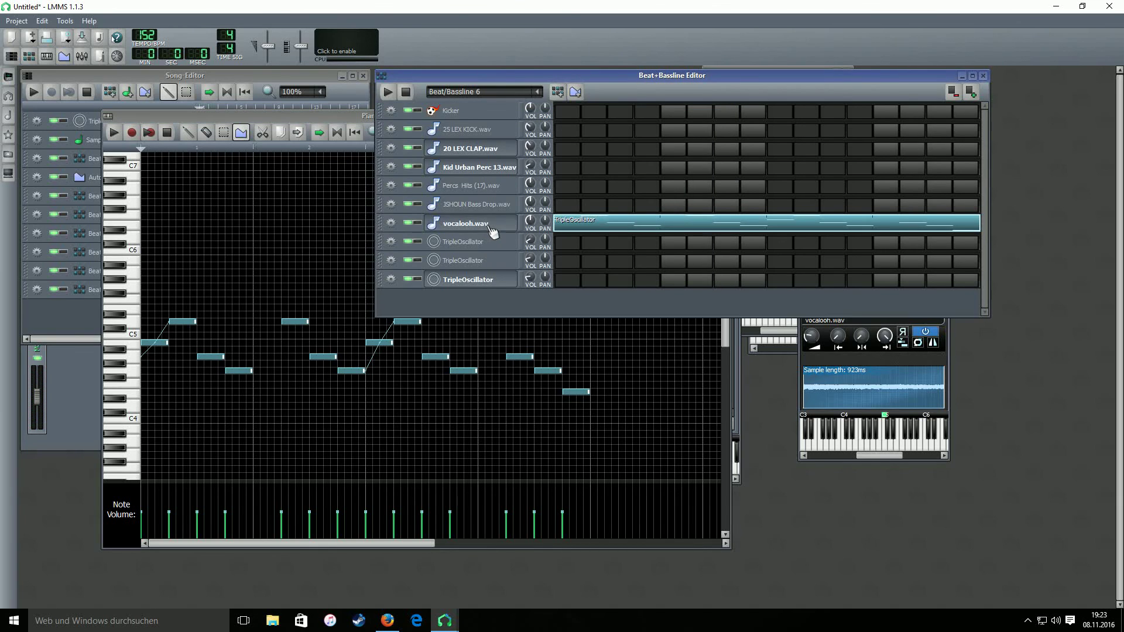
{"action": "left_click", "coordinate": [495, 229]}
{"action": "left_click", "coordinate": [496, 229]}
{"action": "left_click", "coordinate": [843, 262]}
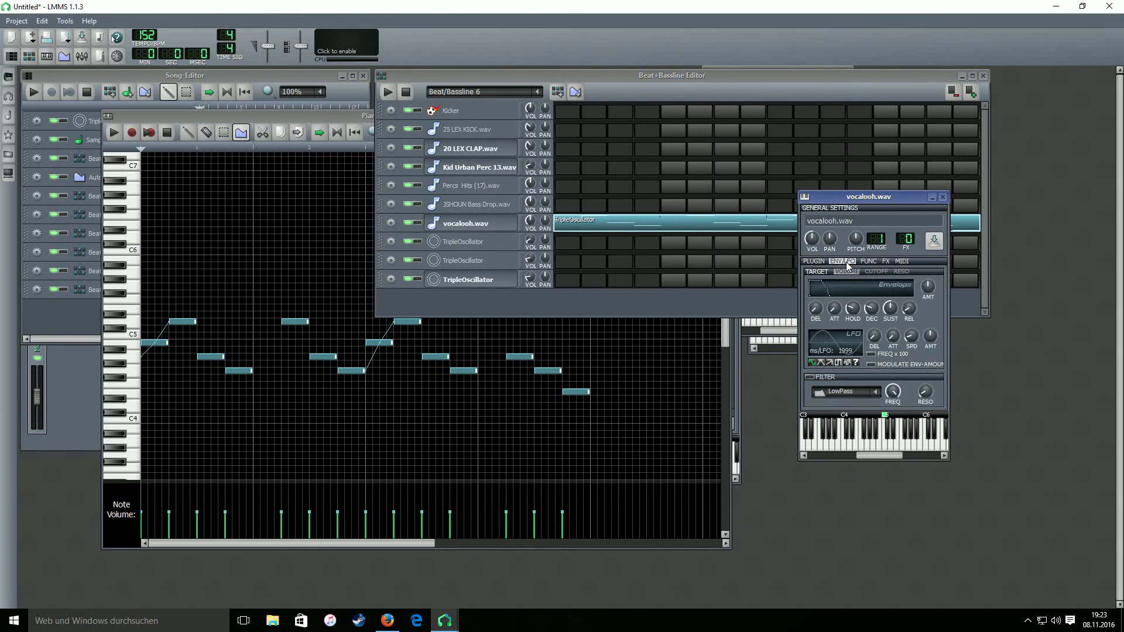
{"action": "left_click", "coordinate": [876, 391]}
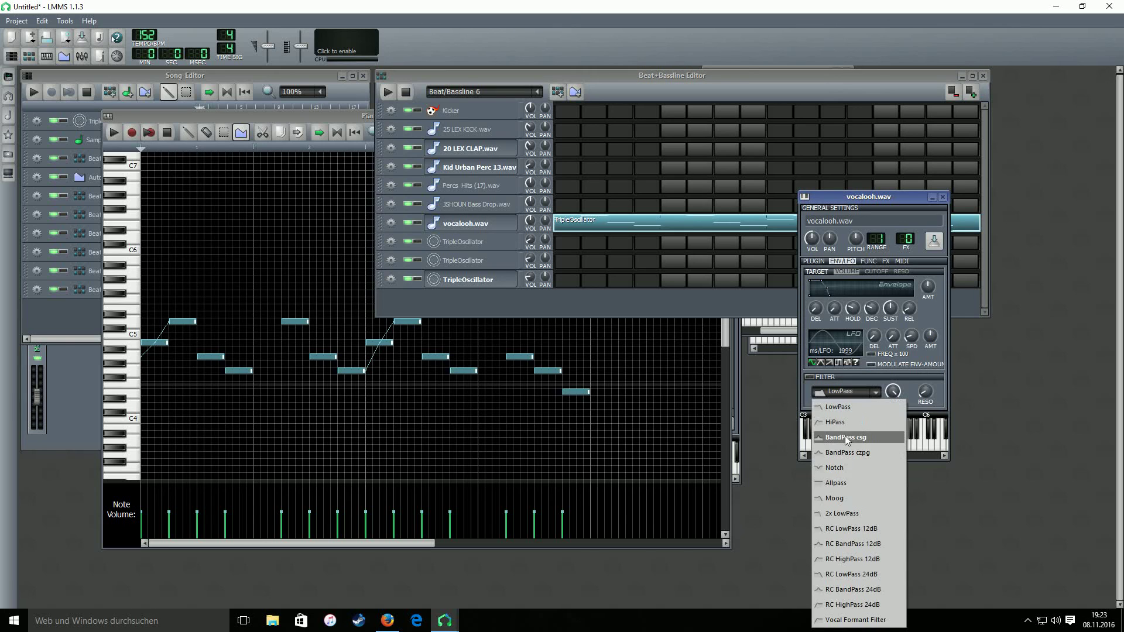
{"action": "left_click", "coordinate": [843, 412]}
{"action": "left_click", "coordinate": [829, 378]}
{"action": "left_click_drag", "start_coordinate": [895, 389], "coordinate": [894, 389]}
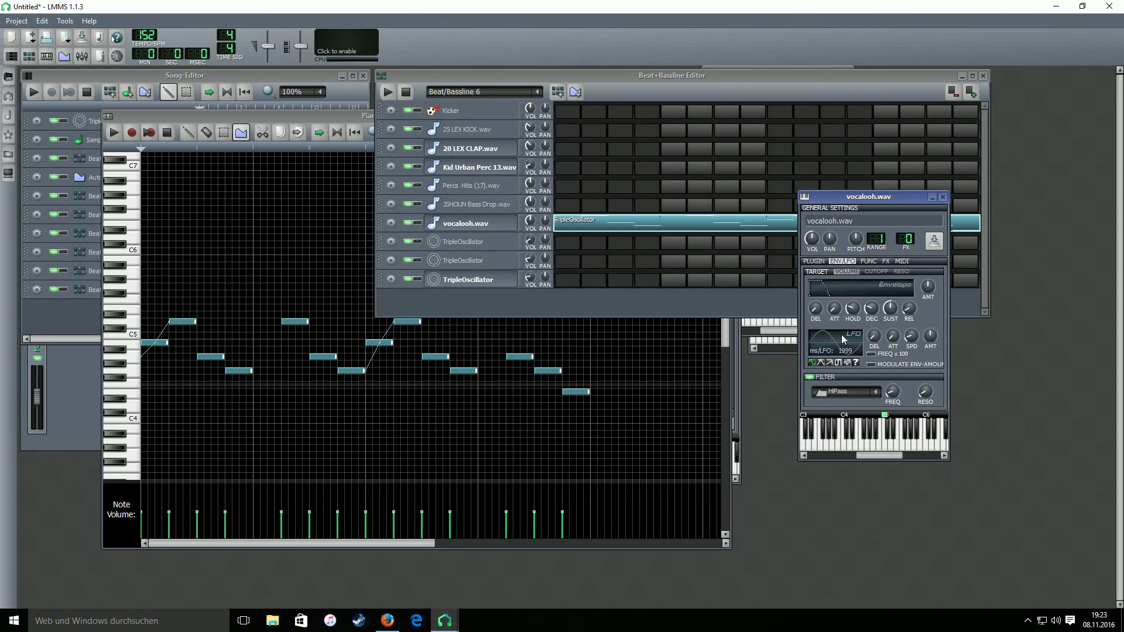
Step: Play Beat/Bassline 6 while fine-tuning the cutoff frequency and resonance of the vocalooh.wav high-pass filter
{"action": "left_click", "coordinate": [397, 91]}
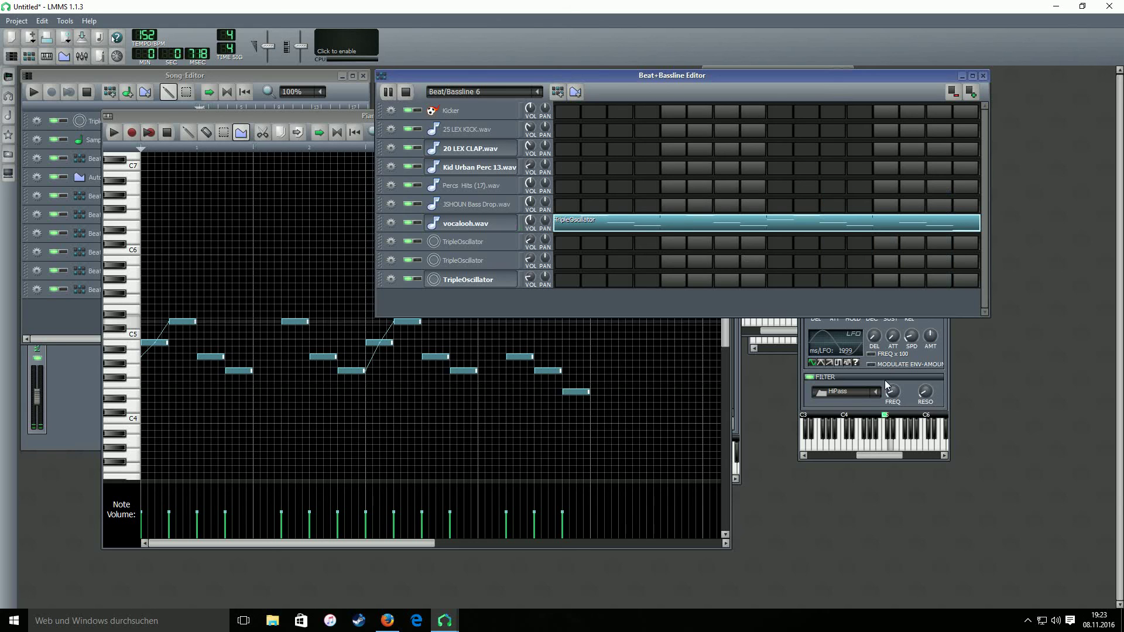
{"action": "left_click", "coordinate": [906, 397]}
{"action": "left_click_drag", "start_coordinate": [926, 391], "coordinate": [893, 391]}
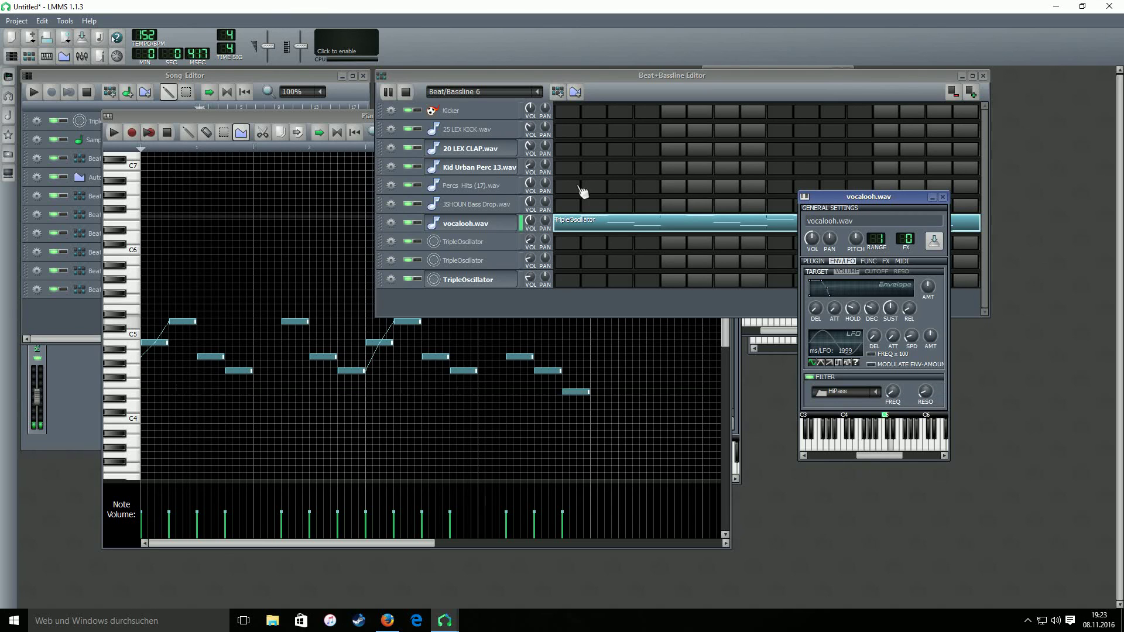
{"action": "left_click", "coordinate": [413, 94]}
Step: Raise the amount and hold of the vocalooh.wav volume envelope, lower its sustain, and play Beat/Bassline 6
{"action": "left_click", "coordinate": [947, 374]}
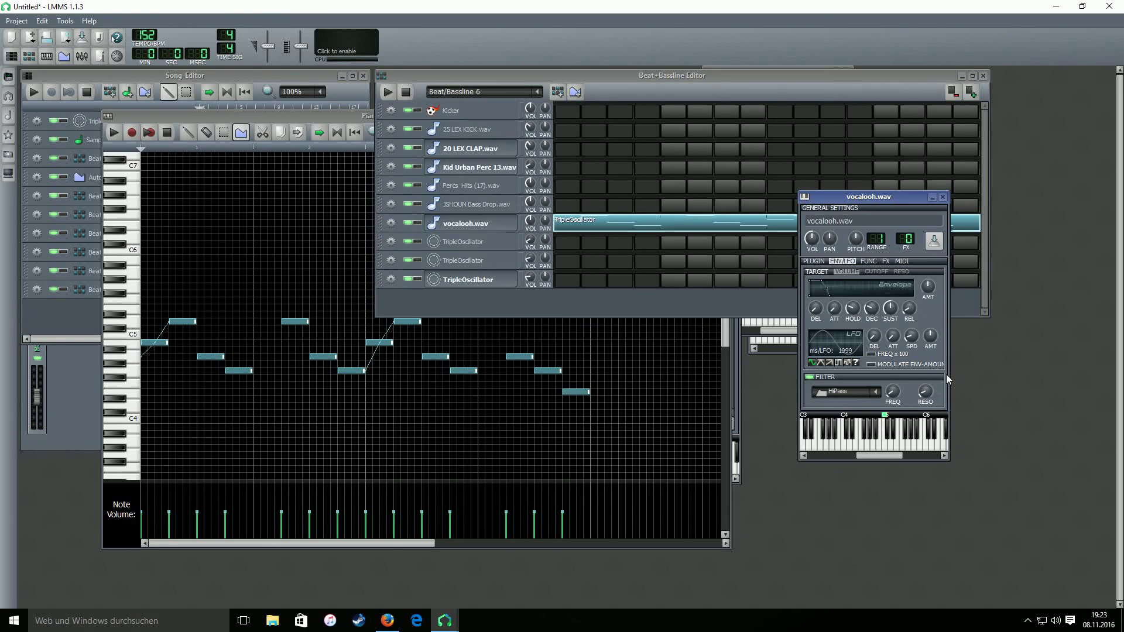
{"action": "left_click_drag", "start_coordinate": [936, 299], "coordinate": [933, 296]}
{"action": "left_click_drag", "start_coordinate": [834, 308], "coordinate": [890, 328]}
{"action": "left_click", "coordinate": [388, 94]}
{"action": "left_click", "coordinate": [388, 94]}
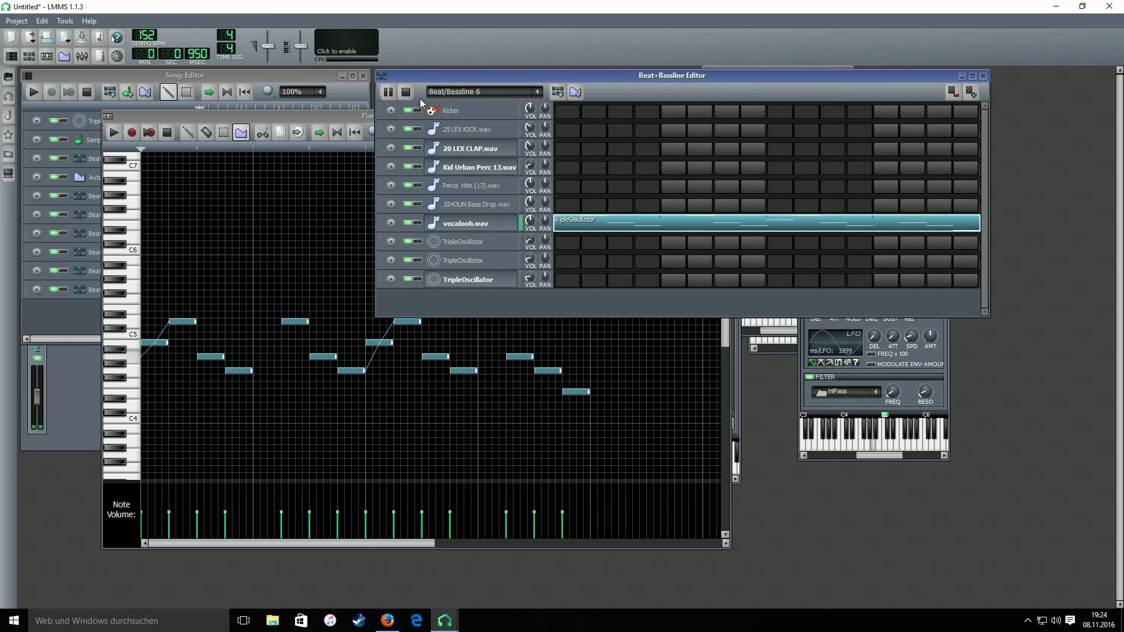
{"action": "left_click", "coordinate": [868, 456]}
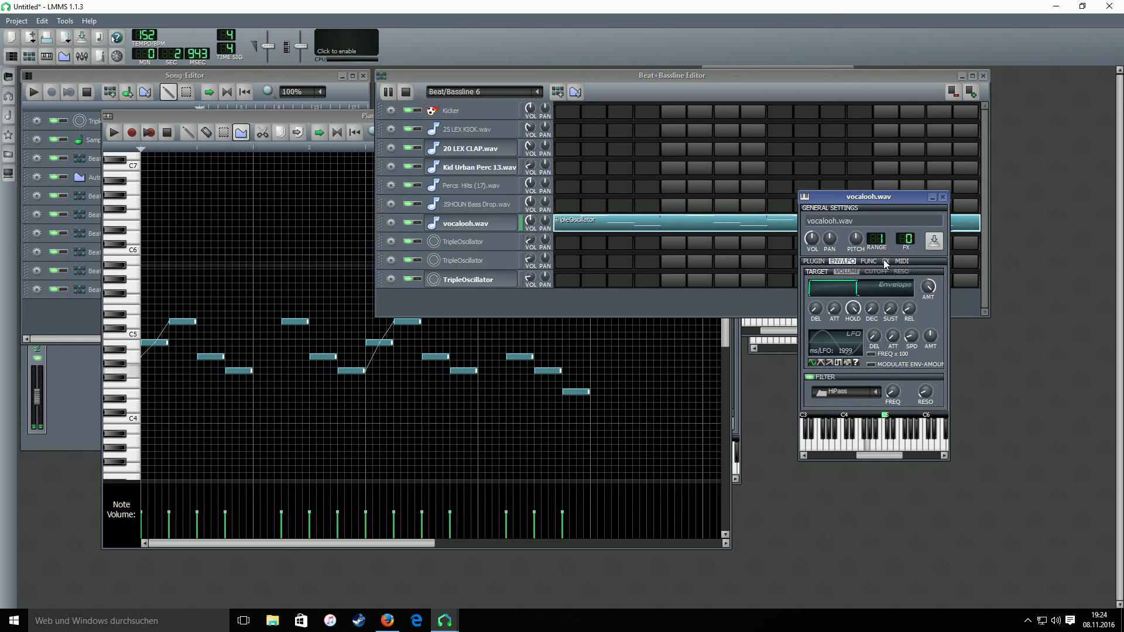
{"action": "left_click", "coordinate": [405, 94]}
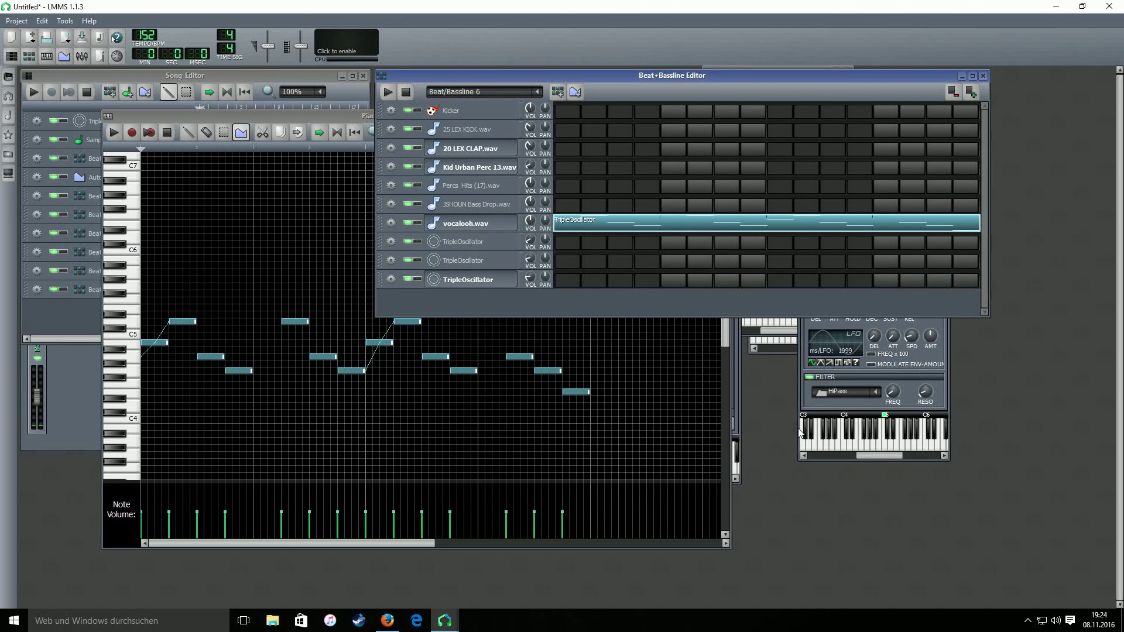
Step: Add the Calf Reverb LADSPA effect to the effects chain of vocalooh.wav
{"action": "left_click", "coordinate": [880, 459]}
{"action": "left_click", "coordinate": [885, 261]}
{"action": "left_click", "coordinate": [869, 400]}
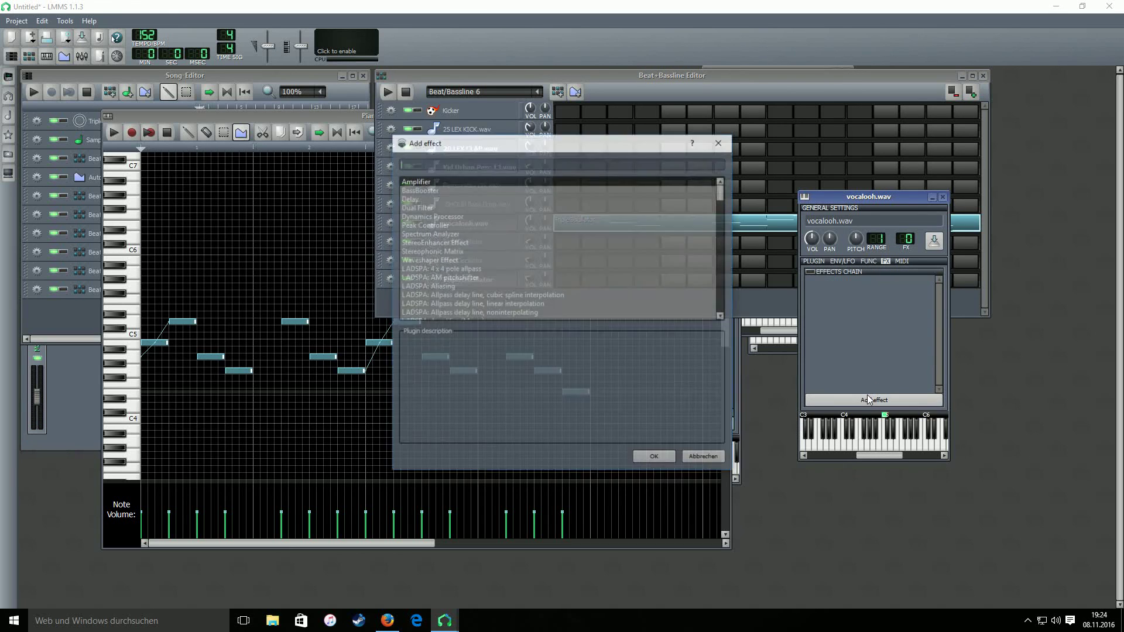
{"action": "type", "text": "rever"}
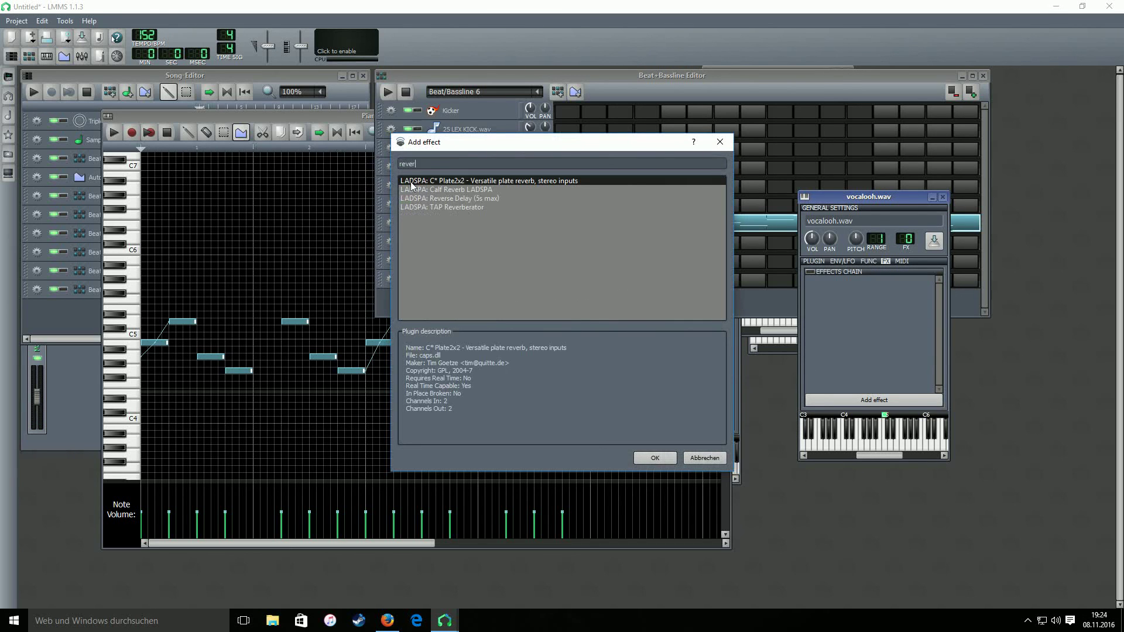
{"action": "double_click", "coordinate": [413, 190]}
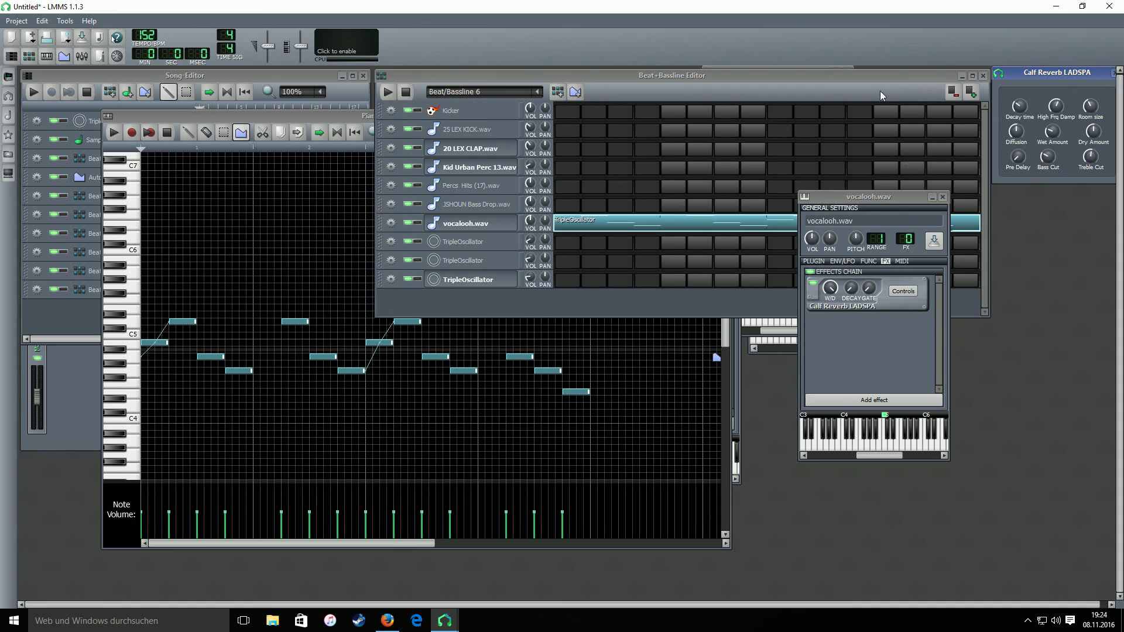
Step: Play Beat/Bassline 6 while adjusting the wet amount and decay time of the vocalooh.wav Calf Reverb
{"action": "left_click", "coordinate": [388, 91]}
{"action": "left_click_drag", "start_coordinate": [1051, 69], "coordinate": [906, 125]}
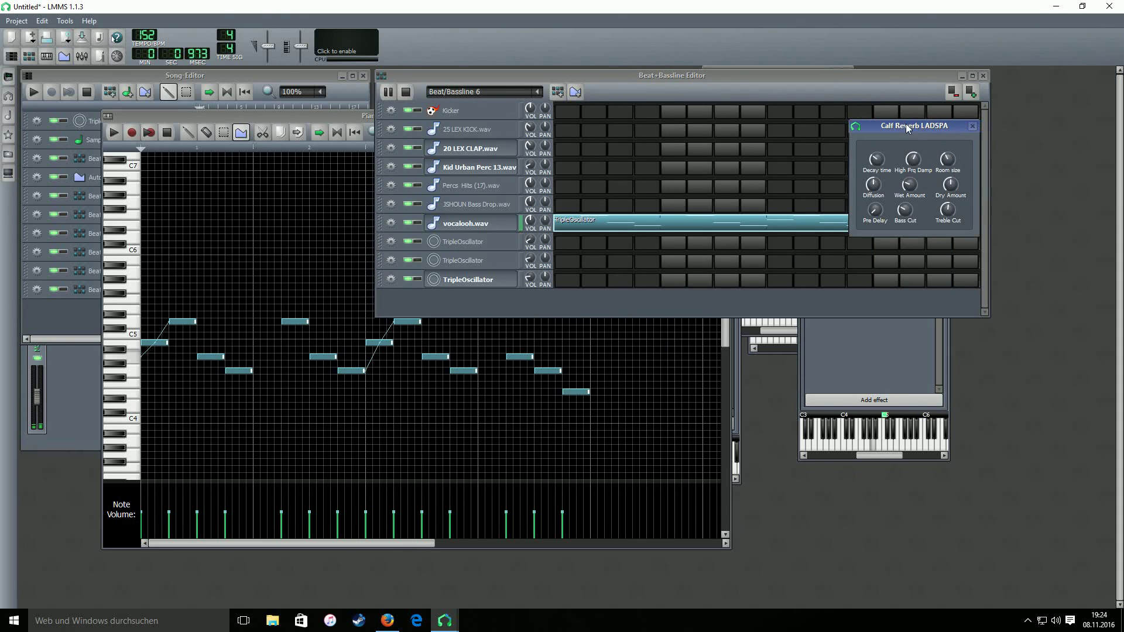
{"action": "left_click_drag", "start_coordinate": [914, 185], "coordinate": [904, 209]}
{"action": "left_click_drag", "start_coordinate": [874, 166], "coordinate": [875, 168]}
{"action": "left_click", "coordinate": [860, 298]}
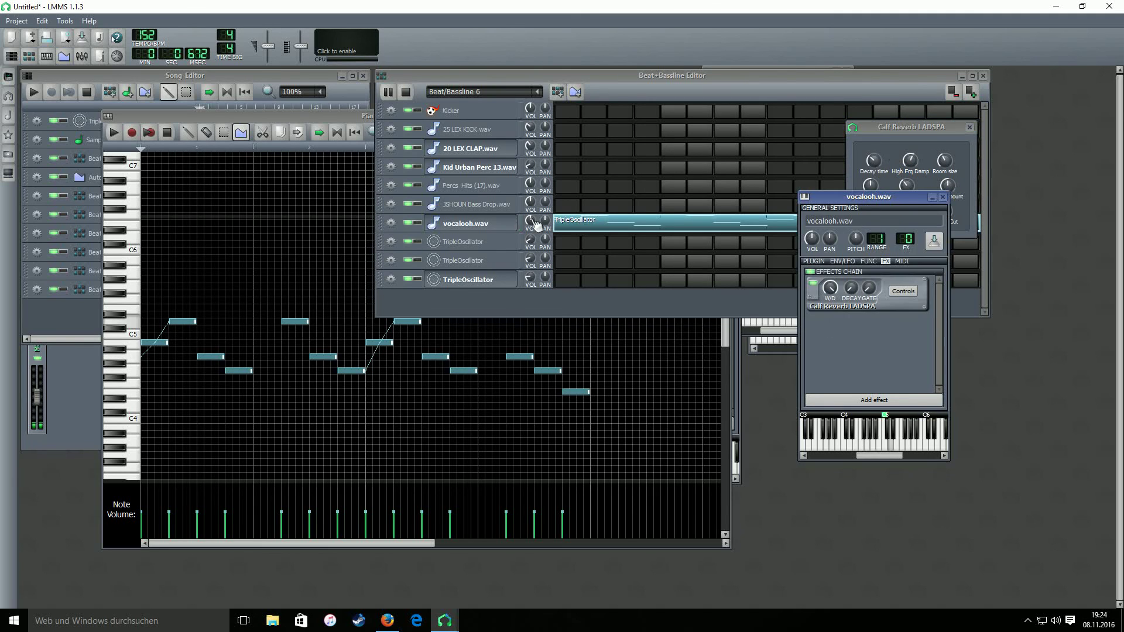
Step: Adjust the volume of the vocalooh.wav track while playing the whole song
{"action": "left_click", "coordinate": [531, 221]}
{"action": "left_click", "coordinate": [405, 91]}
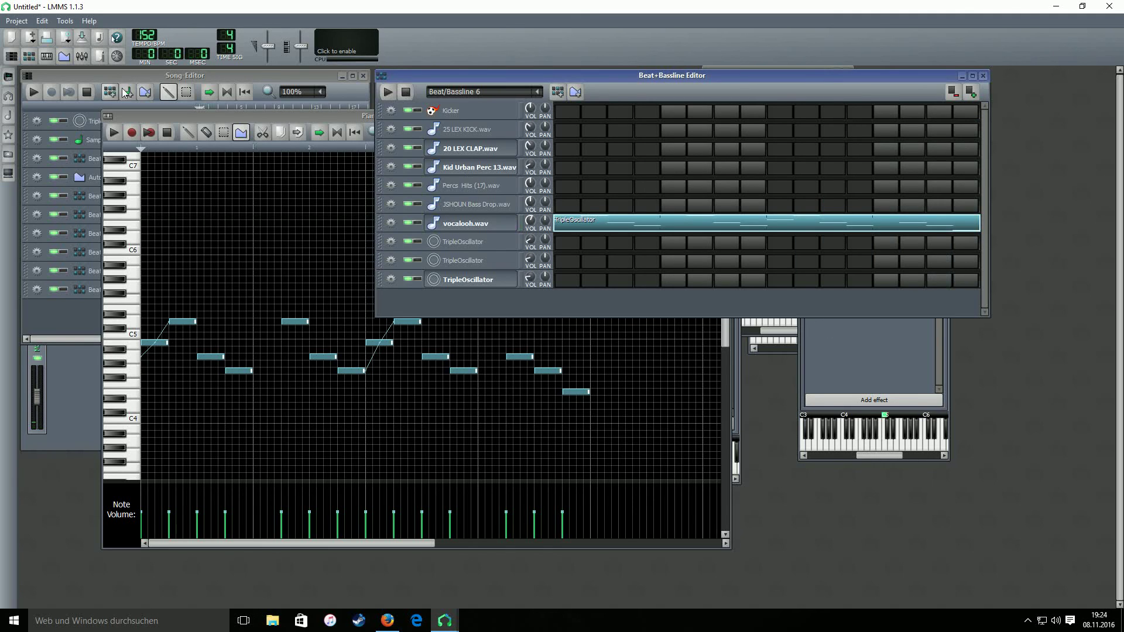
{"action": "left_click", "coordinate": [35, 93]}
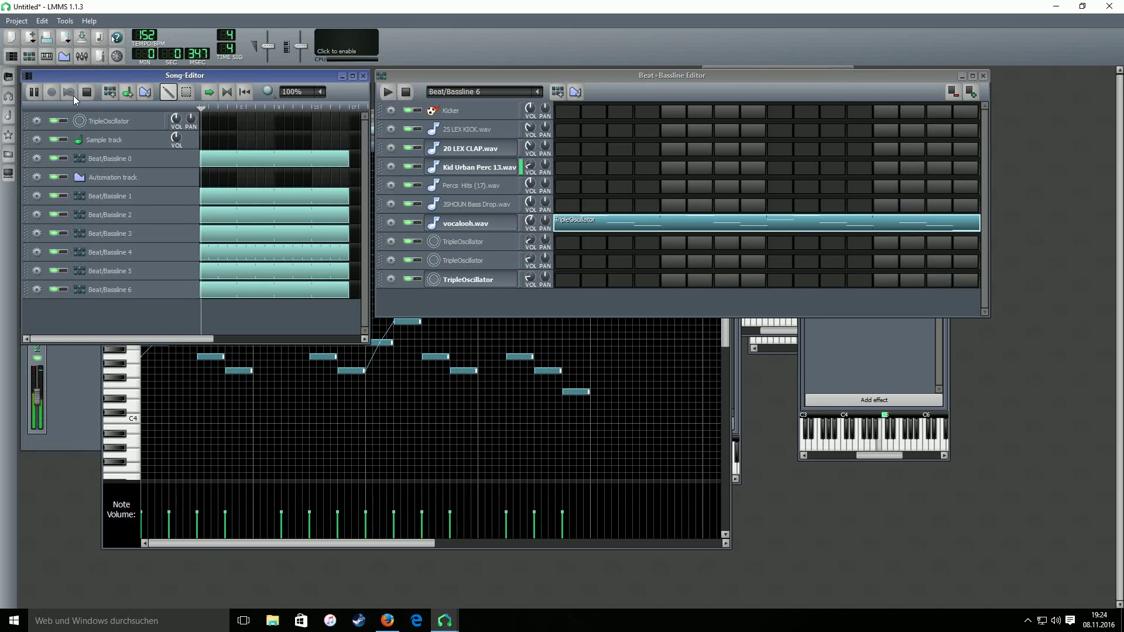
{"action": "left_click", "coordinate": [536, 230]}
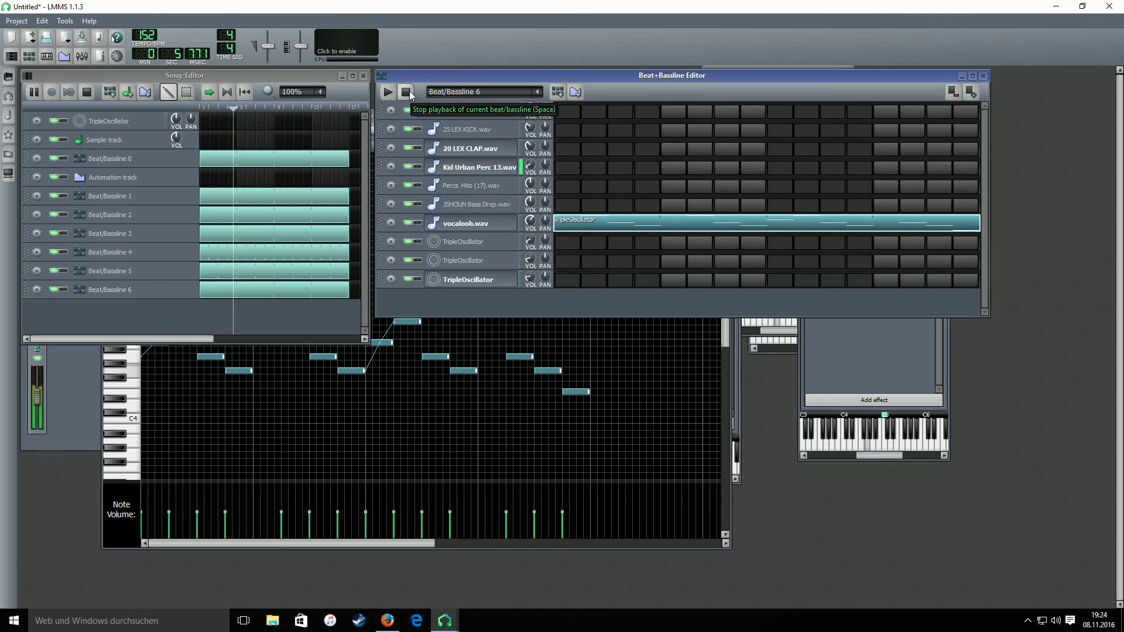
{"action": "left_click", "coordinate": [409, 90]}
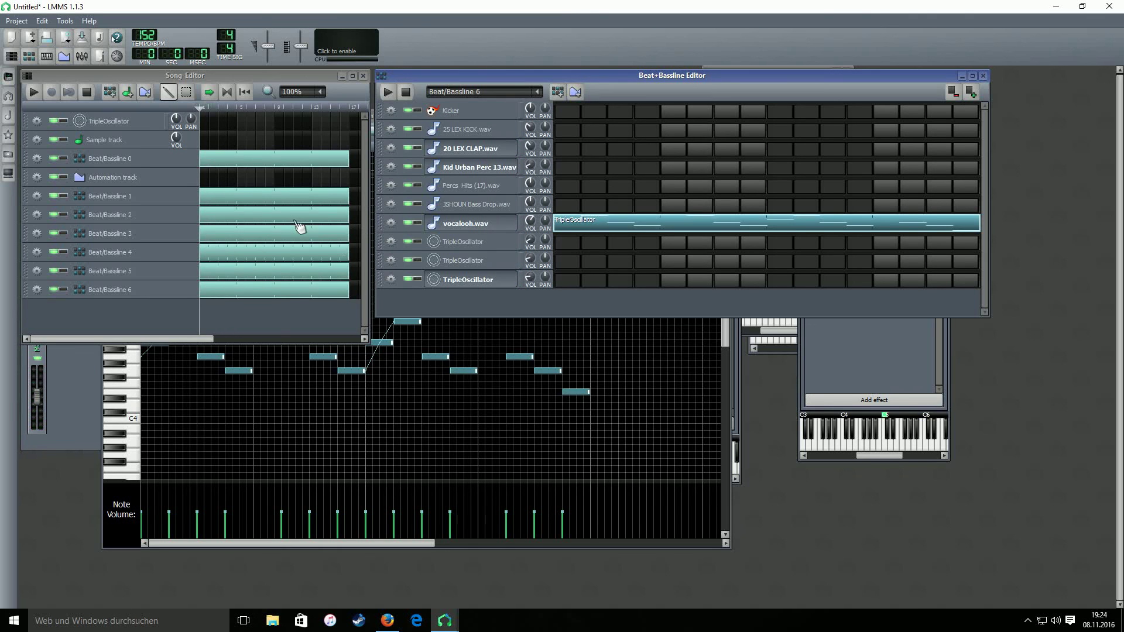
Step: Widen the Song-Editor and move all Beat/Bassline clips together one bar later, so they start at bar 2
{"action": "left_click_drag", "start_coordinate": [368, 175], "coordinate": [393, 174]}
{"action": "key", "text": "shift+e"}
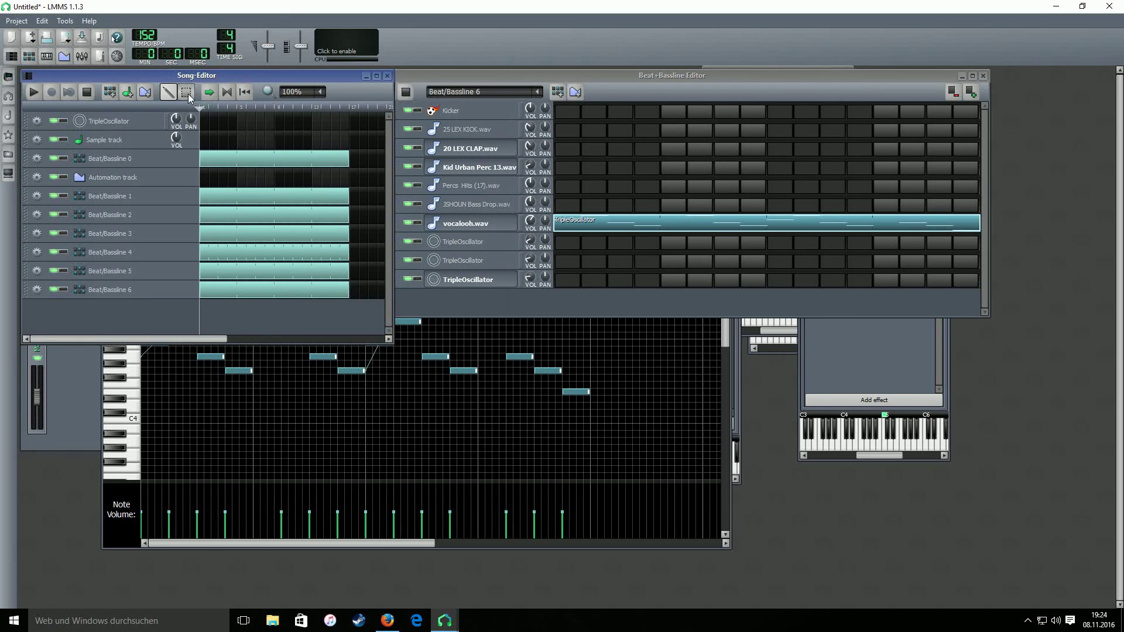
{"action": "left_click_drag", "start_coordinate": [356, 137], "coordinate": [213, 287]}
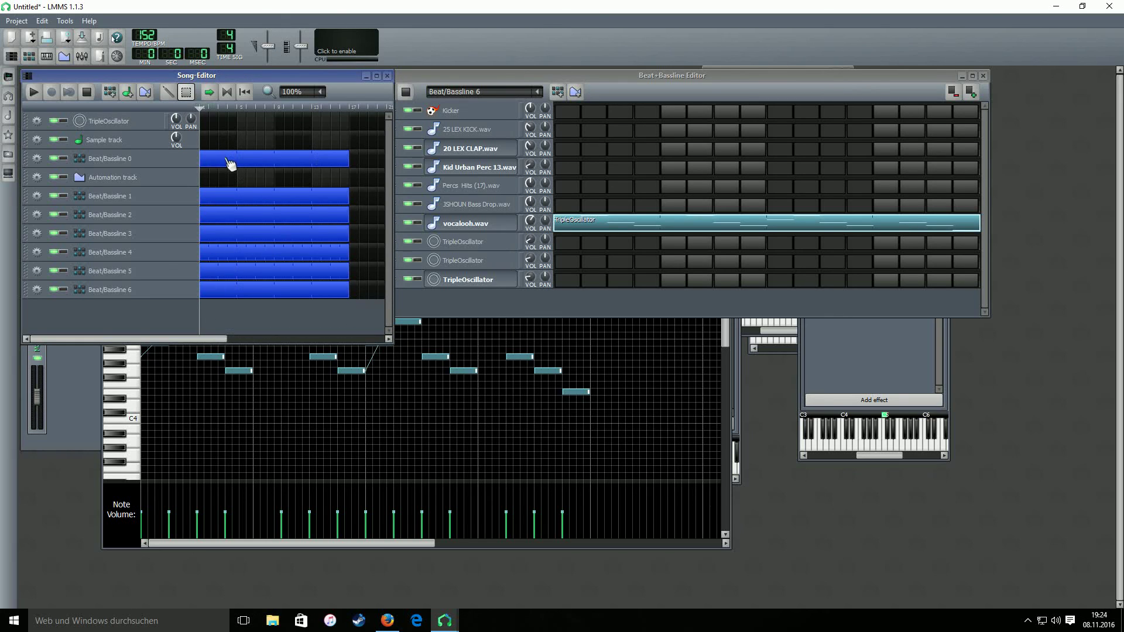
{"action": "mouse_move", "coordinate": [227, 160]}
{"action": "left_mouse_down"}
{"action": "mouse_move", "coordinate": [299, 168]}
{"action": "mouse_move", "coordinate": [237, 164]}
{"action": "left_mouse_up"}
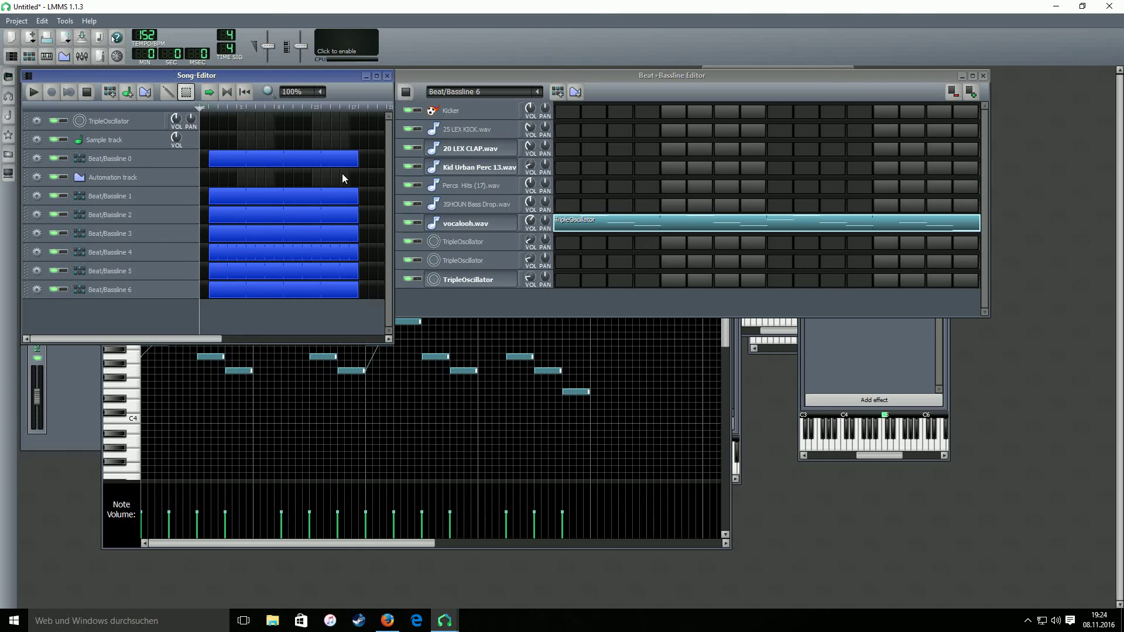
{"action": "left_click", "coordinate": [260, 128]}
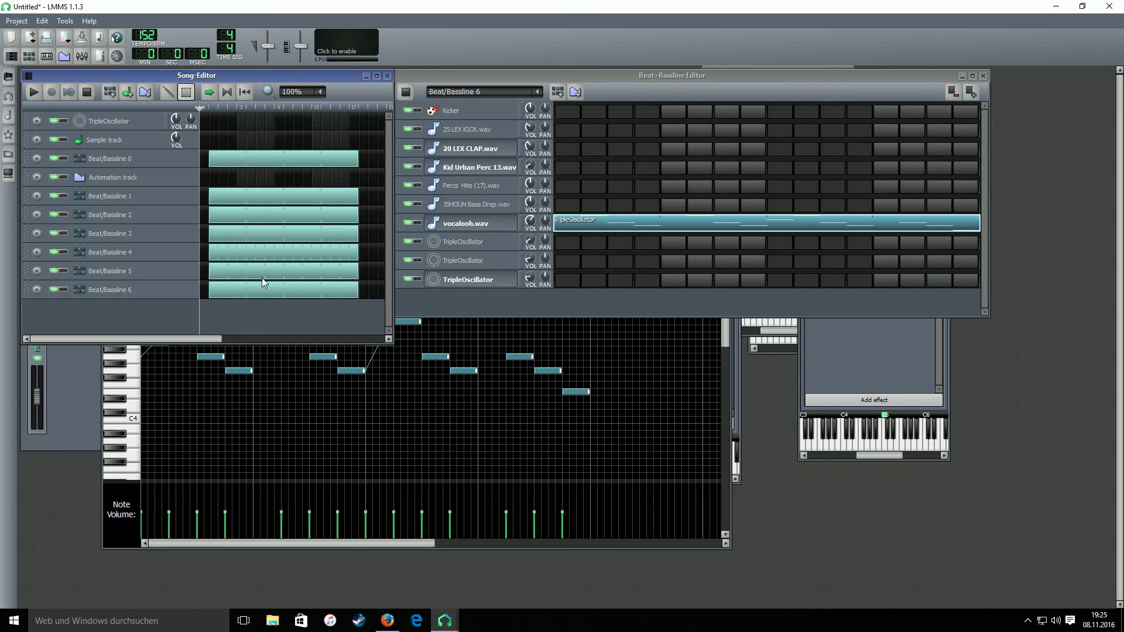
Step: Replace the Beat/Bassline 4 clip with an 8-bar clip running from bar 10 to bar 18
{"action": "middle_click", "coordinate": [260, 255]}
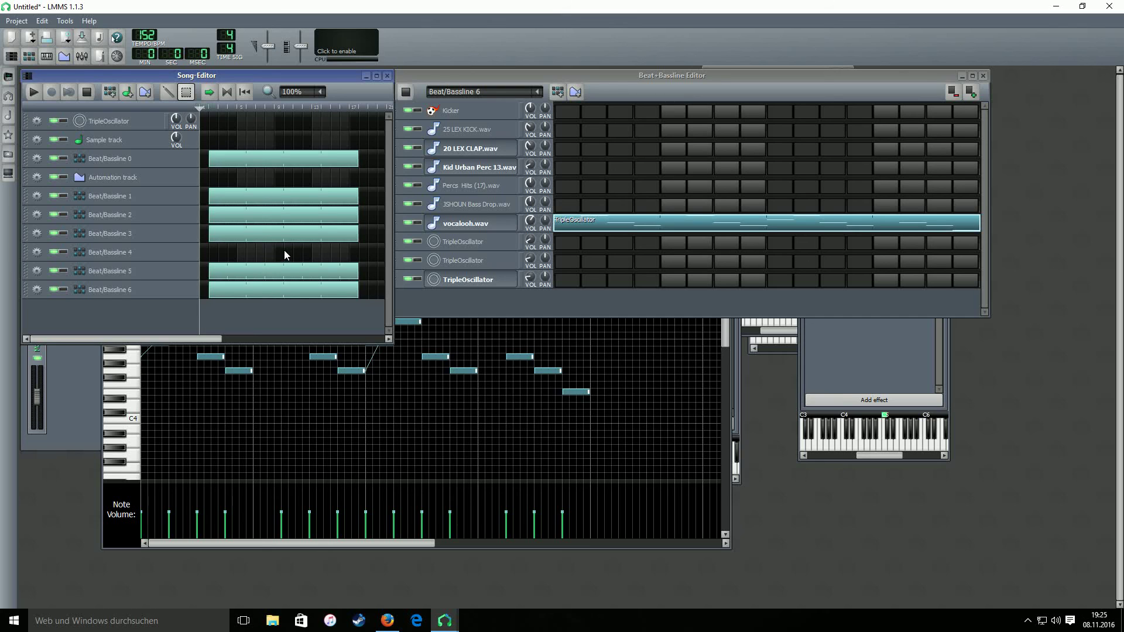
{"action": "left_click", "coordinate": [167, 92]}
{"action": "left_click", "coordinate": [290, 251]}
{"action": "left_click_drag", "start_coordinate": [291, 252], "coordinate": [358, 252]}
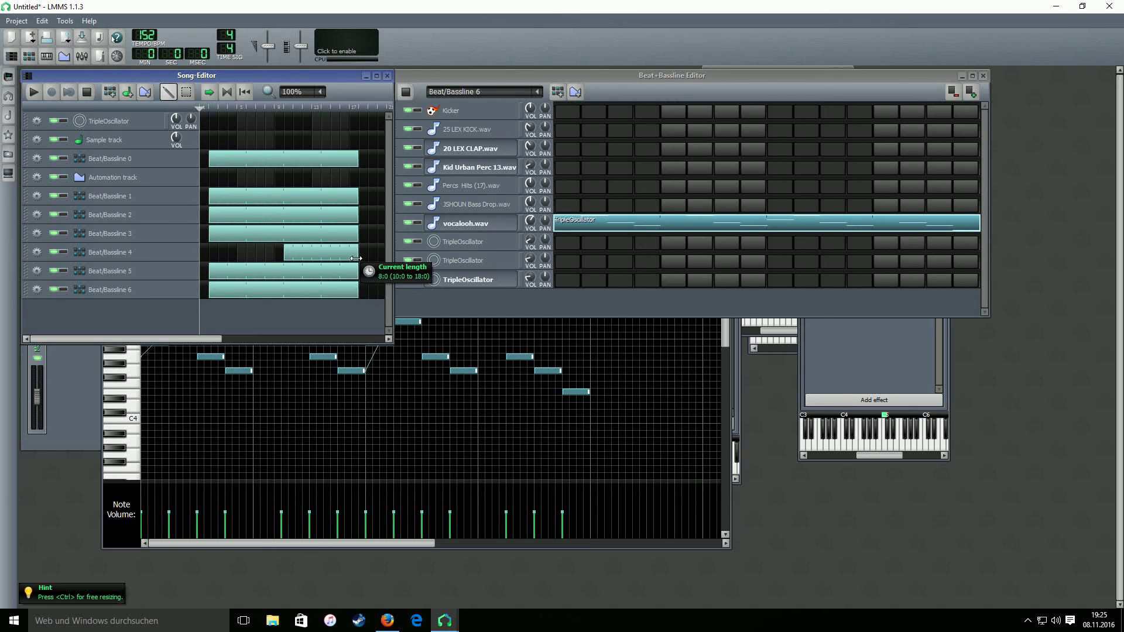
Step: Add Beat/Bassline 7 and activate the first step of the JSHOUN Bass Drop.wav track in it
{"action": "left_click", "coordinate": [126, 93]}
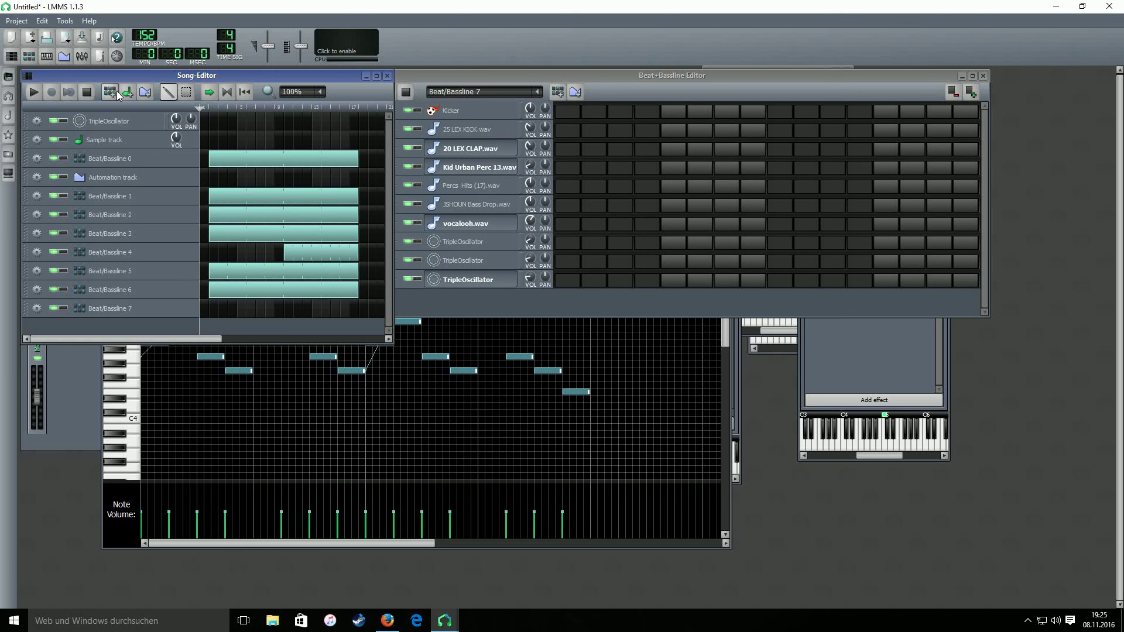
{"action": "right_click", "coordinate": [575, 225]}
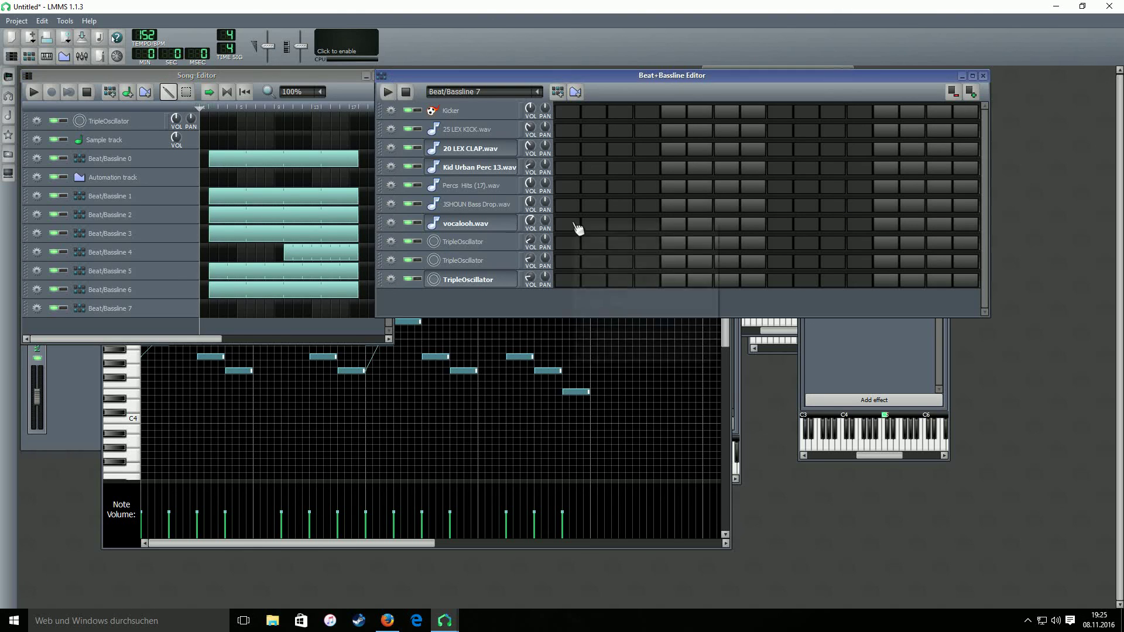
{"action": "left_click", "coordinate": [543, 314]}
{"action": "left_click", "coordinate": [405, 92]}
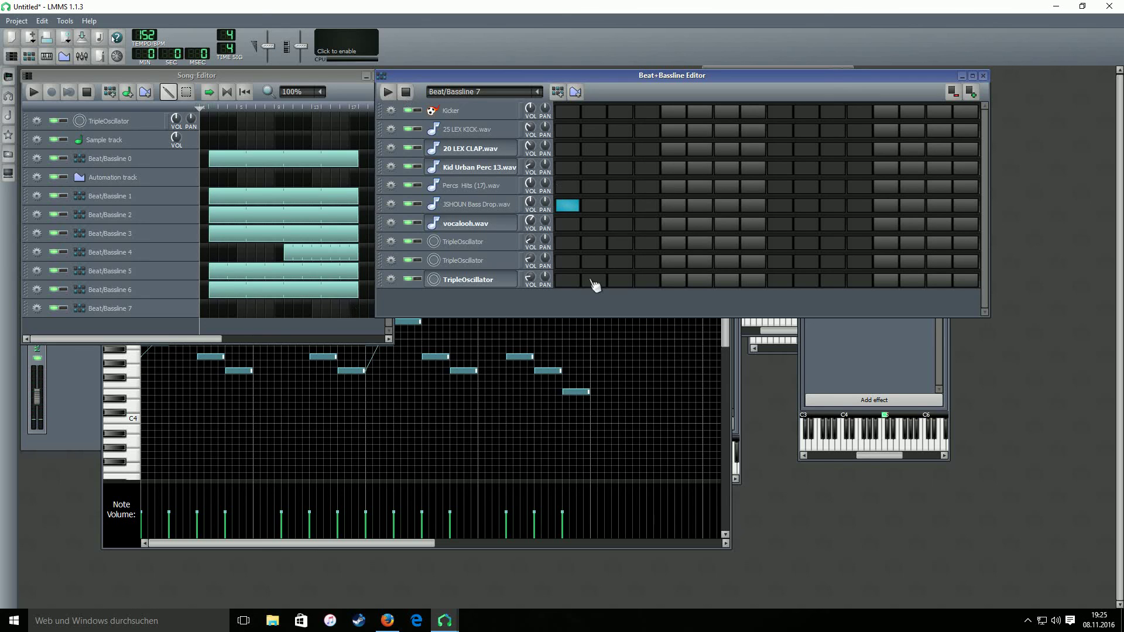
Step: Draw three short descending notes starting at C5 in the vocalooh.wav pattern of Beat/Bassline 7, making the last one longer
{"action": "right_click", "coordinate": [588, 227]}
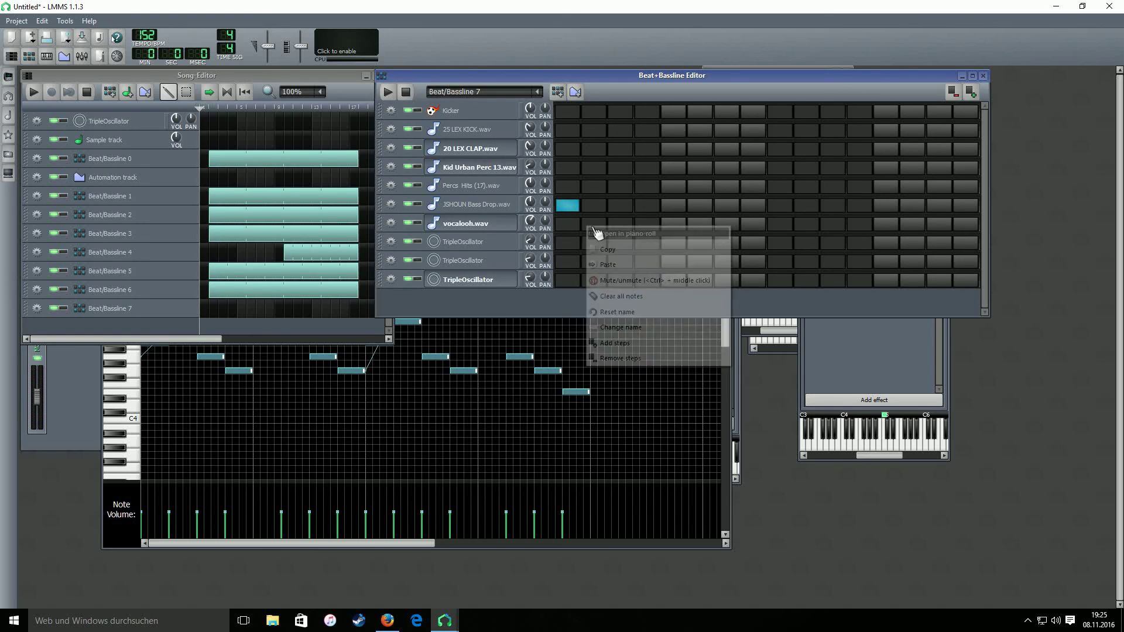
{"action": "left_click", "coordinate": [679, 239]}
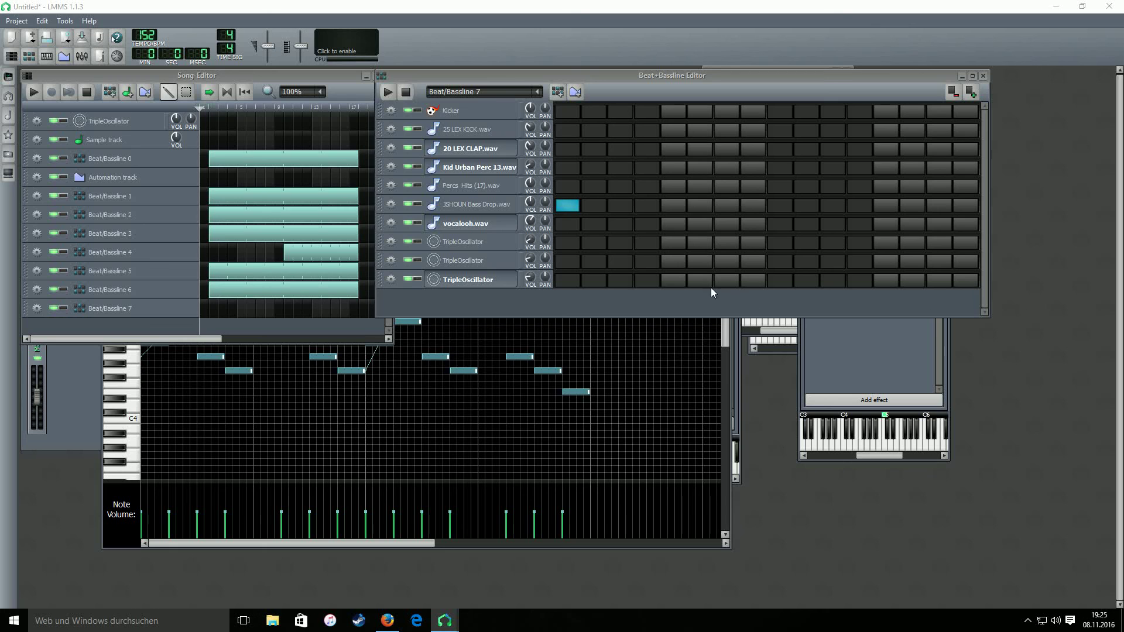
{"action": "right_click", "coordinate": [645, 229]}
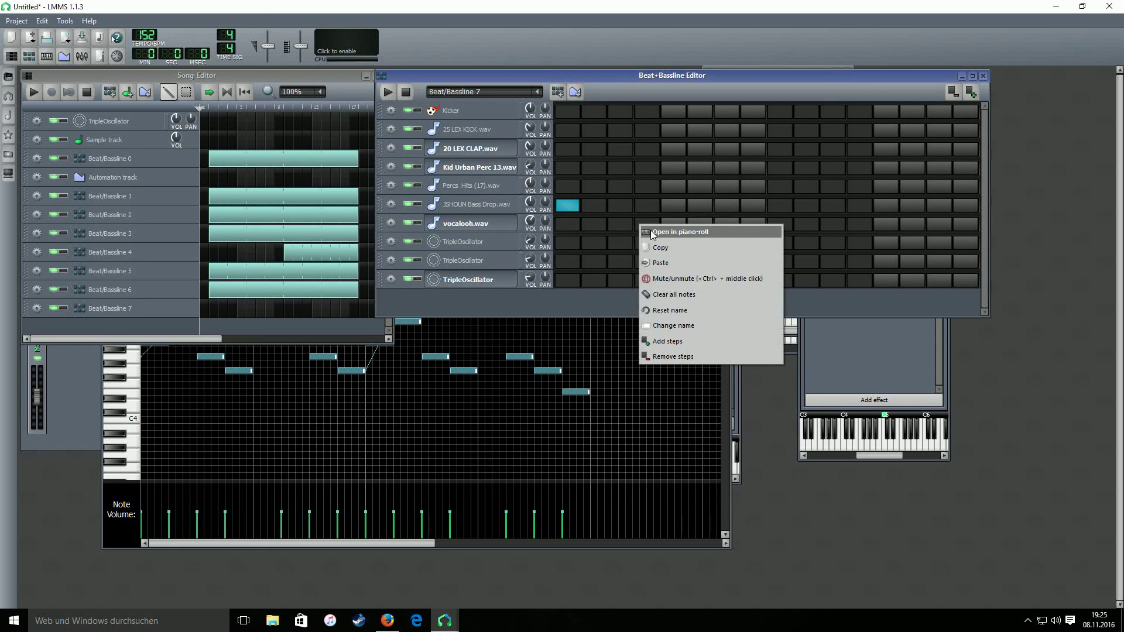
{"action": "left_click", "coordinate": [674, 235]}
{"action": "left_click", "coordinate": [187, 133]}
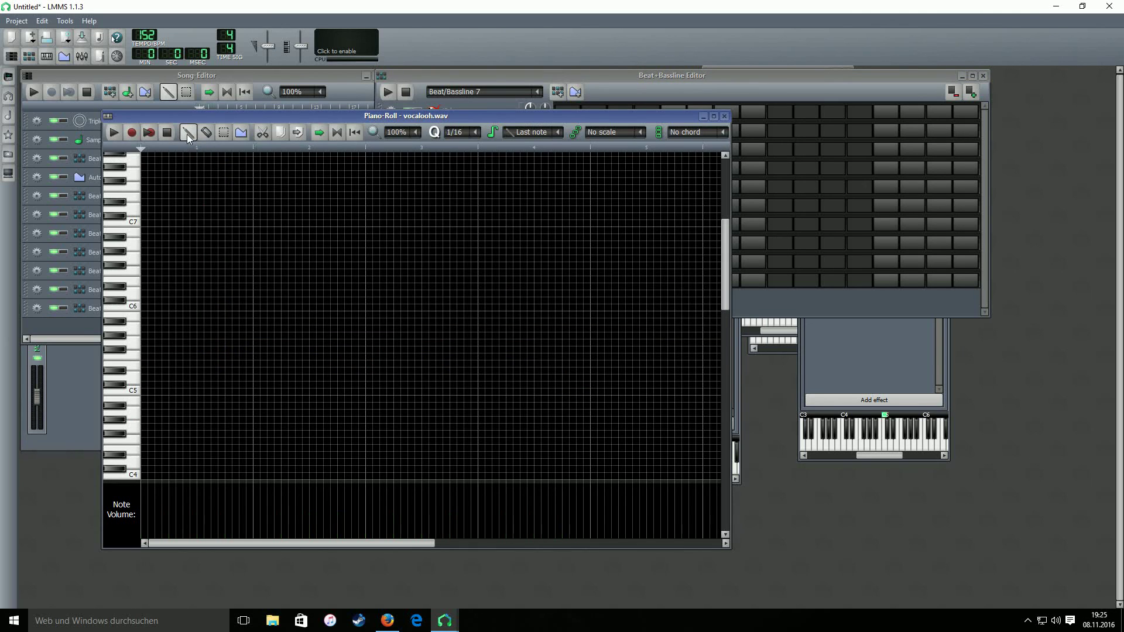
{"action": "left_click", "coordinate": [205, 392]}
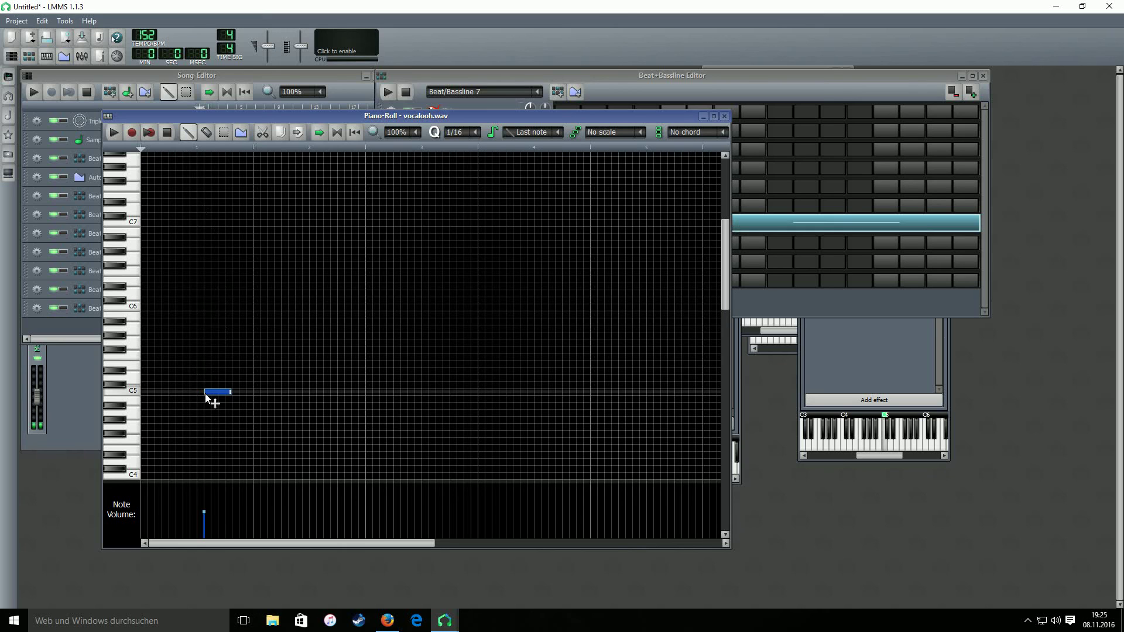
{"action": "left_click", "coordinate": [223, 393]}
{"action": "left_click_drag", "start_coordinate": [214, 391], "coordinate": [220, 391]}
{"action": "left_click", "coordinate": [212, 398]}
{"action": "left_click", "coordinate": [228, 414]}
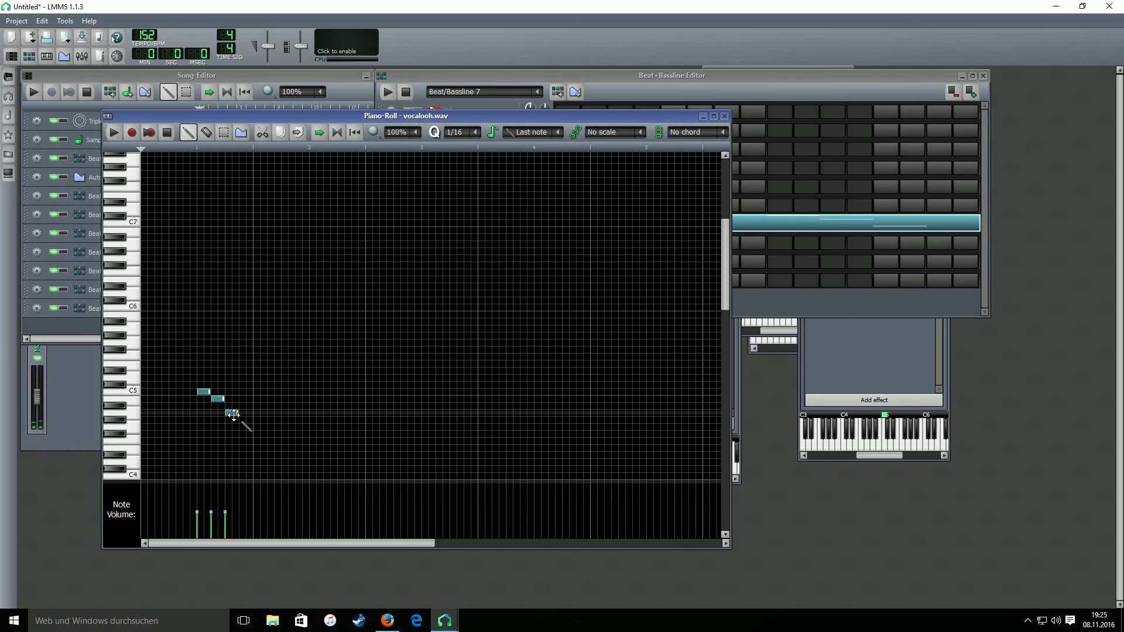
{"action": "left_click_drag", "start_coordinate": [233, 414], "coordinate": [245, 415]}
Step: Detune the second vocalooh.wav note with a linear ramp up to 12, and play the pattern
{"action": "left_click", "coordinate": [241, 132]}
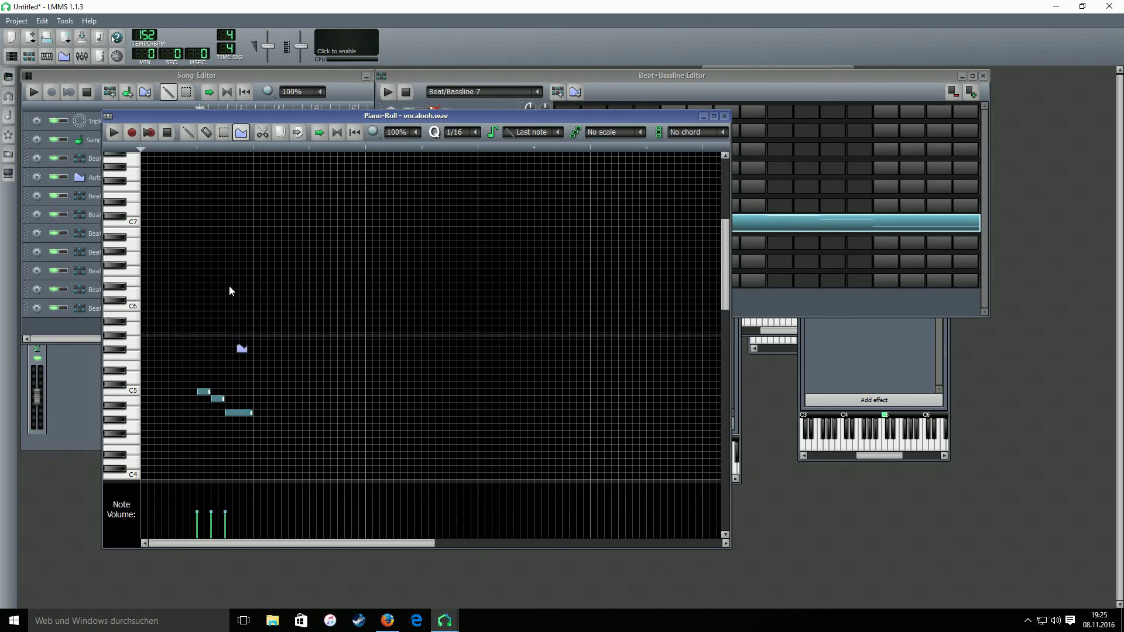
{"action": "left_click", "coordinate": [218, 399]}
{"action": "left_click_drag", "start_coordinate": [603, 332], "coordinate": [604, 310]}
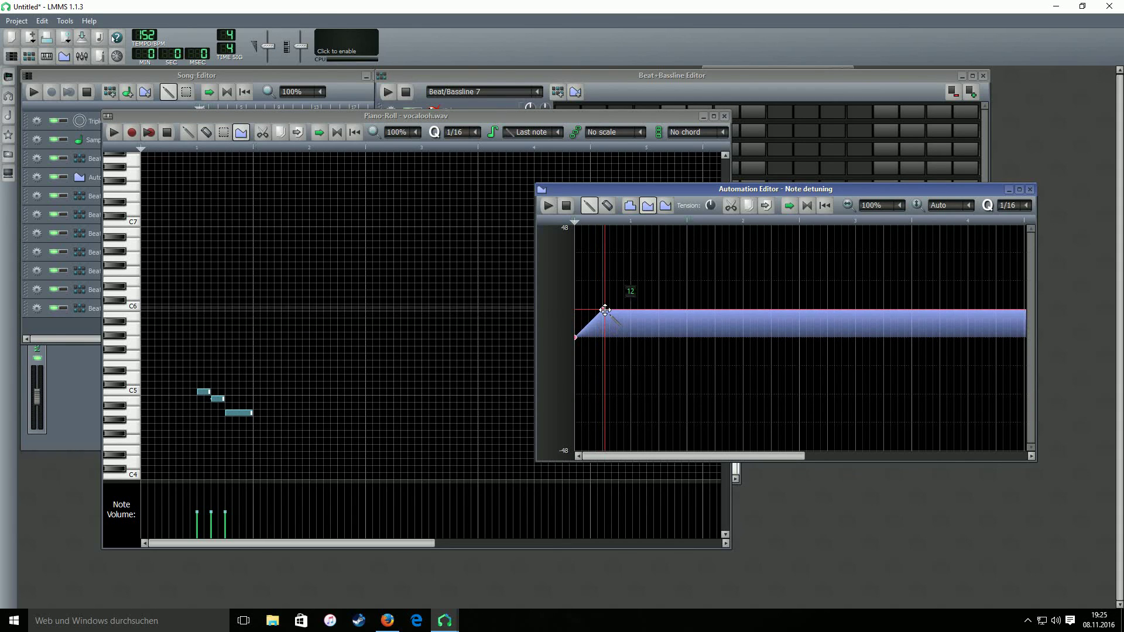
{"action": "left_click", "coordinate": [114, 132]}
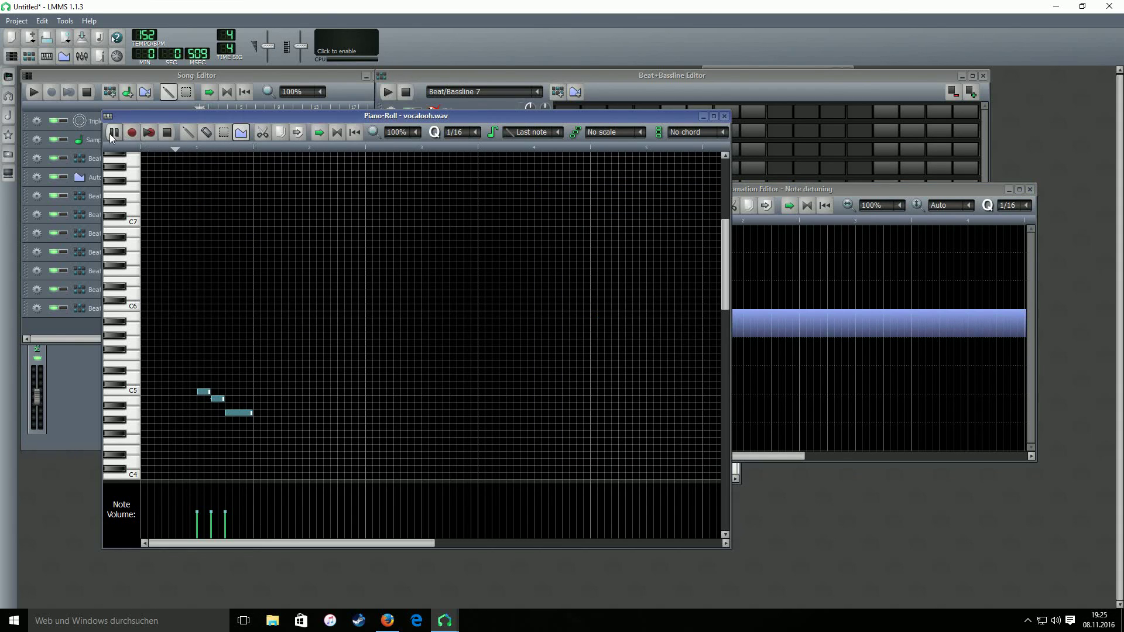
{"action": "left_click", "coordinate": [164, 133]}
Step: Place a one-bar Beat/Bassline 7 clip in bar 1 of the Song-Editor and play the song
{"action": "left_click", "coordinate": [176, 97]}
{"action": "left_click", "coordinate": [482, 75]}
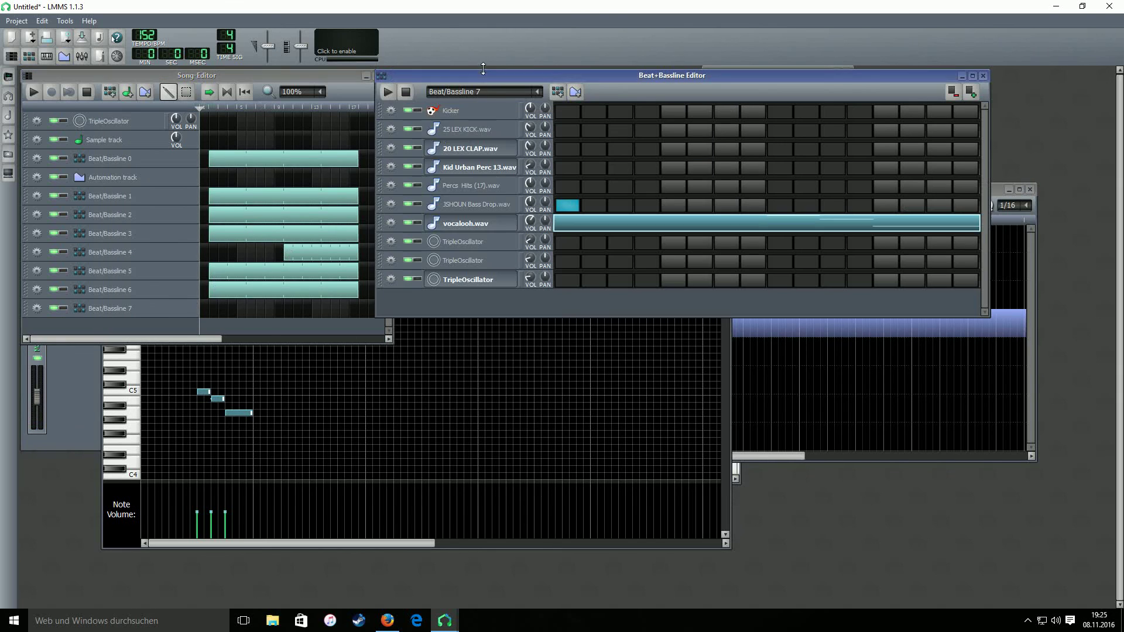
{"action": "left_click", "coordinate": [205, 309]}
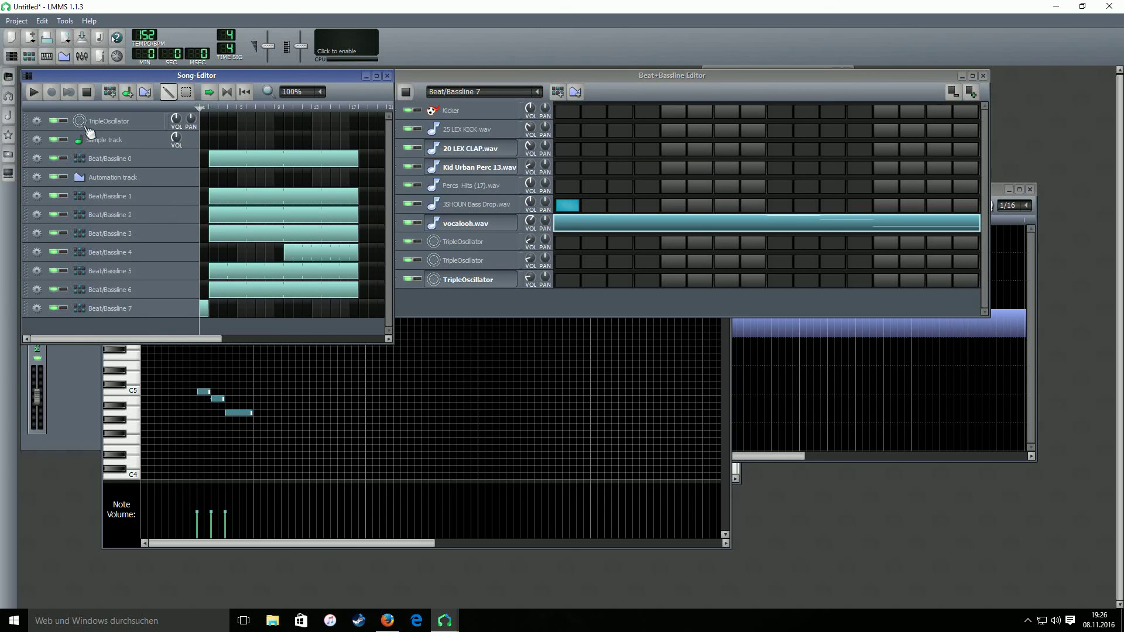
{"action": "left_click", "coordinate": [39, 93]}
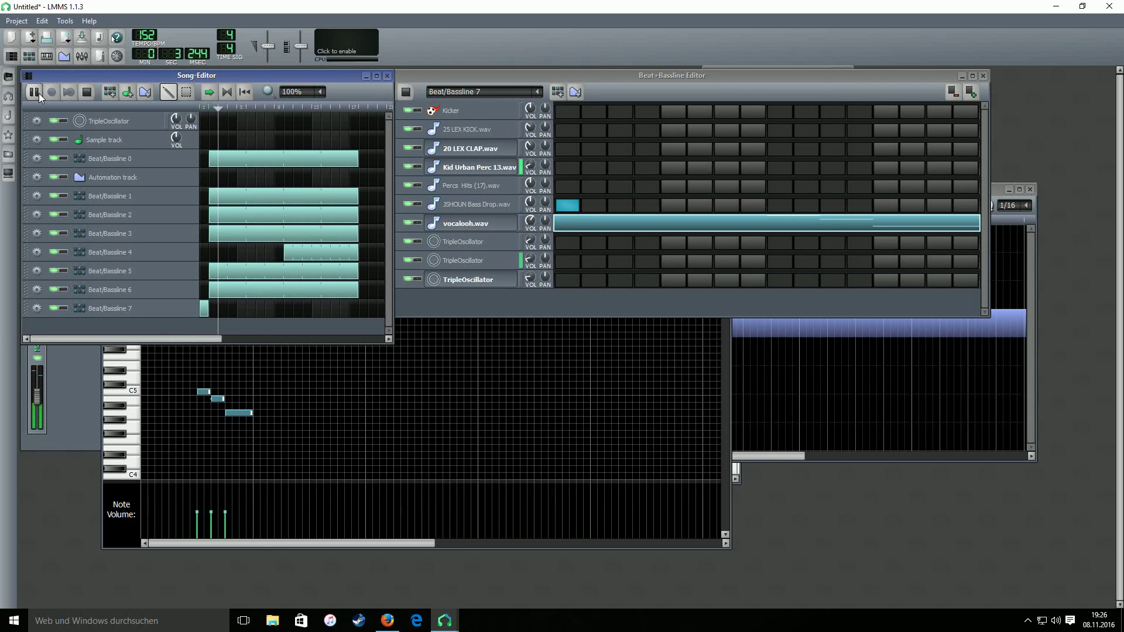
{"action": "left_click", "coordinate": [87, 94]}
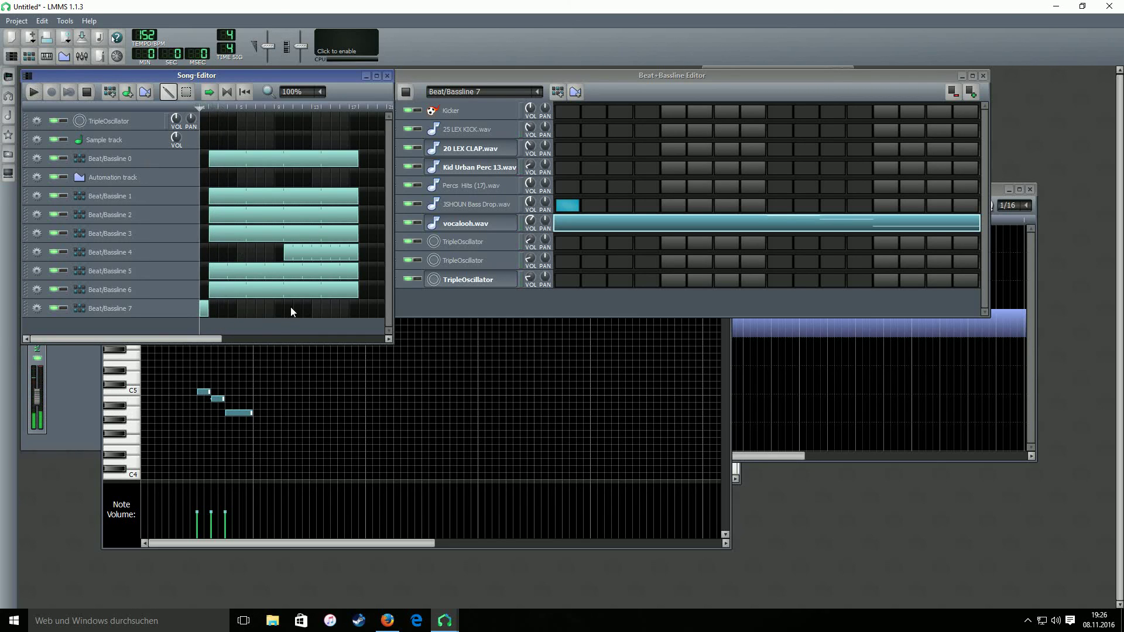
Step: Fill Beat/Bassline 4 from bar 2 to bar 10, and limit the Beat/Bassline 5 clip to bars 10 to 18
{"action": "left_click", "coordinate": [217, 253]}
{"action": "left_click_drag", "start_coordinate": [218, 258], "coordinate": [283, 254]}
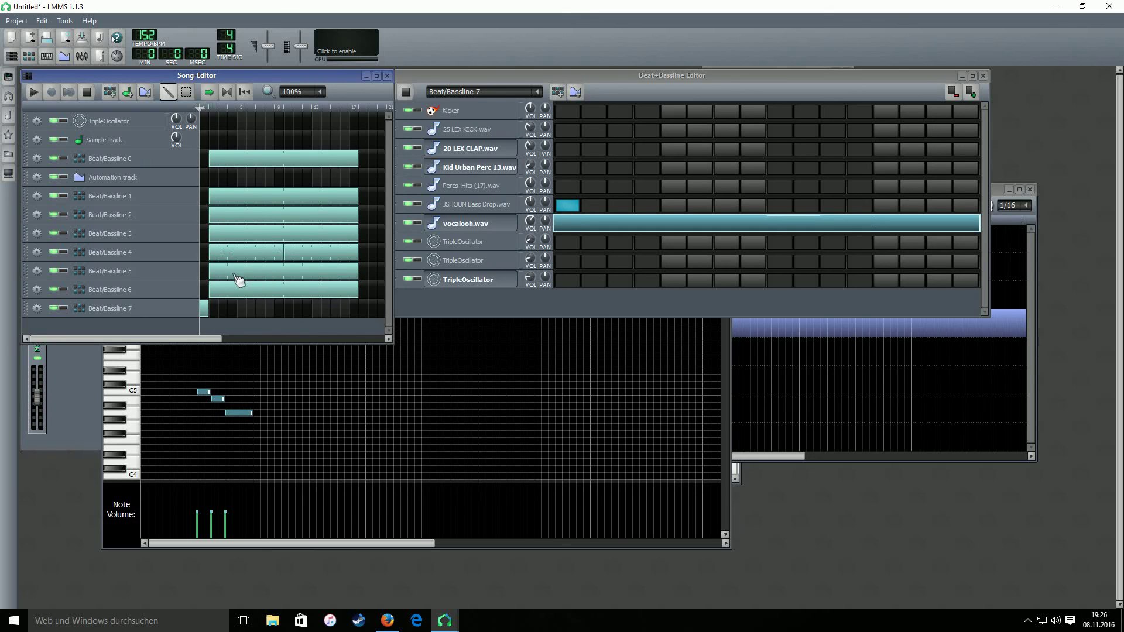
{"action": "left_click_drag", "start_coordinate": [215, 276], "coordinate": [290, 275]}
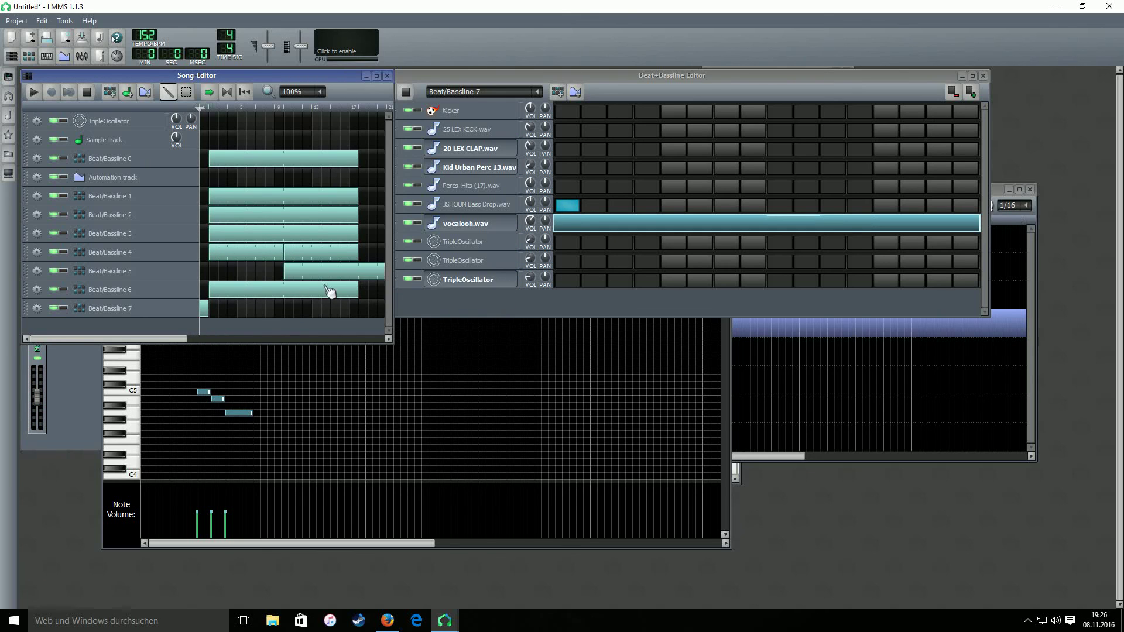
{"action": "scroll", "coordinate": [181, 339], "scroll_direction": "right", "scroll_amount": 5}
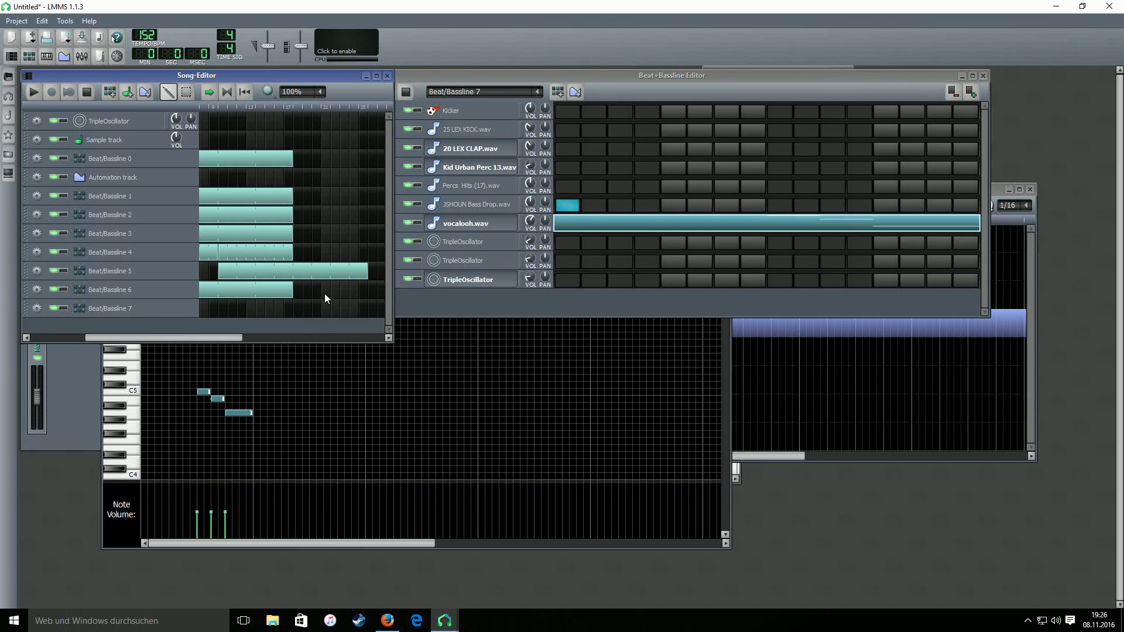
{"action": "left_click_drag", "start_coordinate": [366, 271], "coordinate": [292, 273]}
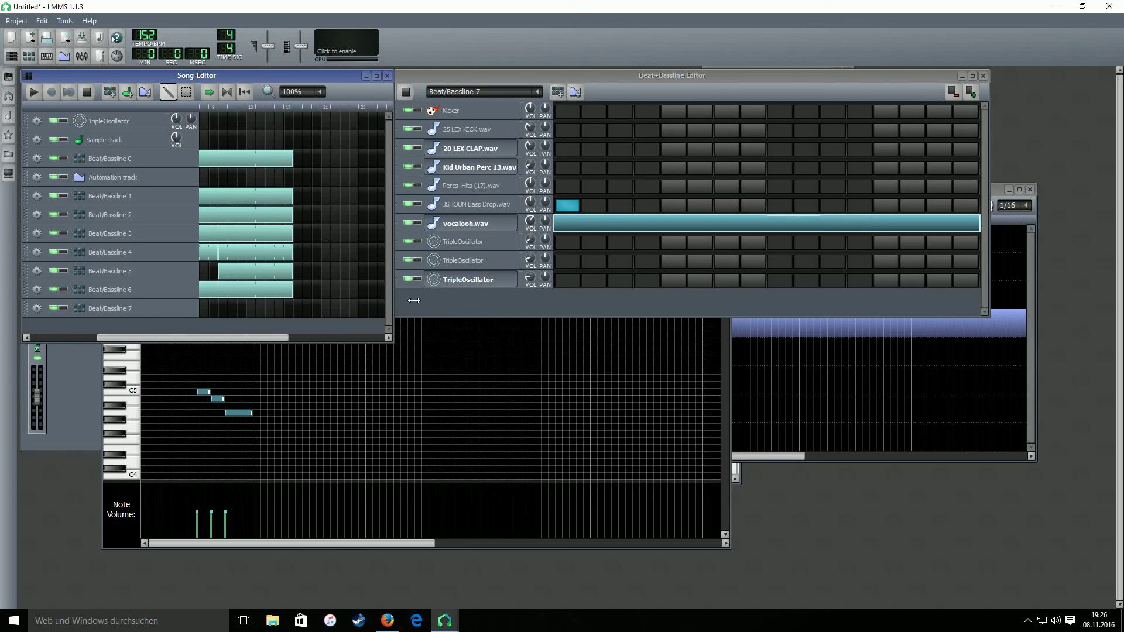
{"action": "scroll", "coordinate": [237, 338], "scroll_direction": "left", "scroll_amount": 5}
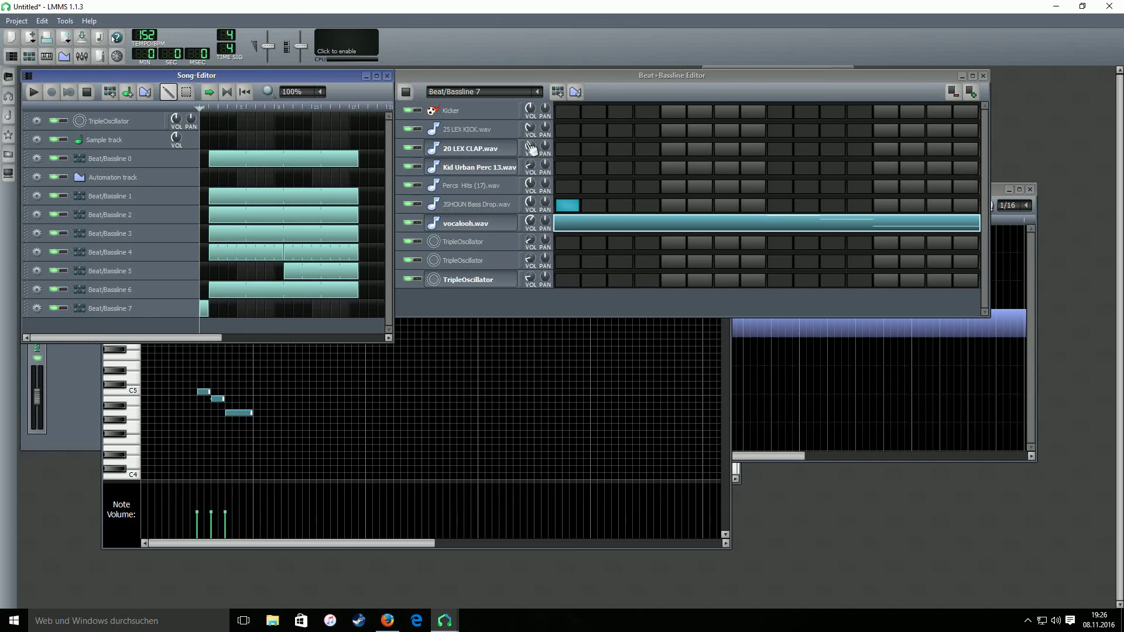
Step: Add Beat/Bassline 8 with Percs Hits (17).wav on its first step, place four one-bar clips of it along the song, and play
{"action": "left_click", "coordinate": [109, 91]}
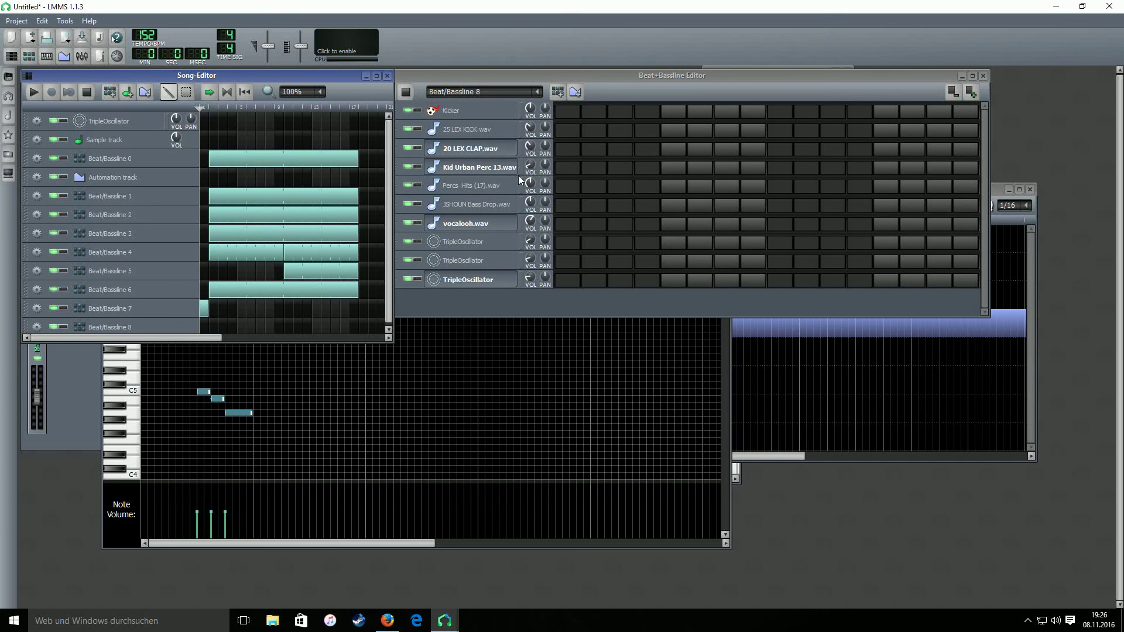
{"action": "left_click", "coordinate": [525, 189]}
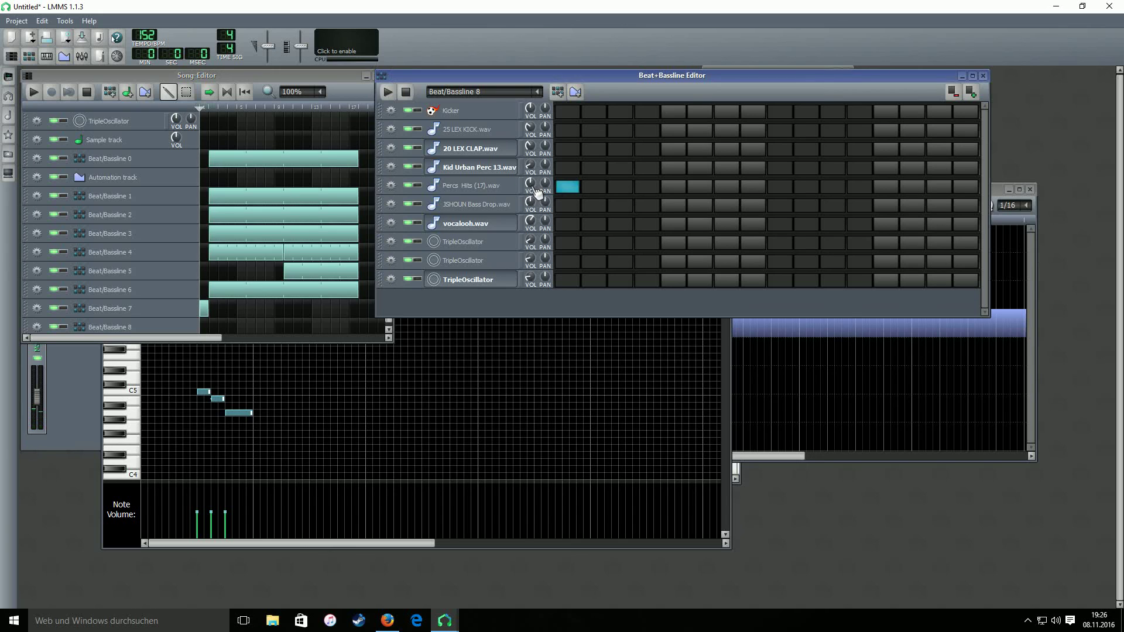
{"action": "left_click", "coordinate": [217, 326]}
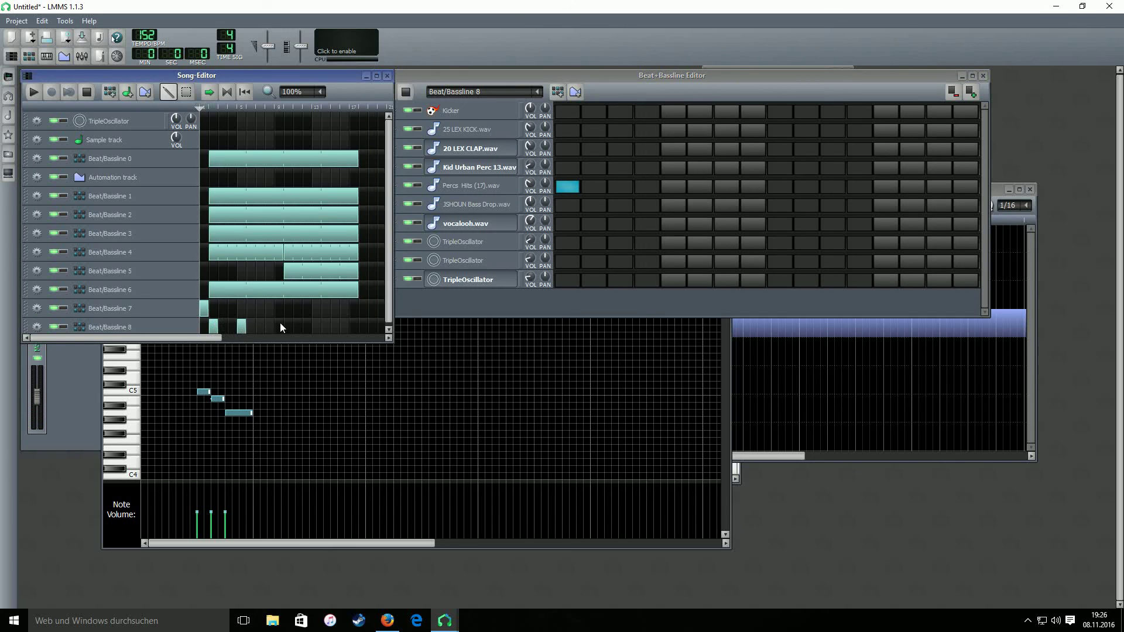
{"action": "left_click", "coordinate": [35, 93]}
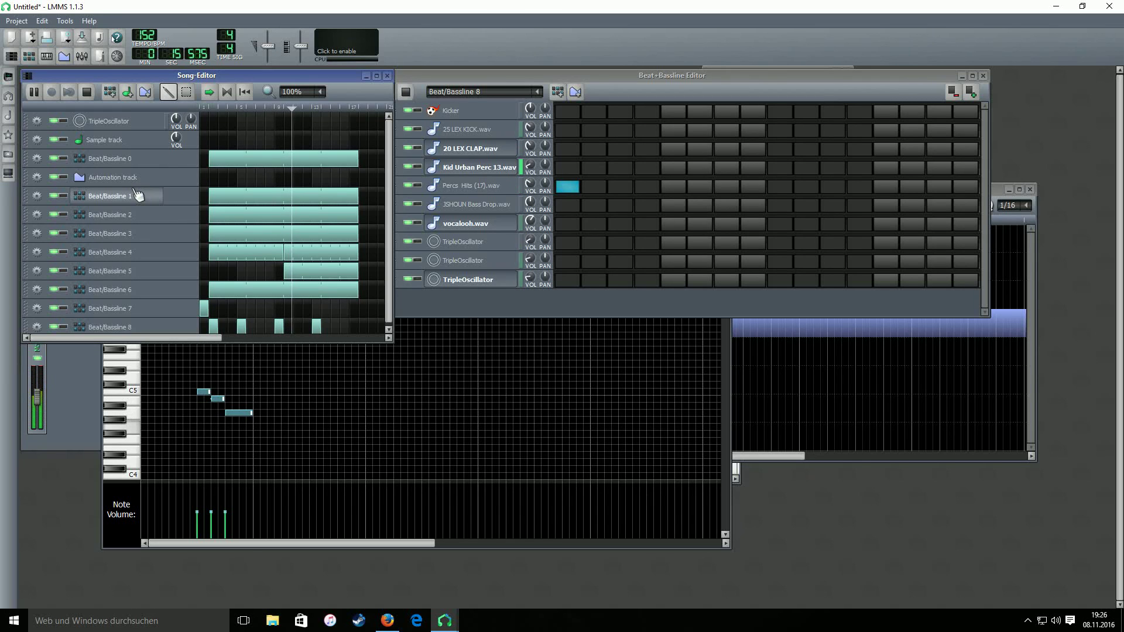
{"action": "left_click", "coordinate": [86, 92]}
Step: Move the last three Beat/Bassline 8 clips one bar later and play the song
{"action": "left_click_drag", "start_coordinate": [246, 328], "coordinate": [330, 331]}
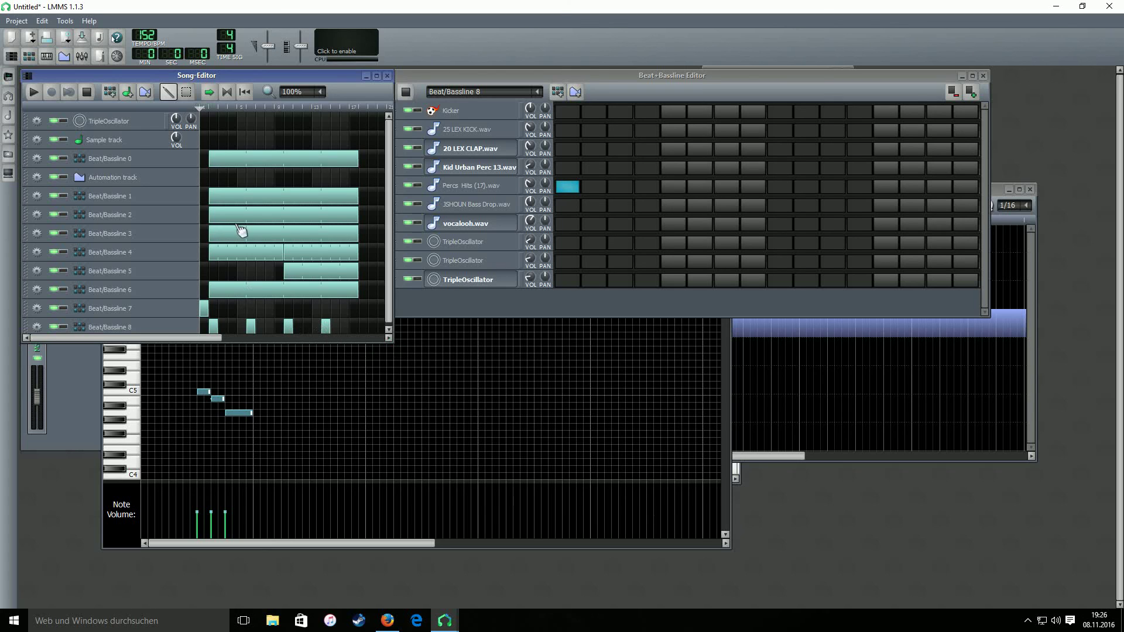
{"action": "left_click", "coordinate": [34, 92]}
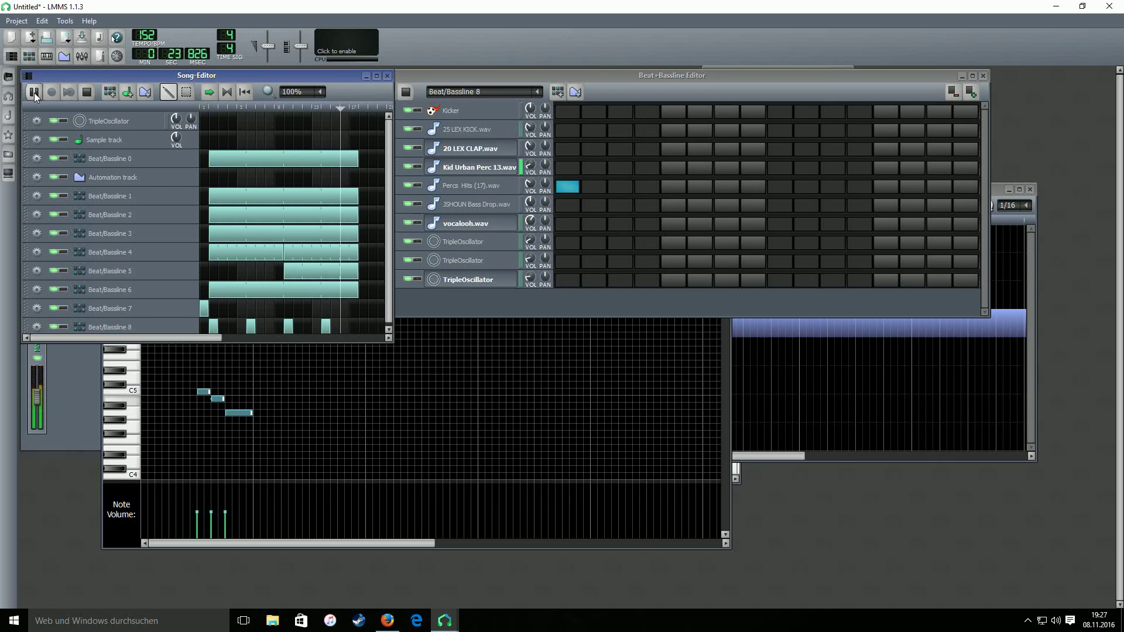
{"action": "left_click", "coordinate": [86, 93]}
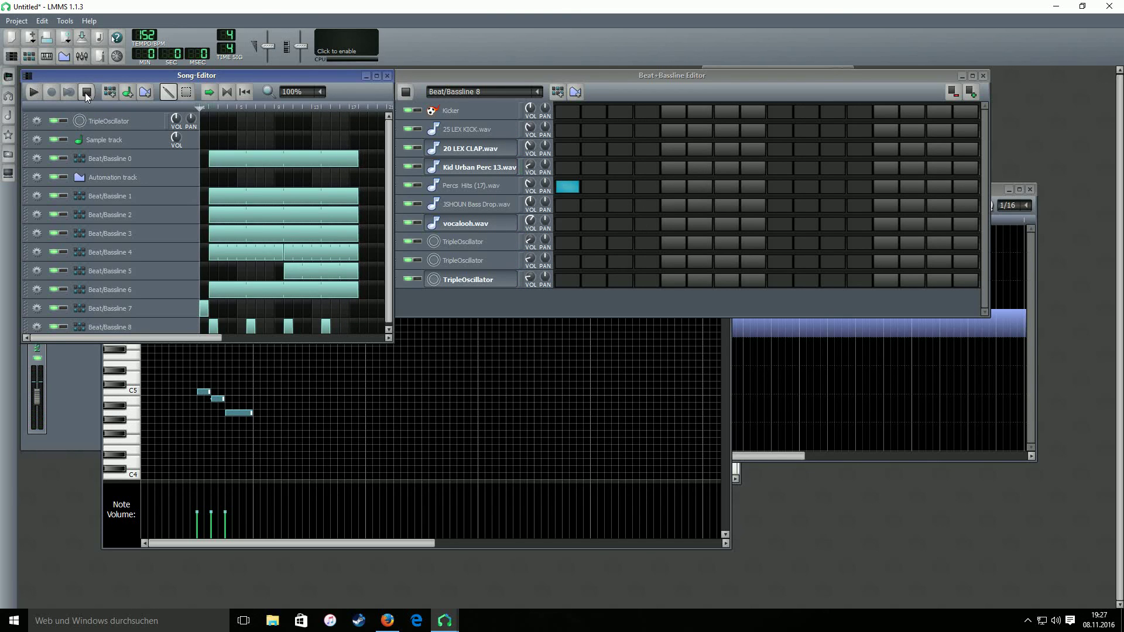